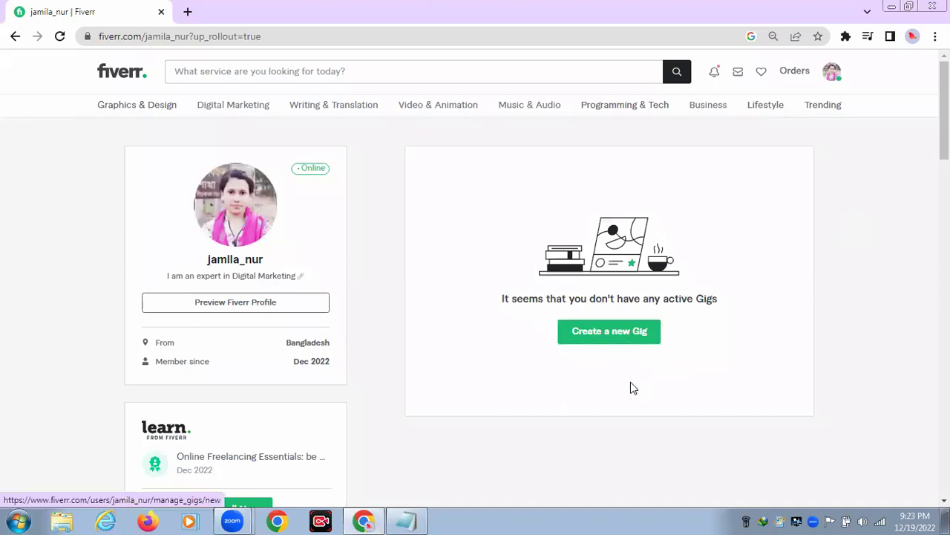
Step: Start a new Fiverr gig and open a blank Chrome tab beside it
left_click(617, 337)
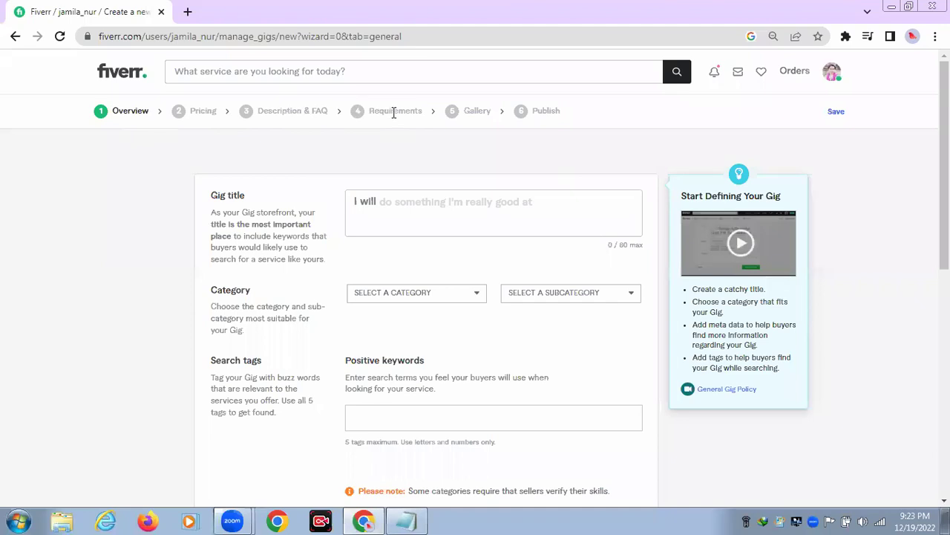
left_click(188, 12)
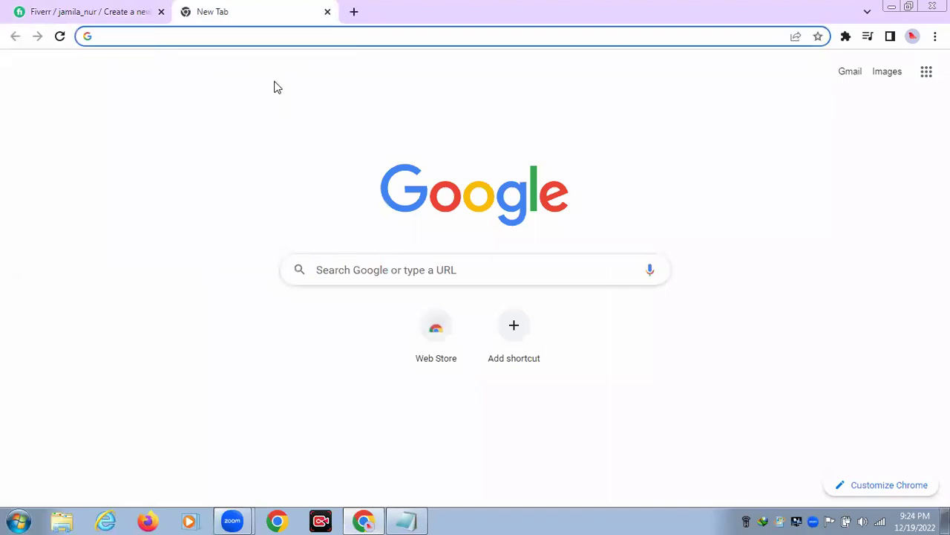
Step: Search Google for 'Canva' and go to canva.com from the results
type("C")
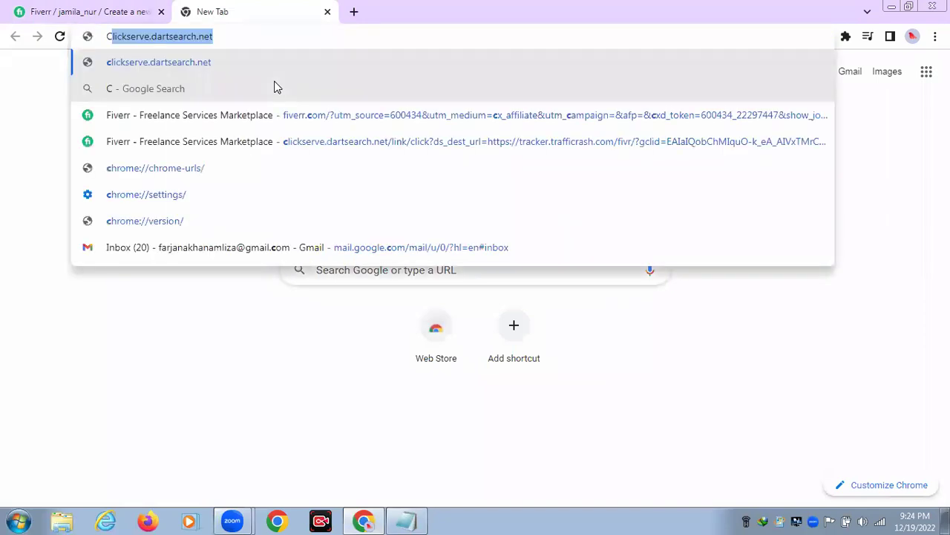
type("anva")
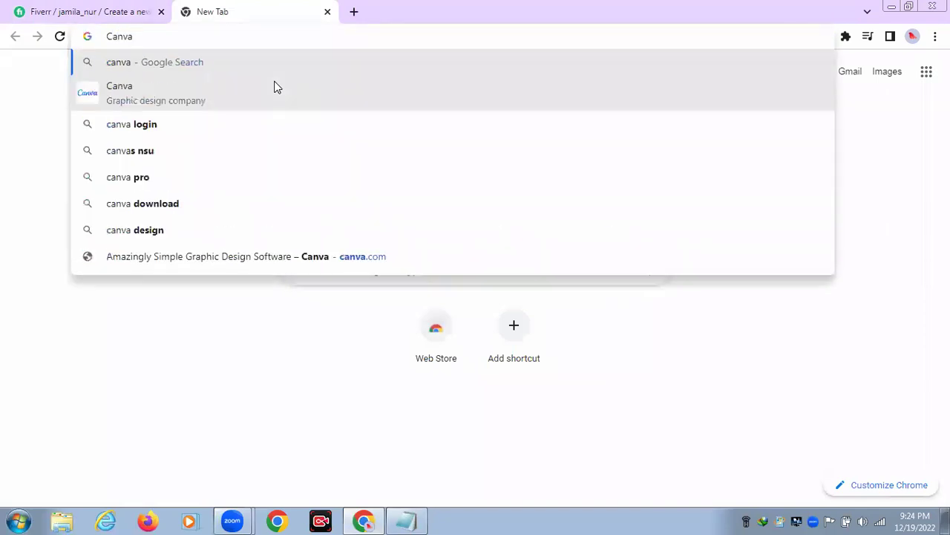
key("Return")
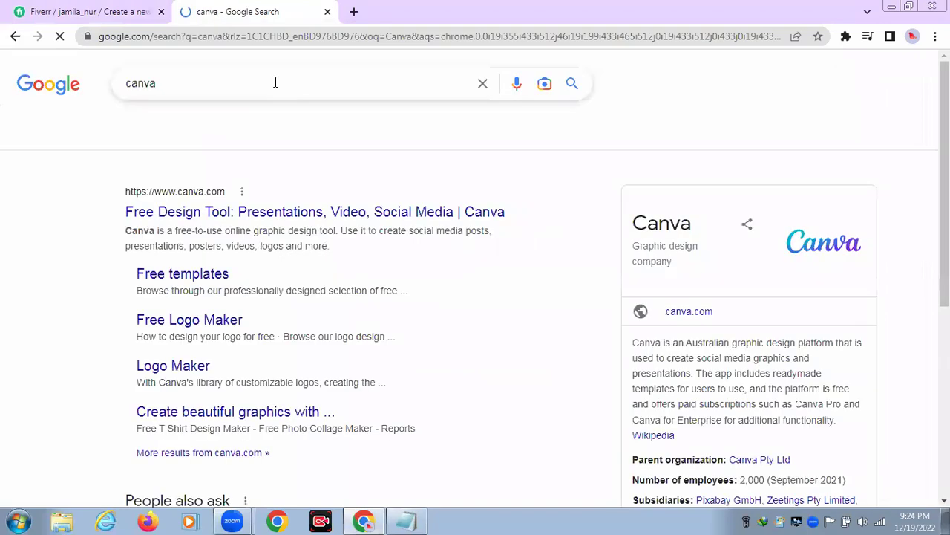
left_click(256, 214)
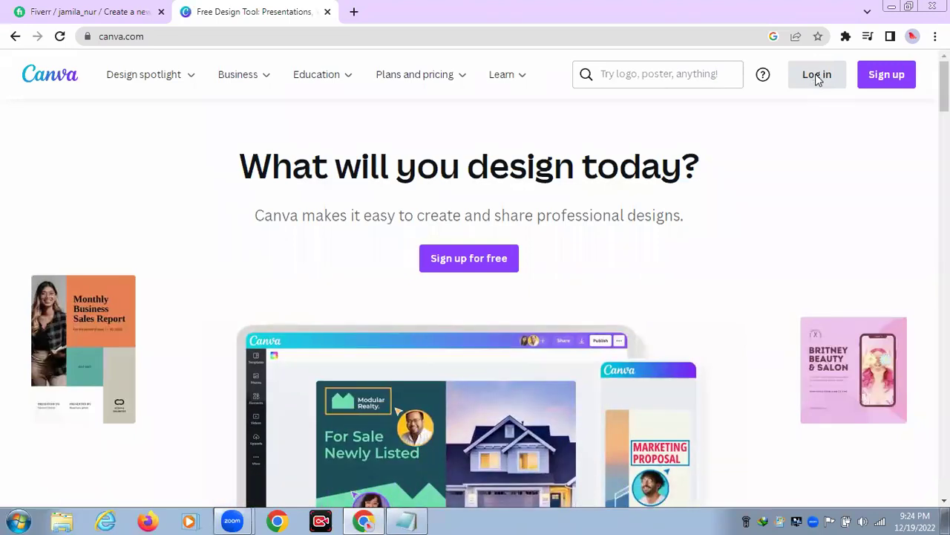
Step: Bring up the log-in dialog from the top right of the Canva homepage
left_click(817, 77)
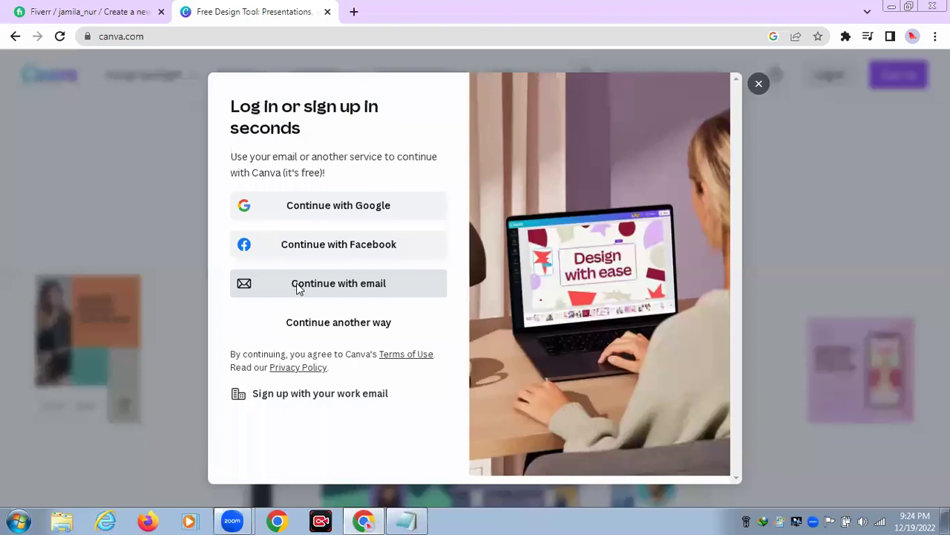
Step: Log in to Canva by email, entering the account password
left_click(297, 287)
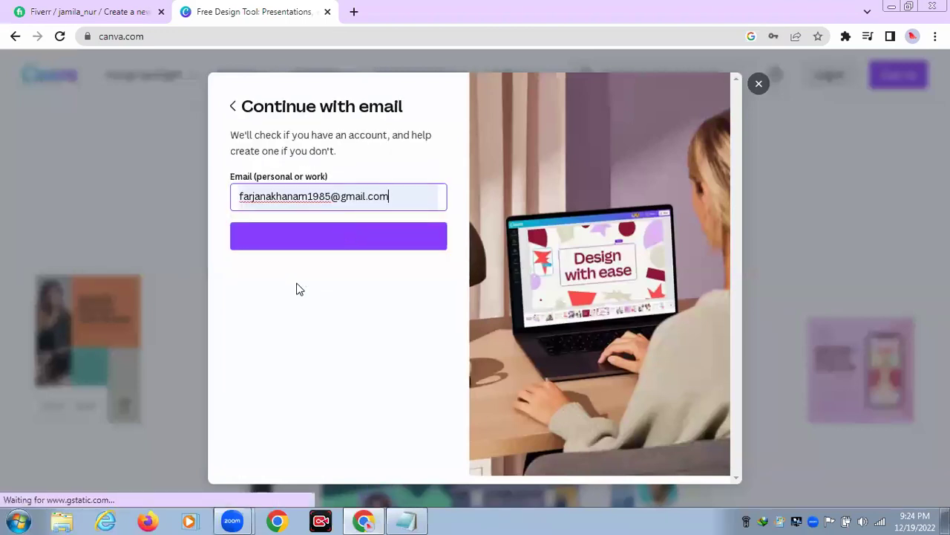
left_click(350, 235)
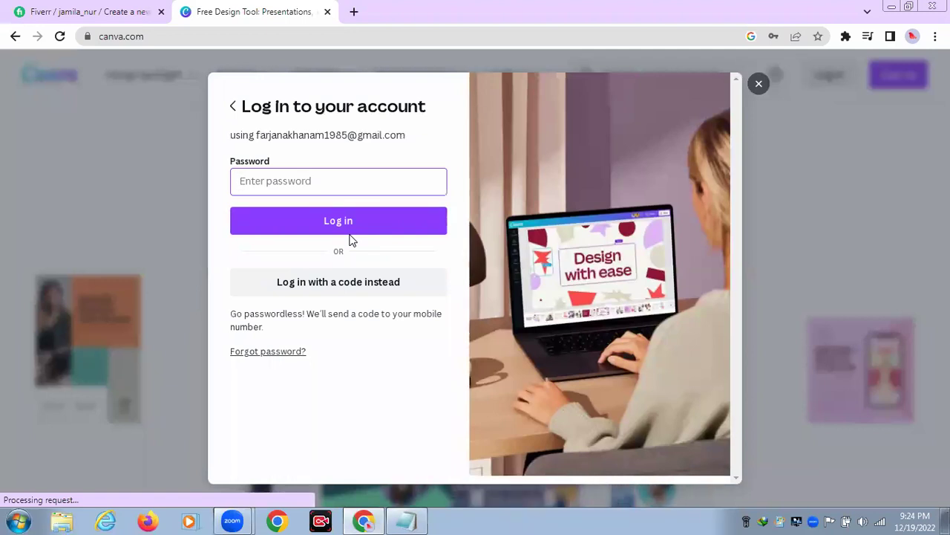
key("ctrl+v")
type("••••••")
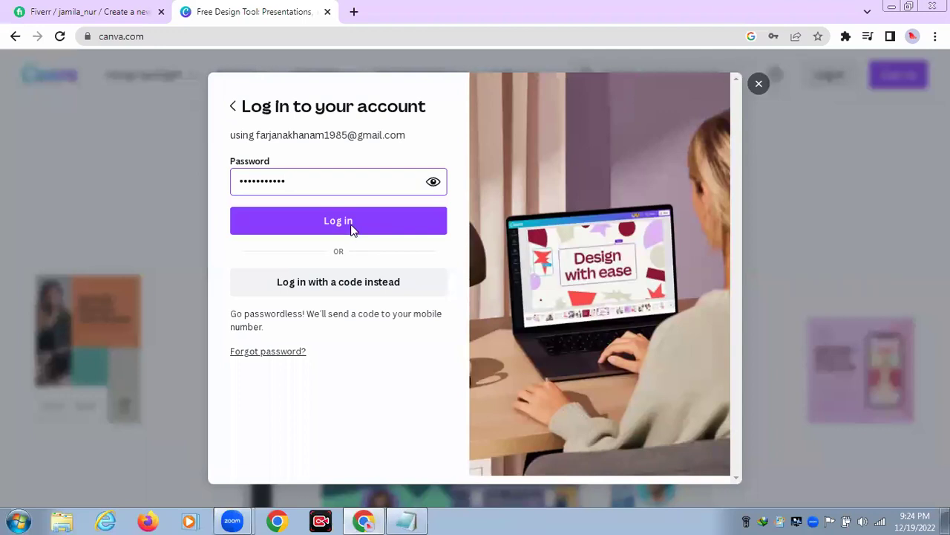
left_click(351, 221)
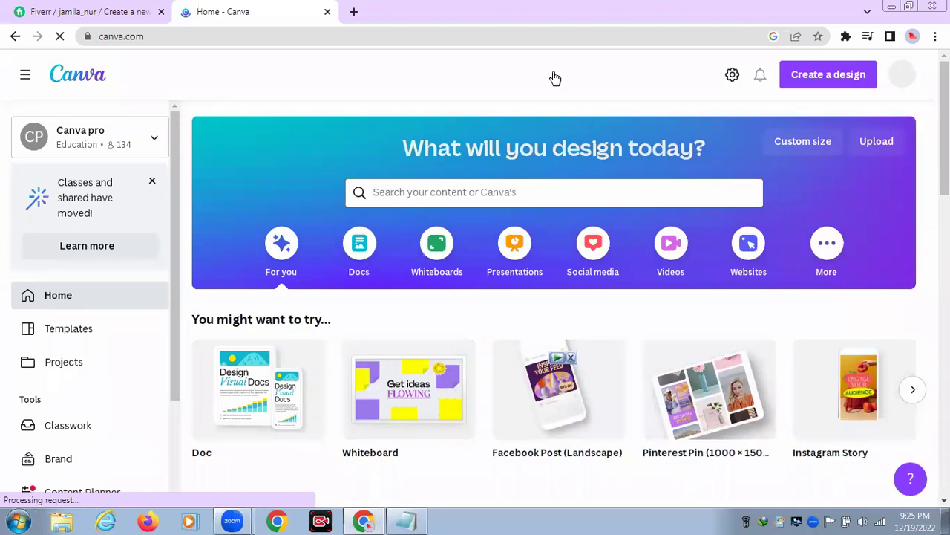
Step: Open the 'Linked' design (1280 × 769 px) from Recent designs in the editor
mouse_move(553, 77)
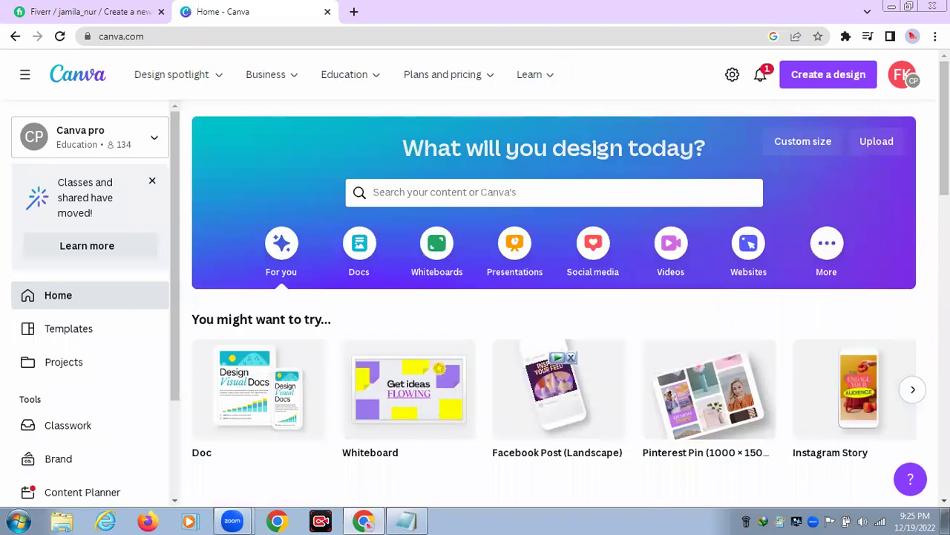
scroll(553, 297, "down", 3)
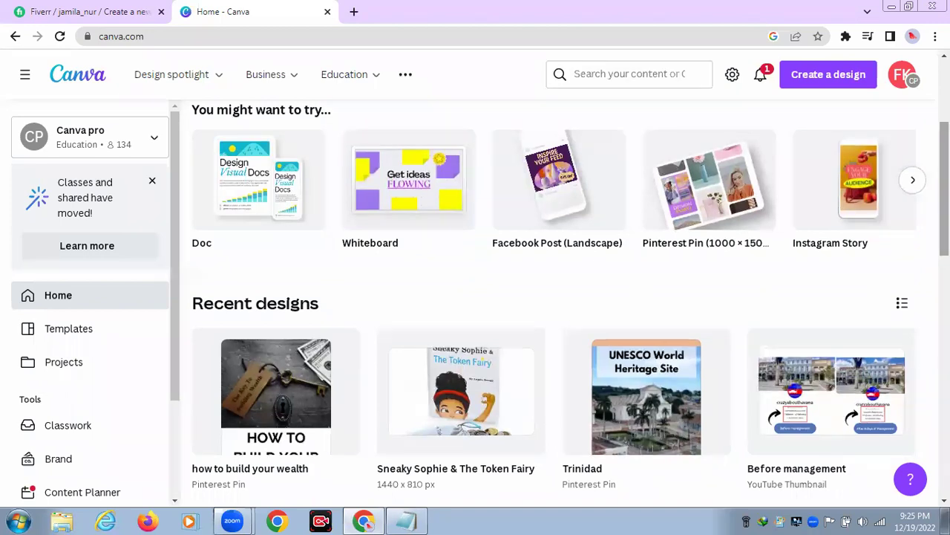
scroll(554, 297, "down", 2)
scroll(553, 297, "down", 4)
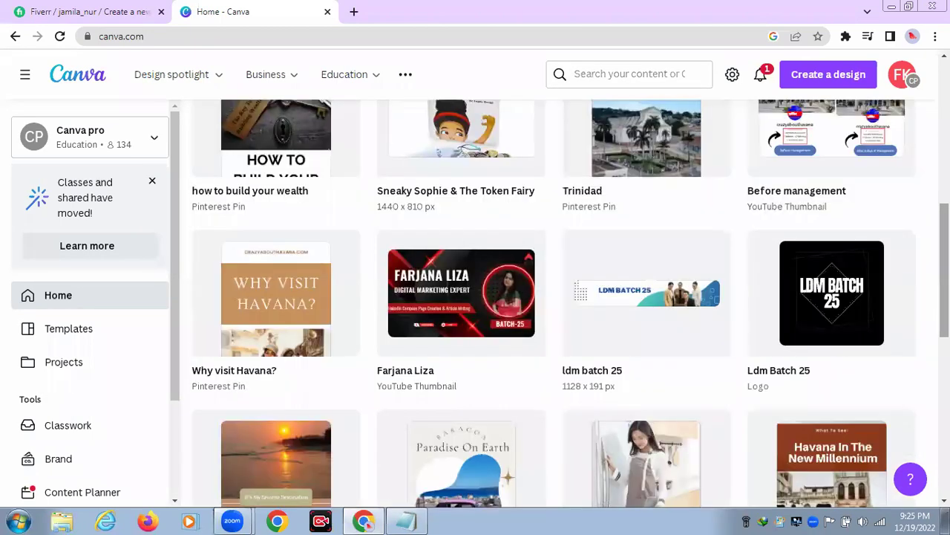
scroll(553, 297, "down", 2)
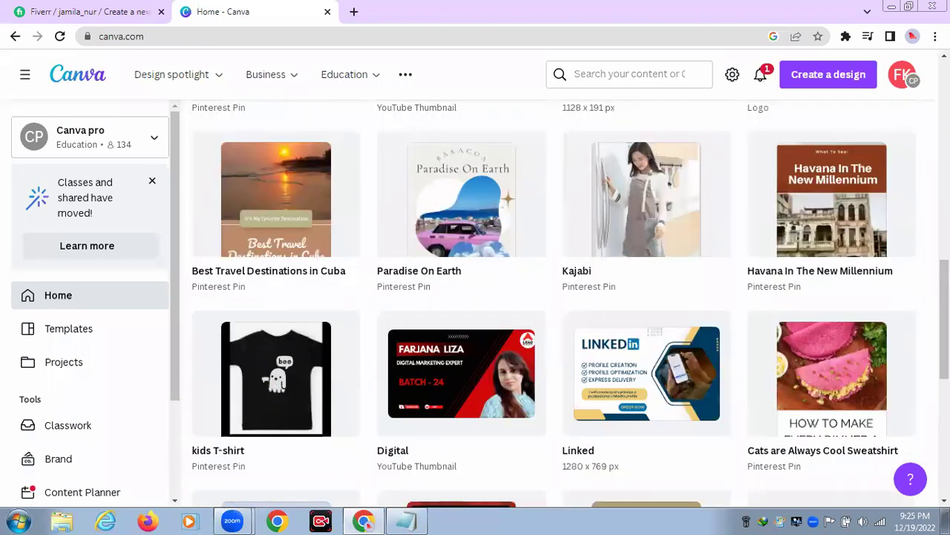
scroll(802, 245, "down", 1)
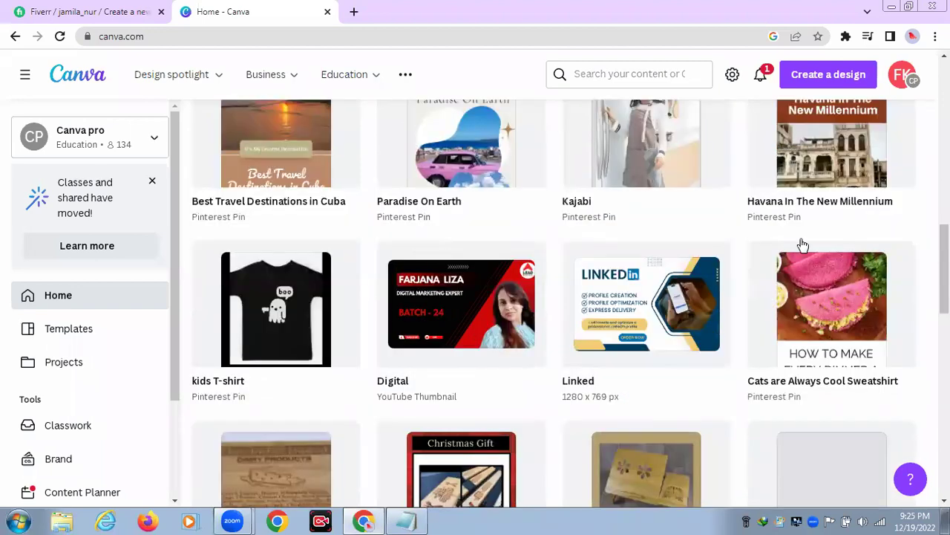
left_click(682, 325)
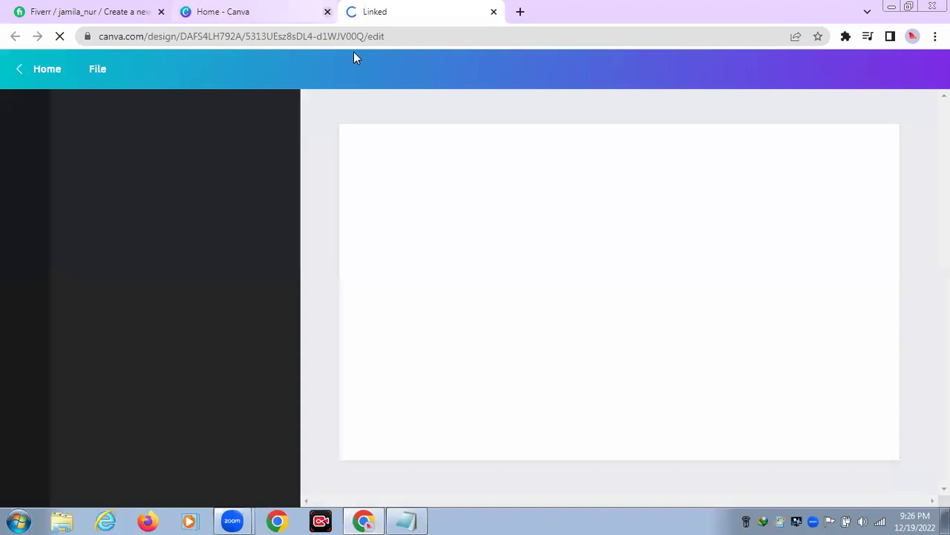
Step: Close the 'Home - Canva' tab and the 'Linked' design tab
left_click(327, 12)
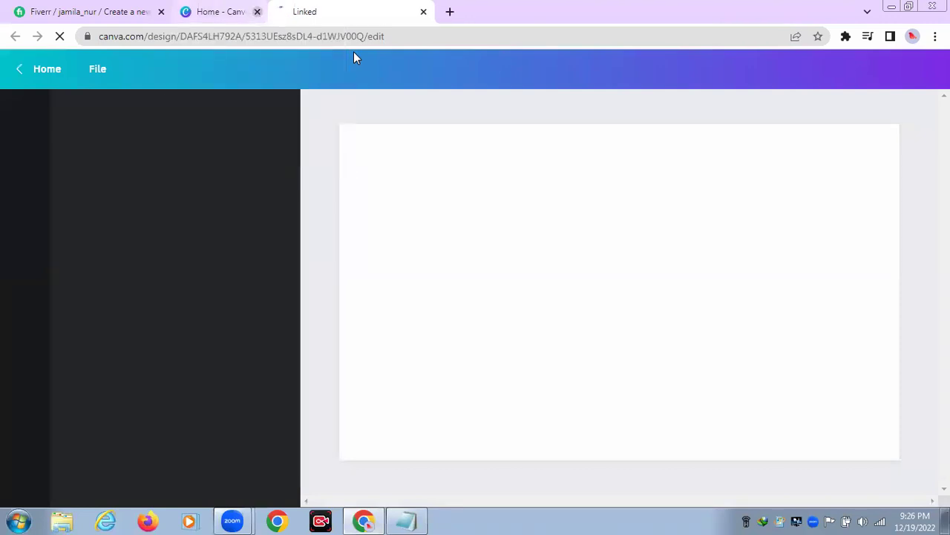
key("ctrl+w")
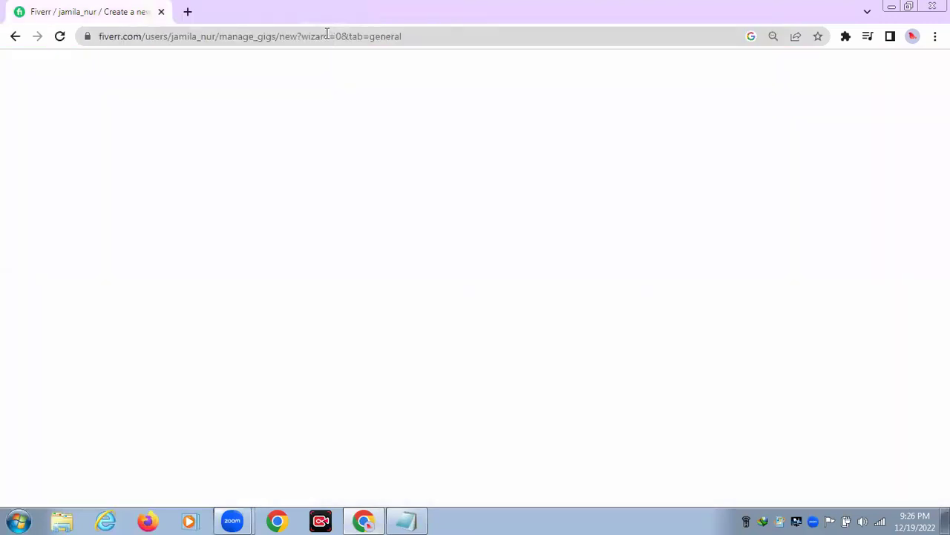
Step: Open new tabs and search Google for canva
double_click(188, 14)
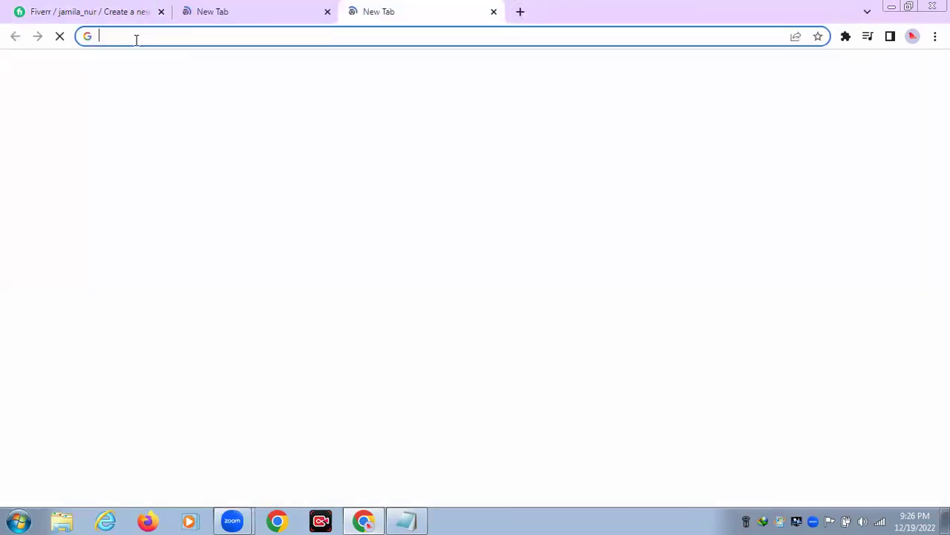
type("c")
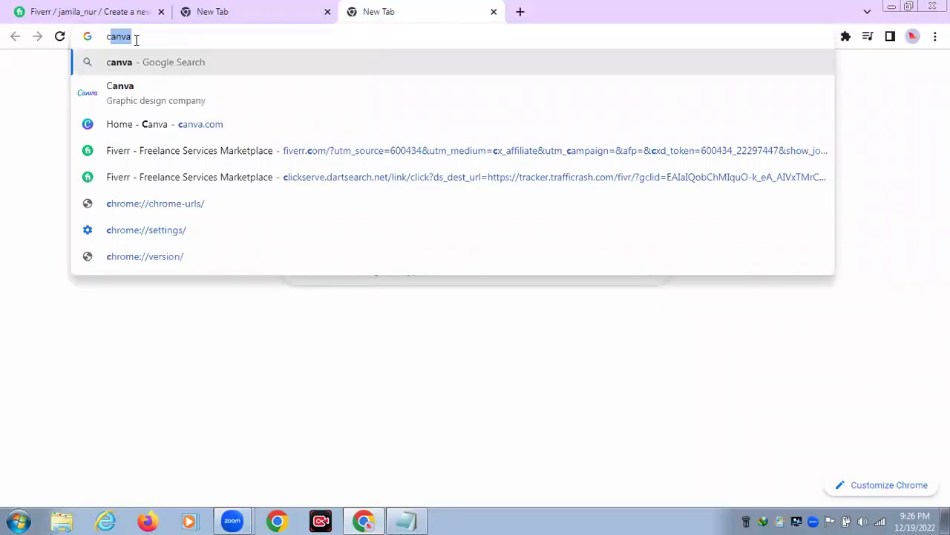
type("an")
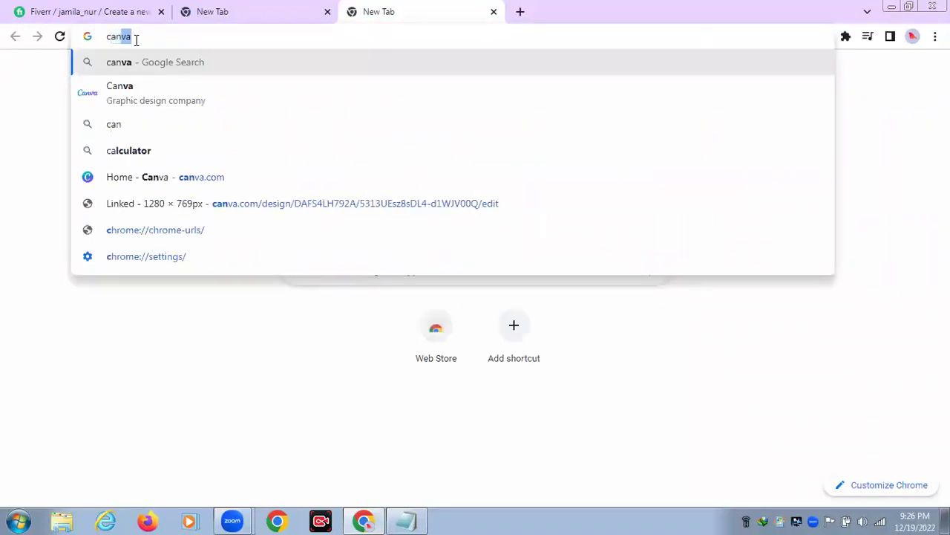
key("Return")
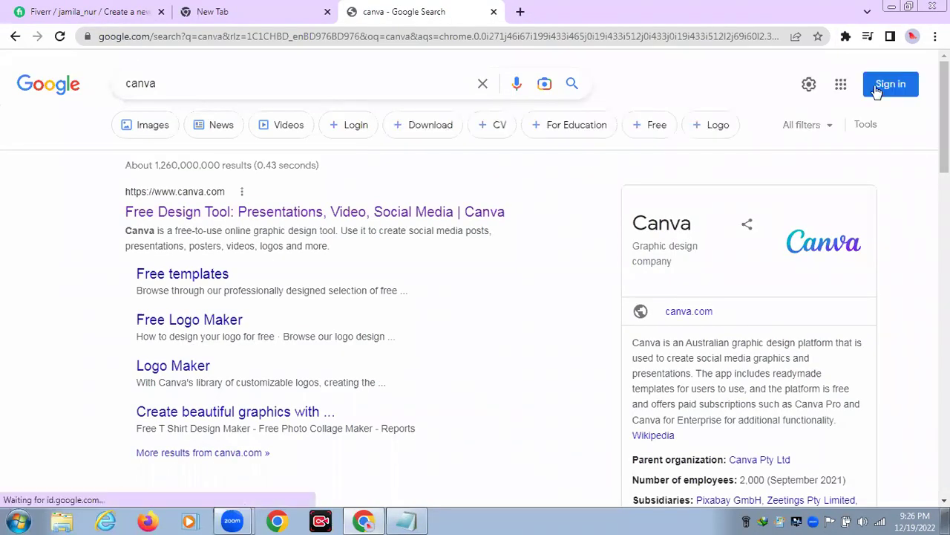
Step: Abandon a Google sign-in, return to the canva results, and open the Canva website
left_click(872, 90)
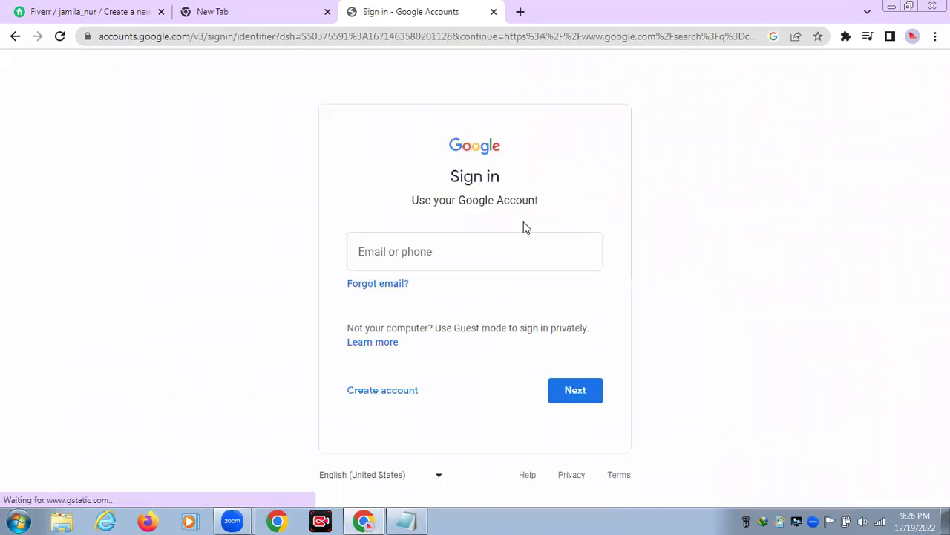
left_click(515, 235)
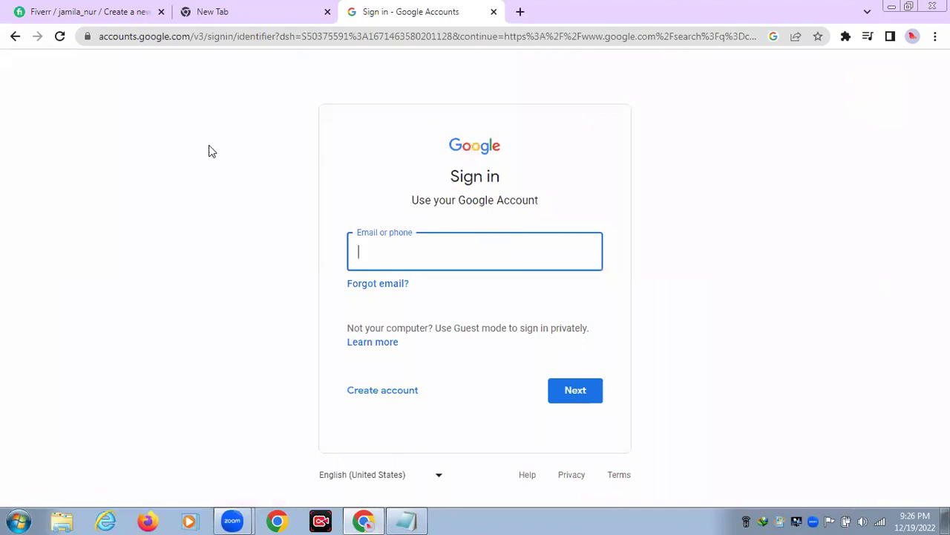
left_click(13, 39)
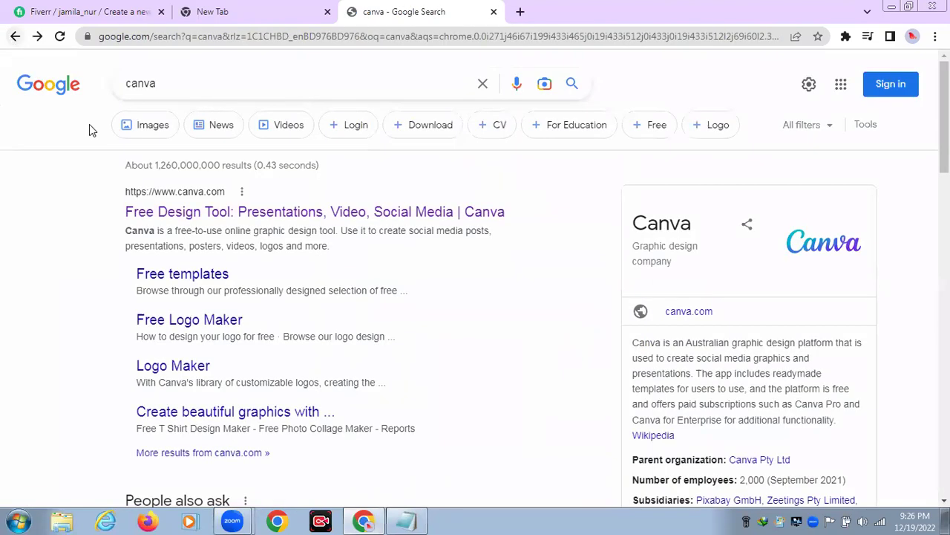
left_click(188, 214)
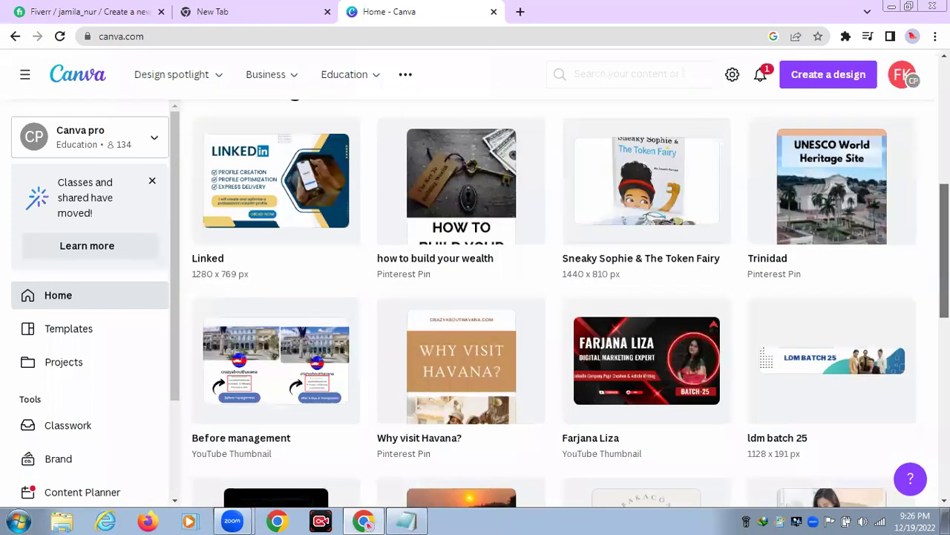
Step: Open the 'Linked' design from the Canva home page's recent designs
left_click(281, 194)
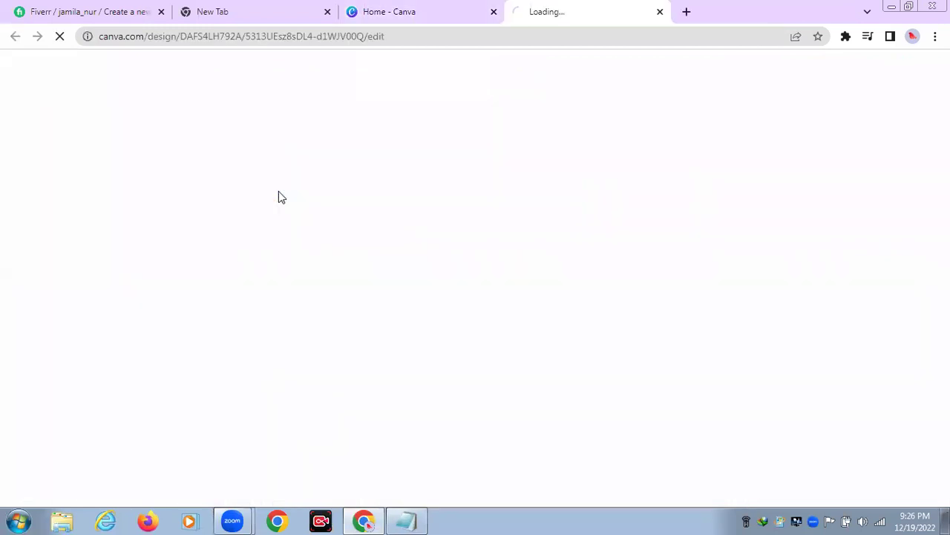
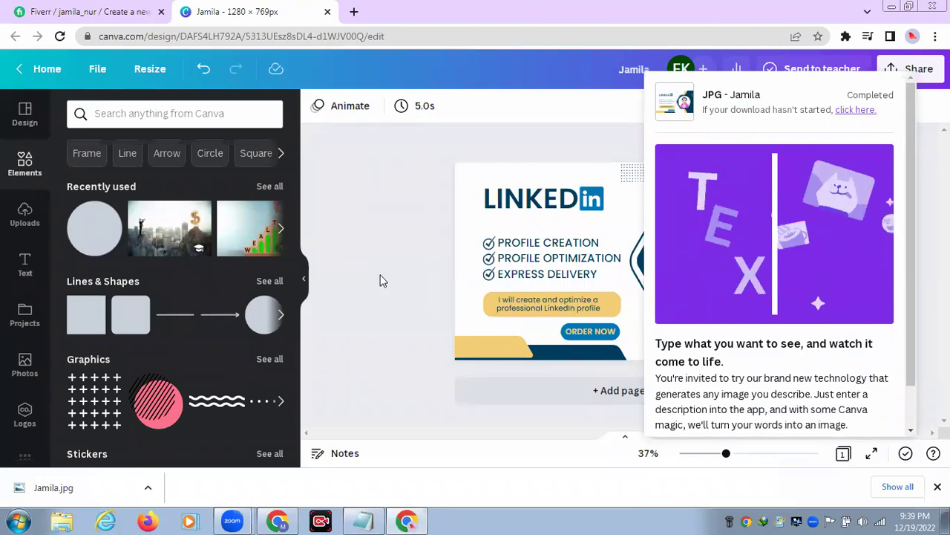
Step: Dismiss the download notice, close the Canva design tab and minimize Chrome to reveal the desktop
left_click(380, 281)
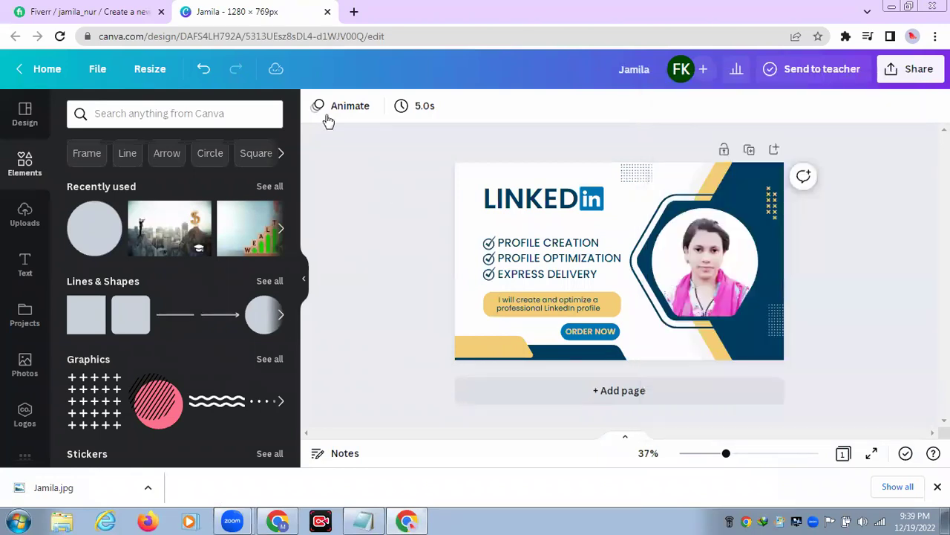
left_click(327, 12)
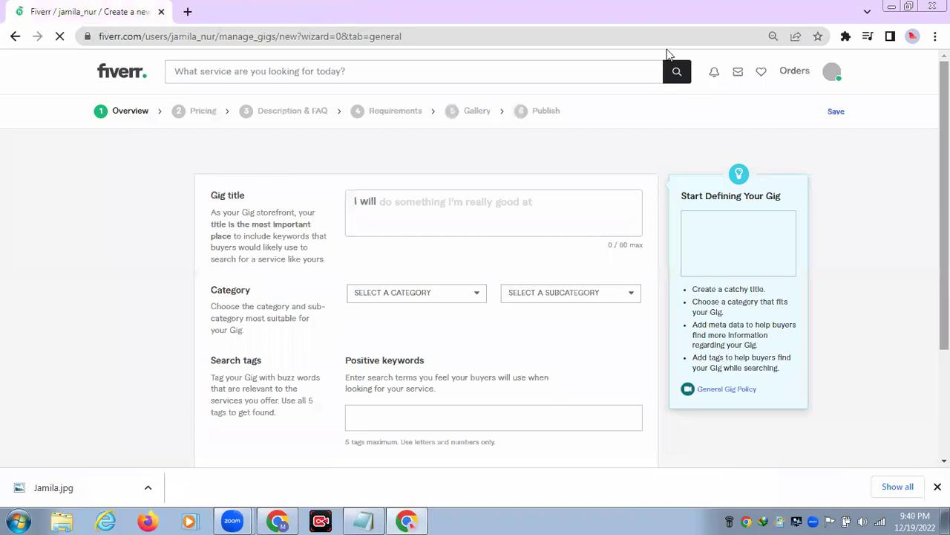
left_click(891, 13)
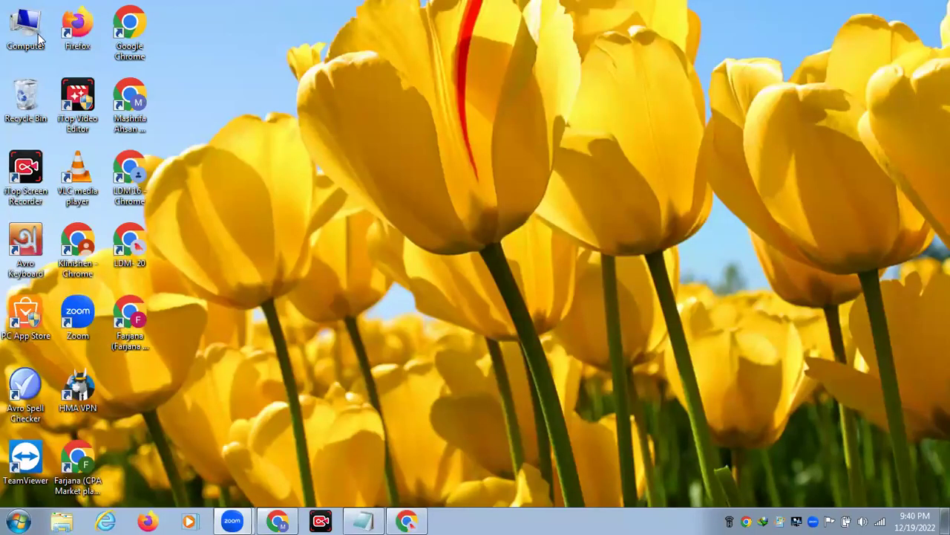
Step: Open the Downloads folder in Explorer and start renaming the downloaded banner JPG
double_click(30, 37)
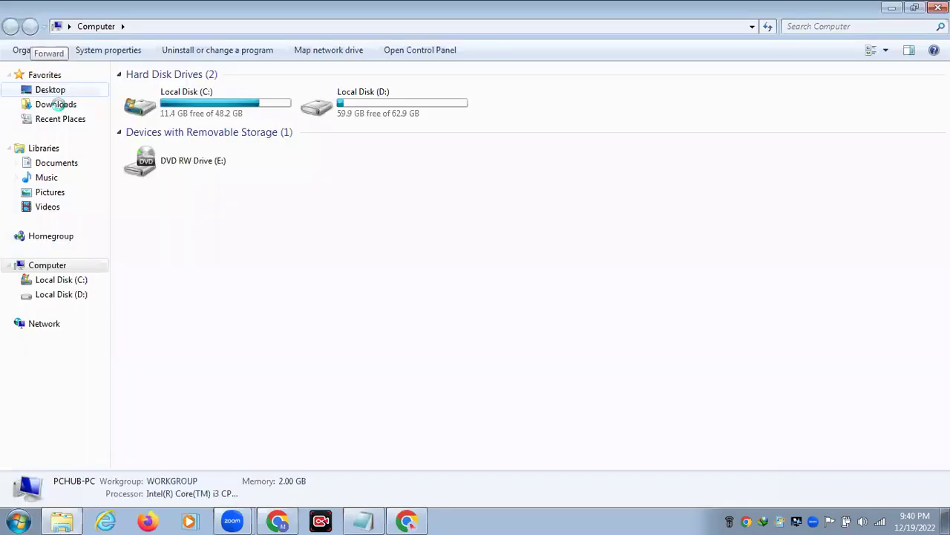
left_click(59, 106)
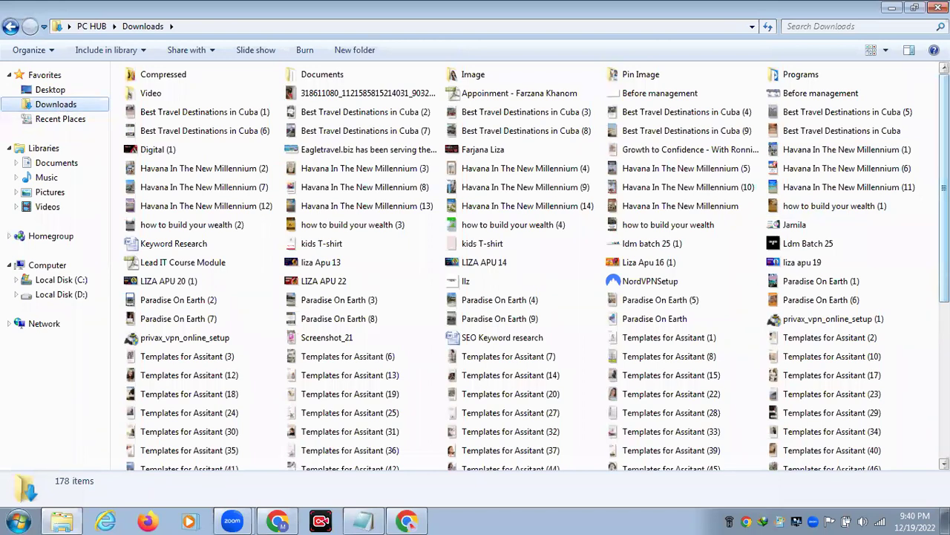
right_click(789, 229)
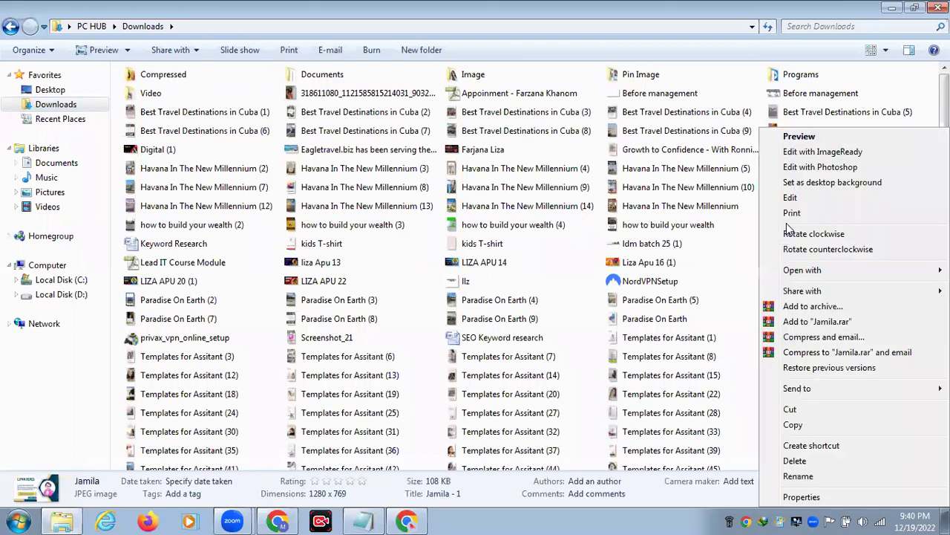
left_click(810, 478)
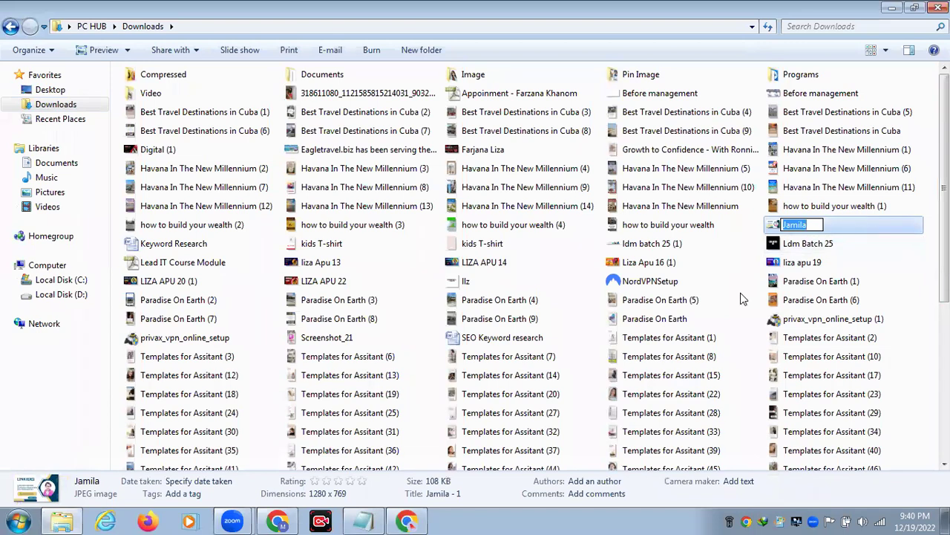
Step: Select the gig title on the Title line of the Notepad gig notes
left_click(359, 520)
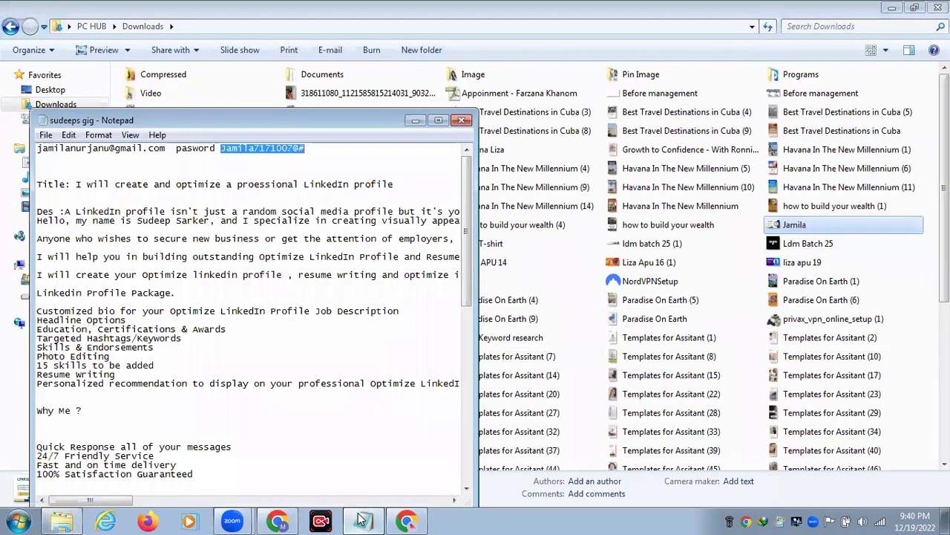
left_click(77, 185)
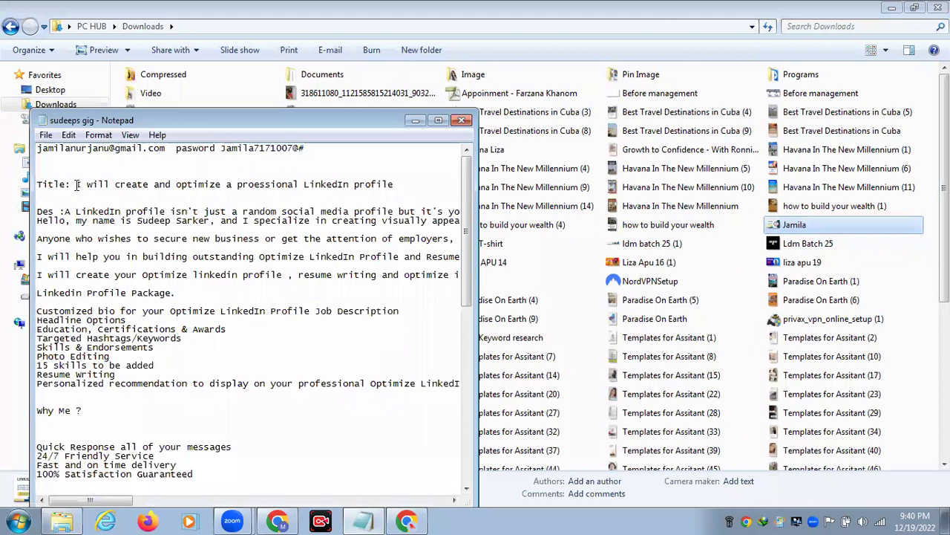
left_click_drag(77, 185, 395, 188)
key("ctrl+c")
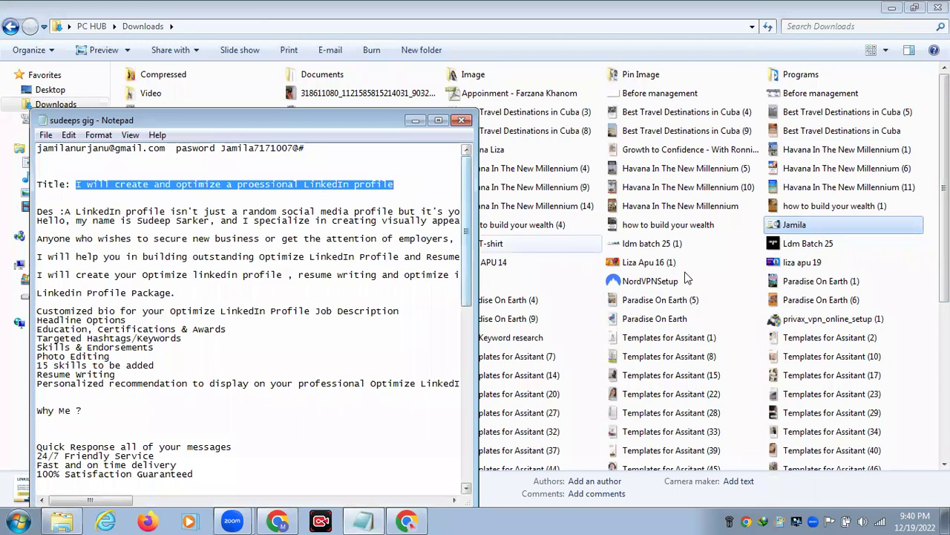
Step: Rename the banner JPG to 'I will create and optimize a proessional LinkedIn profile'
left_click(820, 224)
right_click(820, 224)
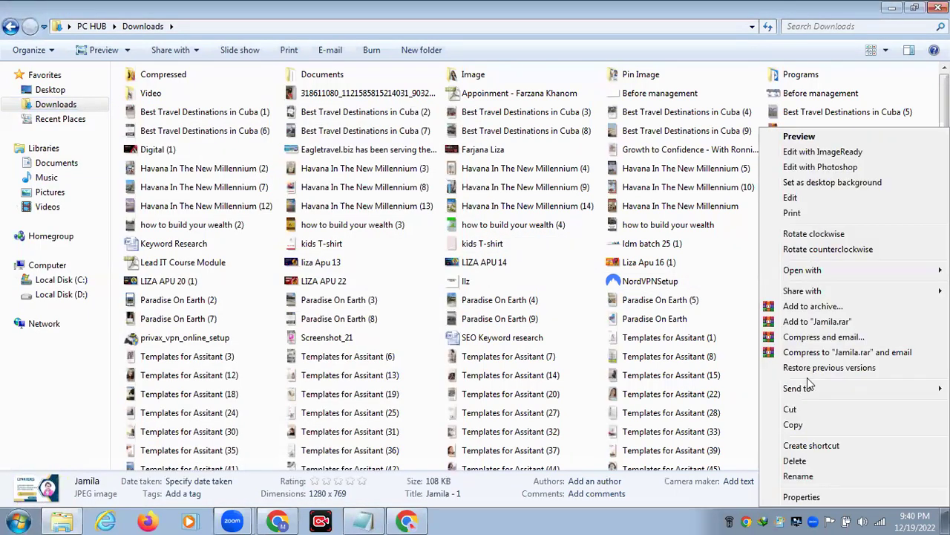
left_click(798, 476)
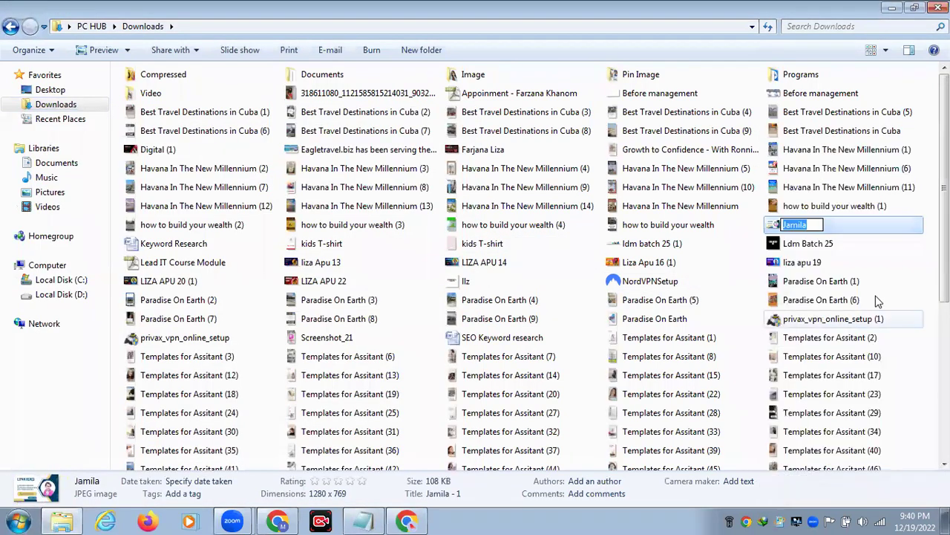
key("BackSpace")
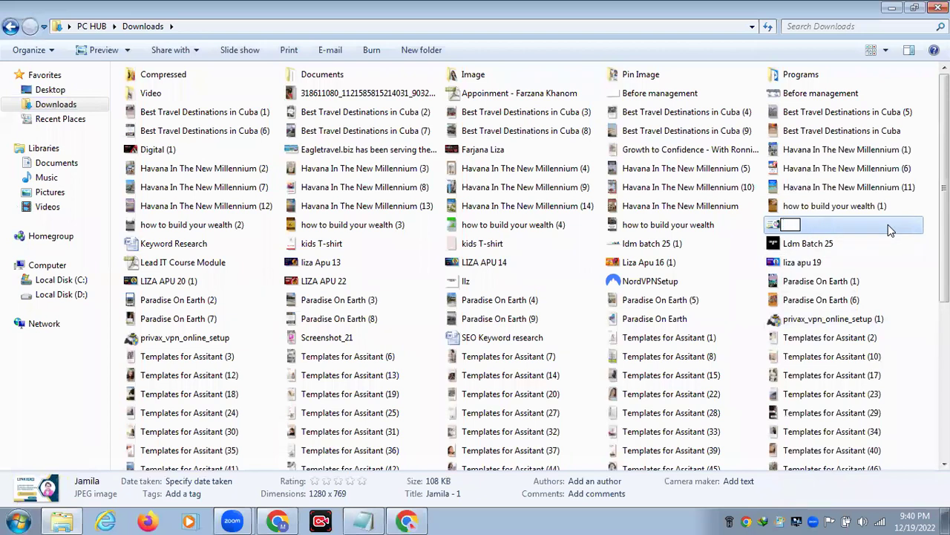
key("ctrl+v")
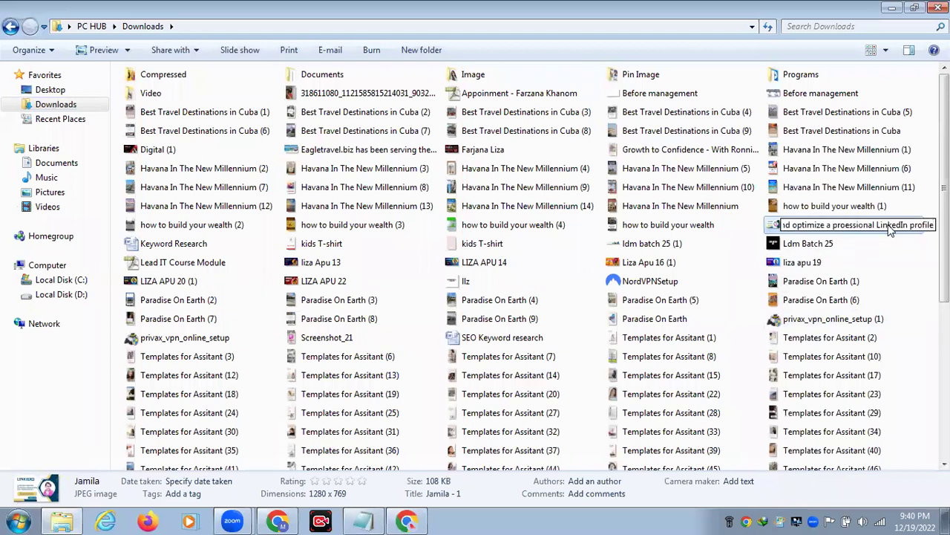
key("Return")
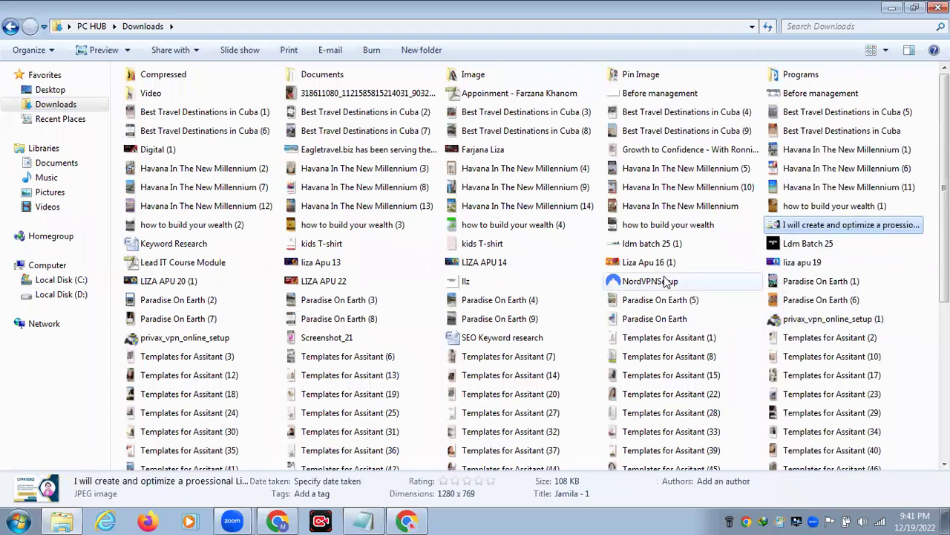
right_click(831, 225)
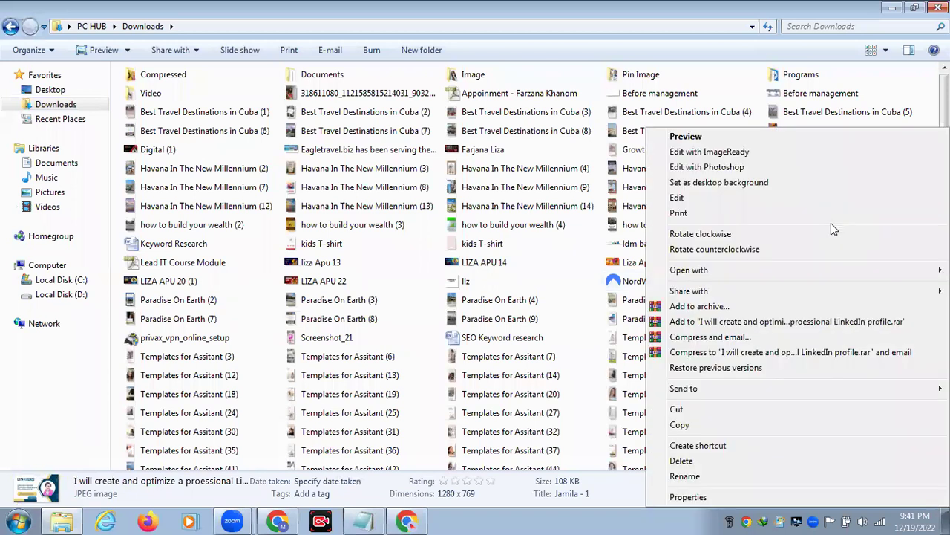
Step: In the image's Properties Details, replace the Title with the pasted gig title
left_click(690, 496)
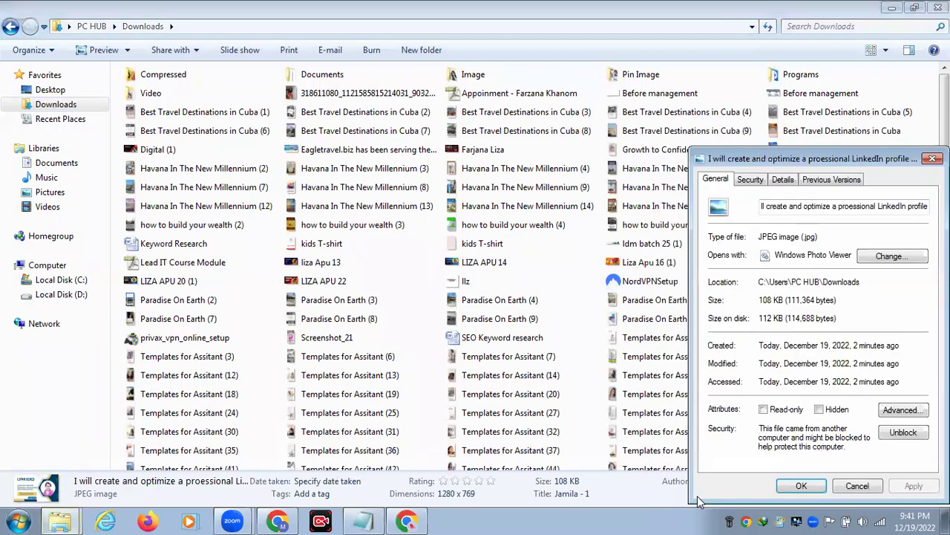
left_click(784, 181)
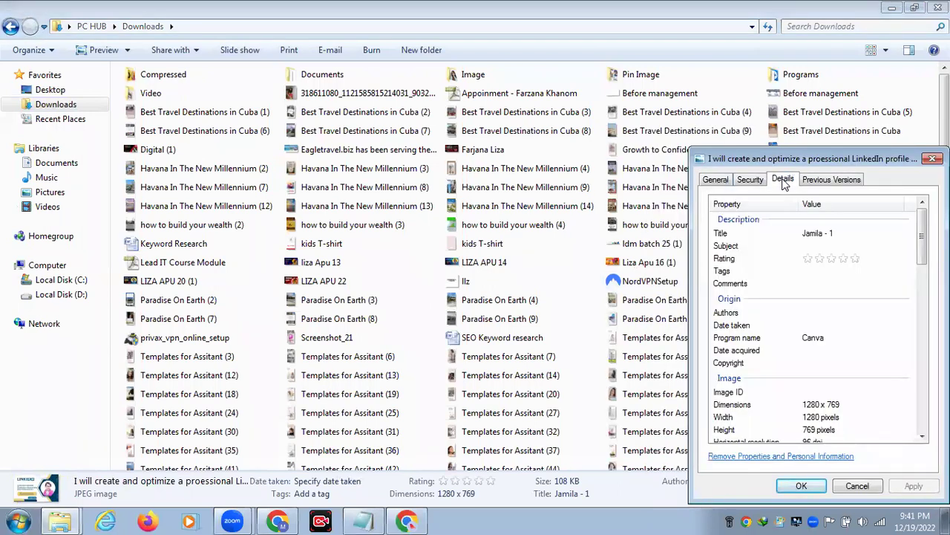
left_click(821, 235)
double_click(841, 235)
key("BackSpace")
key("ctrl+v")
key("Return")
left_click(831, 257)
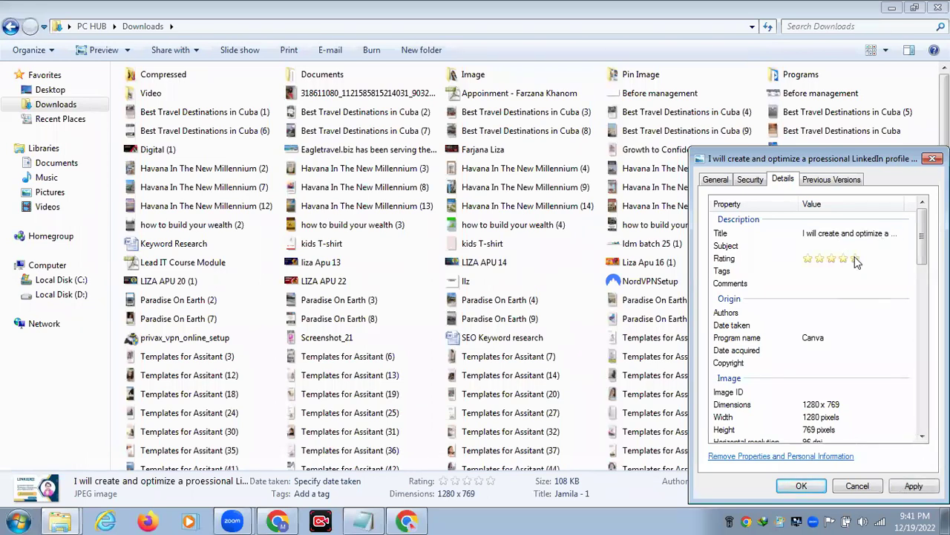
Step: Paste the gig title as the Subject and give the image a five-star rating
left_click(816, 245)
key("ctrl+v")
key("Return")
left_click(856, 260)
left_click(837, 273)
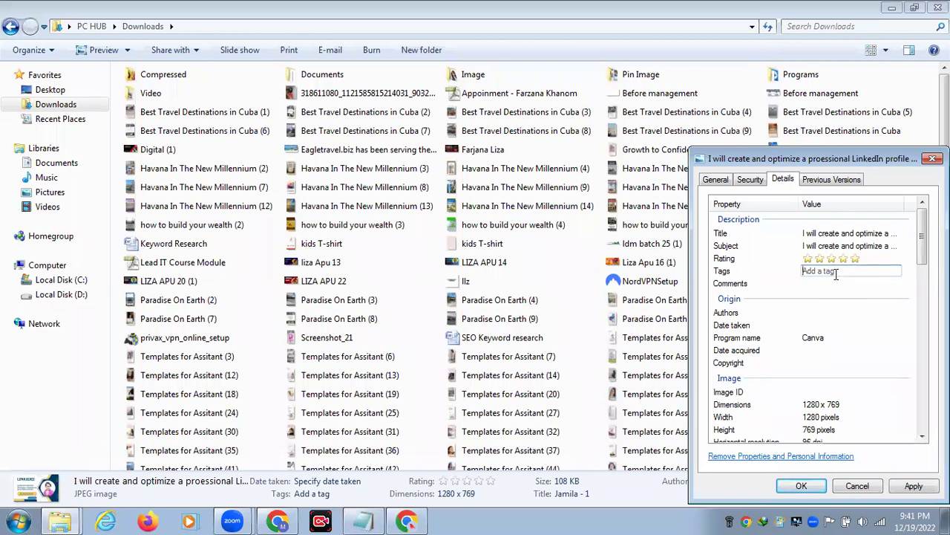
Step: Enter tags: gig title, LinkedIn, LinkedIn profile, Profile optimization, LinkedIn account creation
type("I will create and optimize a proessional LinkedIn profile;")
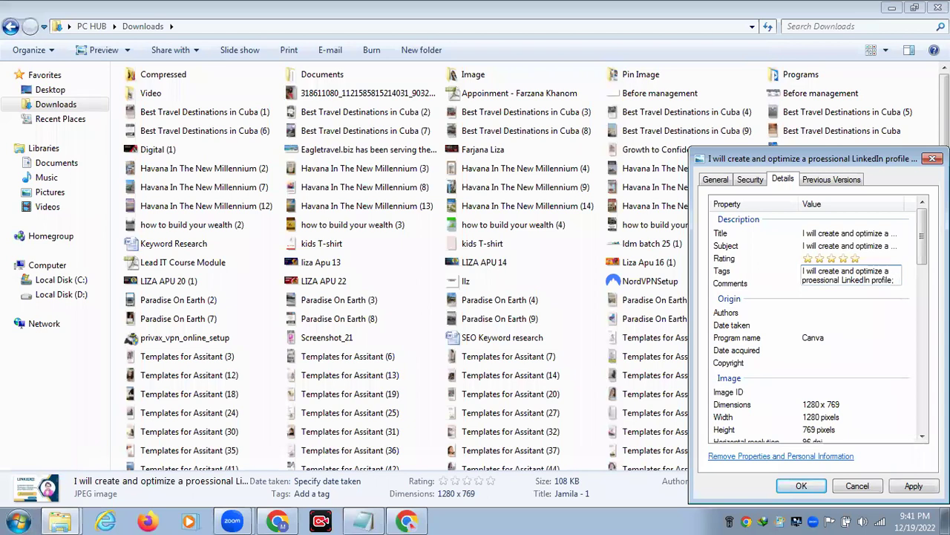
type("Lin")
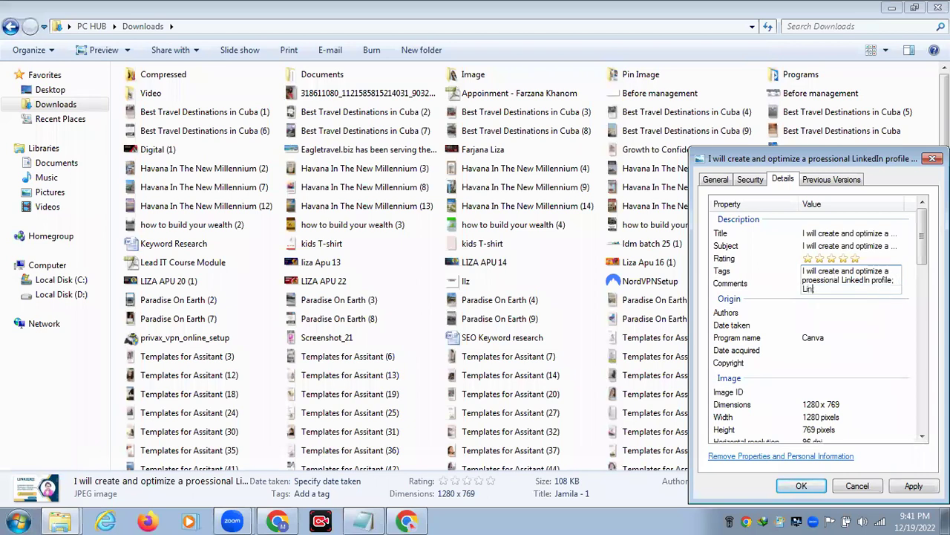
type("kedIn")
key("BackSpace")
type("LinkedIn; LinkedIn profile;")
type("Profile optimi")
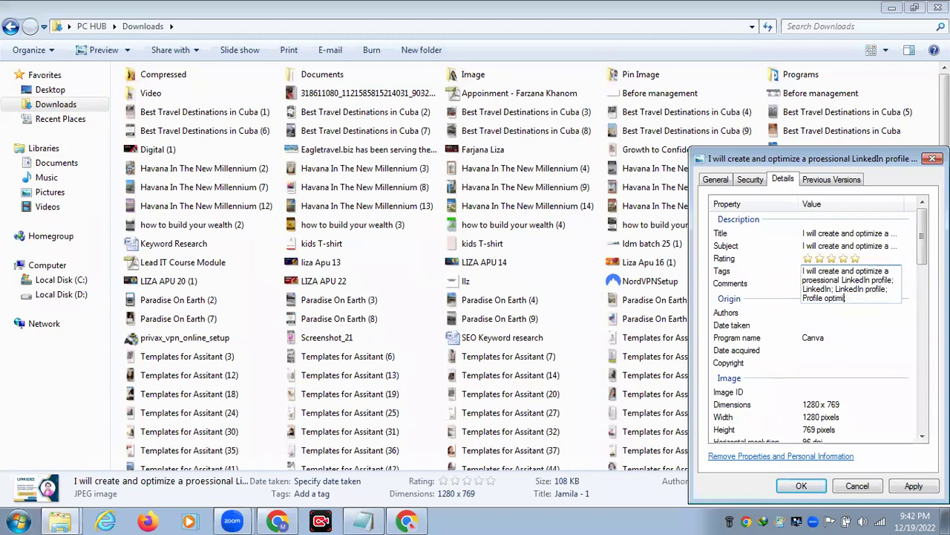
type("zation;")
type("LinkedIn ac")
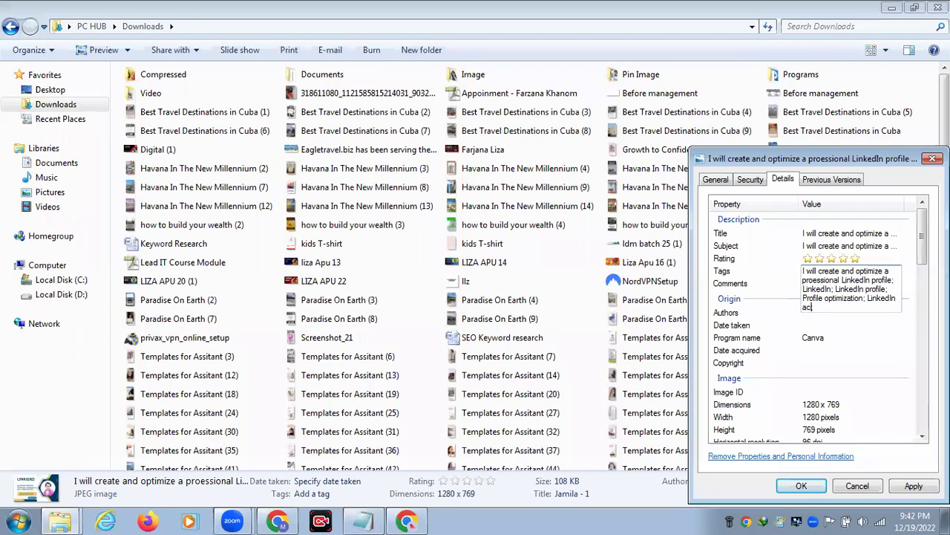
type(";count")
type("; ")
type("Lin")
type("ked")
type("In ac")
type("count")
type(" creat")
type("ion")
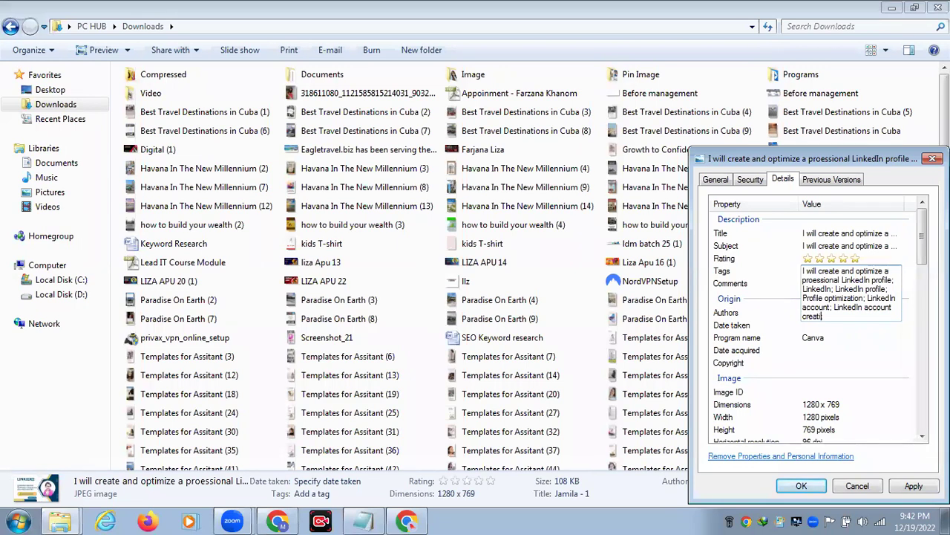
type(";")
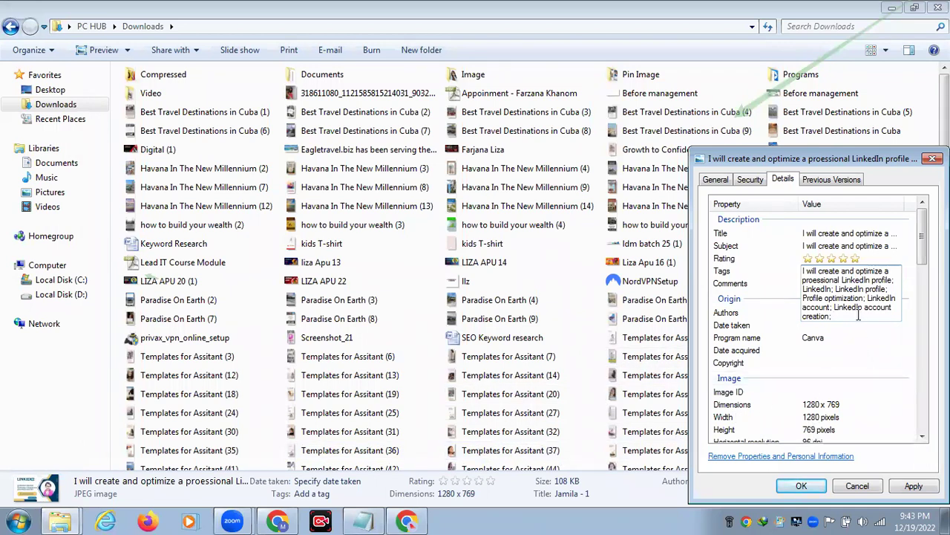
left_click(718, 380)
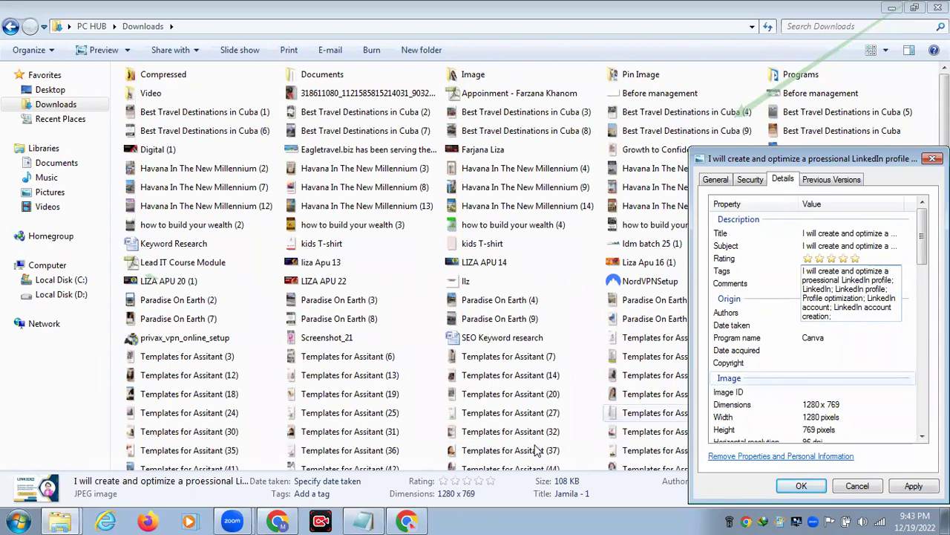
left_click(234, 520)
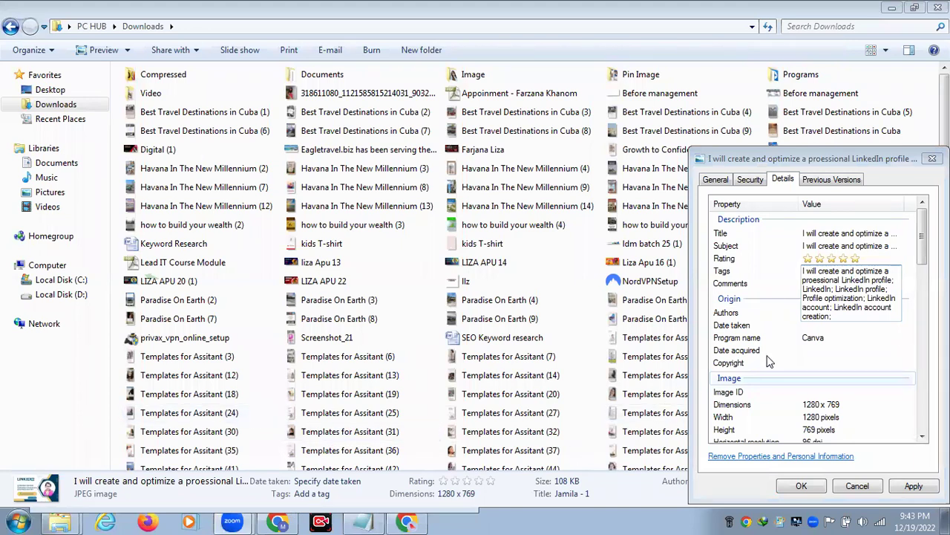
Step: Add 'account optimization' as another tag on the image
left_click(835, 316)
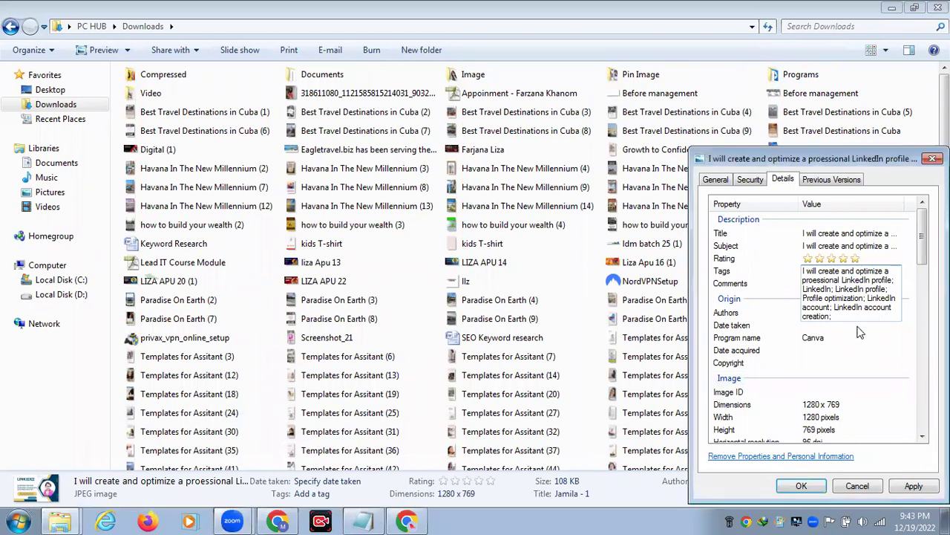
type("accoun")
type("t op")
type("timiza")
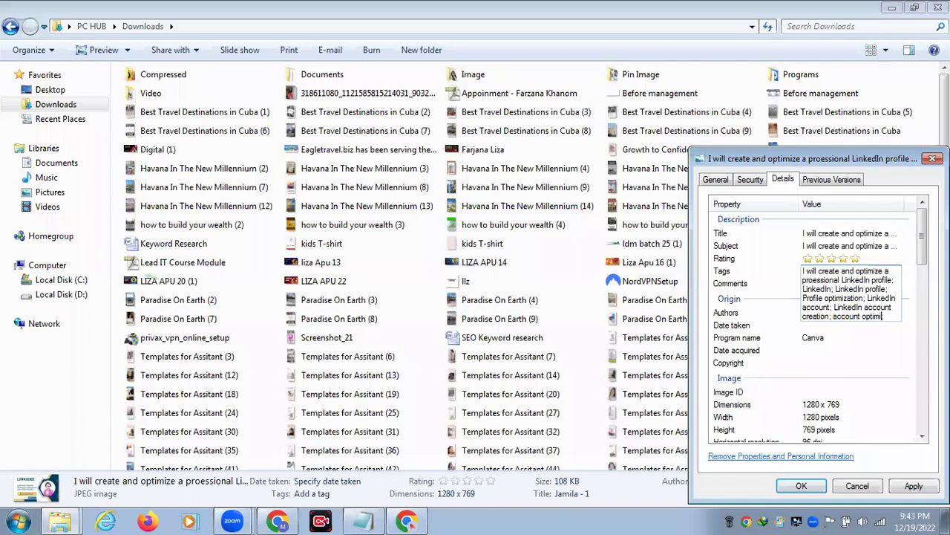
type("tion;")
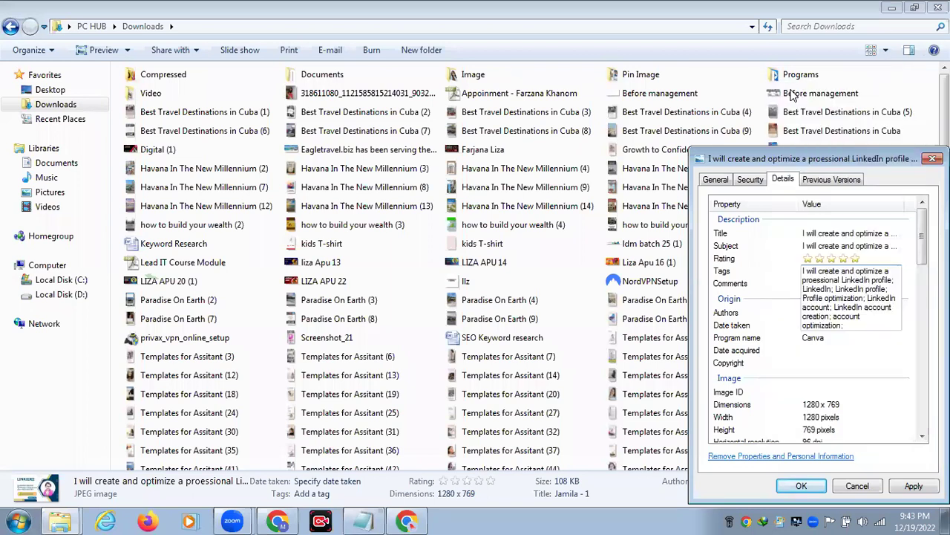
left_click(858, 325)
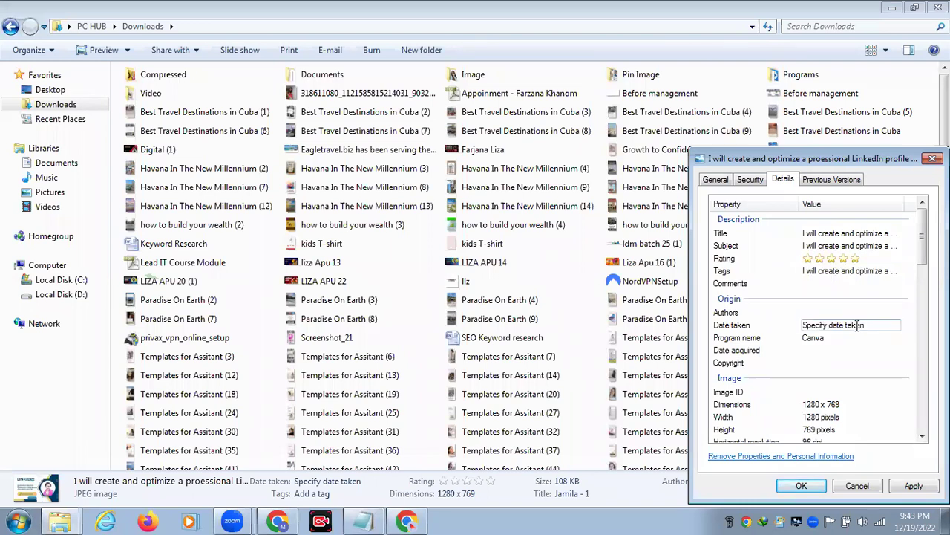
left_click(819, 283)
left_click(819, 271)
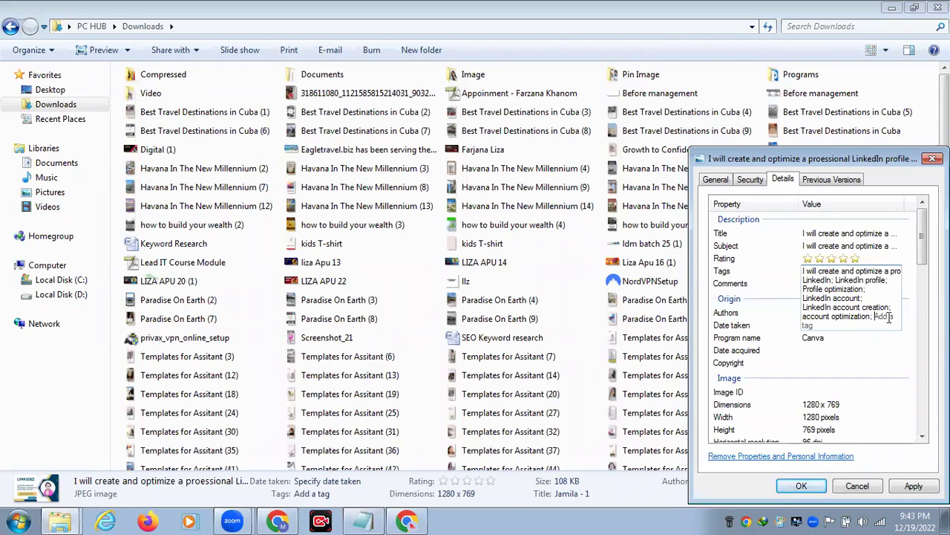
Step: Select all the tag lines in the Tags field and copy them
left_click_drag(887, 317, 803, 316)
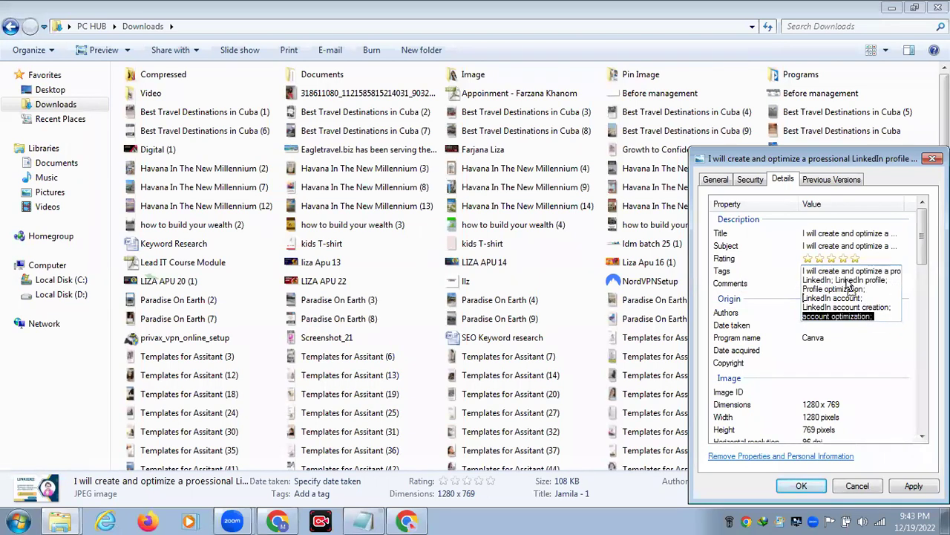
key("BackSpace")
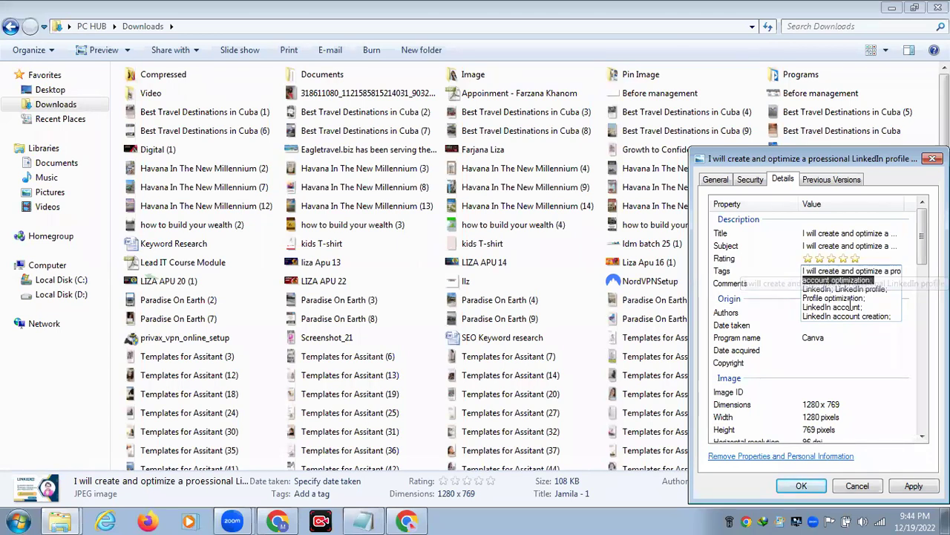
key("ctrl+z")
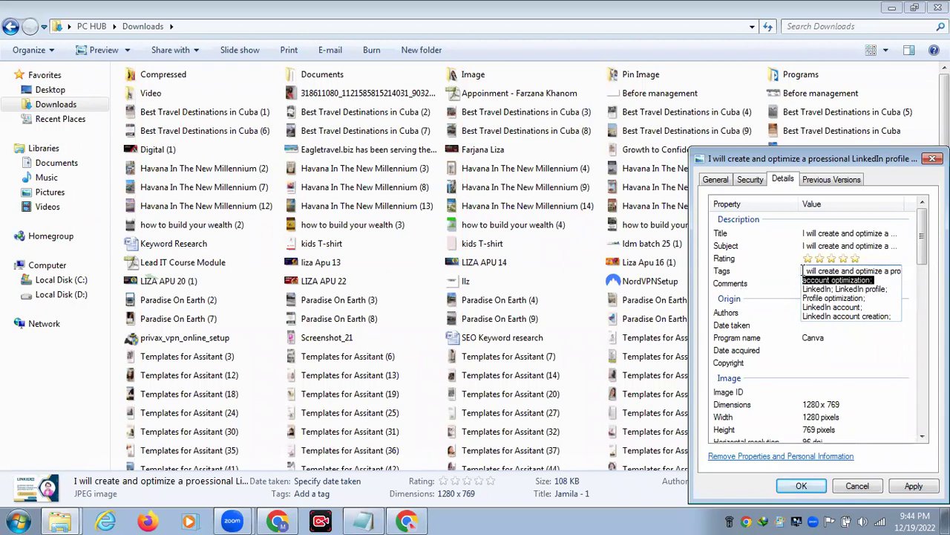
key("ctrl+shift+Right")
key("shift+Down")
key("shift+Down")
key("shift+Down")
key("shift+End")
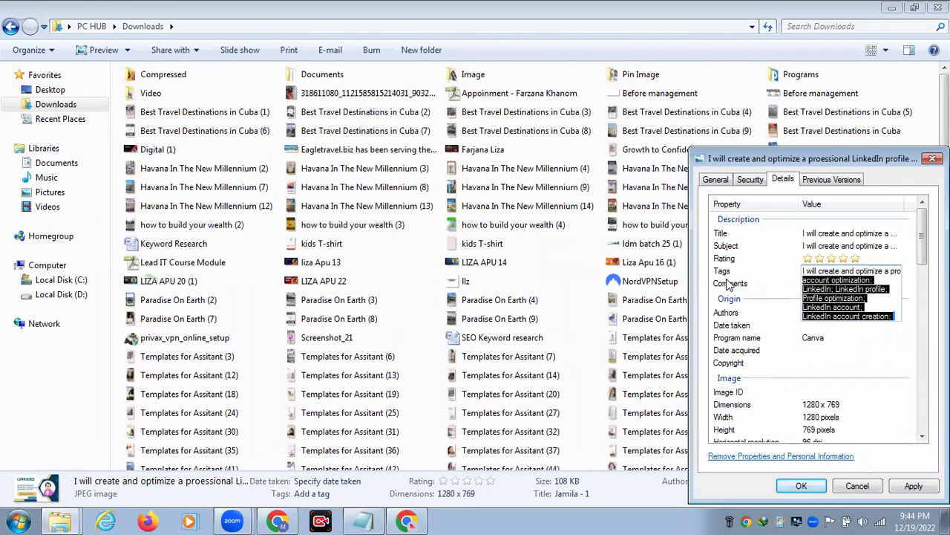
left_click(729, 284)
Step: Paste the copied tags into the image's Comments field
left_click(832, 282)
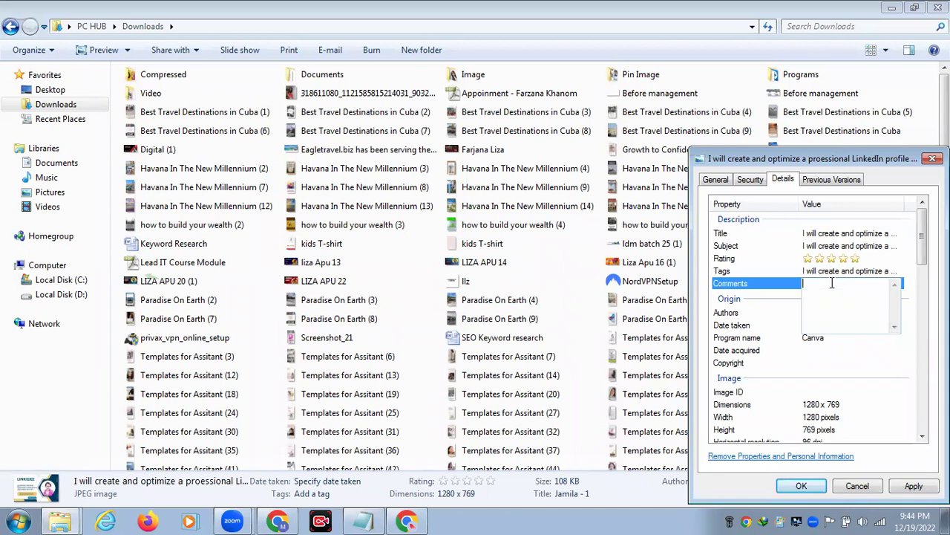
type("v")
key("BackSpace")
key("ctrl+v")
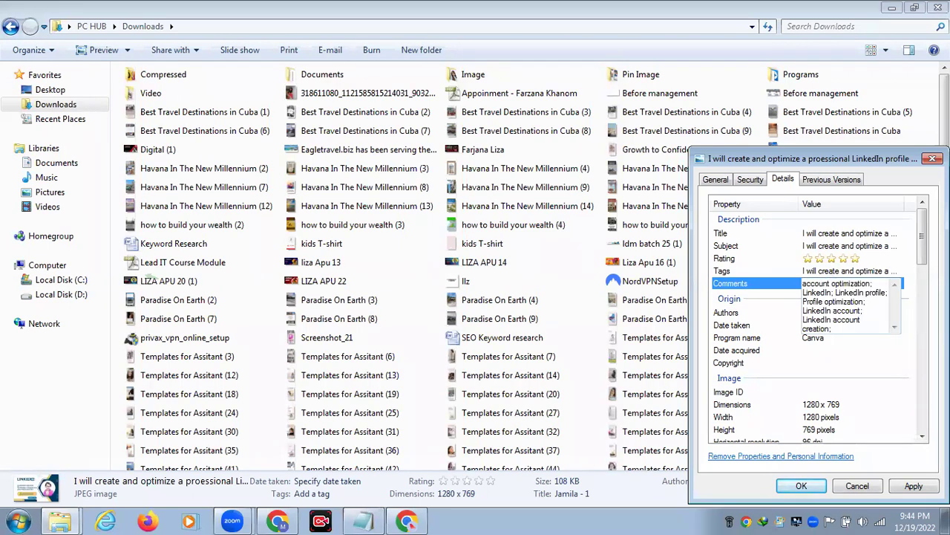
key("Return")
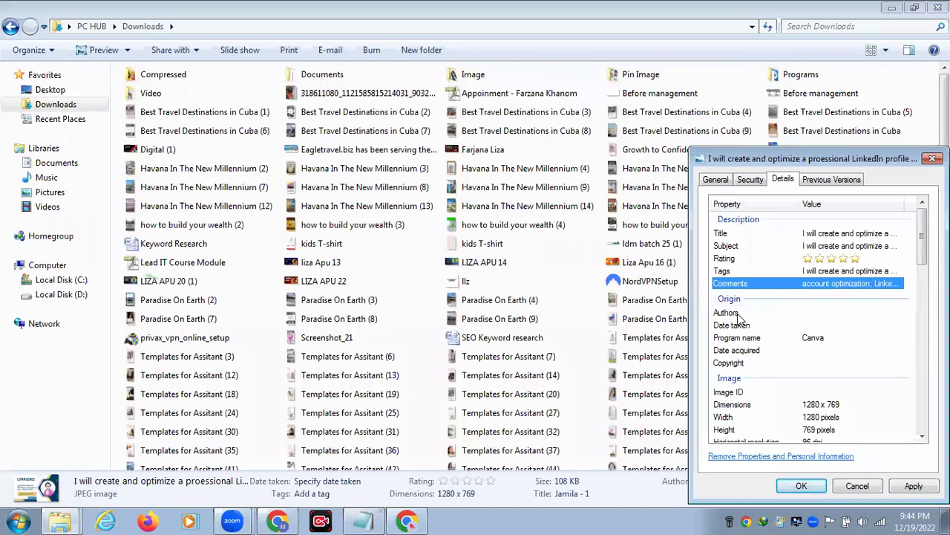
Step: Enter the author's name in Authors and clear the Date taken value
left_click(808, 313)
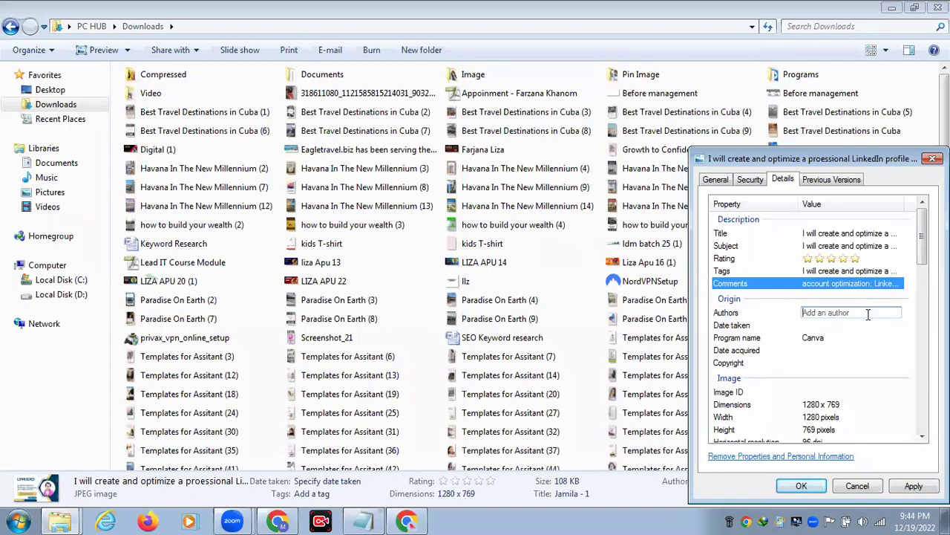
type("jamila;_")
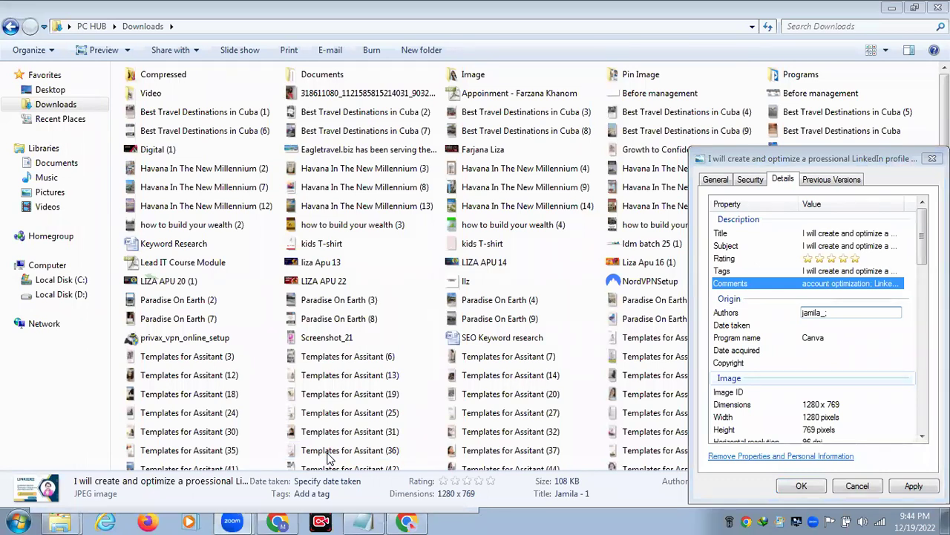
left_click(825, 312)
type("nur")
key("Delete")
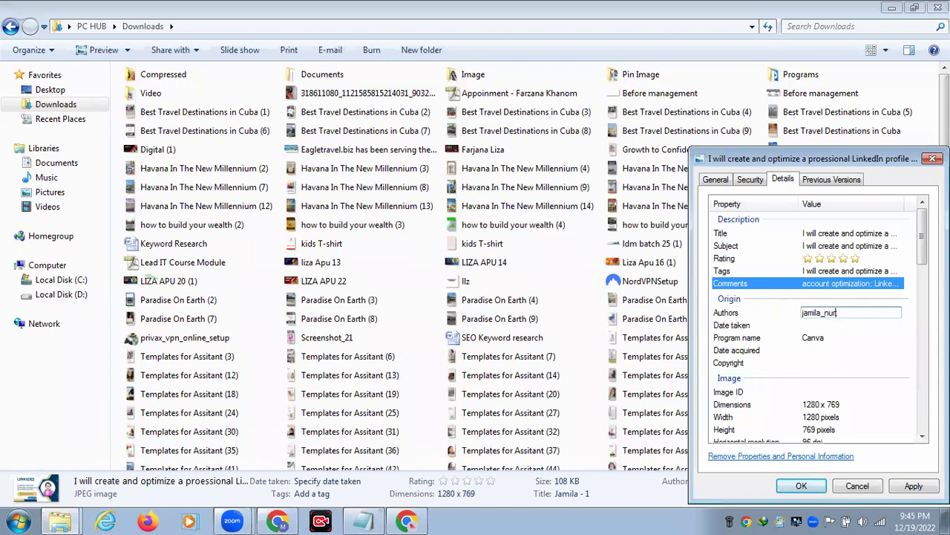
left_click(809, 327)
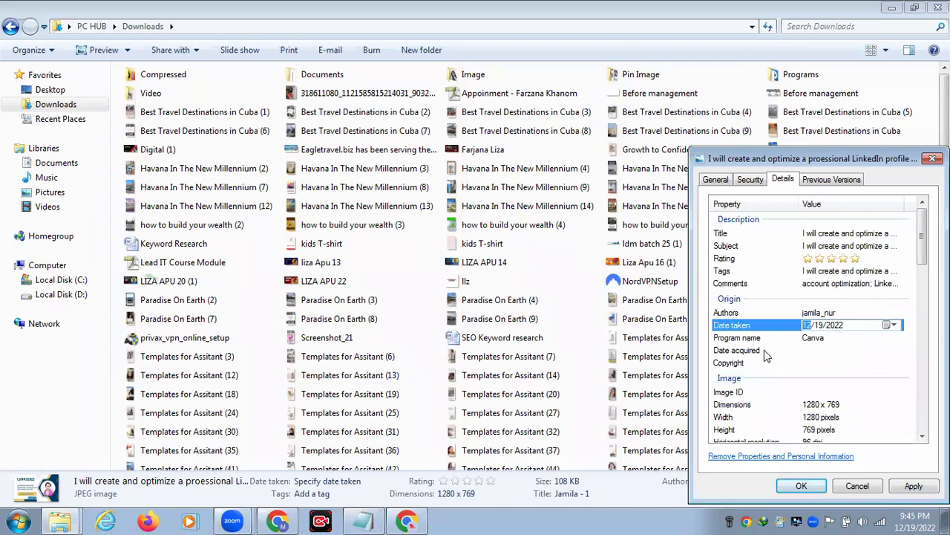
key("Delete")
scroll(883, 351, "down", 1)
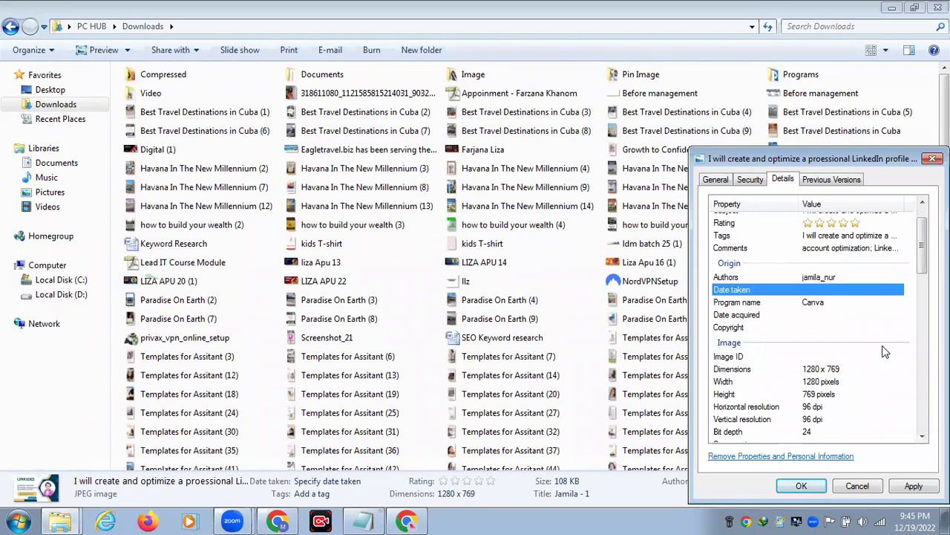
Step: Set Copyright to the Fiverr profile page link copied from the browser
left_click(826, 327)
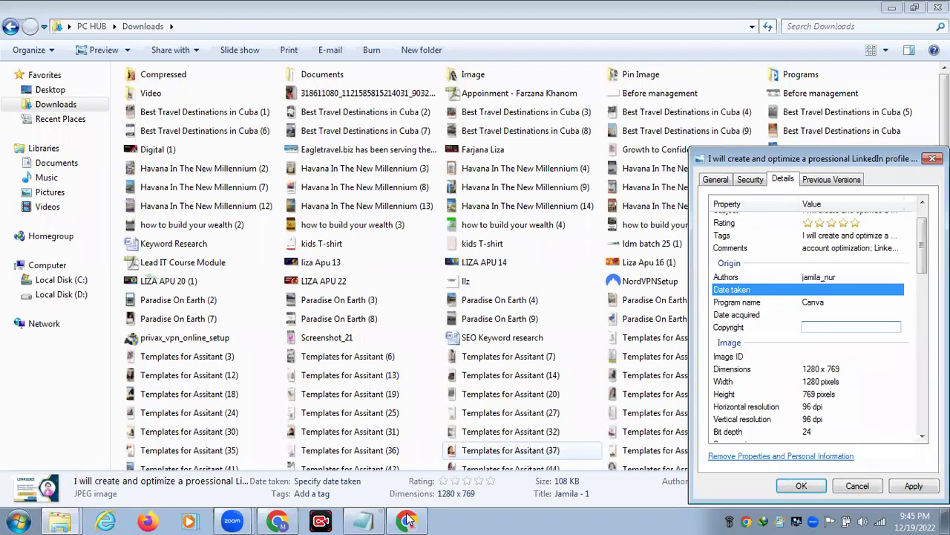
key("alt+Tab")
left_click(832, 71)
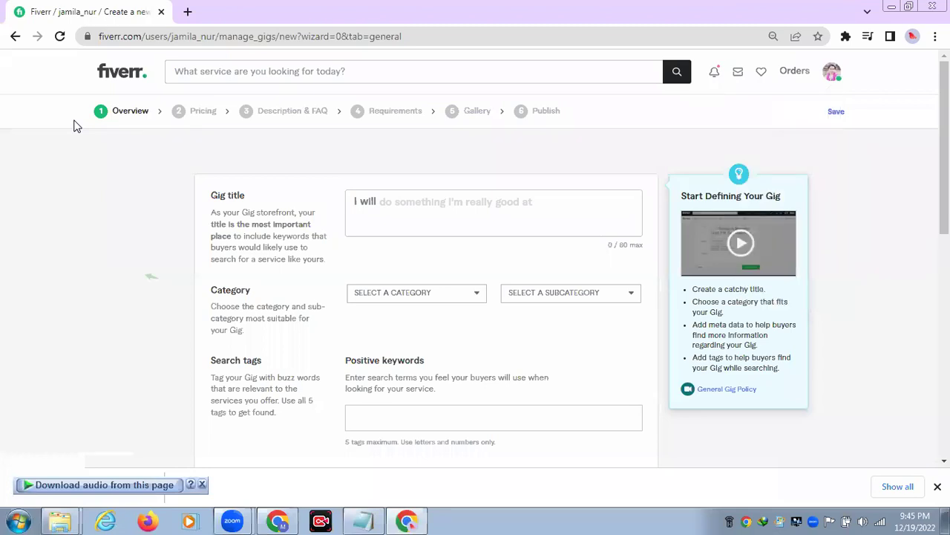
left_click(101, 36)
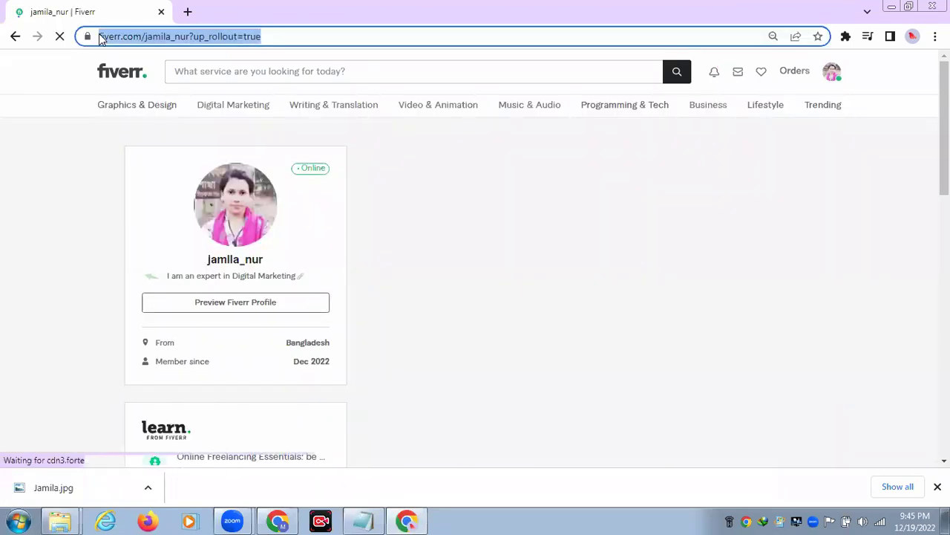
left_click(894, 6)
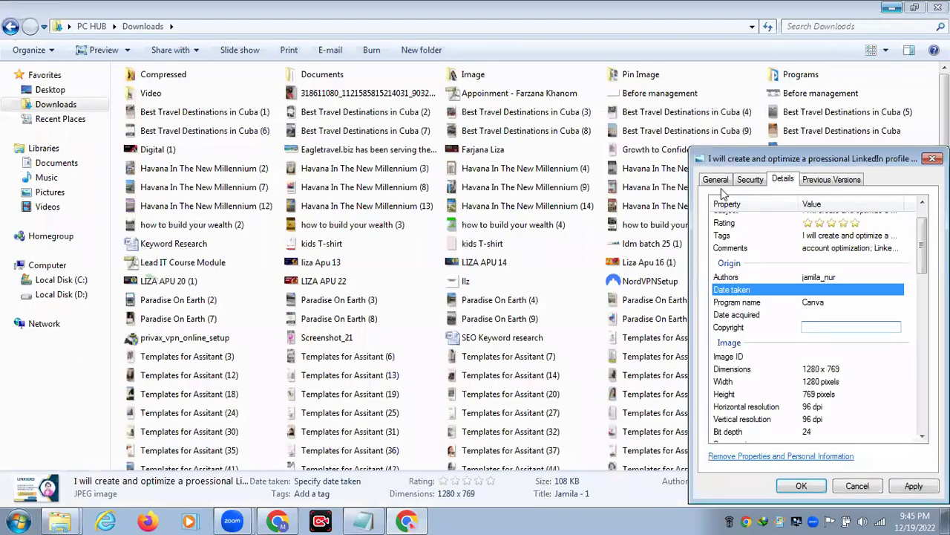
left_click(818, 327)
key("ctrl+v")
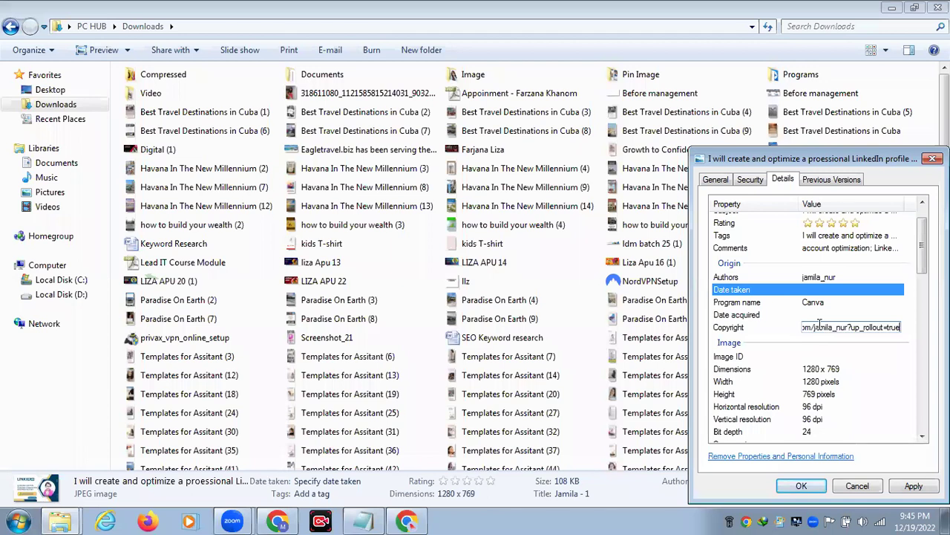
key("Return")
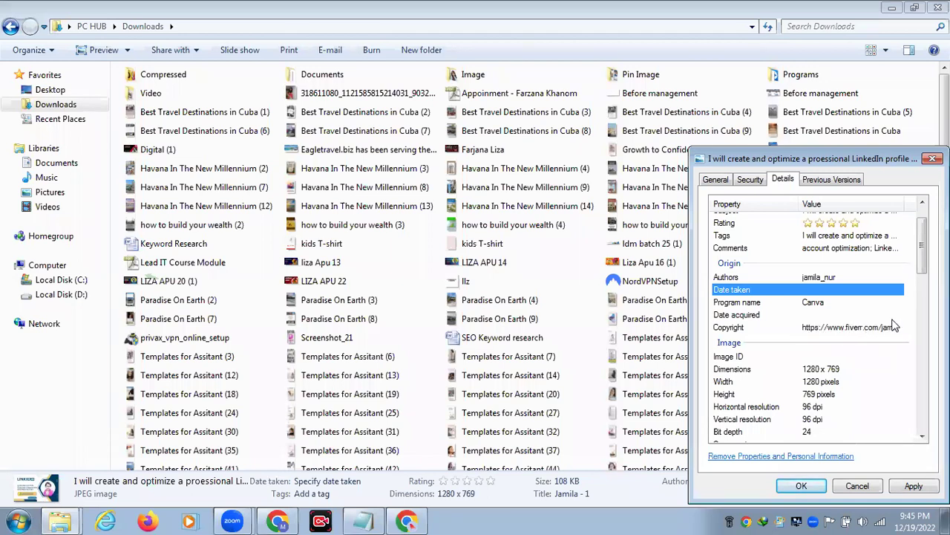
Step: Apply and save the image properties, then minimize Explorer to show the notes
scroll(817, 319, "down", 6)
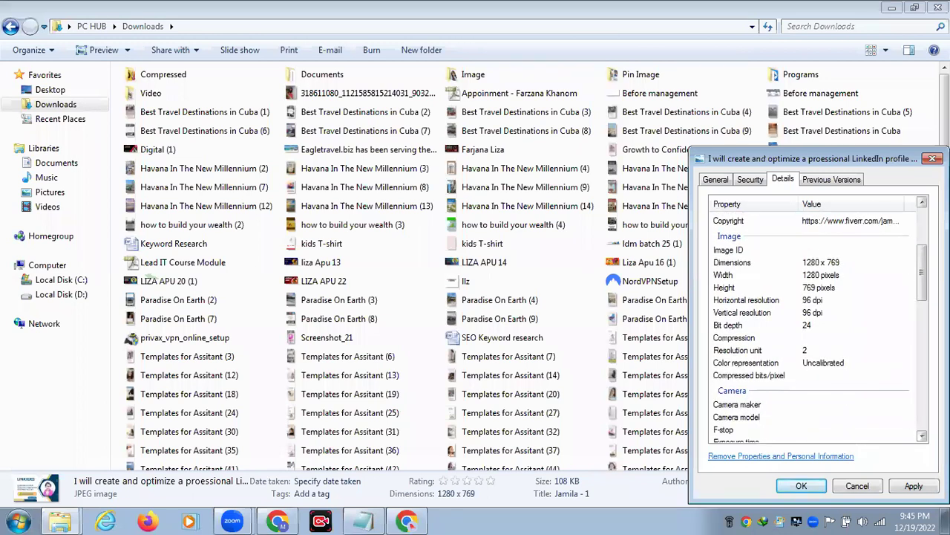
scroll(817, 319, "up", 6)
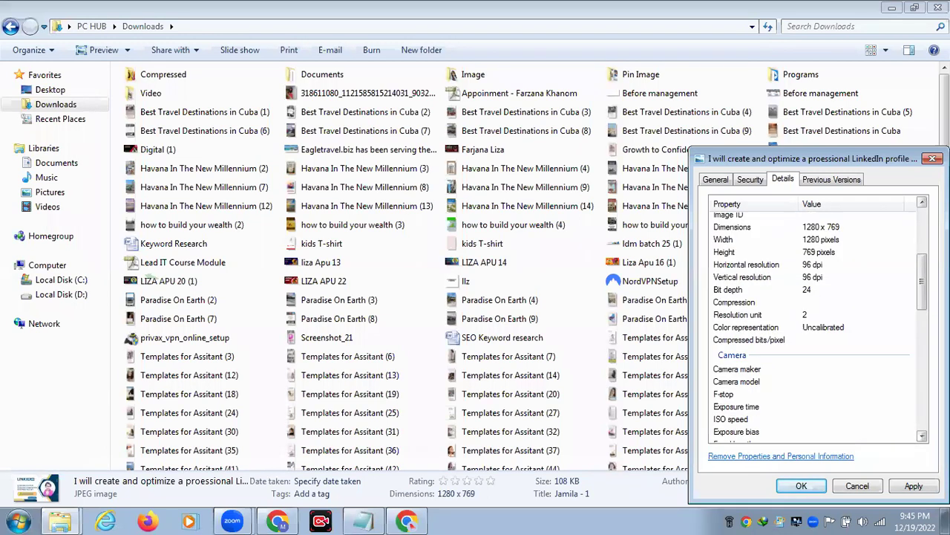
left_click(732, 254)
scroll(809, 320, "up", 2)
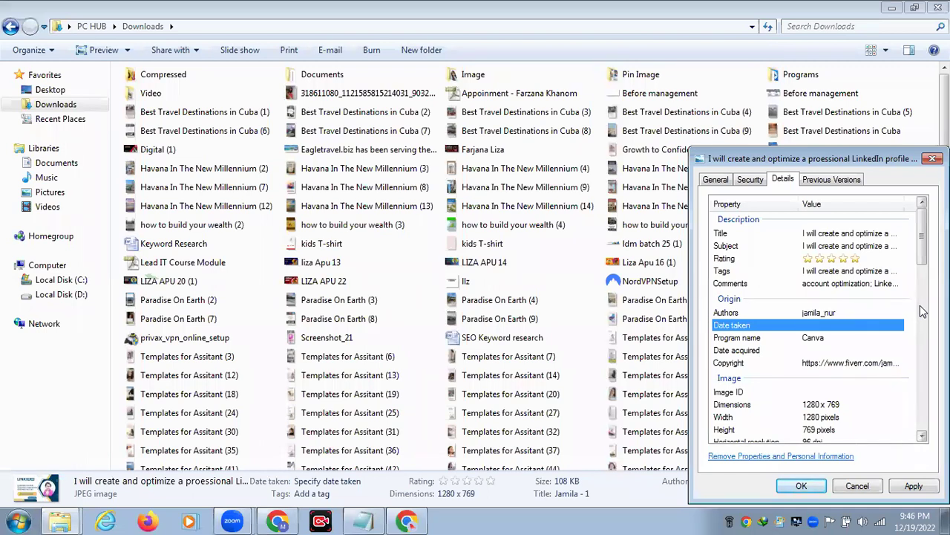
left_click(915, 487)
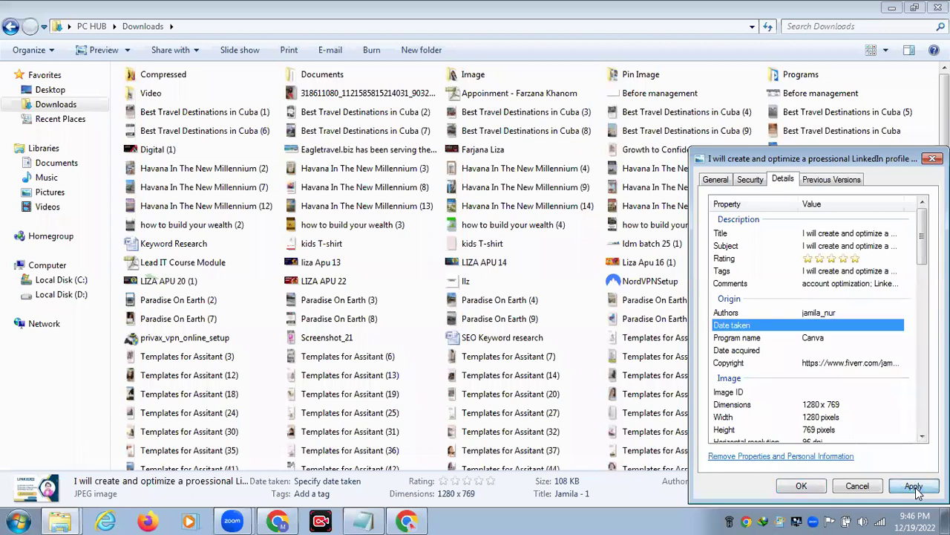
left_click(799, 485)
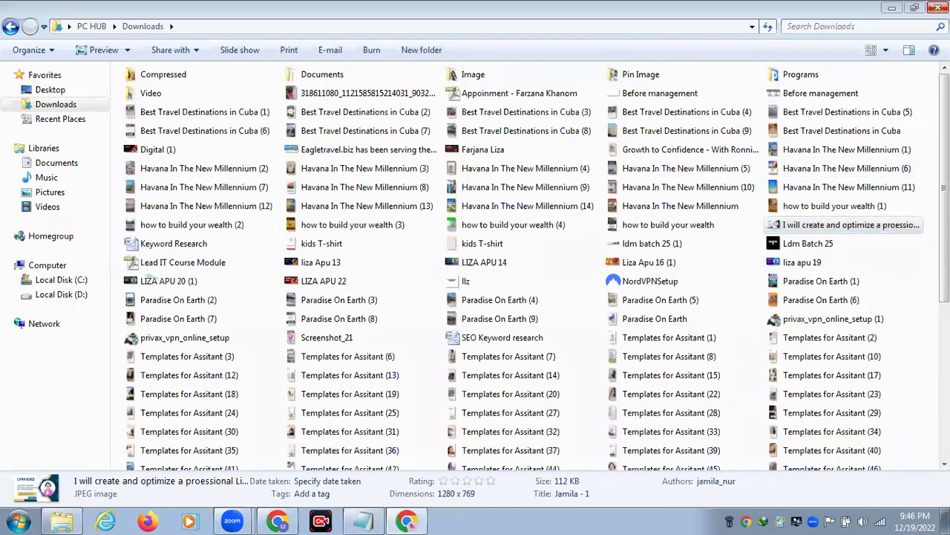
left_click(893, 10)
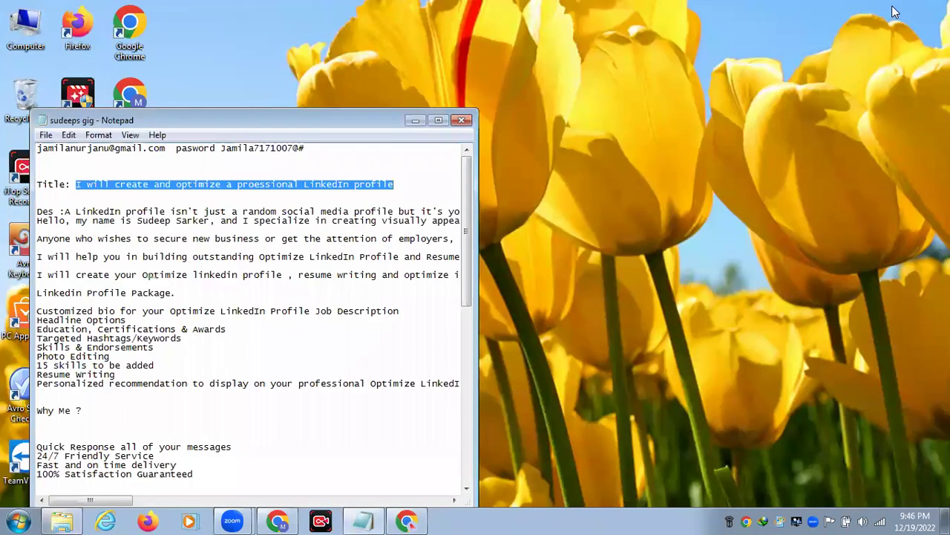
Step: Hide the notes, return to the Fiverr profile in Chrome and choose 'Create a new Gig'
left_click(413, 121)
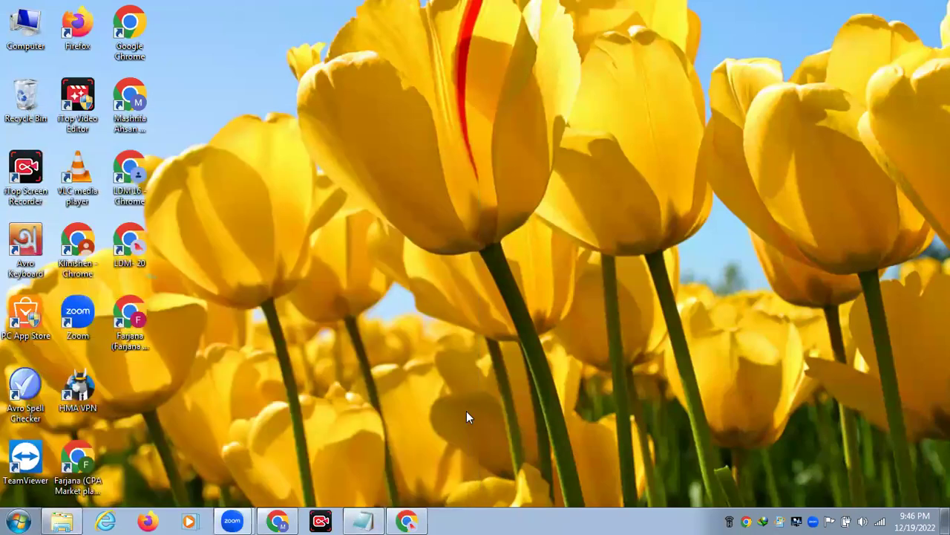
left_click(407, 520)
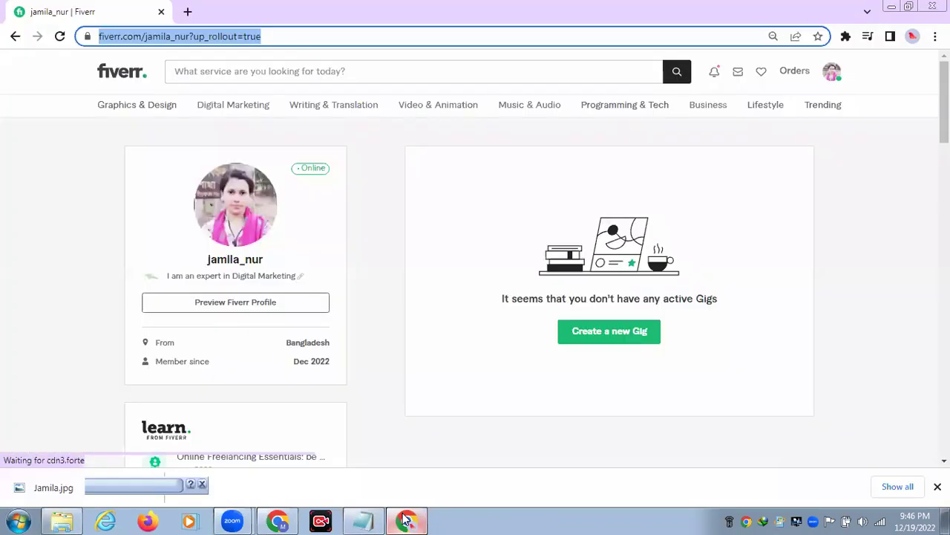
left_click(614, 339)
left_click(614, 339)
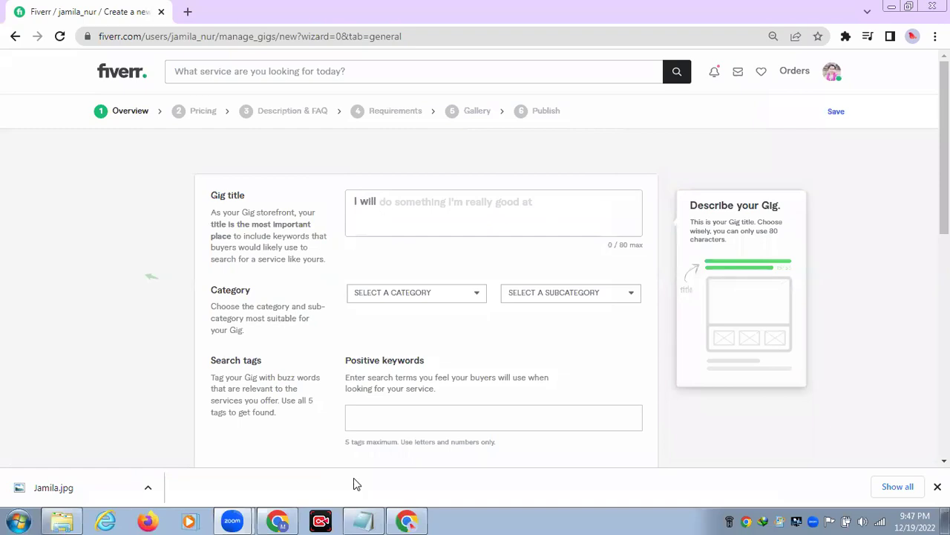
Step: Select the gig title wording in the Notepad notes
mouse_move(356, 520)
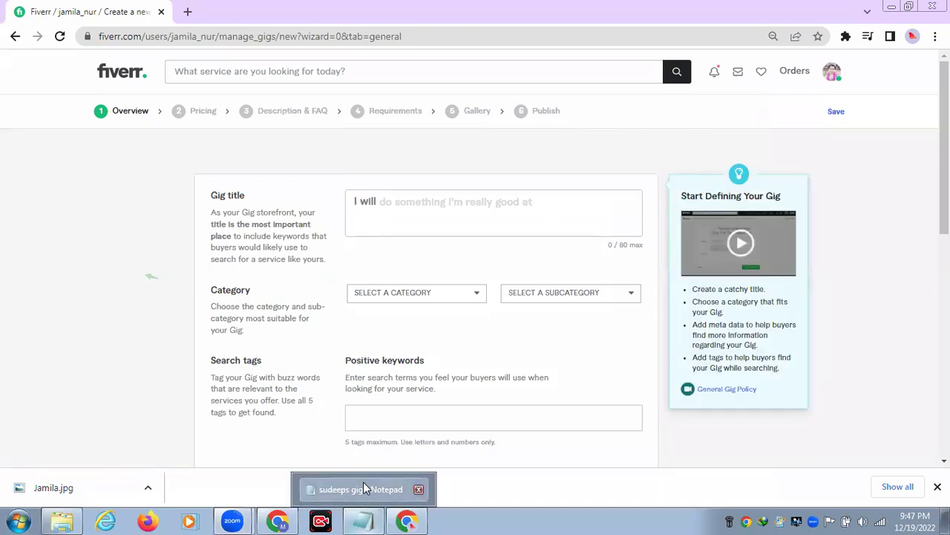
left_click(363, 482)
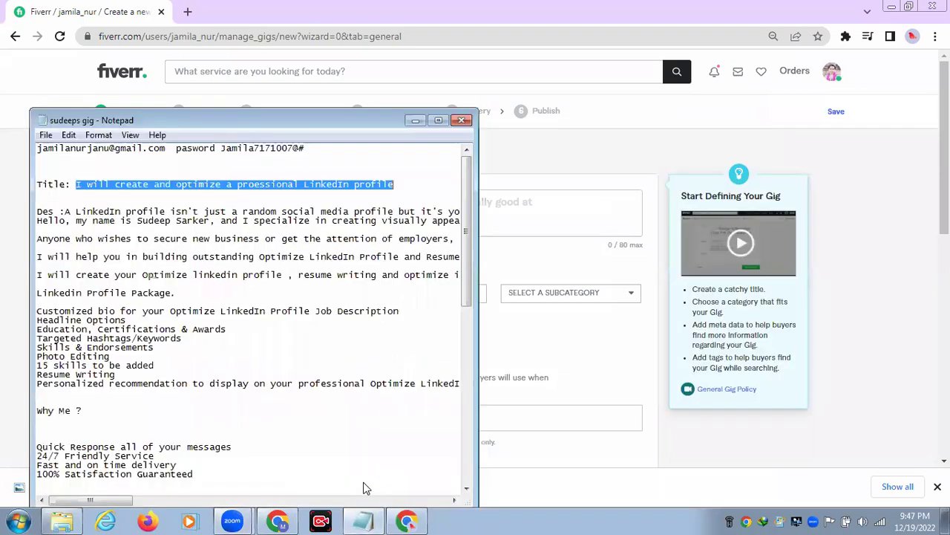
left_click(114, 187)
left_click_drag(113, 187, 382, 191)
key("ctrl+c")
Step: Paste it as the Gig title and fix the typo to read 'professional'
left_click(417, 120)
left_click(387, 199)
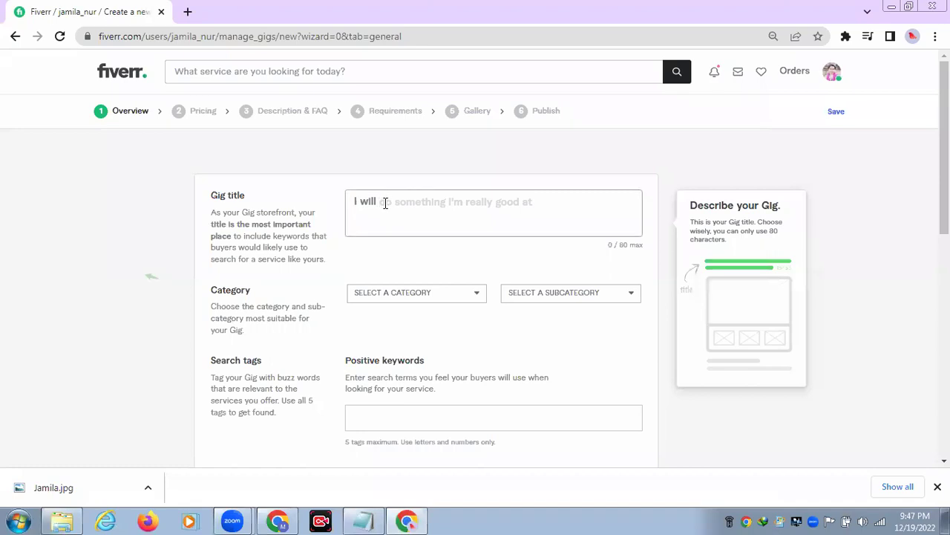
key("ctrl+v")
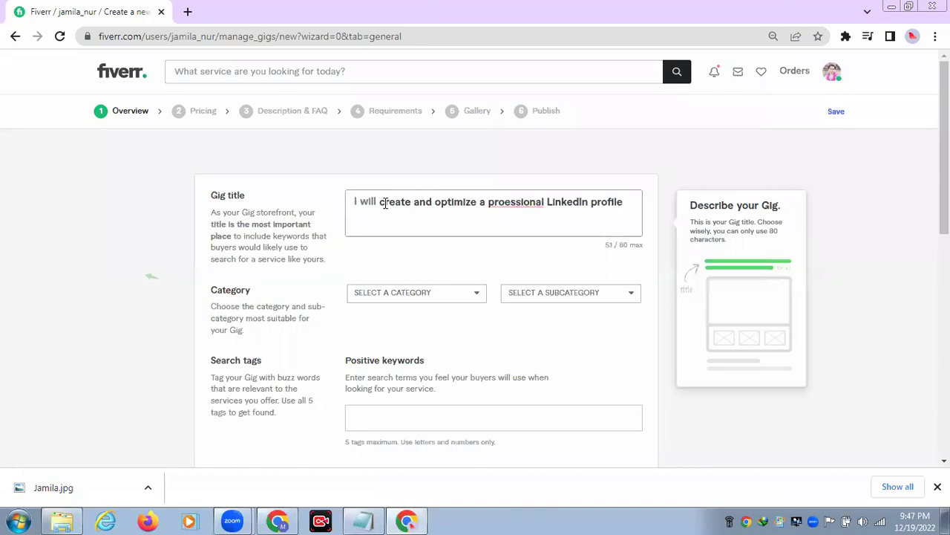
left_click(507, 205)
type("f")
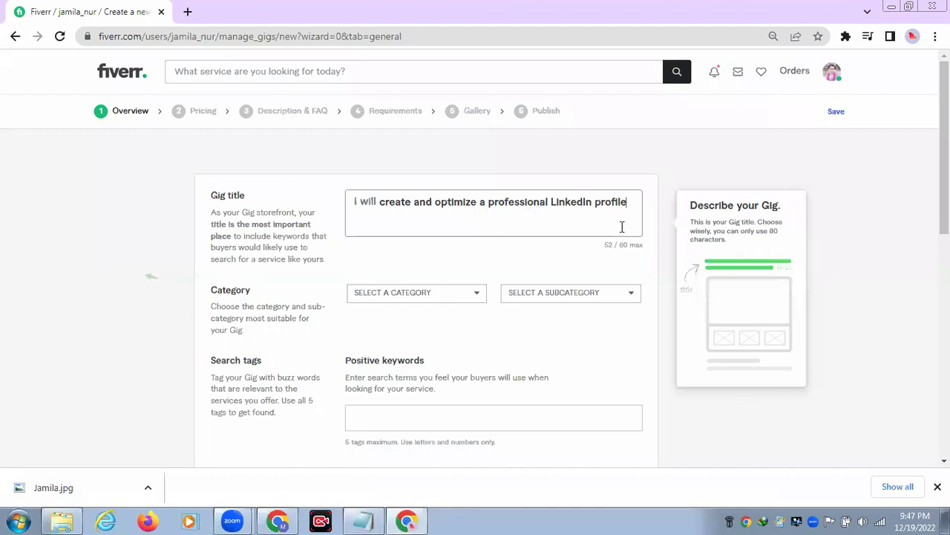
left_click(442, 446)
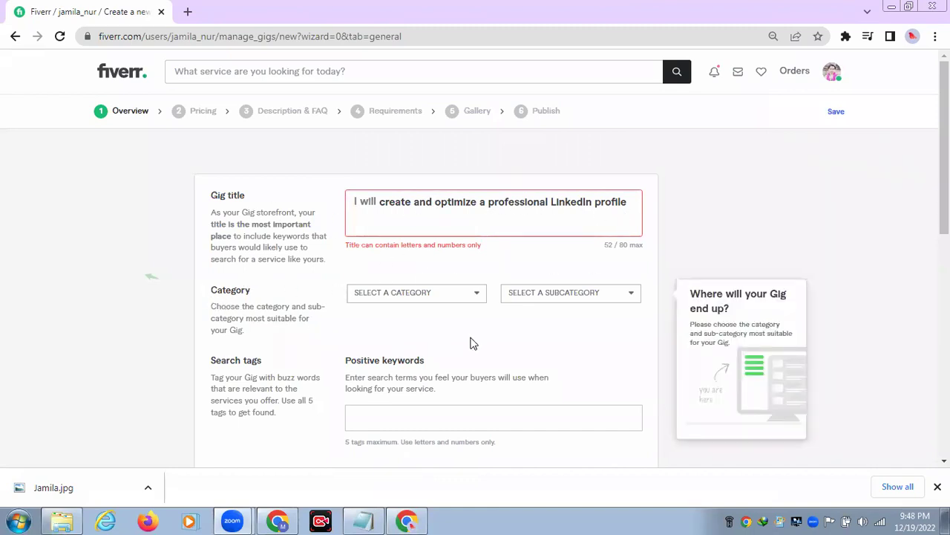
Step: Set the gig category to Digital Marketing › Social Media Marketing
left_click(476, 297)
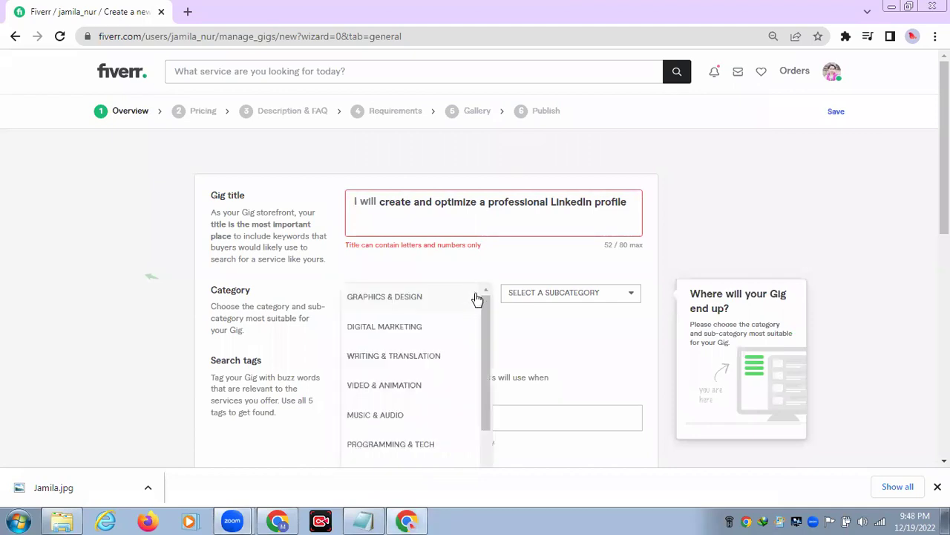
left_click(380, 328)
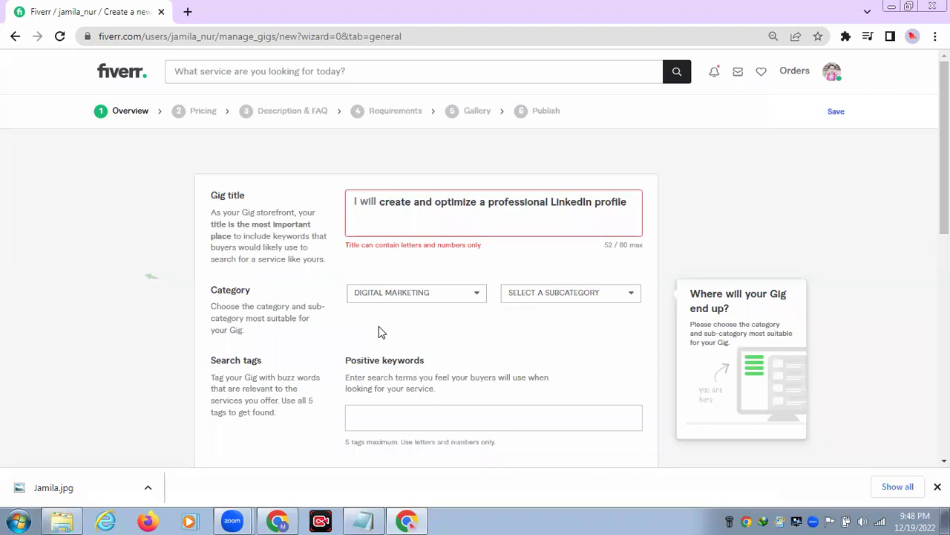
left_click(630, 298)
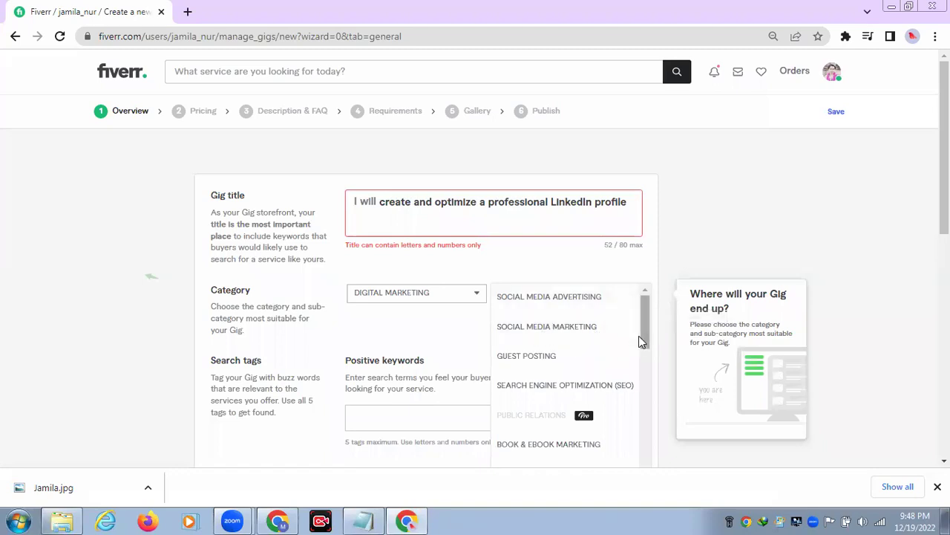
left_click_drag(643, 309, 641, 344)
scroll(641, 343, "down", 5)
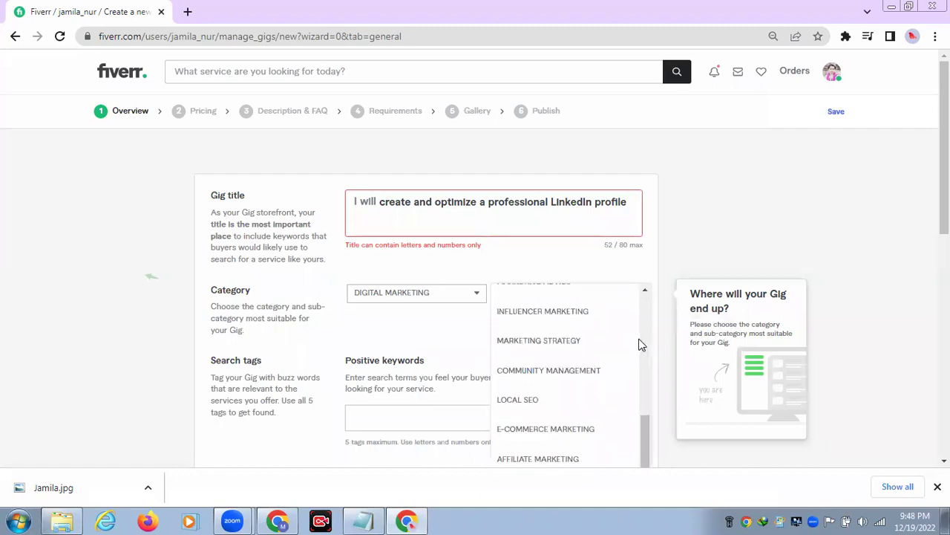
scroll(641, 344, "down", 4)
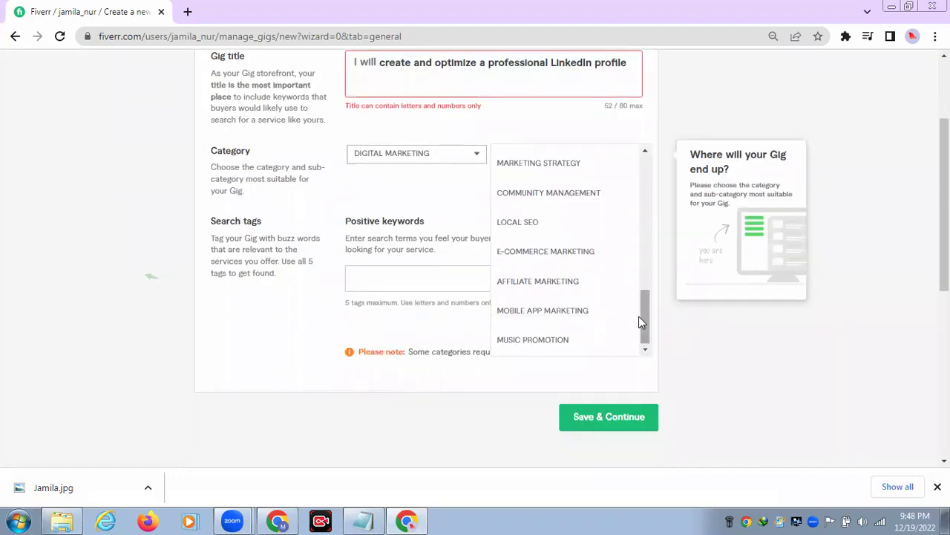
scroll(642, 322, "up", 4)
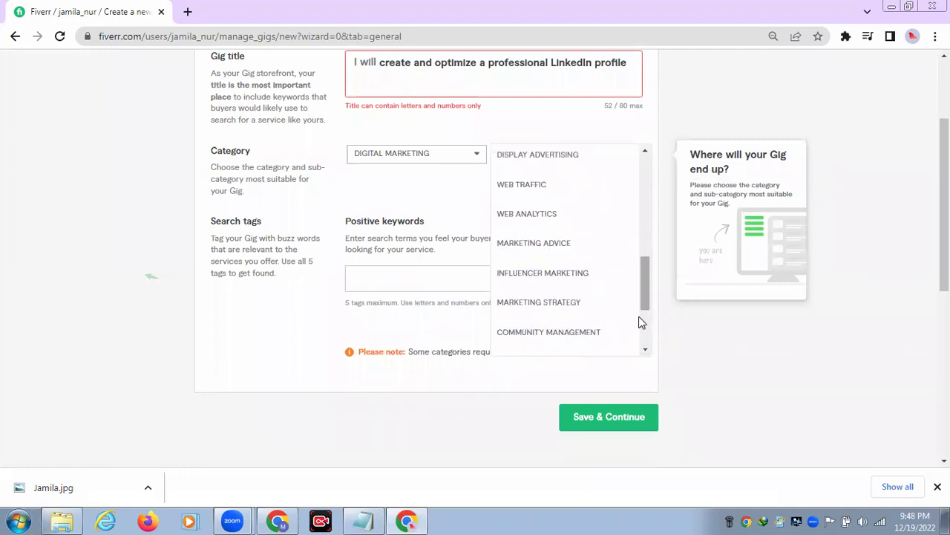
scroll(642, 322, "up", 3)
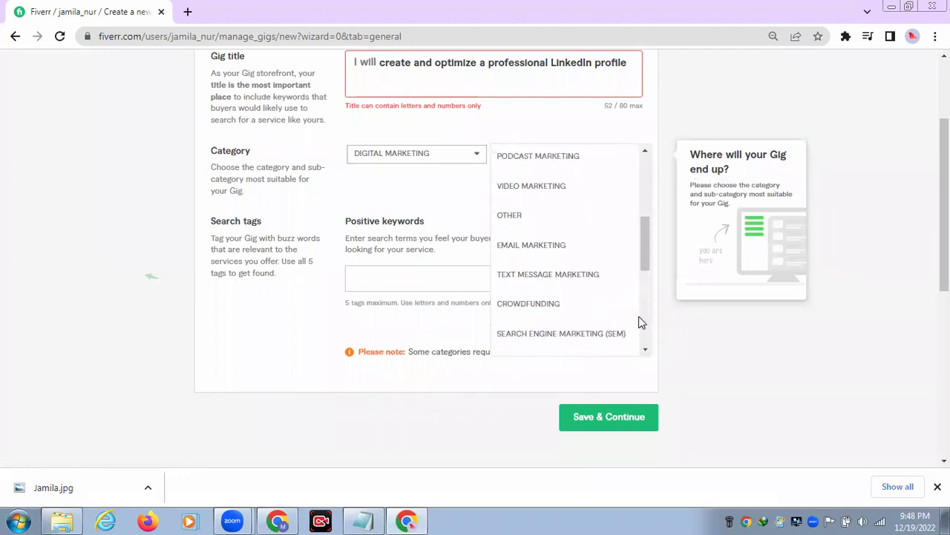
scroll(642, 322, "up", 5)
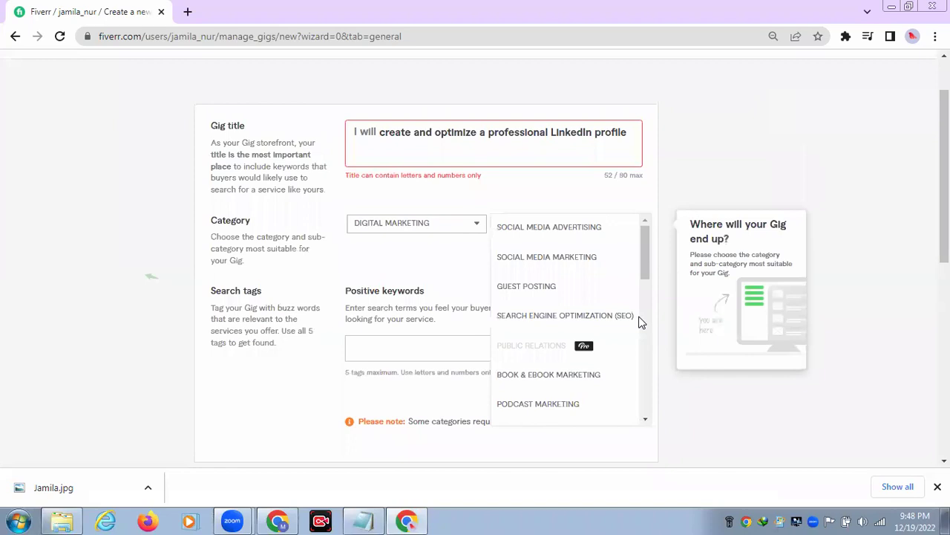
left_click(547, 258)
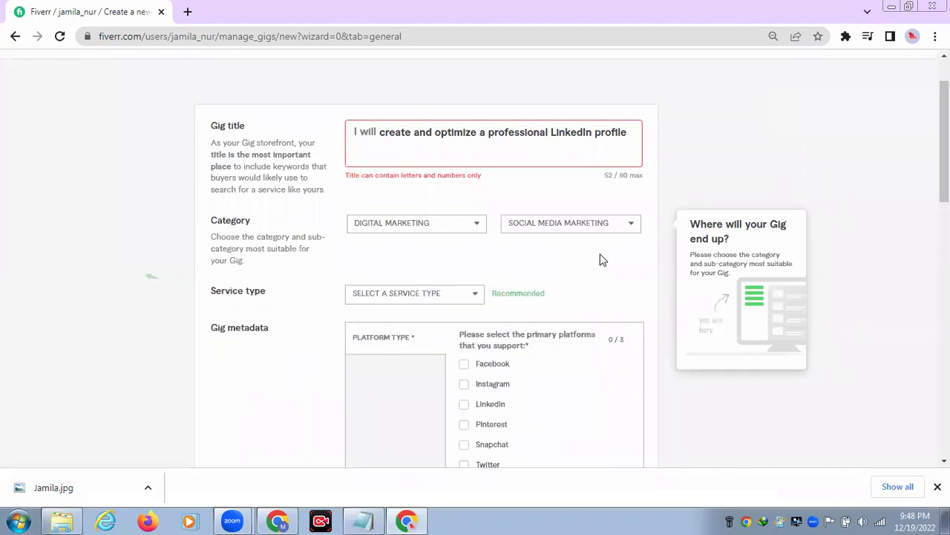
Step: Choose service type Profile Setup & Integration and tick LinkedIn as the platform
scroll(605, 262, "down", 1)
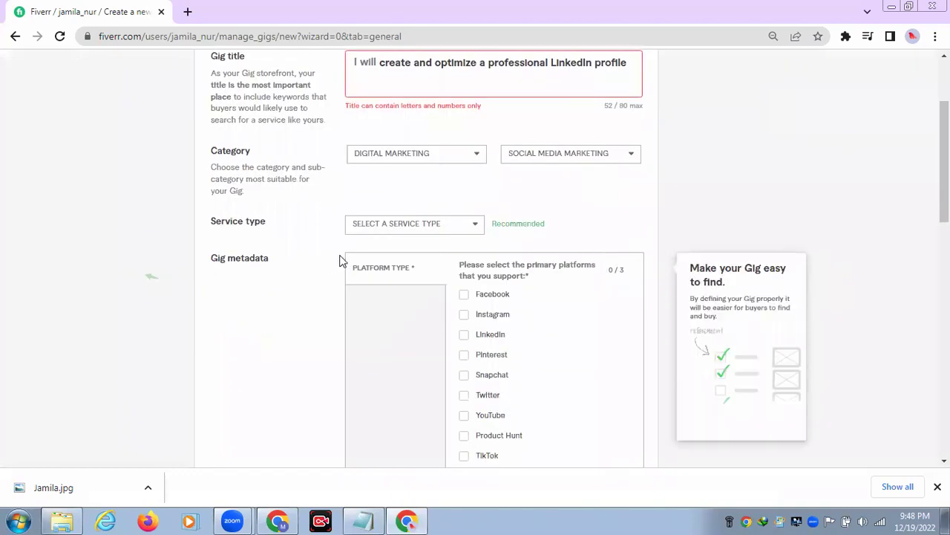
left_click(476, 230)
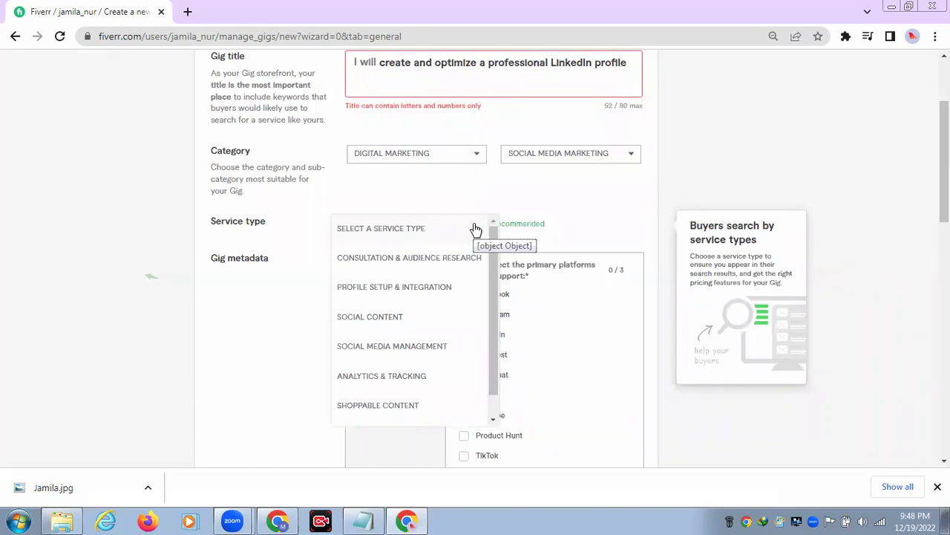
left_click(377, 291)
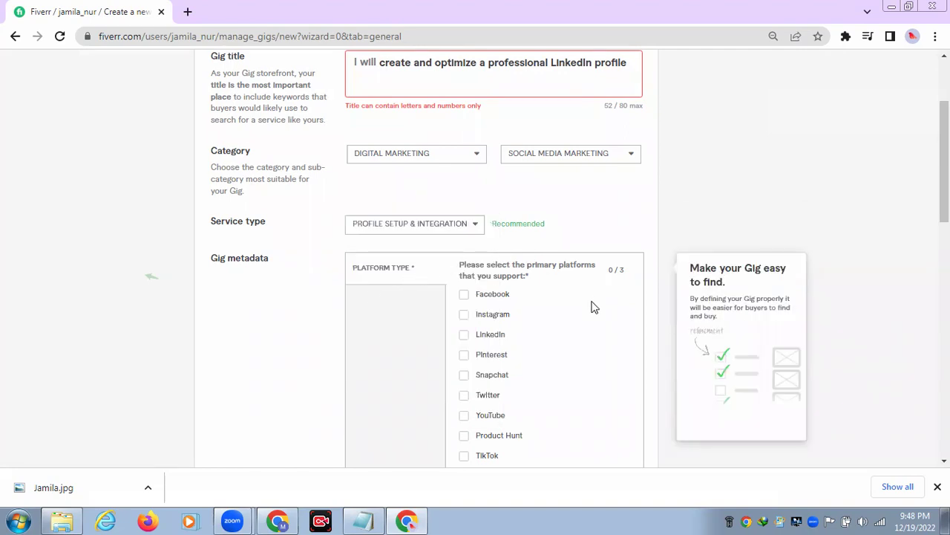
scroll(590, 305, "down", 2)
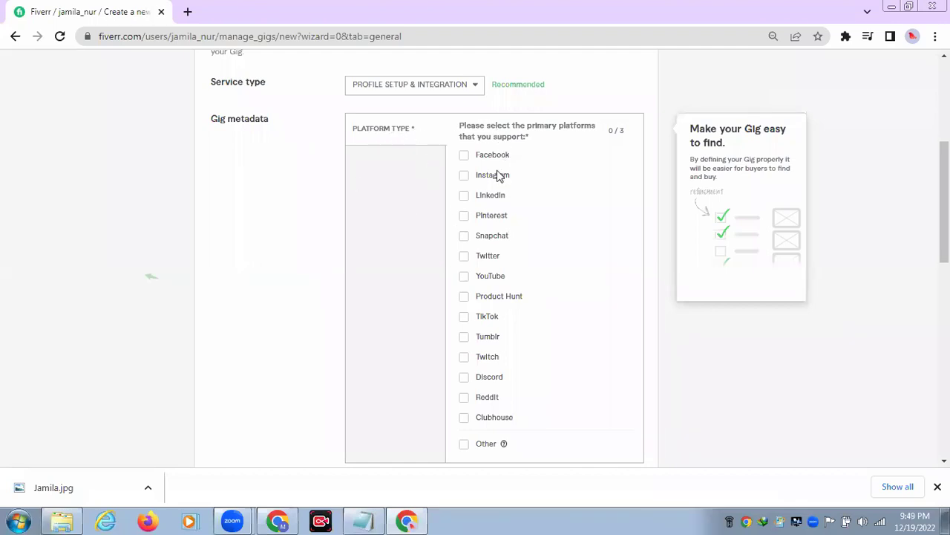
left_click(464, 196)
scroll(622, 187, "down", 3)
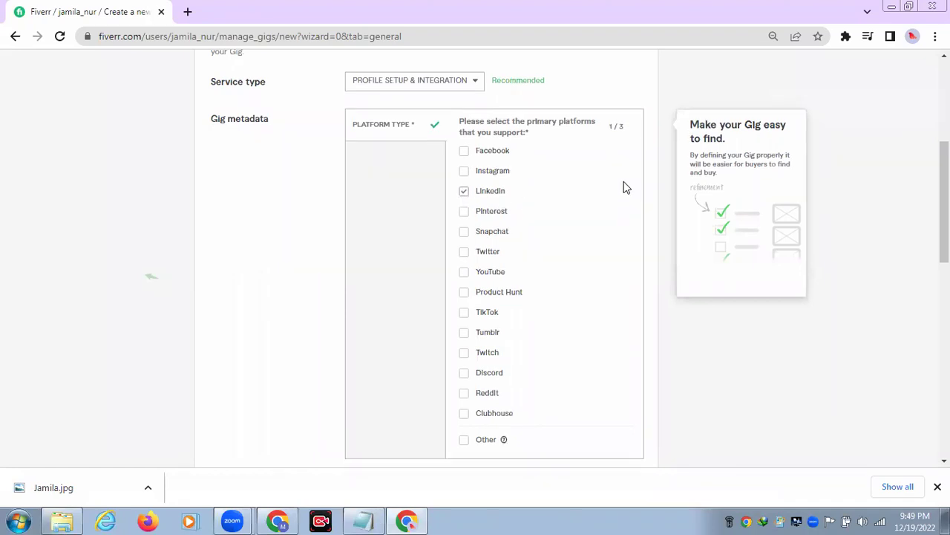
scroll(620, 198, "down", 1)
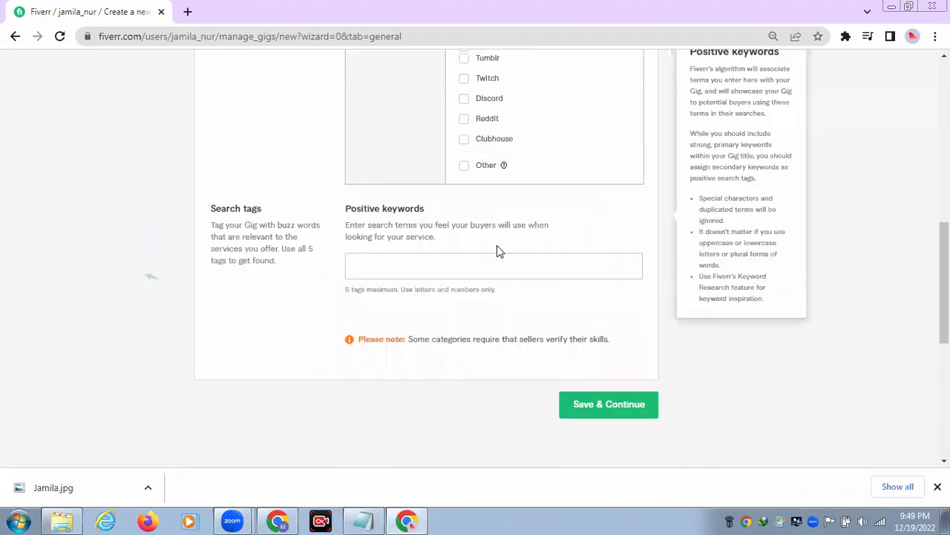
left_click(359, 266)
Step: Add the search tags LinkedIn and LinkedIn profile, fixing the 'Linkedain' typo
type("Linked")
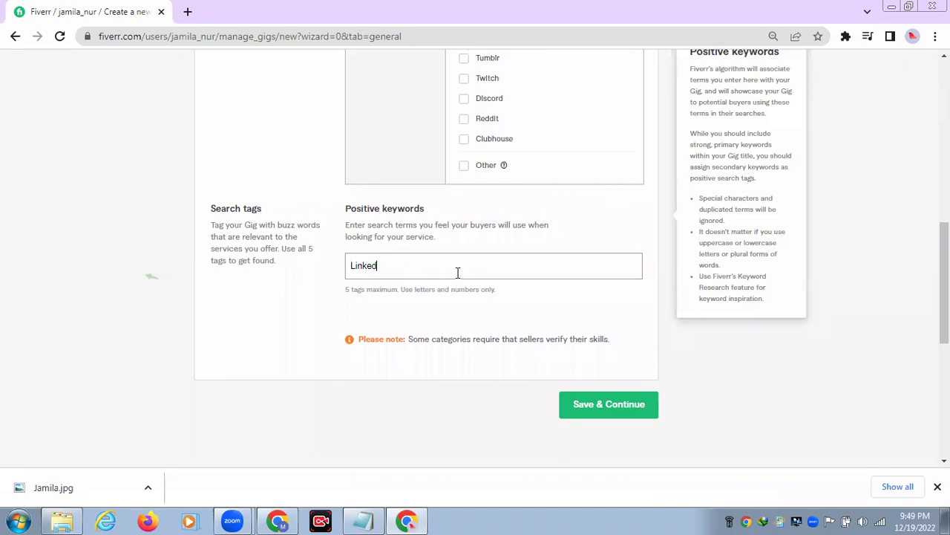
type("In")
key("Return")
type("Link")
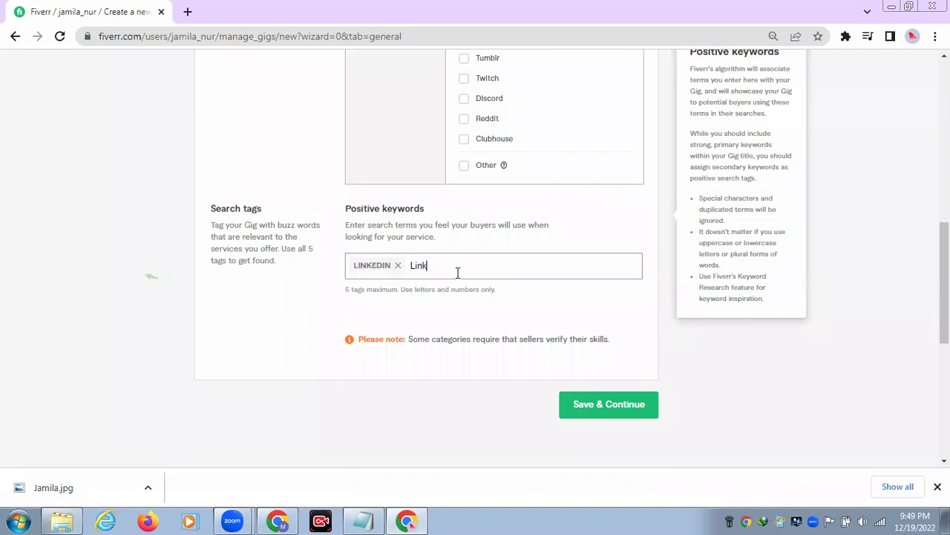
type("edain profile")
left_click(439, 271)
key("BackSpace")
key("Delete")
type("I")
key("Return")
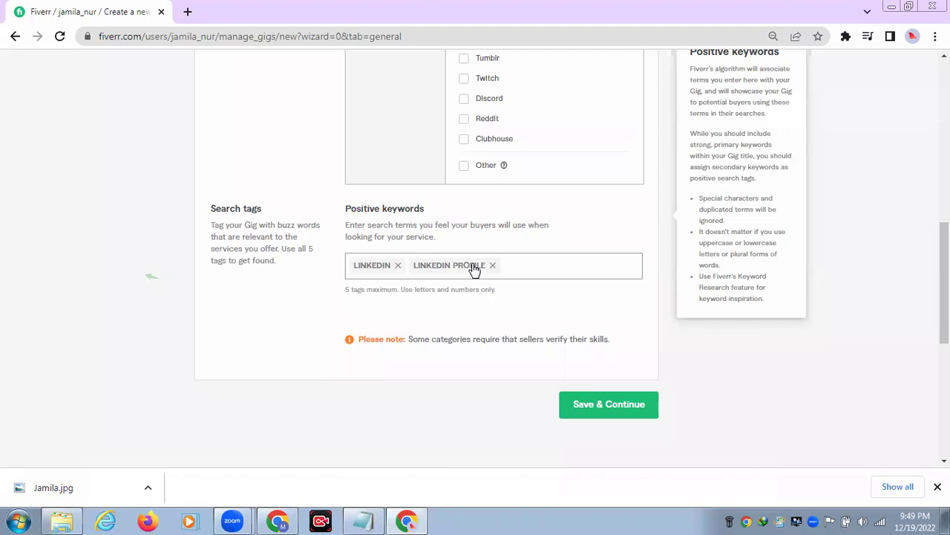
Step: Add the tags Profile creation, Profile optimization and Page set up
type("Profile creation")
key("Return")
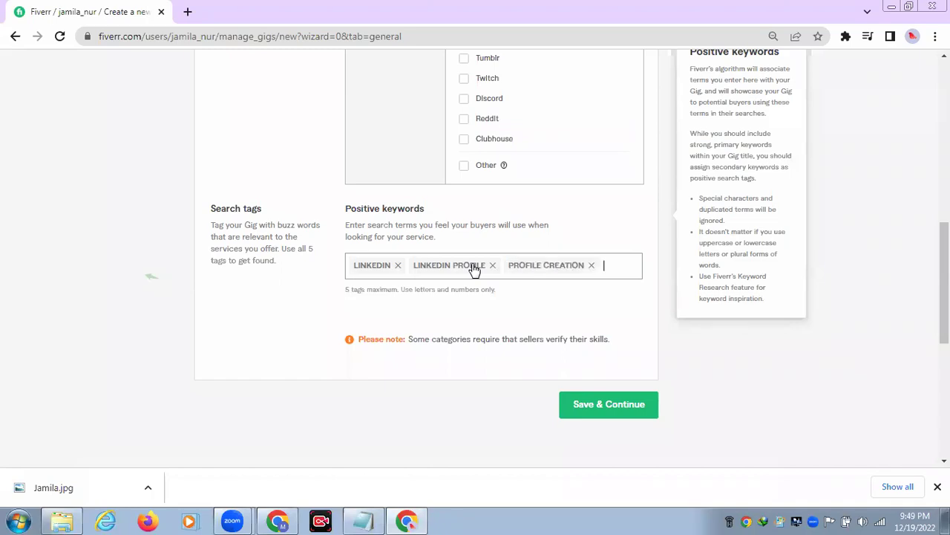
type("Profile")
type("optimi")
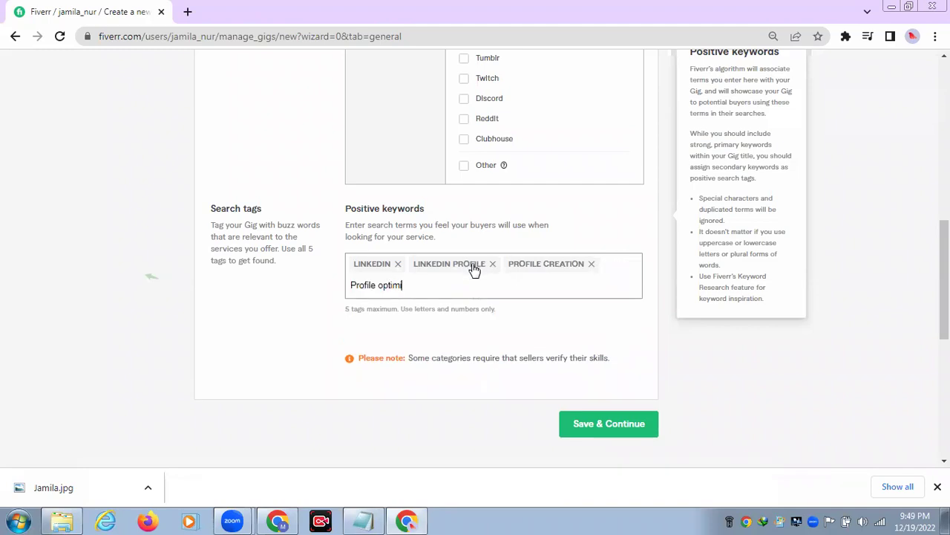
type("zation")
key("Return")
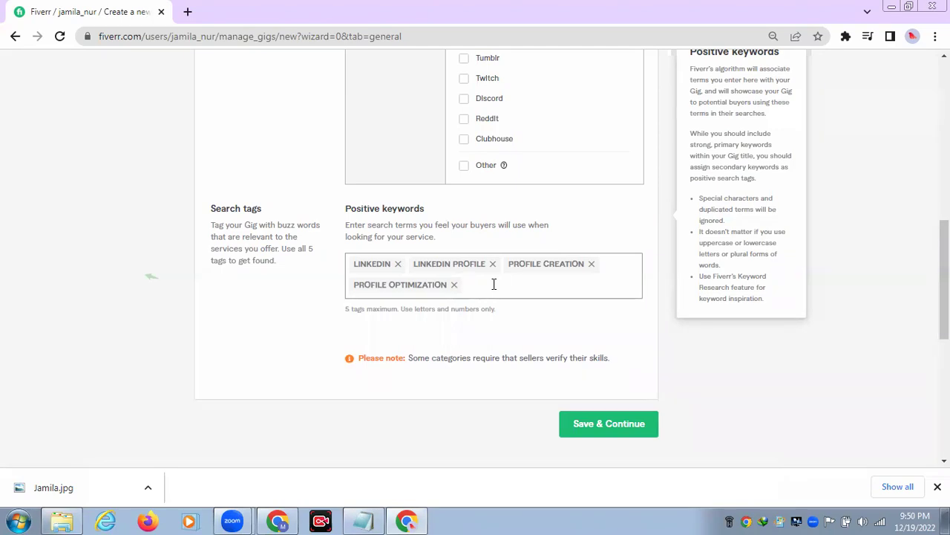
type("Page set up")
key("Return")
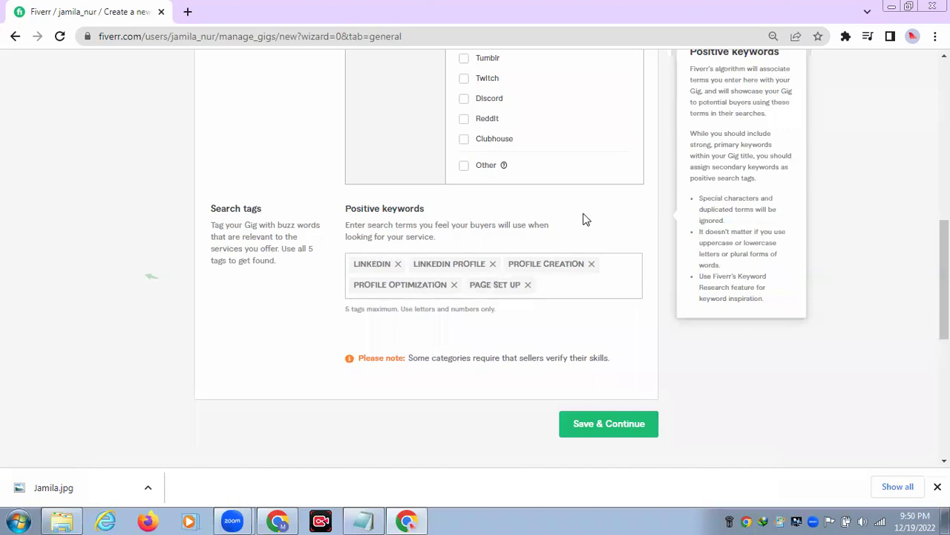
Step: Save the overview and continue, which flags the gig title
left_click(621, 427)
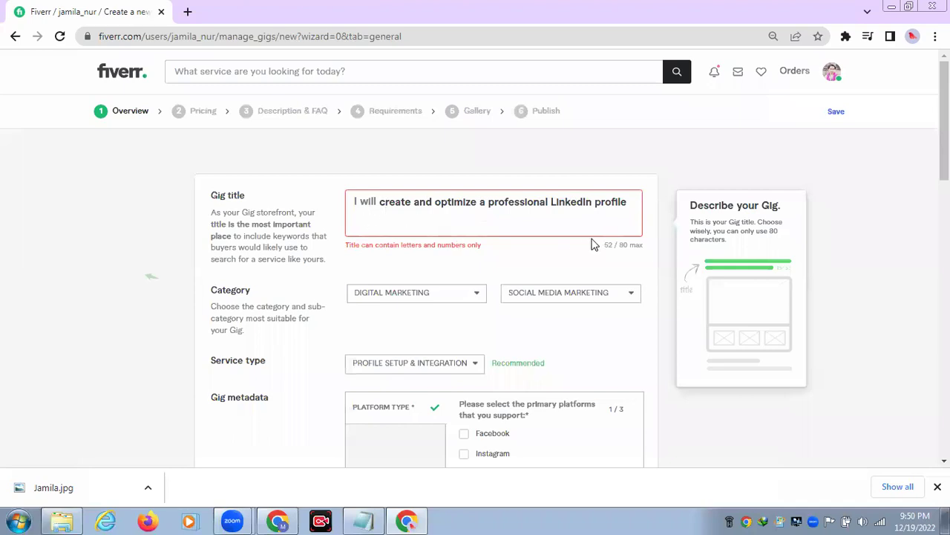
scroll(597, 250, "down", 3)
scroll(597, 248, "down", 7)
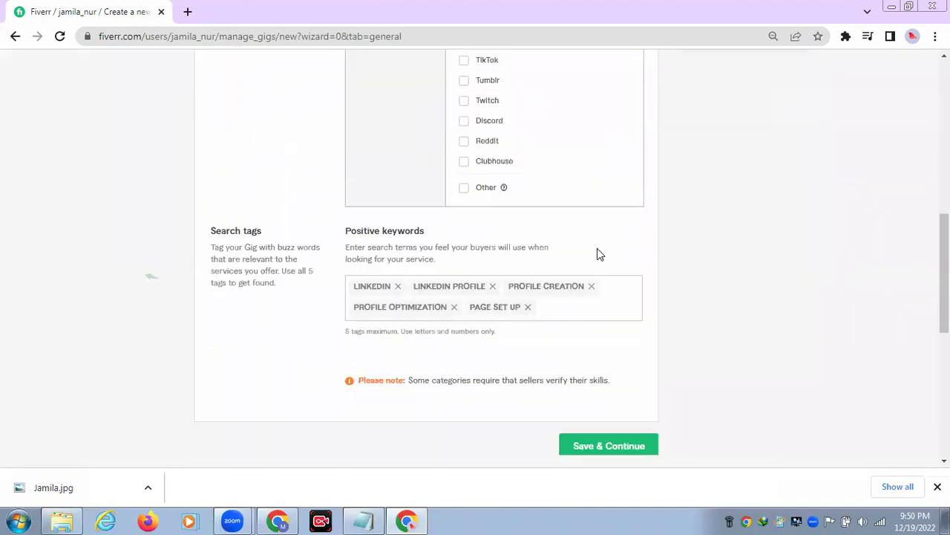
scroll(599, 255, "up", 10)
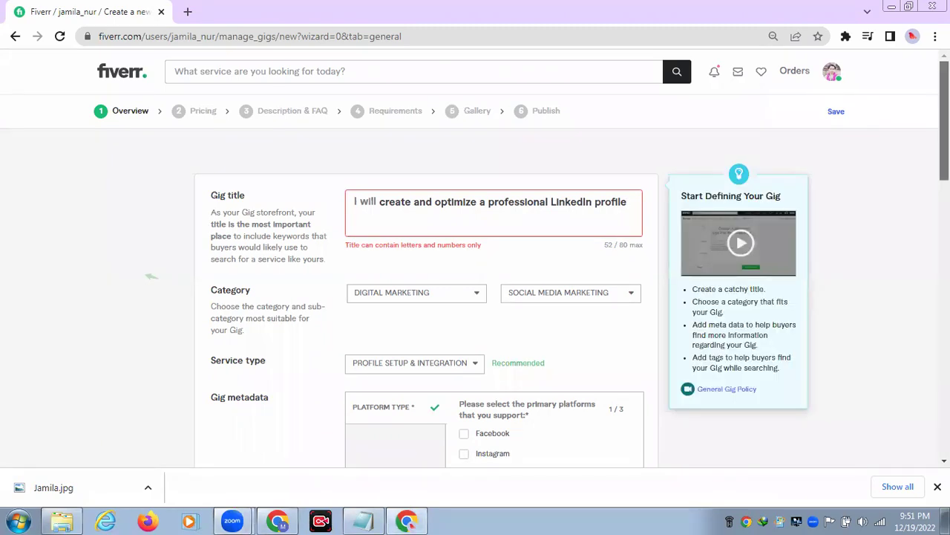
scroll(919, 388, "down", 13)
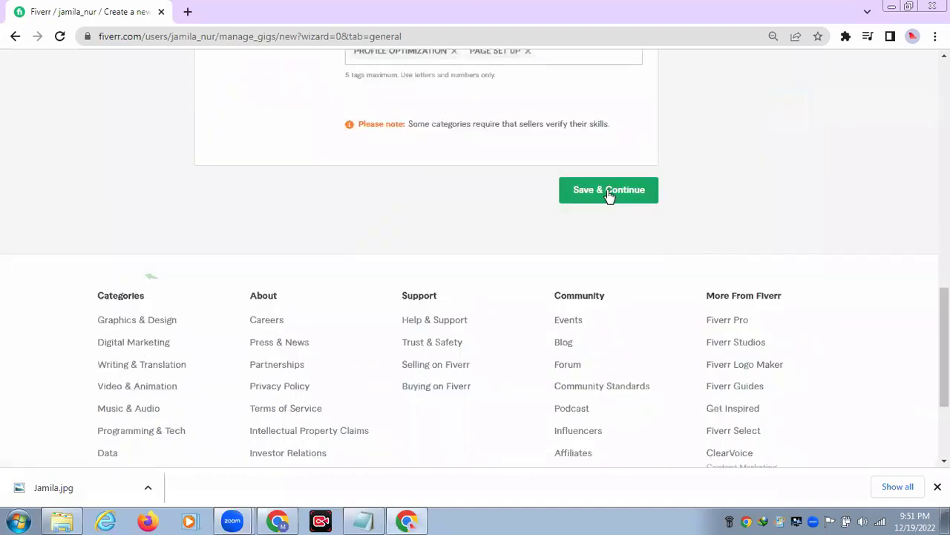
Step: After another failed save, change the title's last word from 'profile' to 'account'
left_click(608, 191)
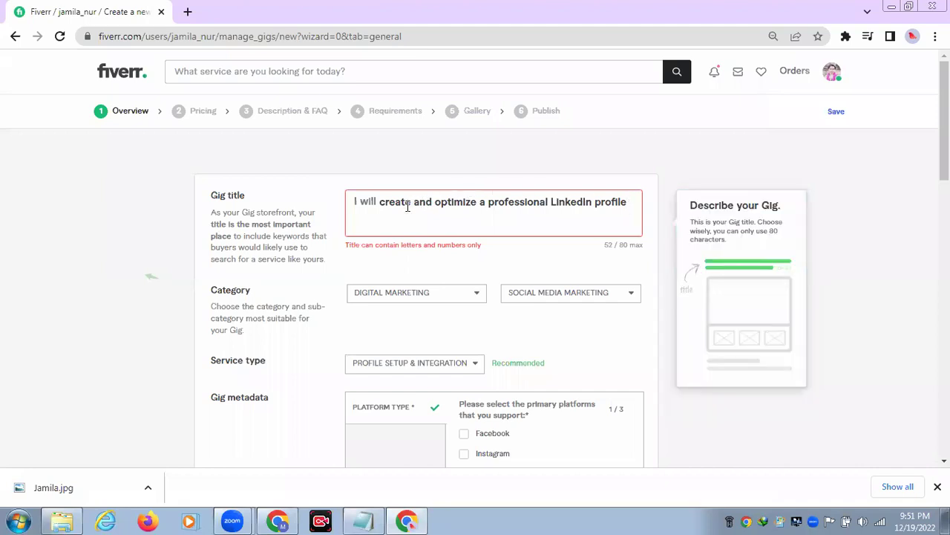
left_click(380, 202)
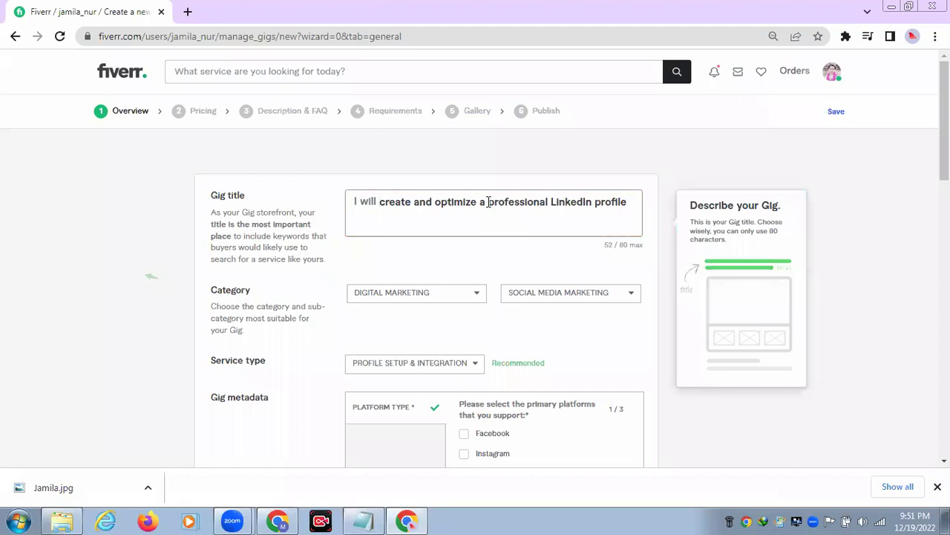
left_click(630, 204)
key("BackSpace")
key("BackSpace")
key("BackSpace")
key("BackSpace")
key("BackSpace")
key("BackSpace")
key("BackSpace")
type("account")
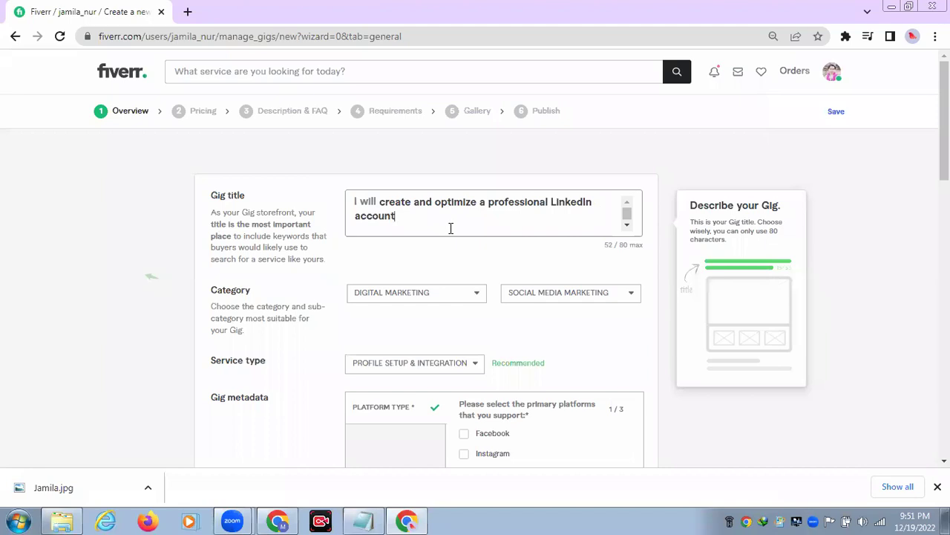
scroll(628, 291, "down", 3)
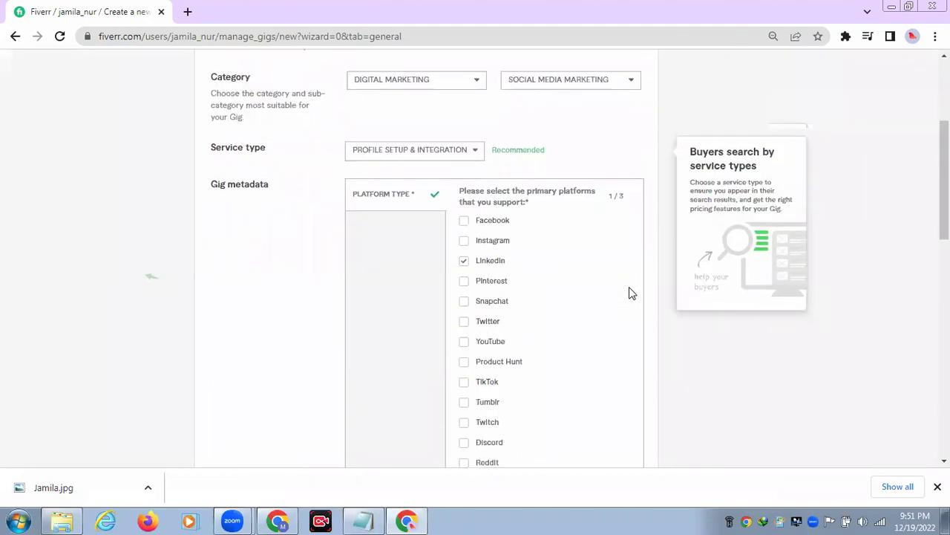
scroll(628, 290, "down", 5)
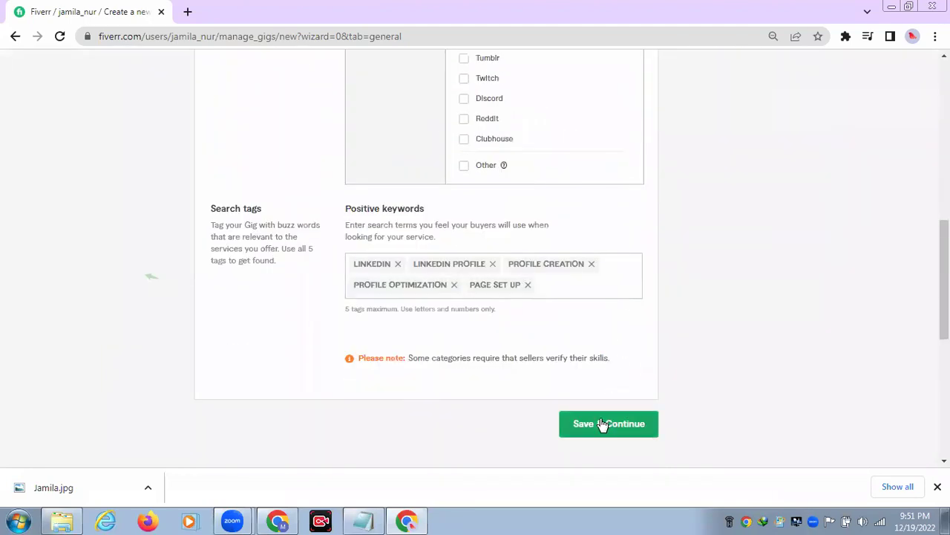
Step: Replace the title after 'I will' with 'create and optimize a professional LinkedIn profile for you'
left_click(603, 423)
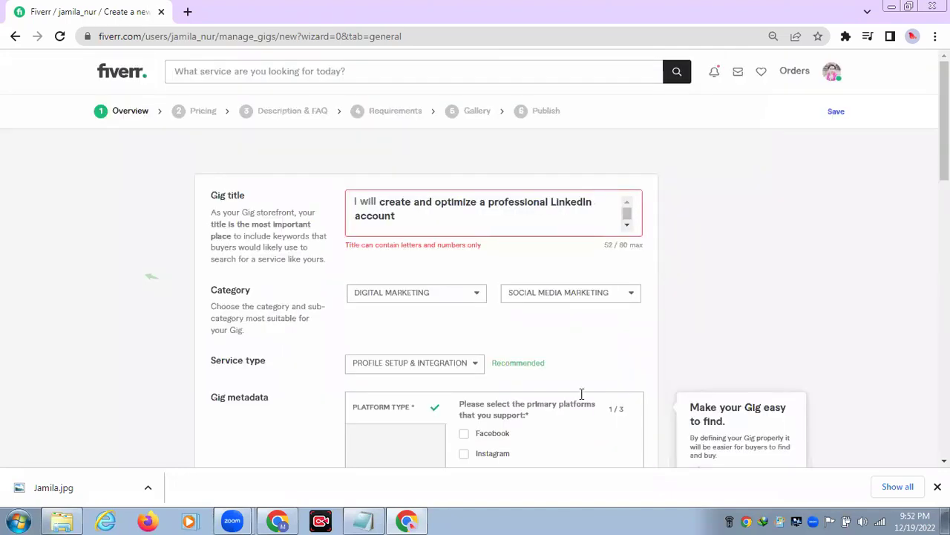
left_click(398, 216)
left_click_drag(386, 206, 380, 203)
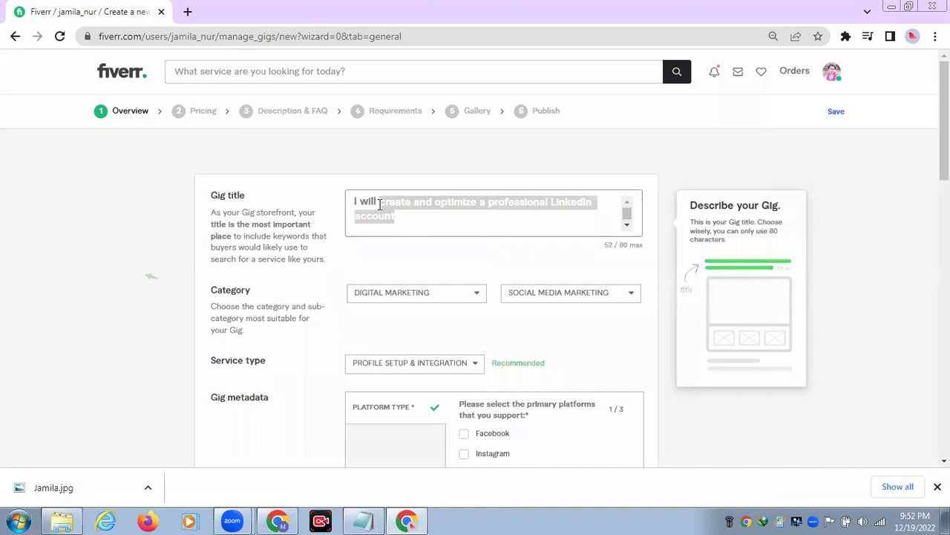
key("BackSpace")
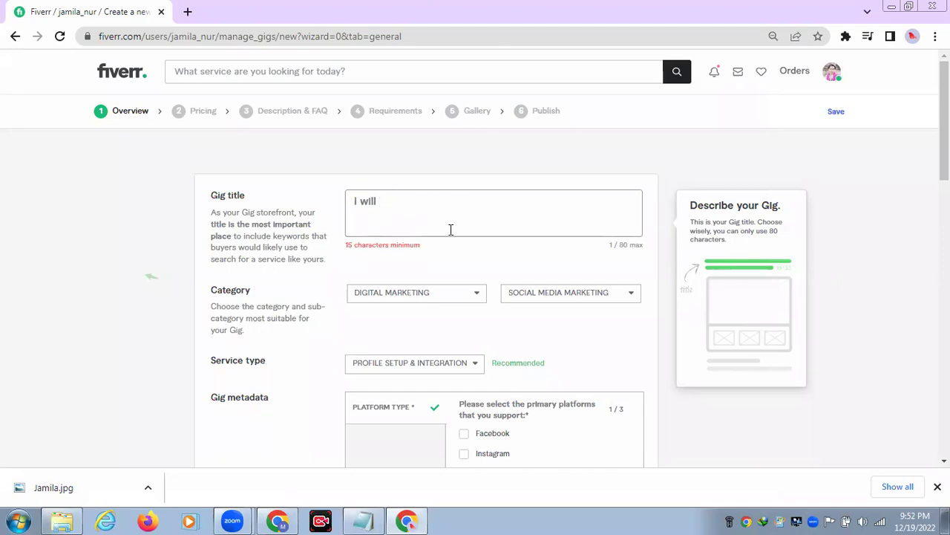
type("create and opt")
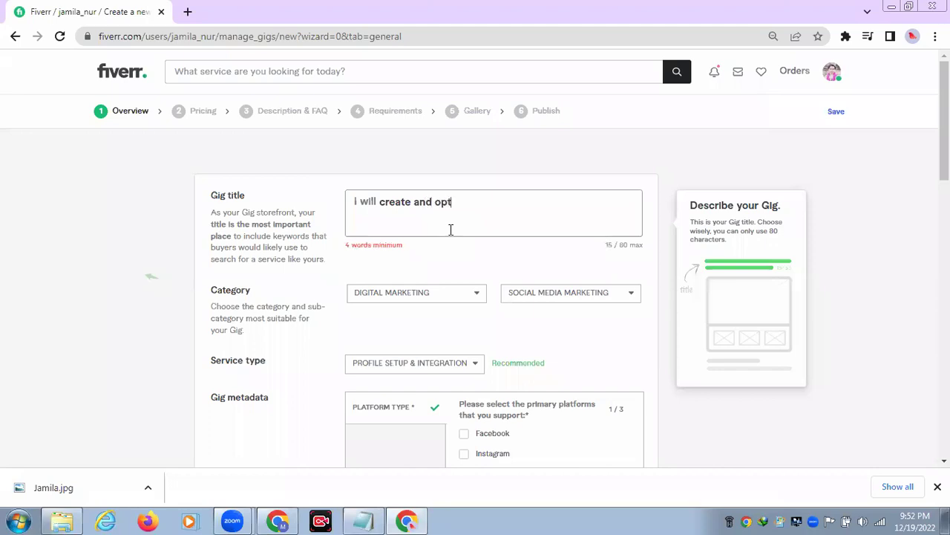
type("imize a pro")
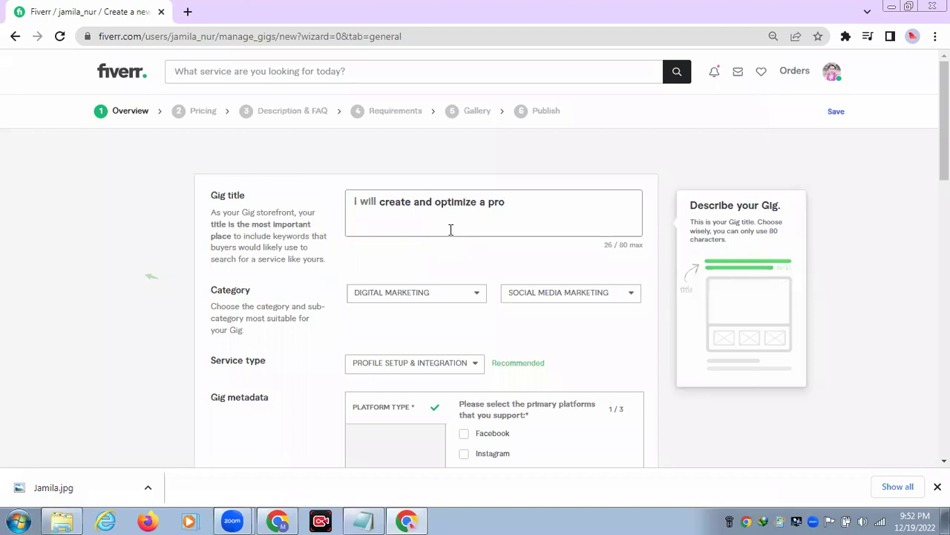
type("fessional LinkedIn")
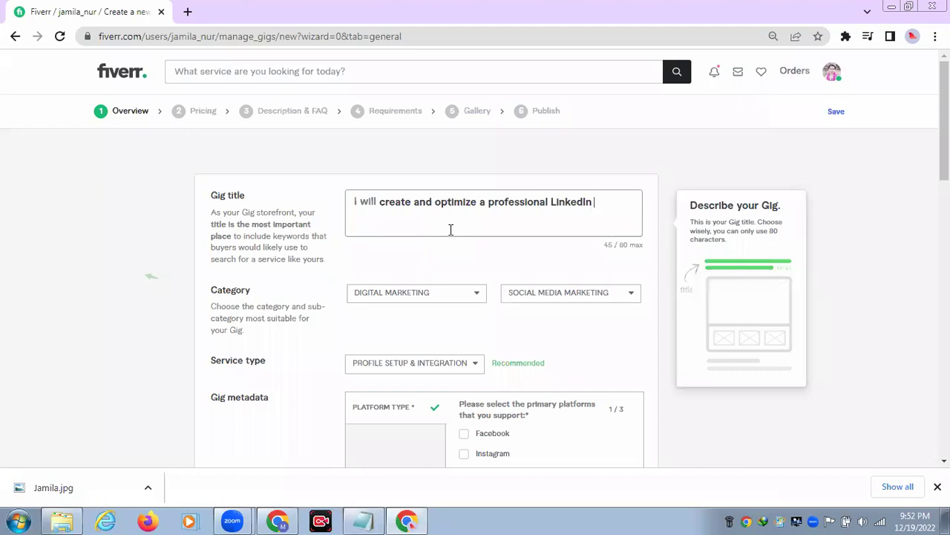
type("profile for you")
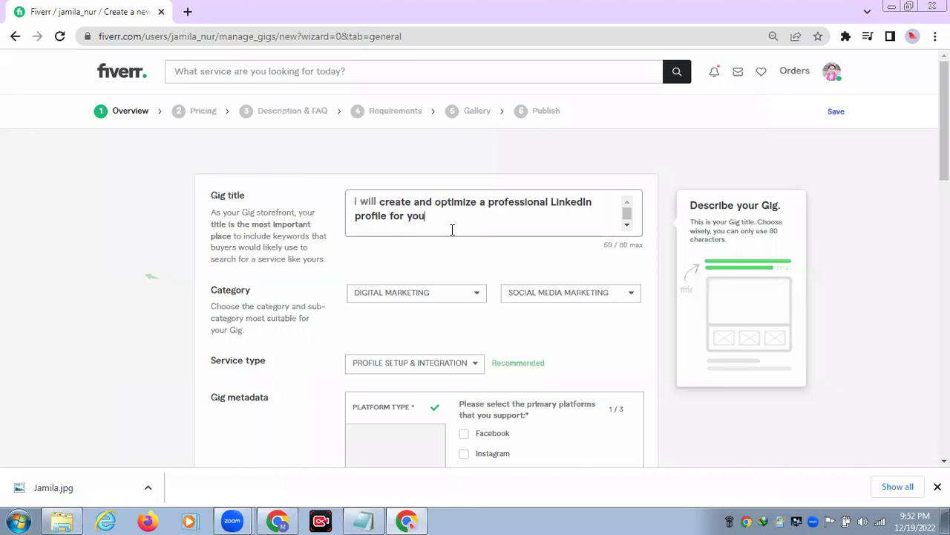
scroll(567, 251, "down", 6)
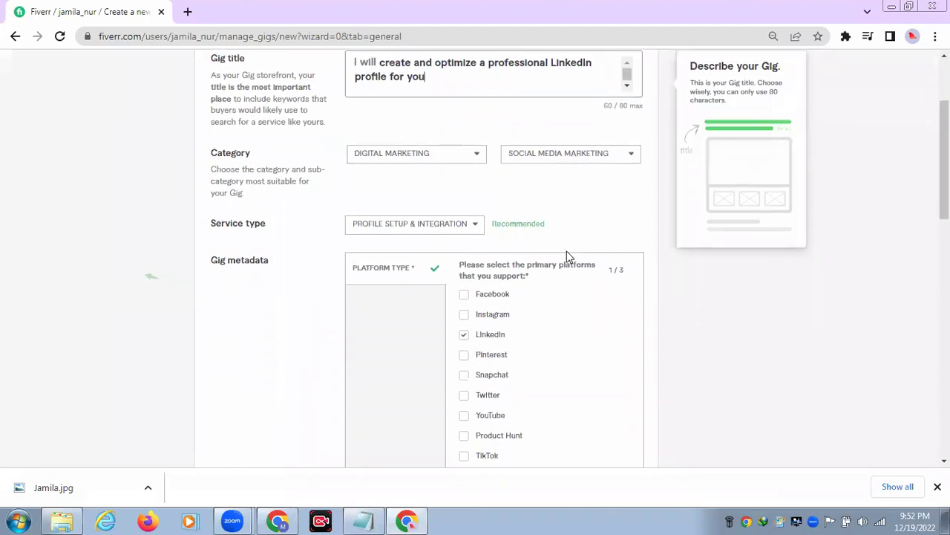
scroll(567, 267, "down", 4)
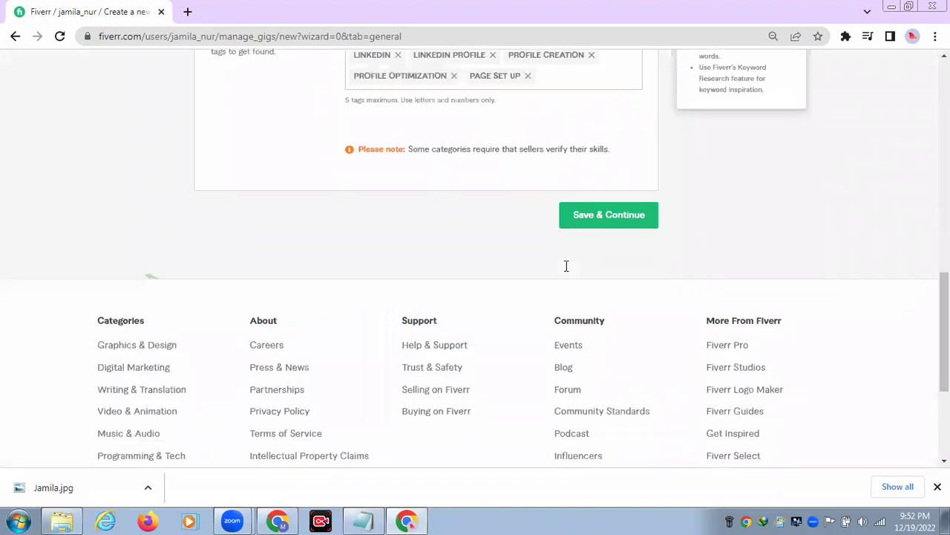
Step: Append a period after 'for you' in the title and retry saving the overview
left_click(603, 215)
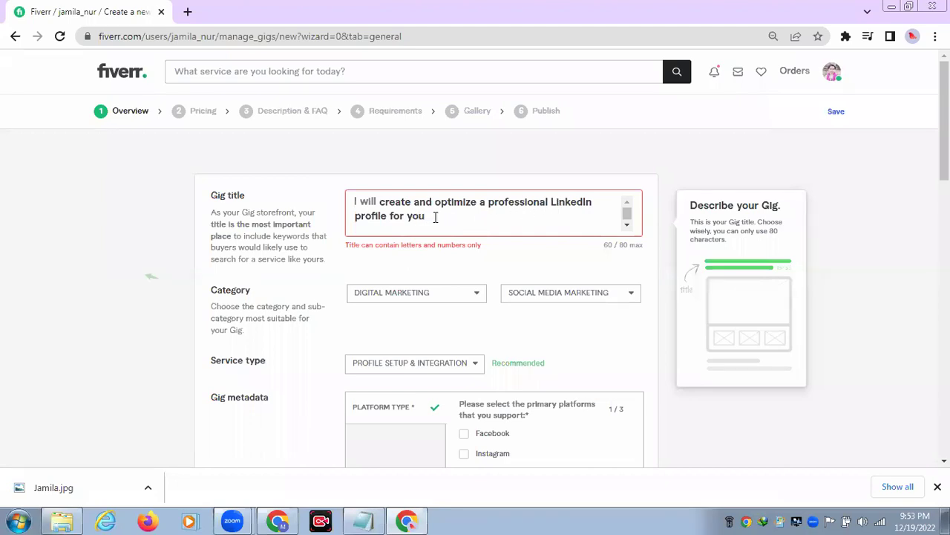
left_click(379, 201)
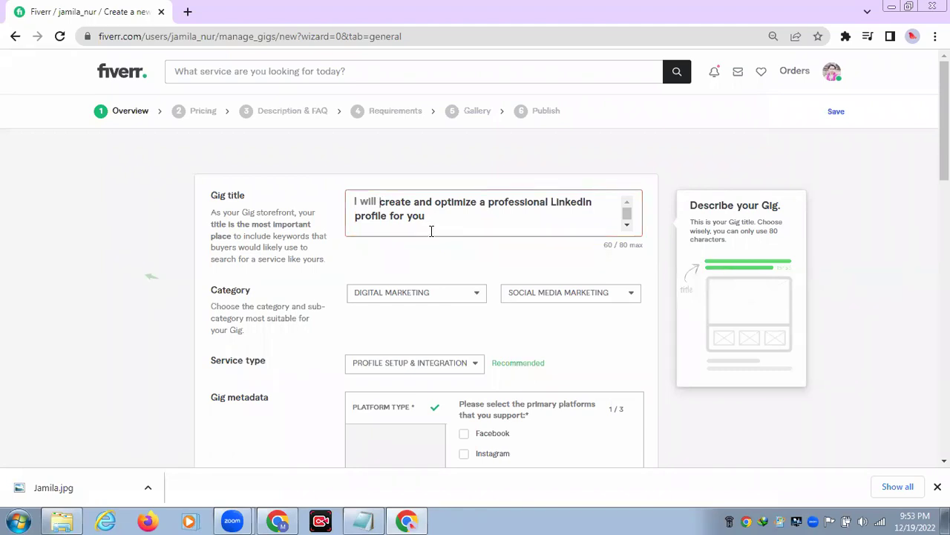
left_click(550, 202)
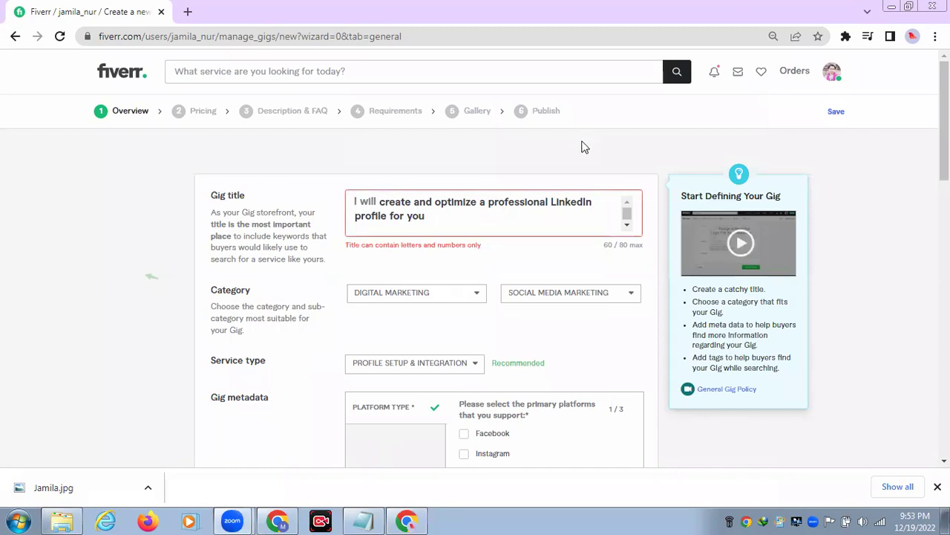
left_click(431, 215)
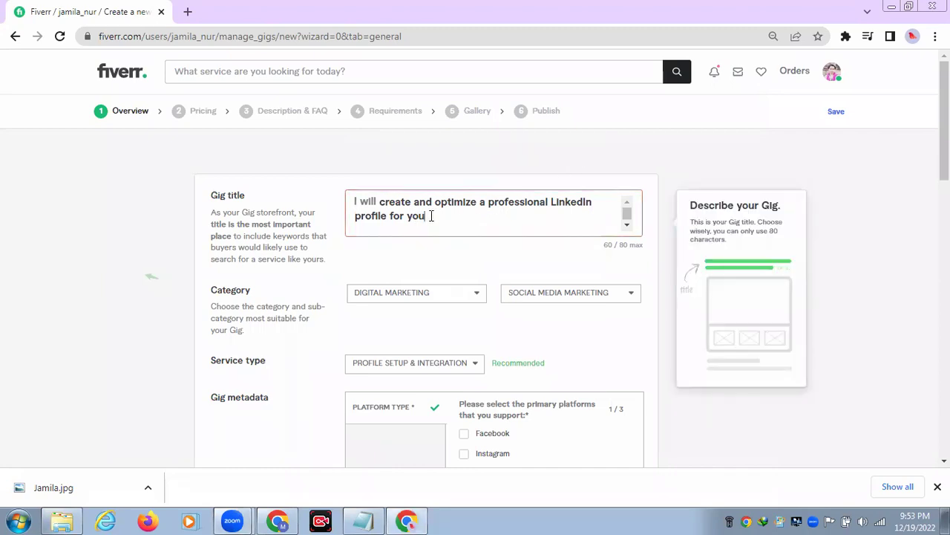
type(".")
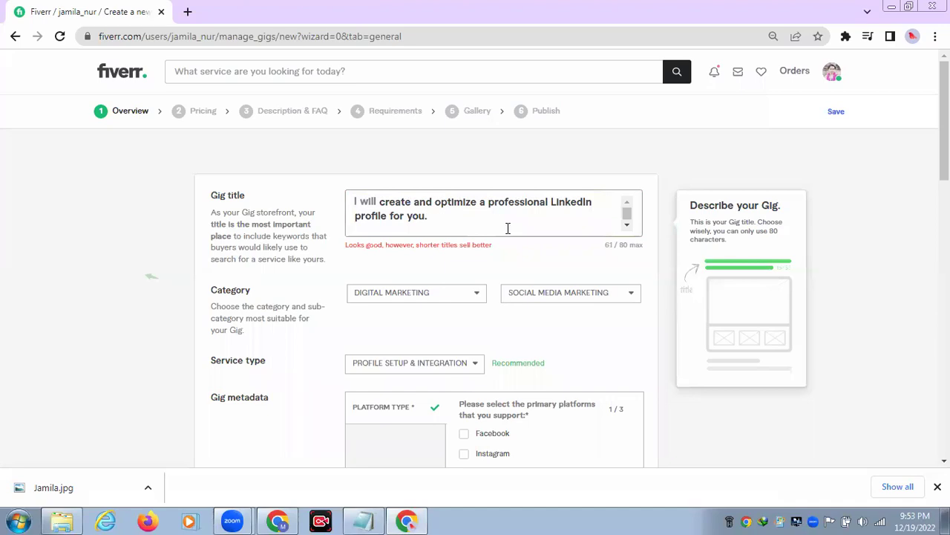
scroll(520, 234, "down", 1)
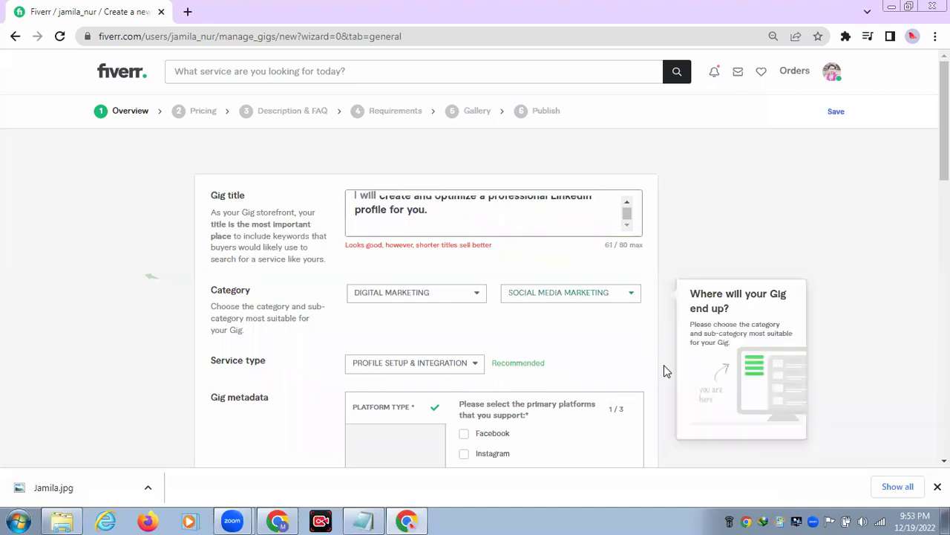
scroll(733, 441, "down", 2)
scroll(734, 441, "down", 10)
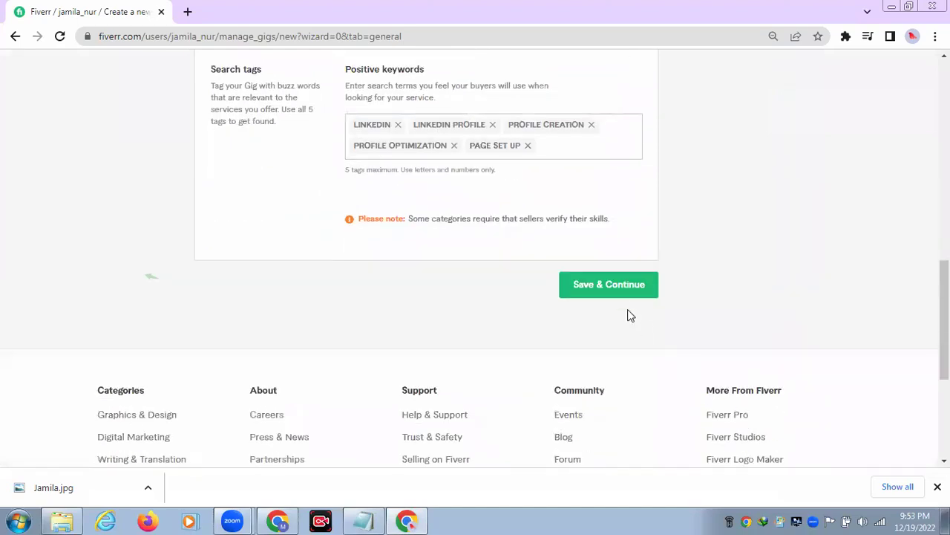
left_click(607, 287)
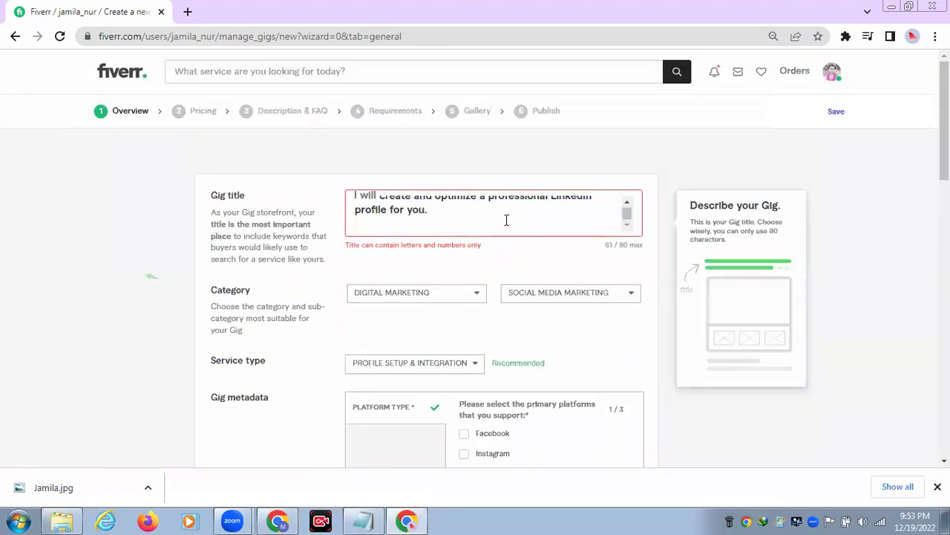
Step: Delete the trailing period so the title ends with 'for you'
scroll(505, 218, "up", 1)
left_click(436, 221)
key("BackSpace")
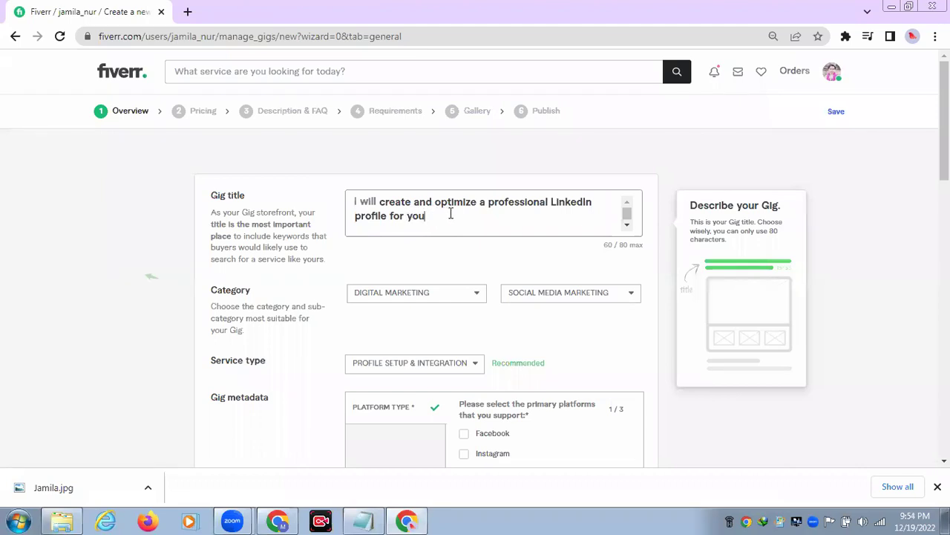
left_click(427, 260)
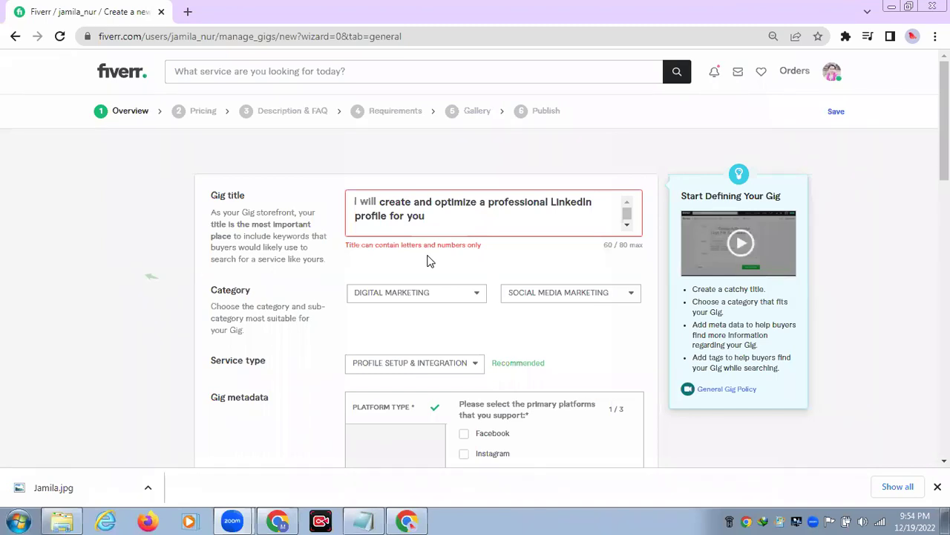
left_click(444, 208)
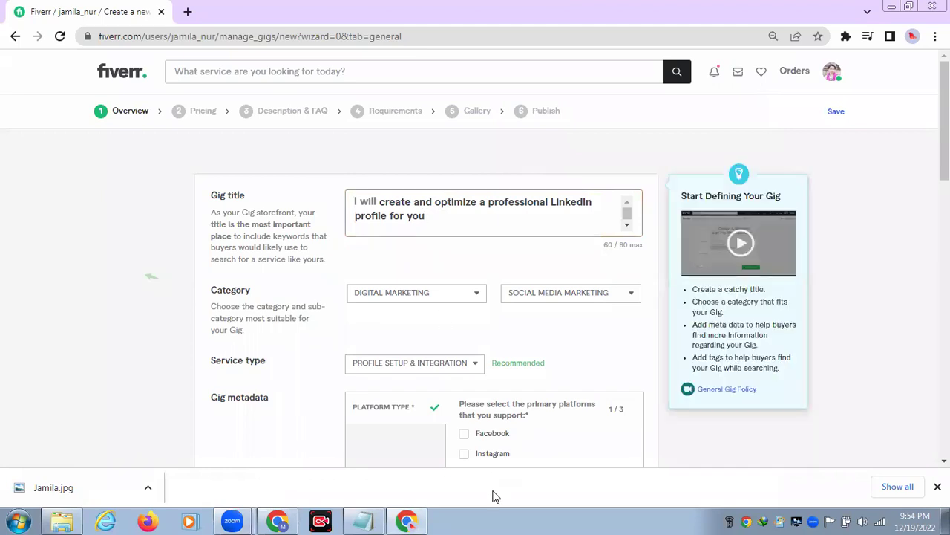
scroll(615, 443, "down", 2)
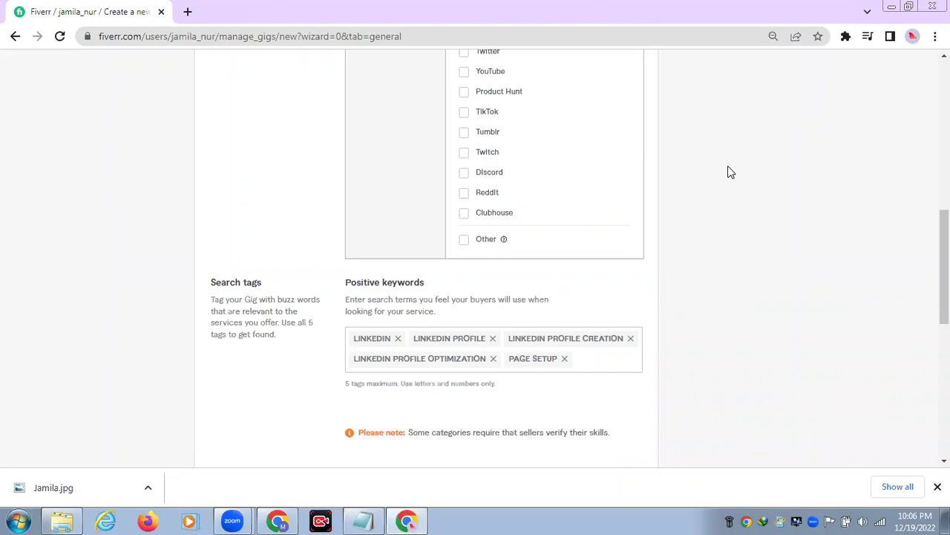
scroll(740, 198, "up", 10)
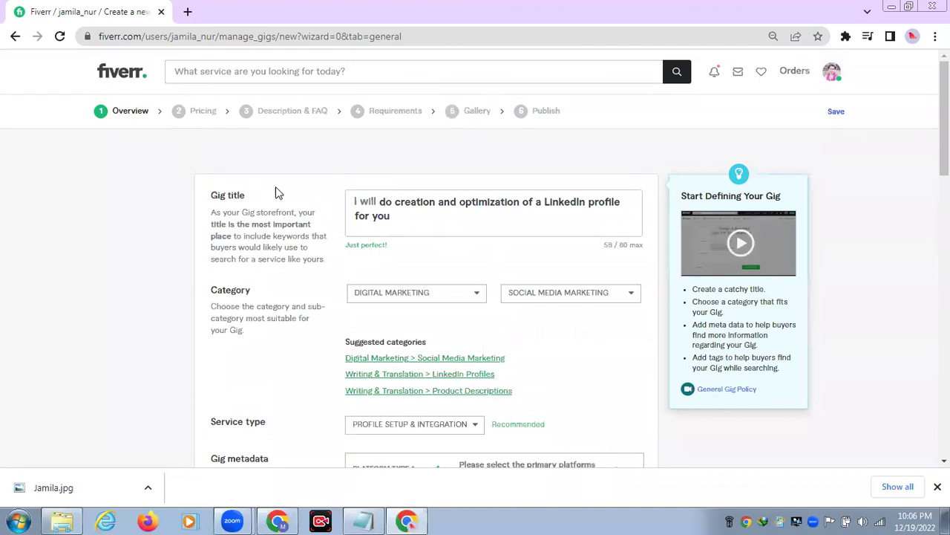
left_click(395, 215)
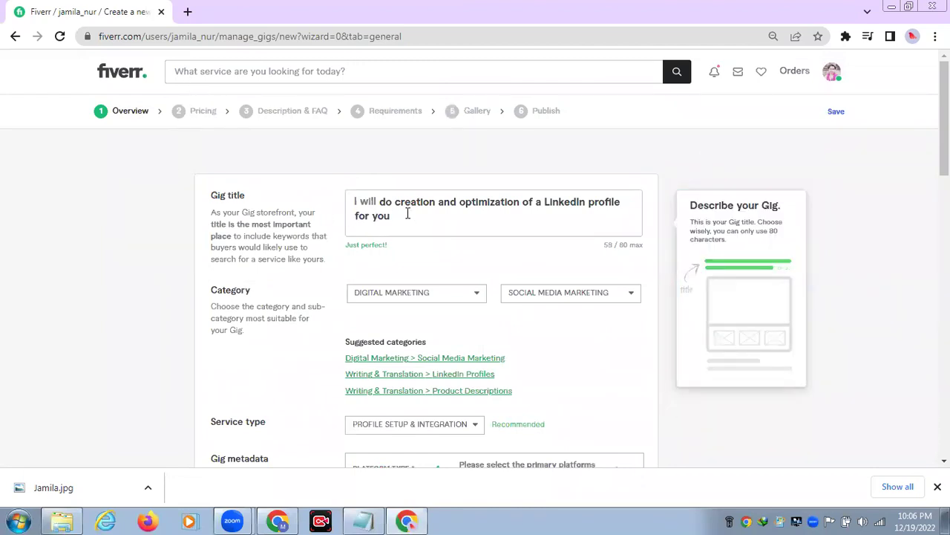
mouse_move(241, 304)
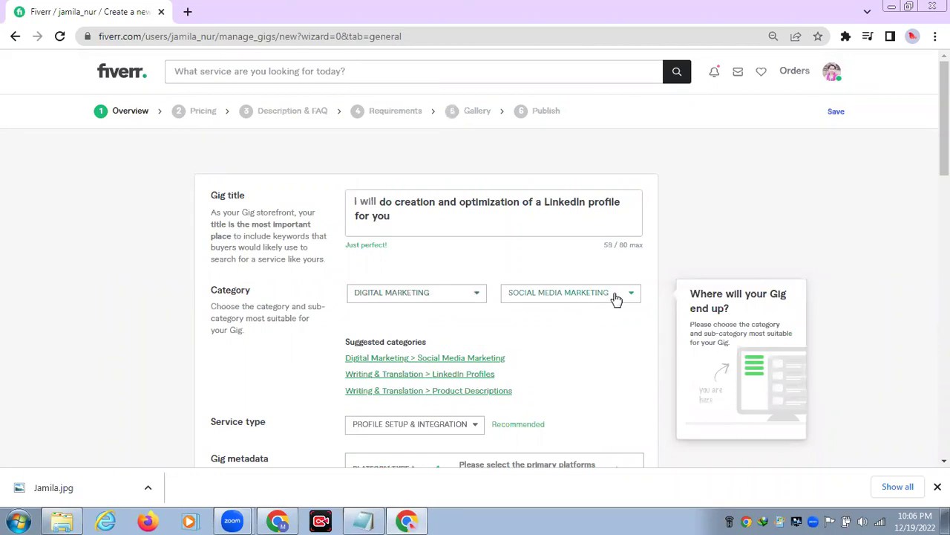
scroll(615, 328, "down", 2)
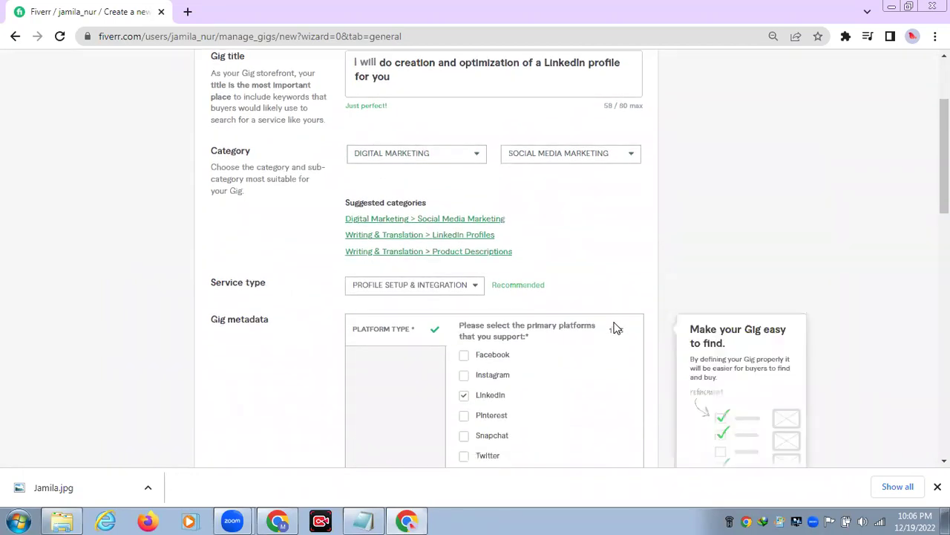
scroll(615, 329, "down", 1)
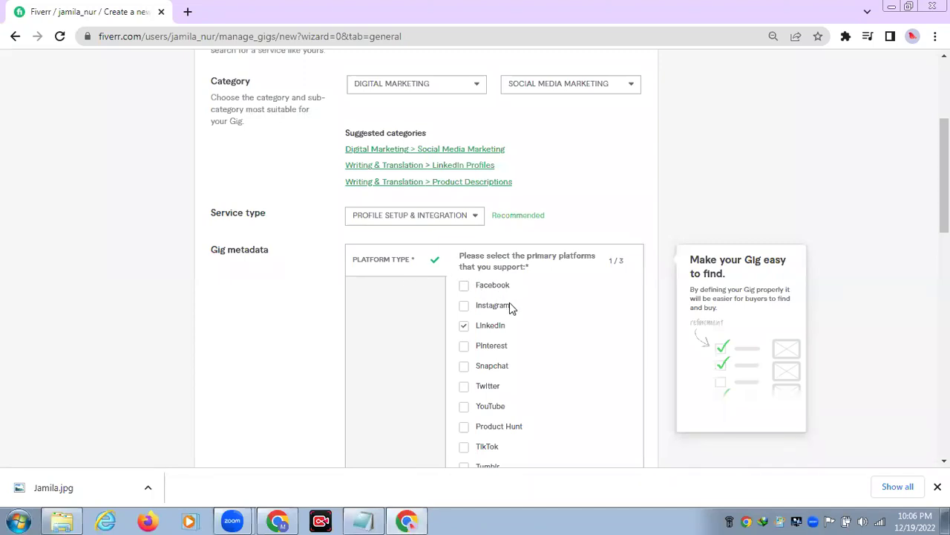
scroll(510, 305, "down", 2)
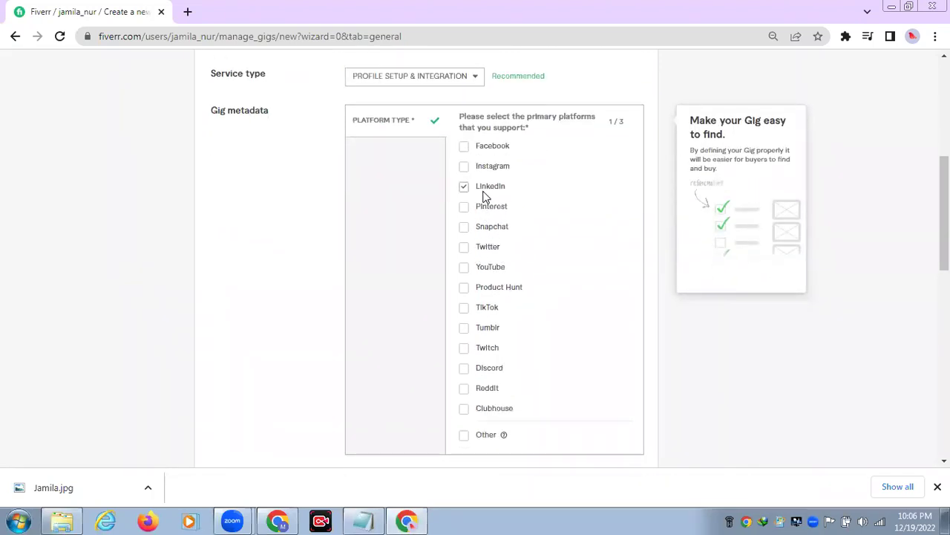
scroll(533, 259, "down", 3)
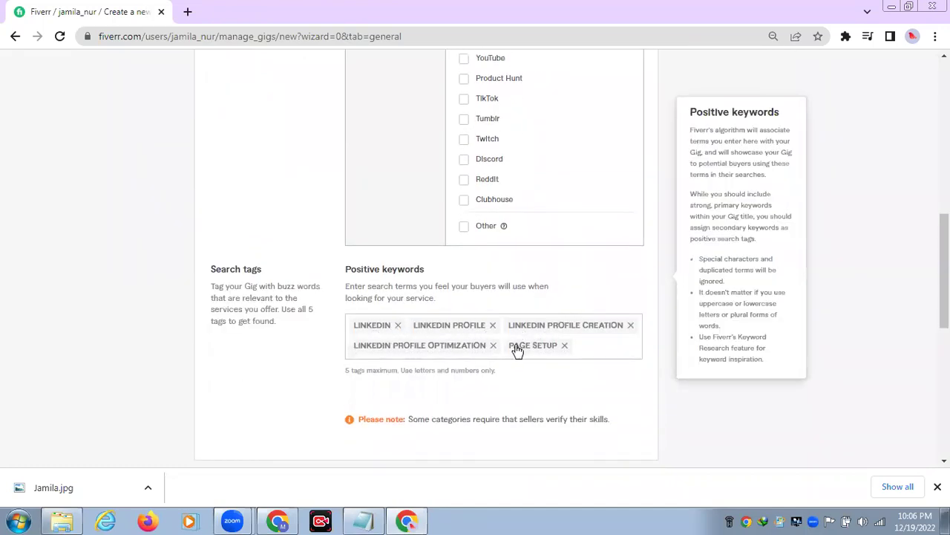
scroll(629, 310, "down", 2)
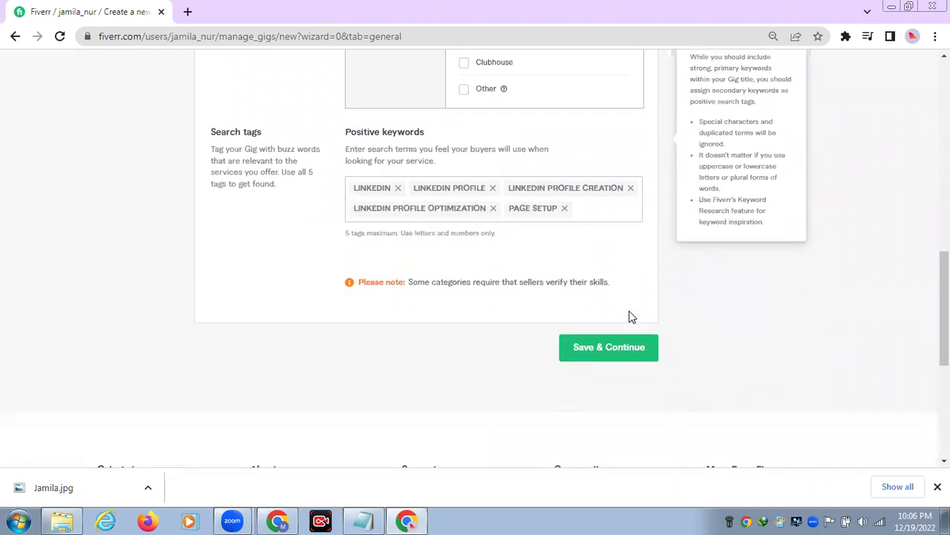
Step: Replace the LINKEDIN PROFILE CREATION and OPTIMIZATION tags with OPTIMIZATION and PROFILE
left_click(611, 352)
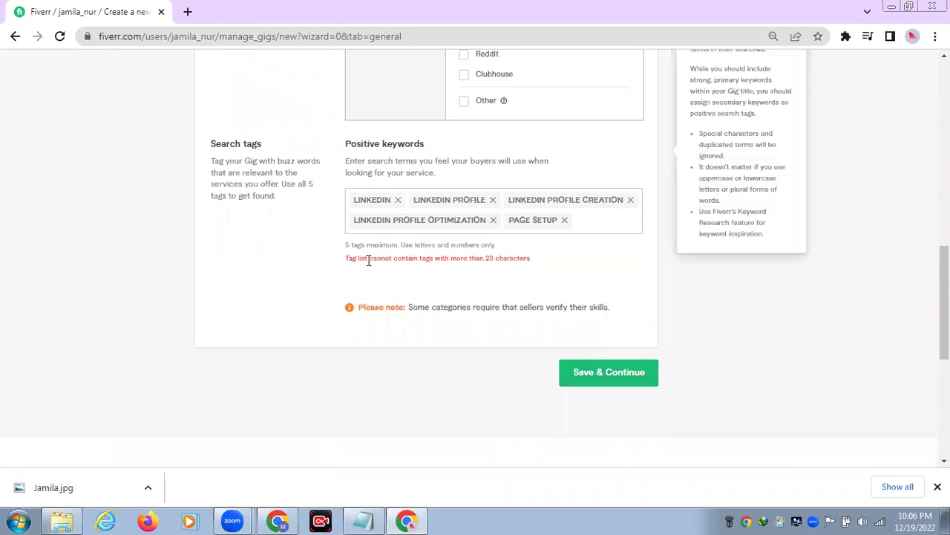
left_click(545, 205)
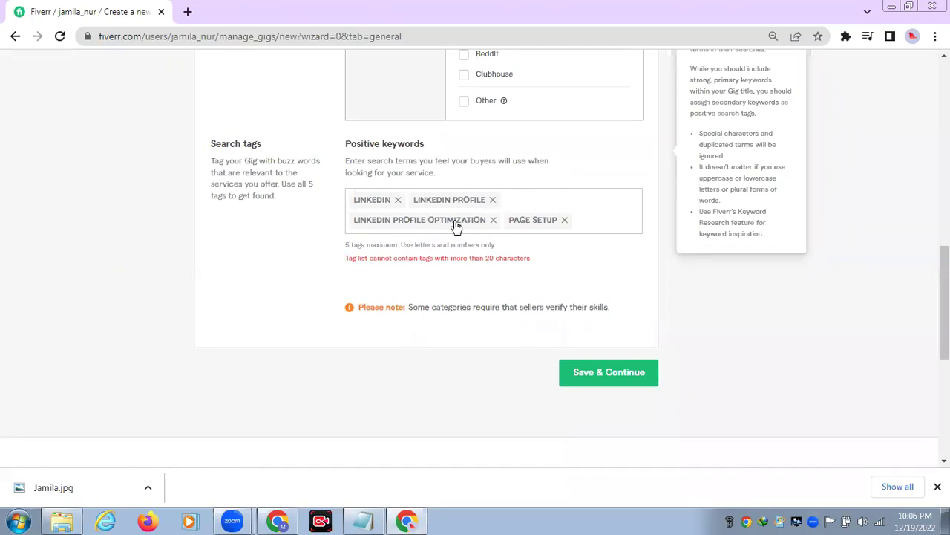
left_click(494, 221)
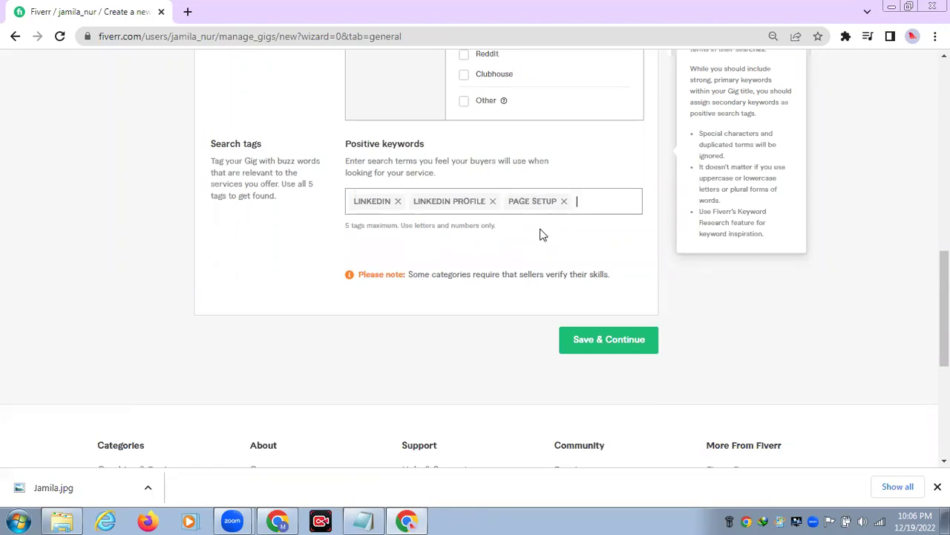
type("op")
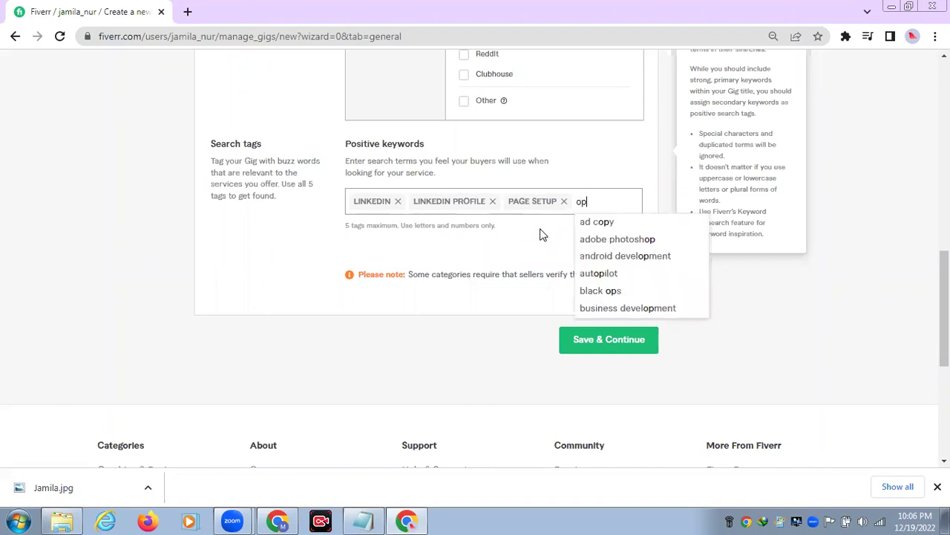
type("timiz")
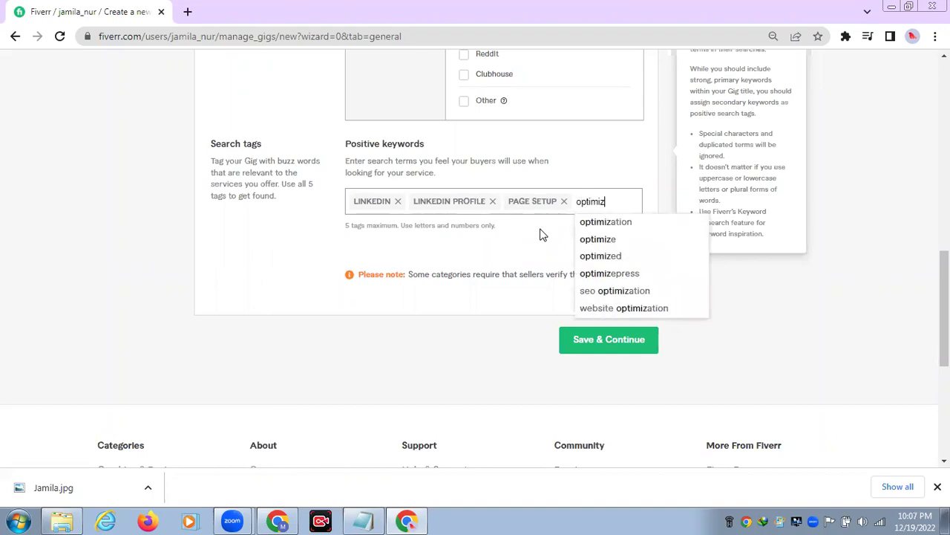
type("ation")
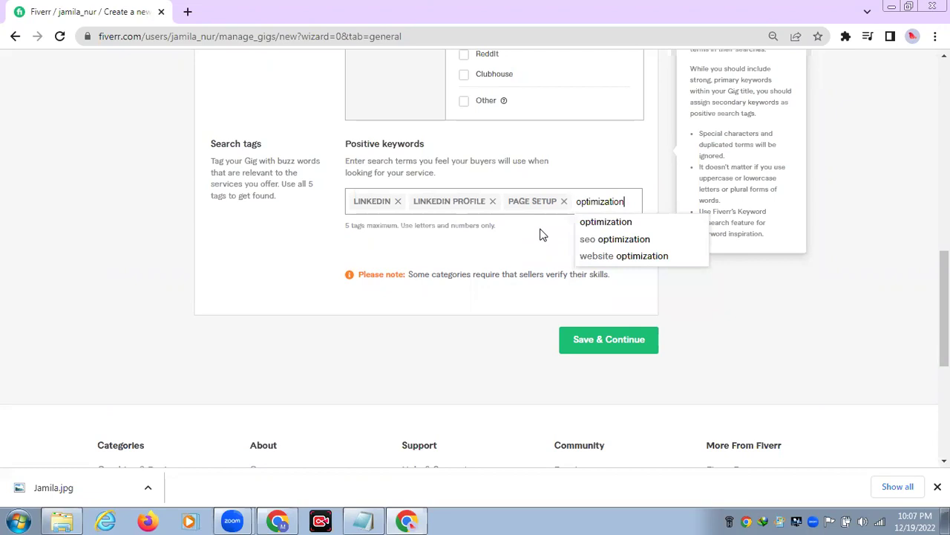
key("Return")
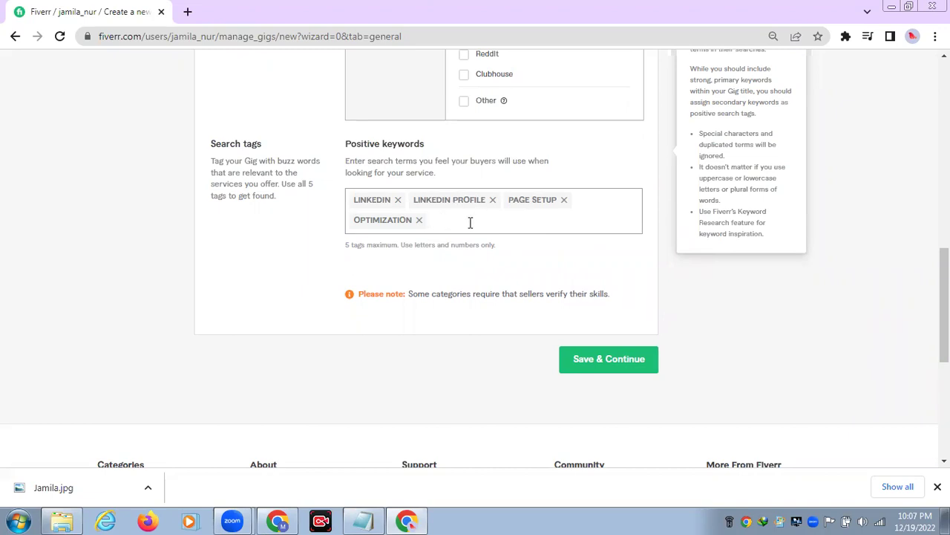
type("pro")
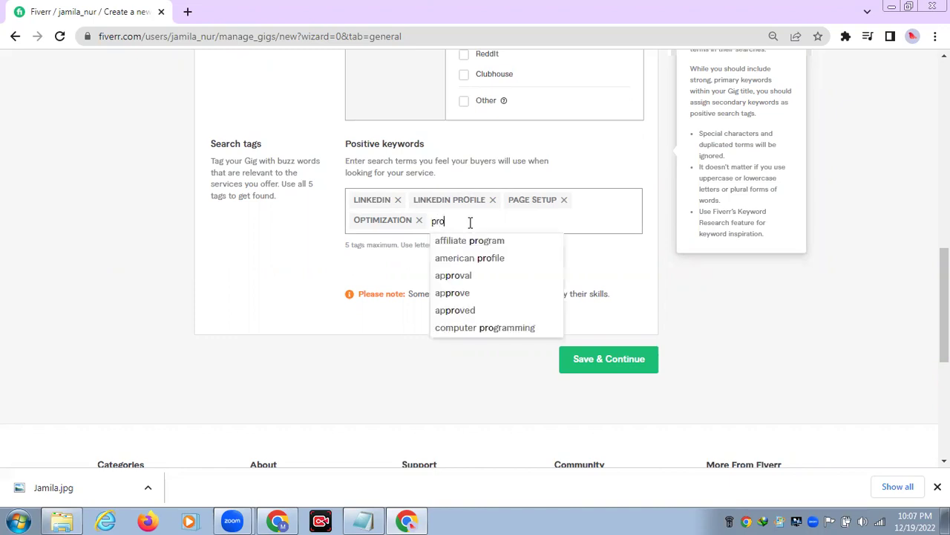
type("file")
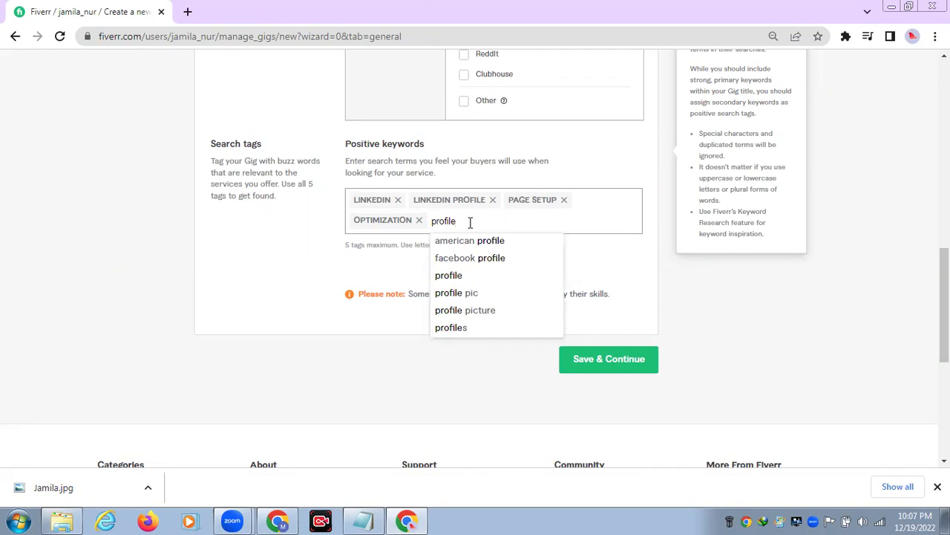
left_click(449, 275)
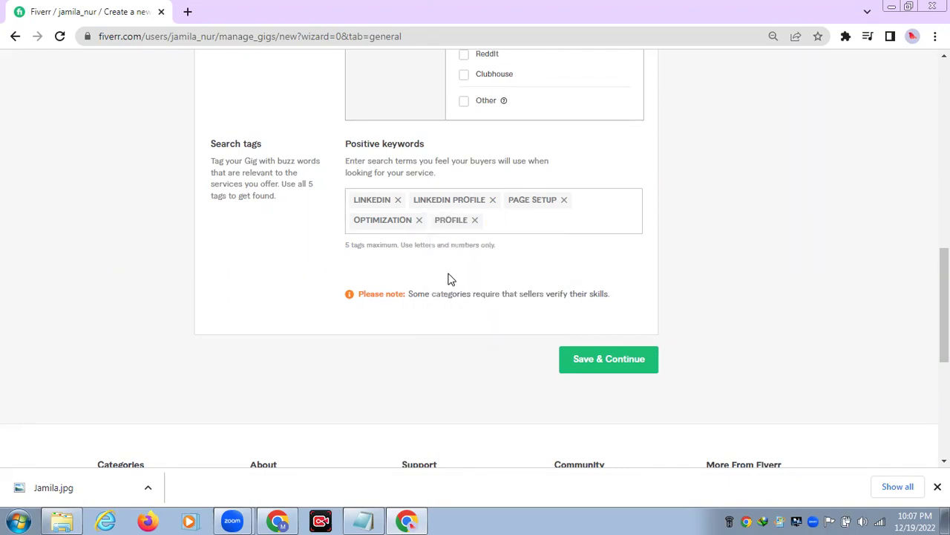
Step: Save the overview to reach Scope & Pricing and dismiss the download-audio bar
left_click(599, 362)
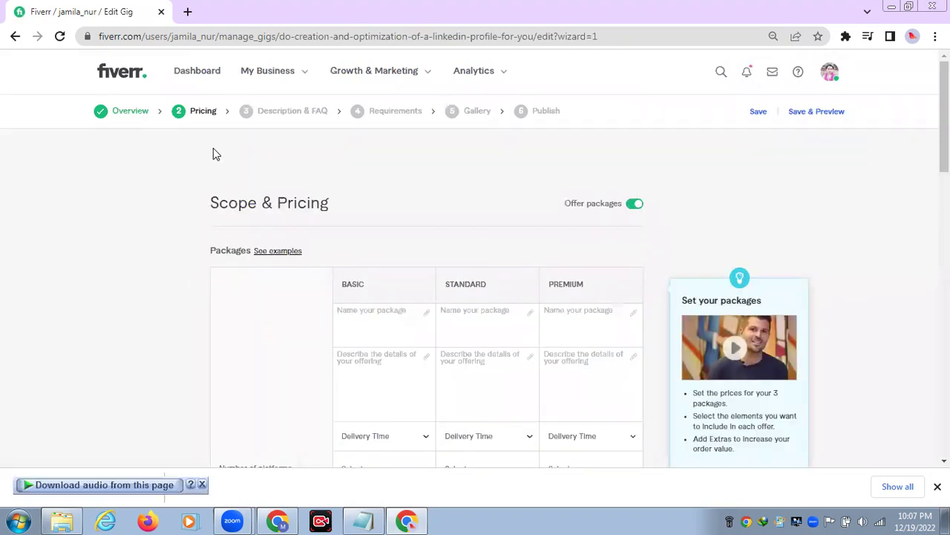
left_click(200, 485)
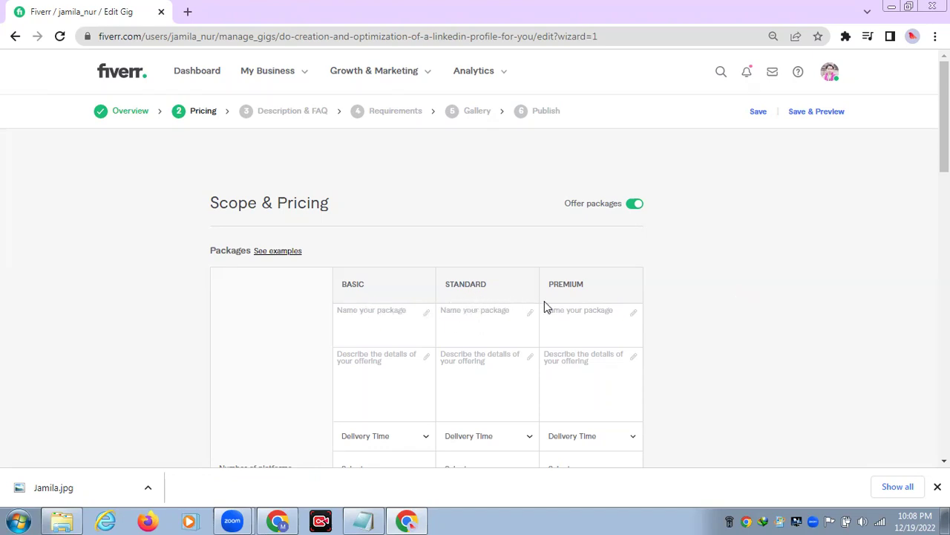
Step: Name the Basic, Standard and Premium packages Silver, Gold and Platinum
left_click(348, 314)
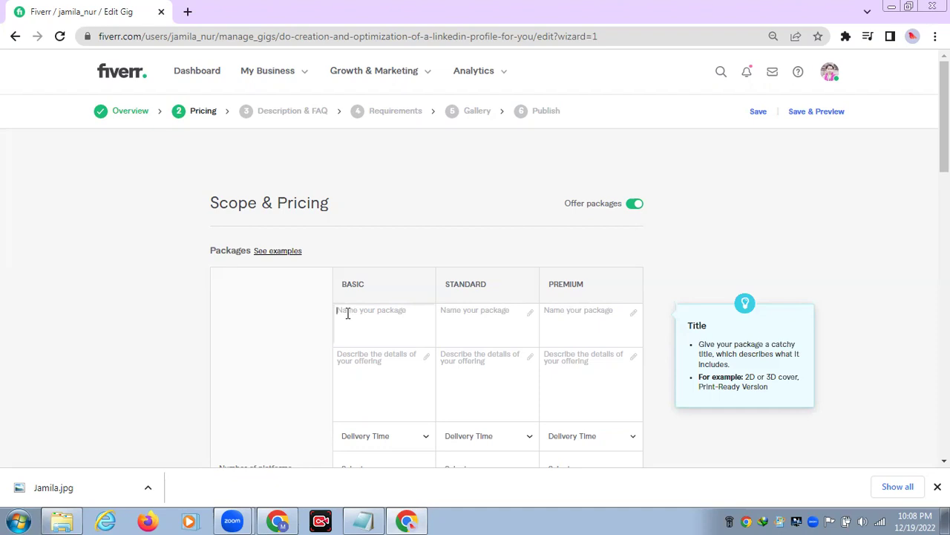
type("Silver")
left_click(463, 315)
type("Gold")
left_click(551, 307)
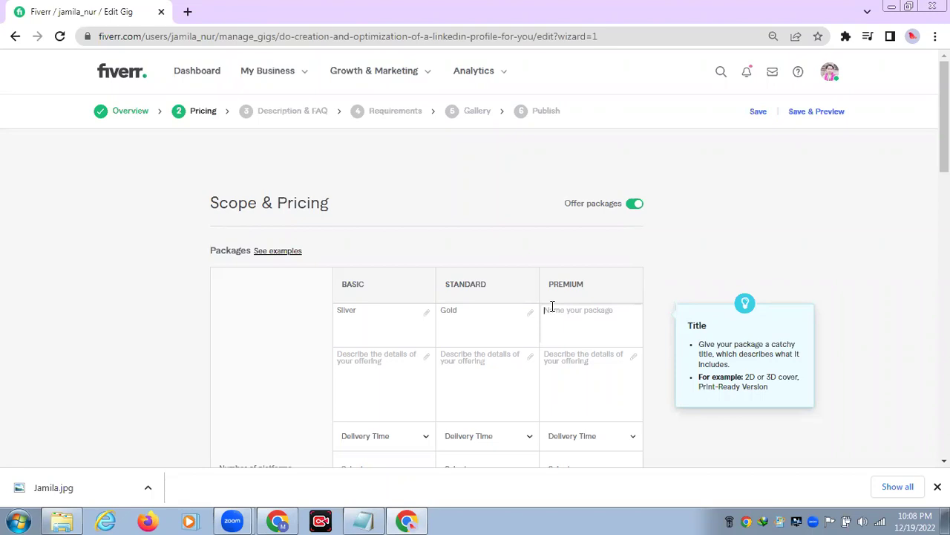
type("Platinum")
mouse_move(393, 354)
scroll(490, 304, "down", 1)
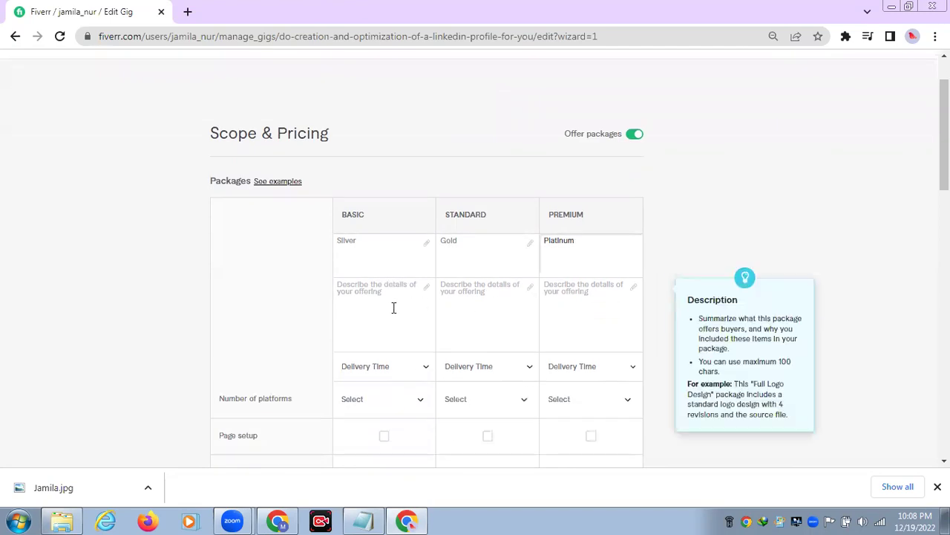
scroll(421, 299, "down", 1)
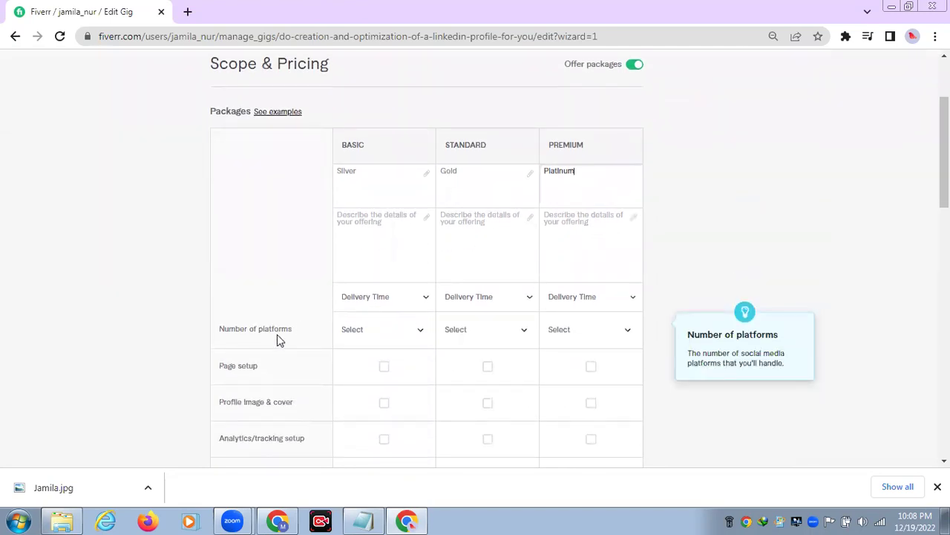
scroll(349, 346, "down", 2)
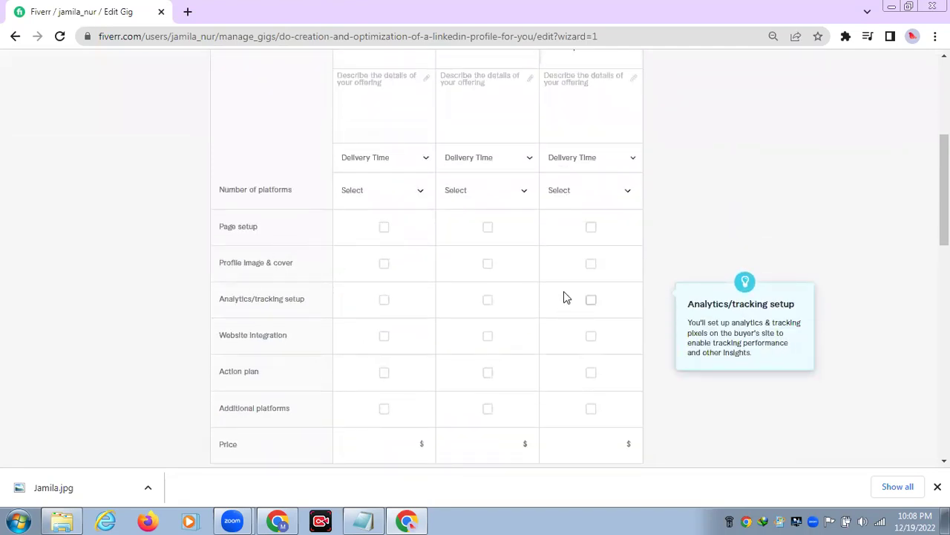
Step: Include Page setup and Profile image & cover in all three packages
left_click(384, 227)
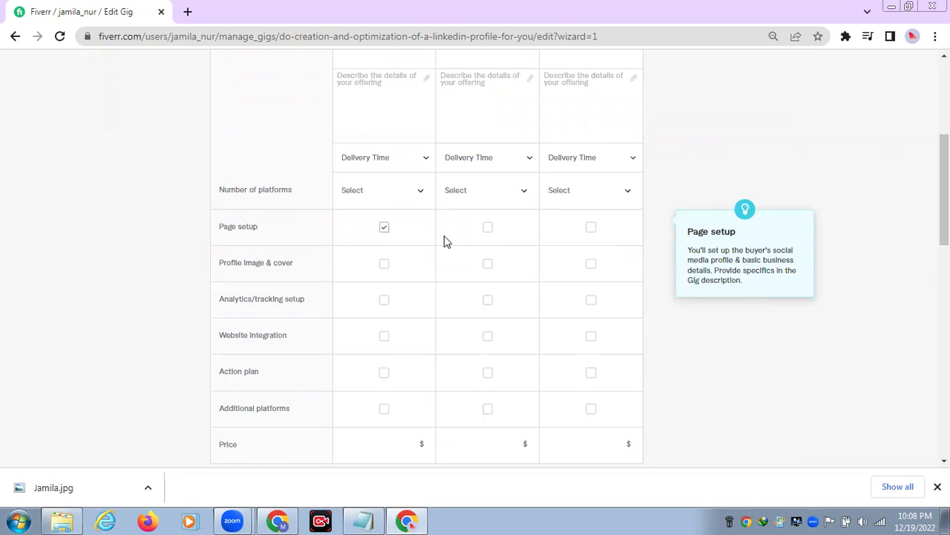
left_click(488, 227)
left_click(591, 228)
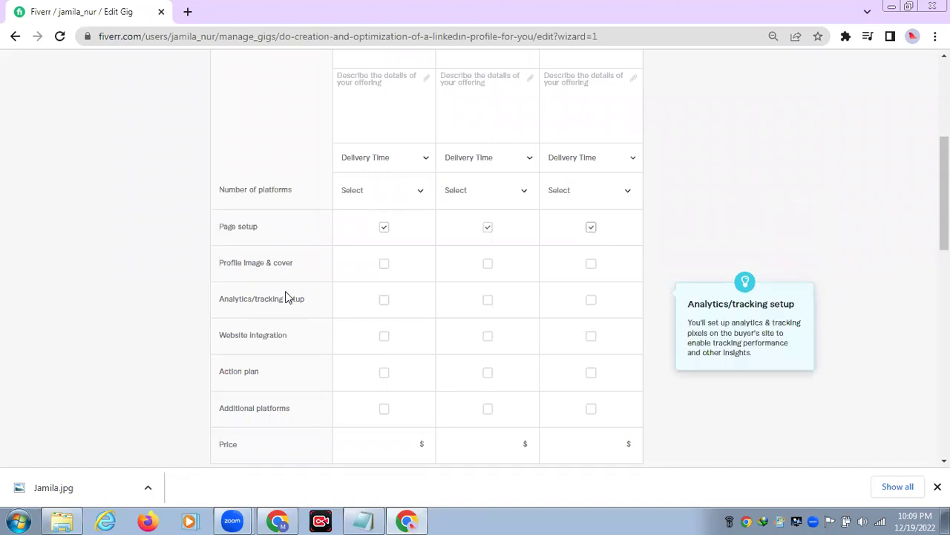
left_click(385, 267)
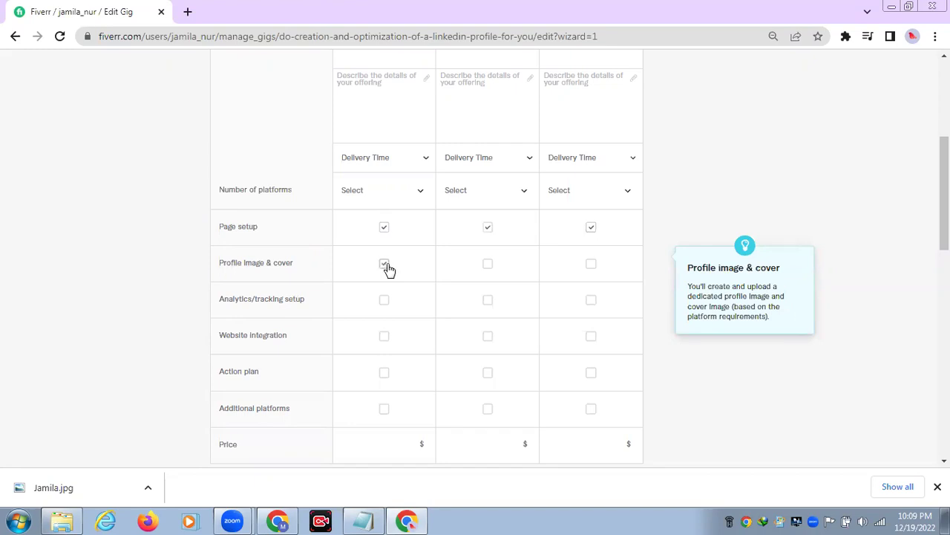
left_click(490, 270)
left_click(592, 266)
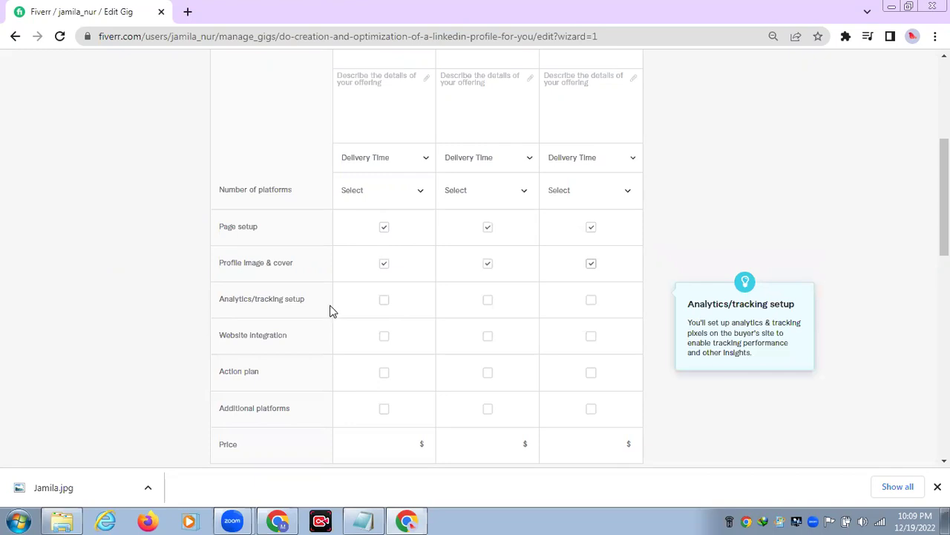
Step: Add Website integration to Standard and Premium, plus tracking, action plan and platforms to Premium
scroll(329, 310, "down", 1)
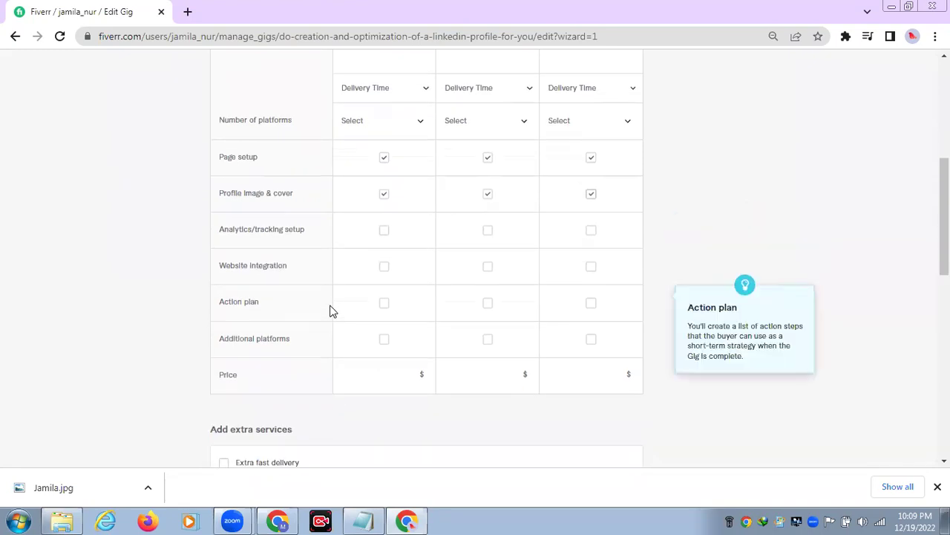
left_click(592, 232)
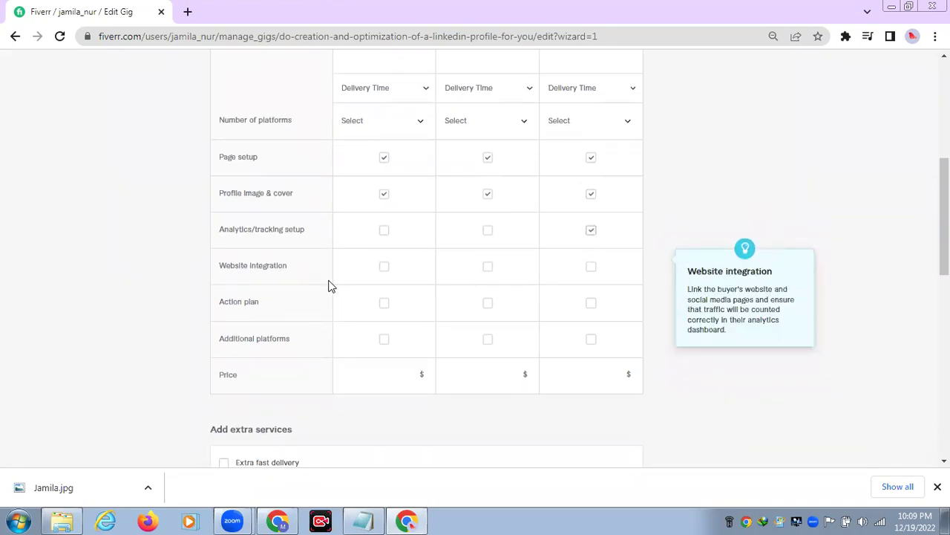
left_click(489, 271)
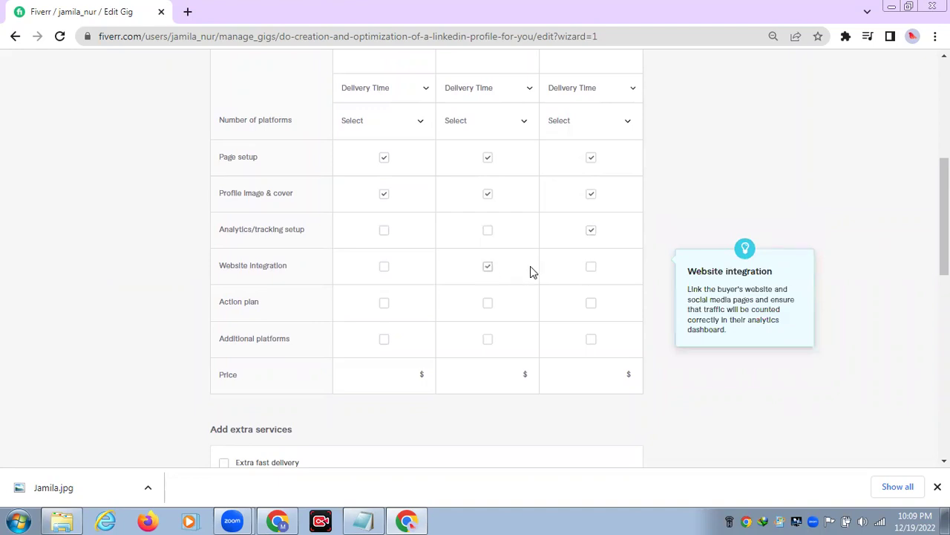
left_click(592, 269)
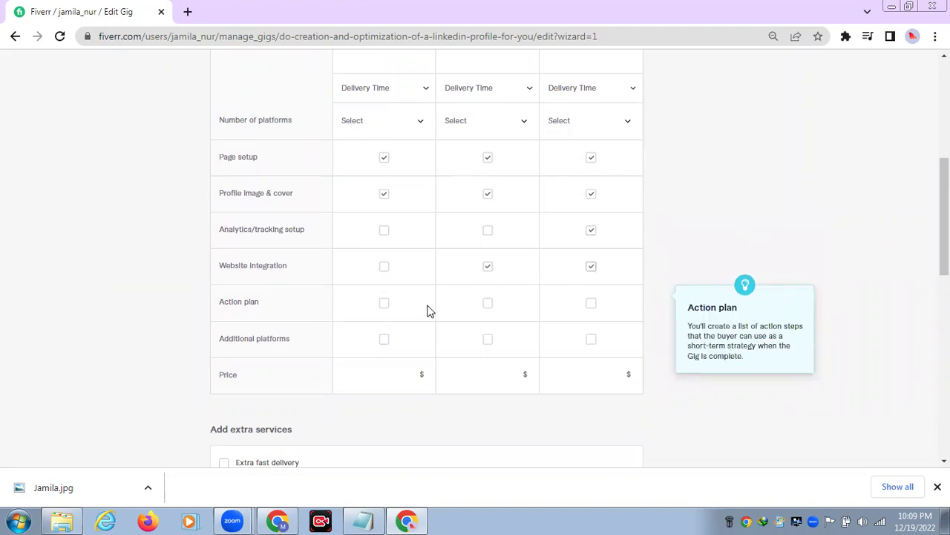
left_click(592, 304)
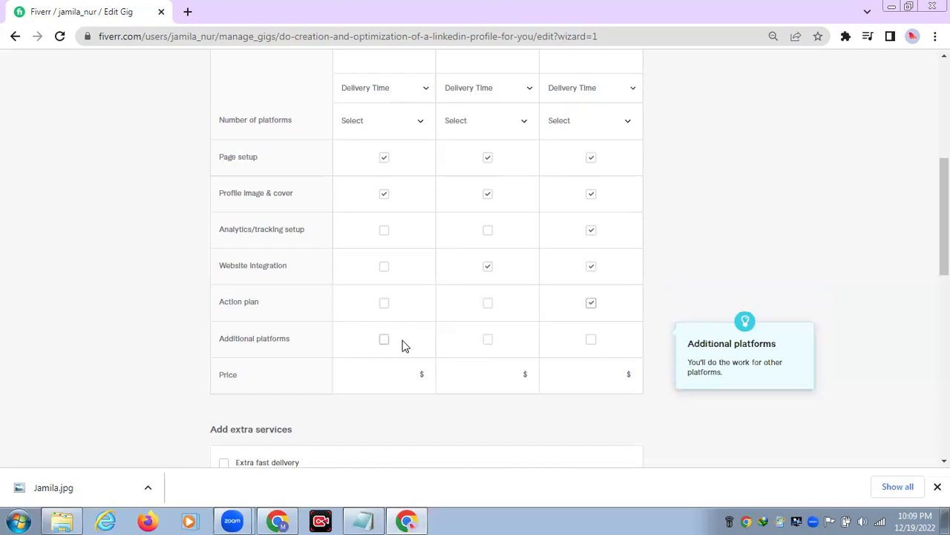
left_click(591, 342)
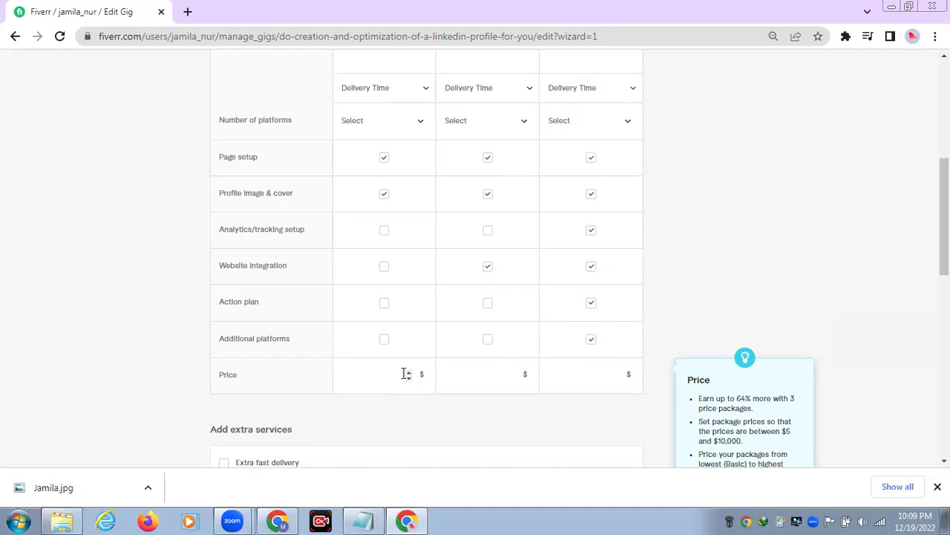
Step: Price the Standard package at $15 and the Premium package at $20
left_click(479, 376)
type("15")
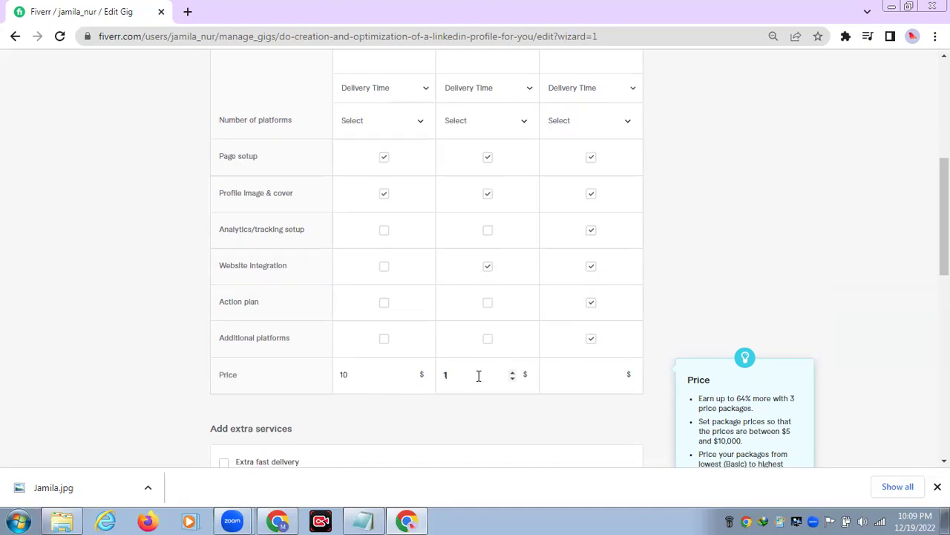
left_click(591, 369)
type("20")
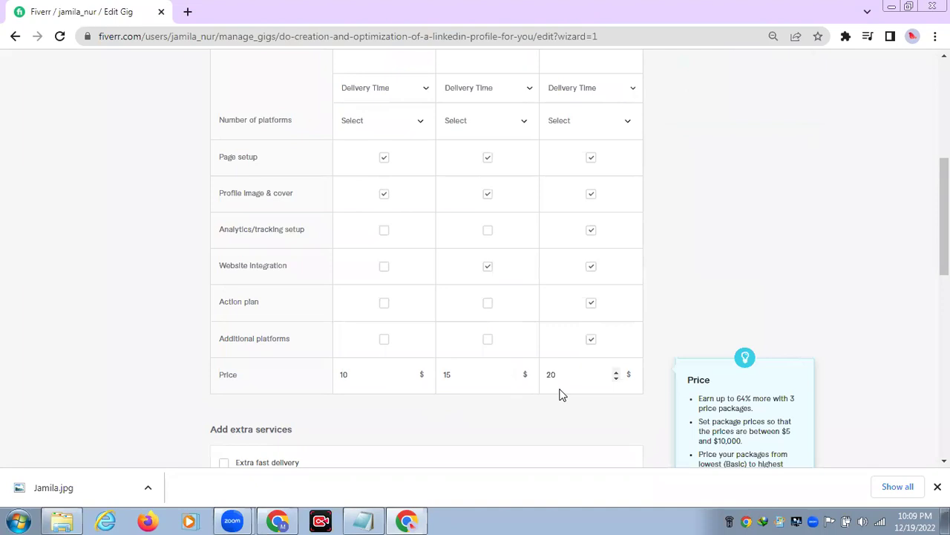
scroll(562, 395, "up", 3)
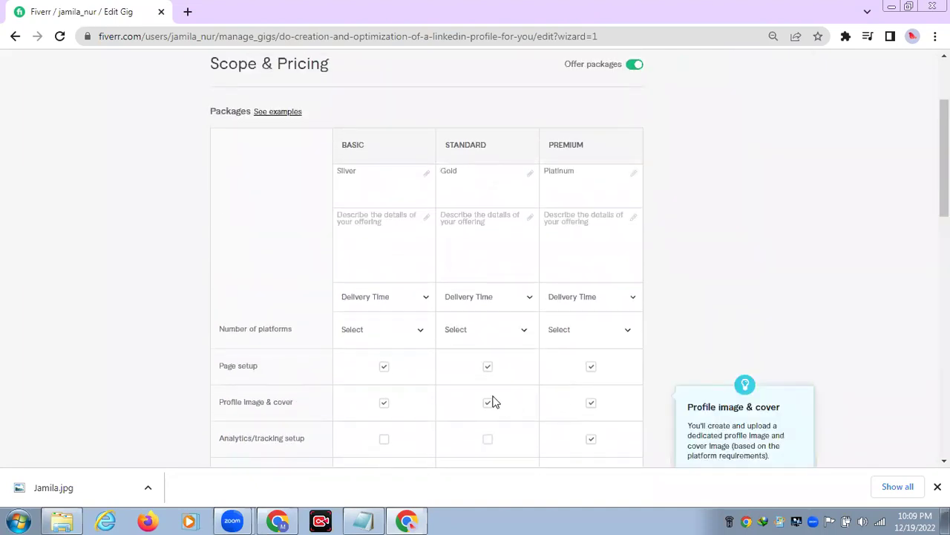
Step: Set Number of platforms to 1 for the Basic, Standard and Premium packages
left_click(418, 335)
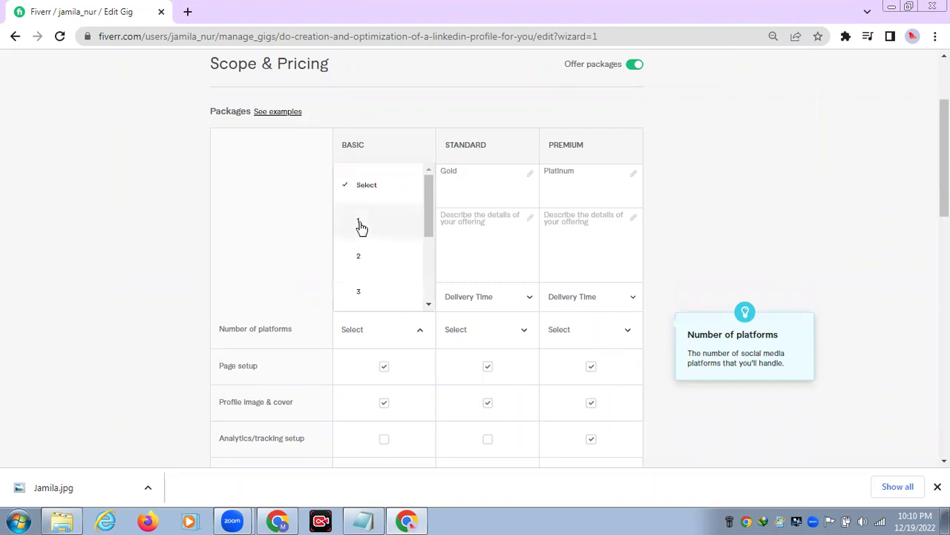
left_click(360, 224)
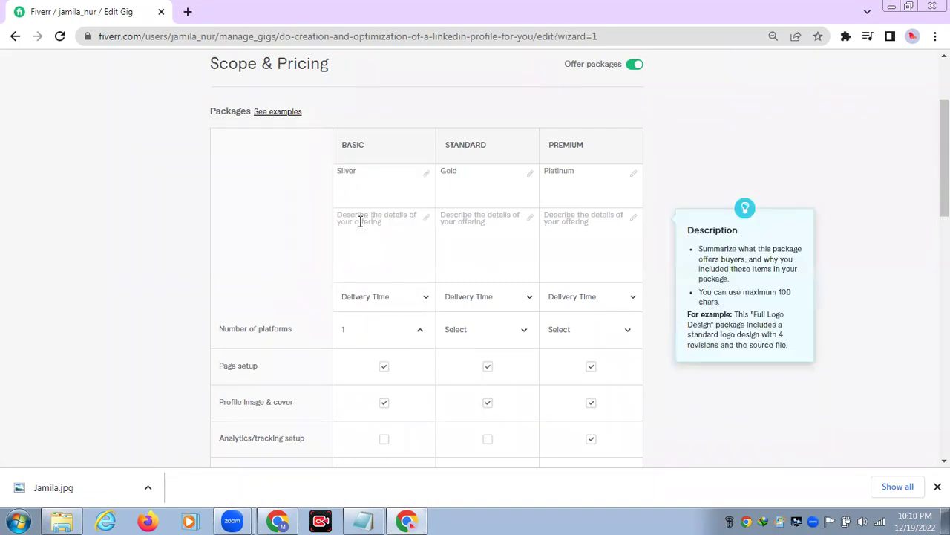
left_click(524, 334)
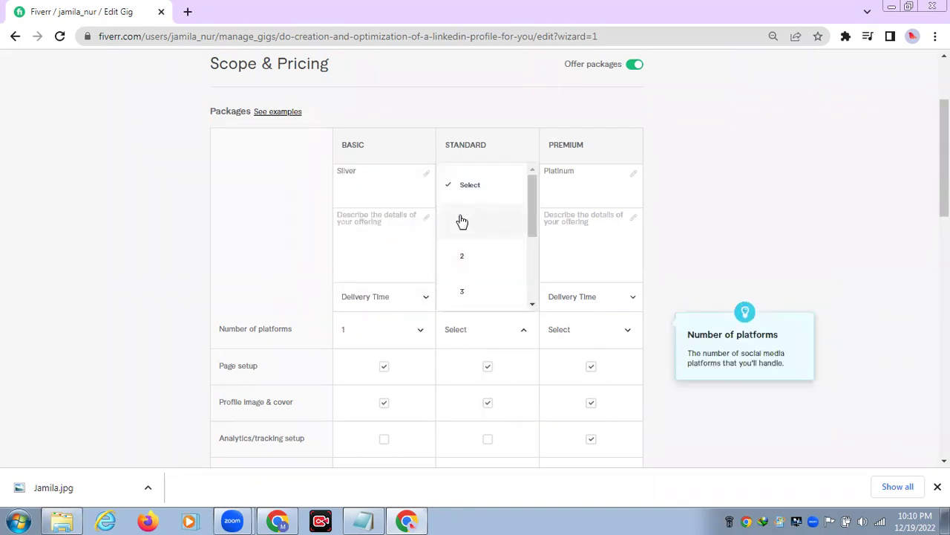
left_click(461, 220)
left_click(600, 332)
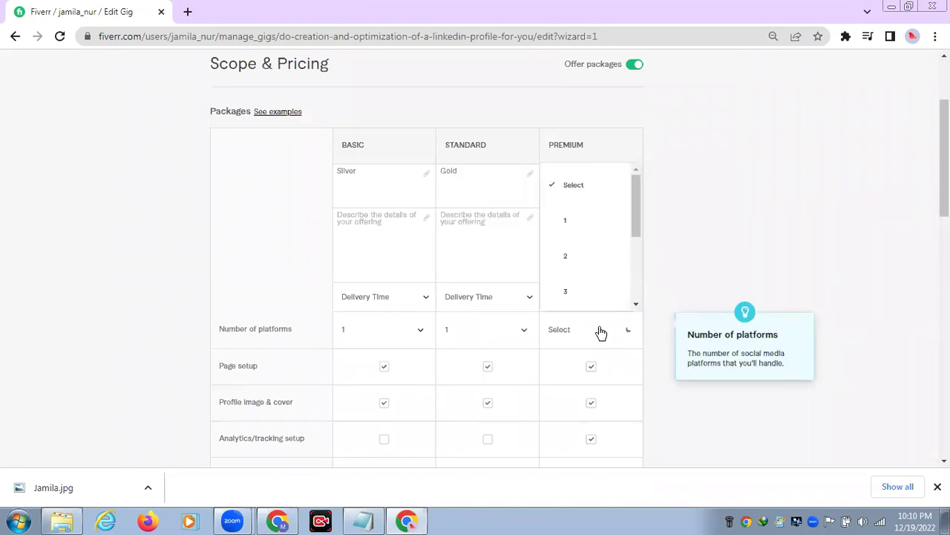
left_click(577, 220)
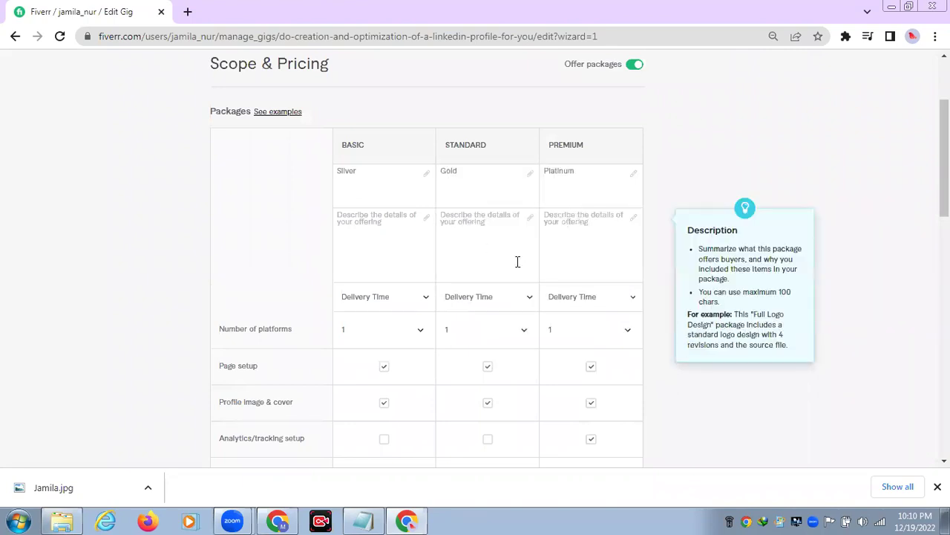
Step: Set delivery times to 2 days for Basic, 3 for Standard and 5 for Premium
left_click(428, 300)
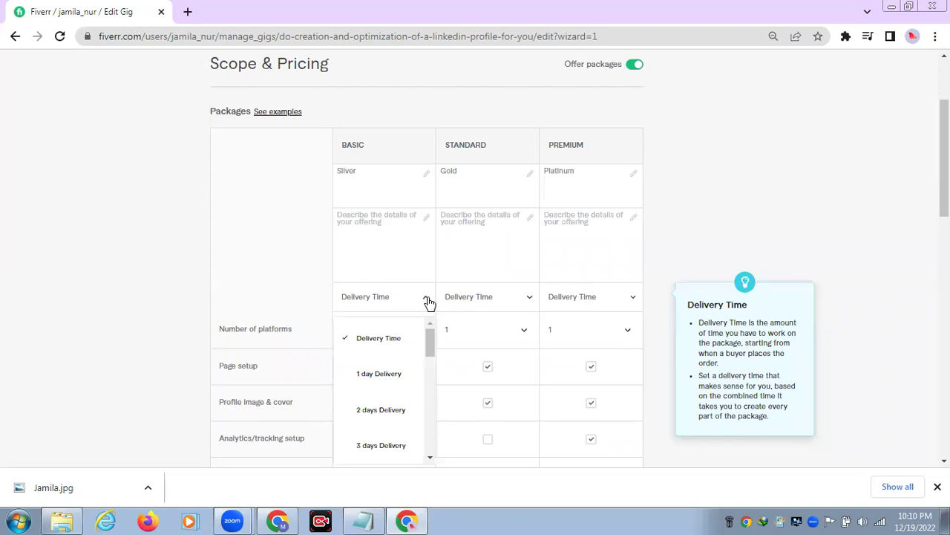
left_click(374, 413)
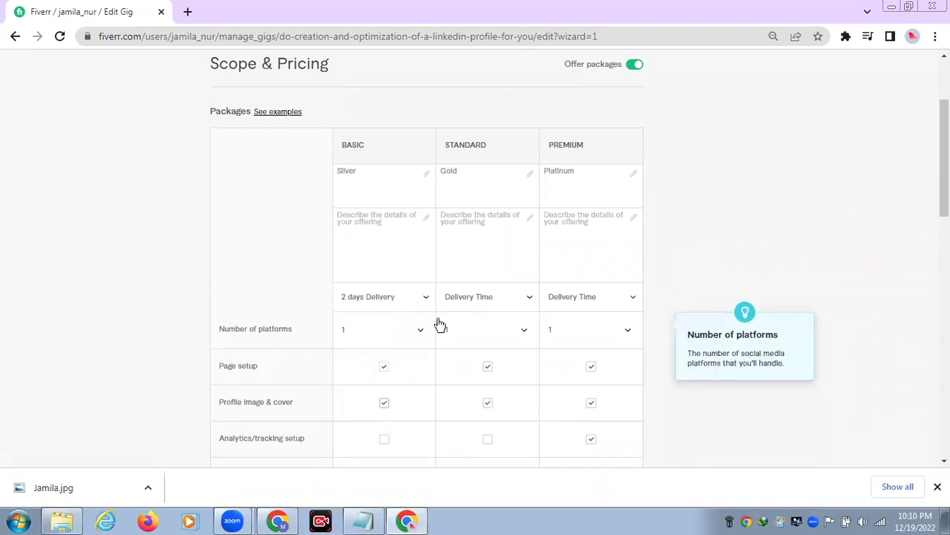
left_click(528, 300)
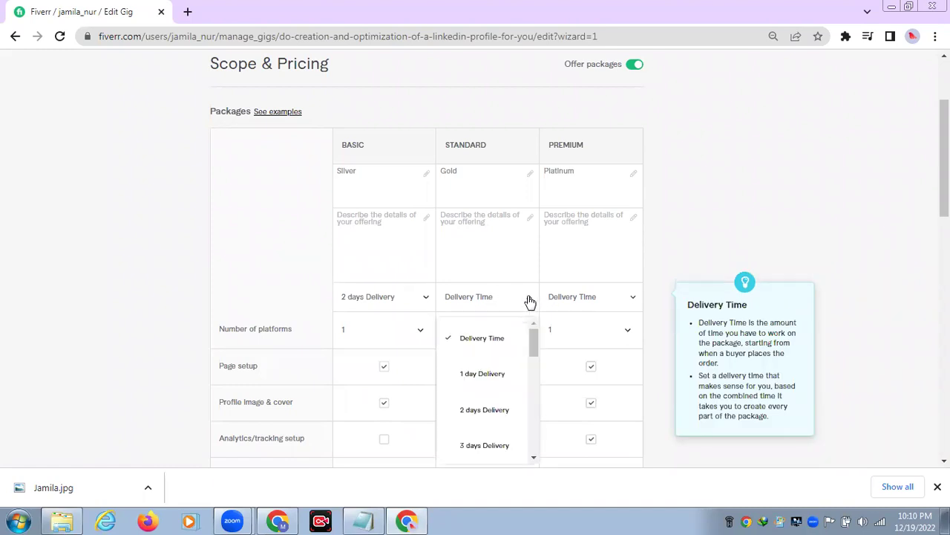
left_click(491, 447)
left_click(593, 298)
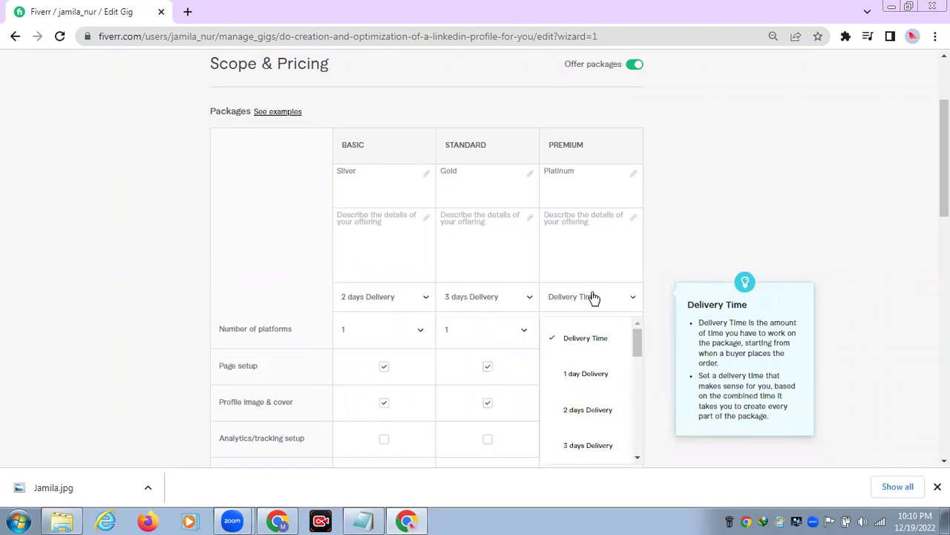
scroll(600, 349, "down", 1)
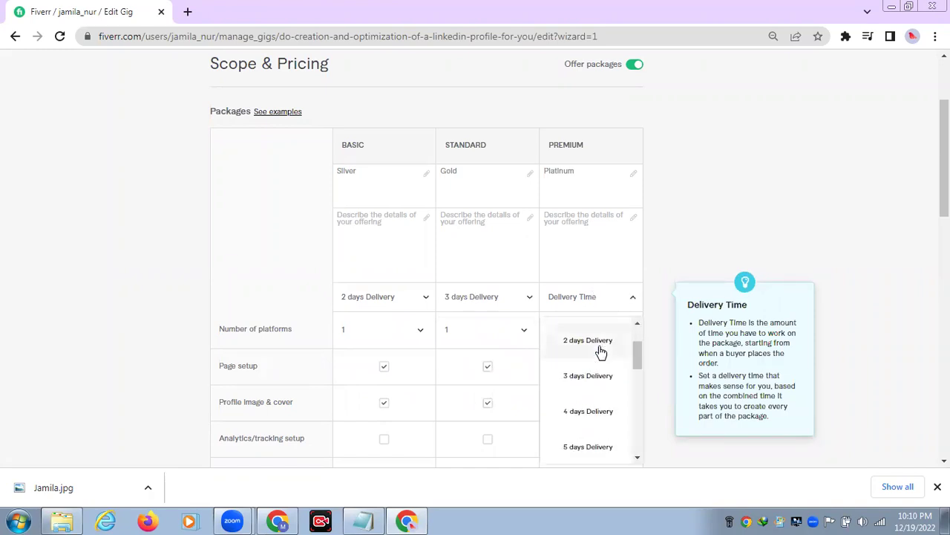
left_click(579, 448)
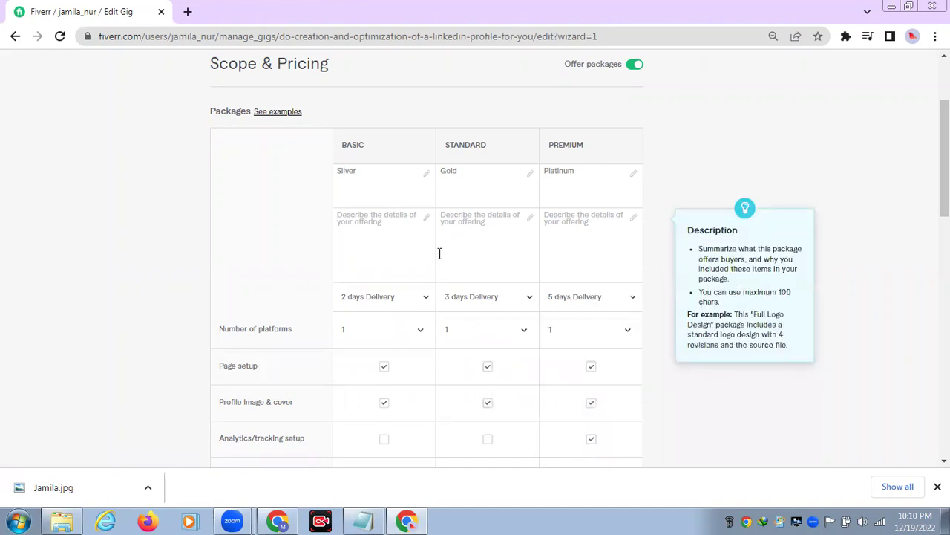
scroll(439, 253, "up", 1)
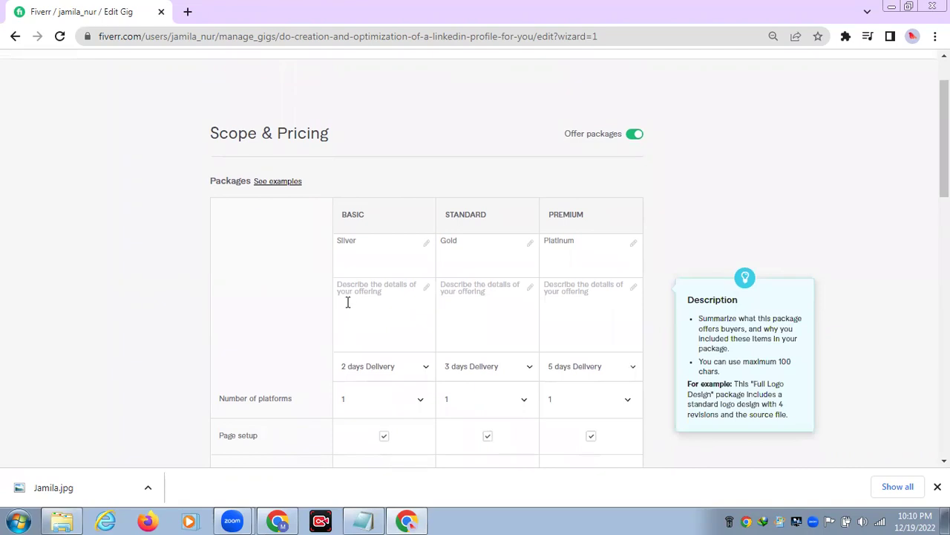
scroll(399, 418, "down", 3)
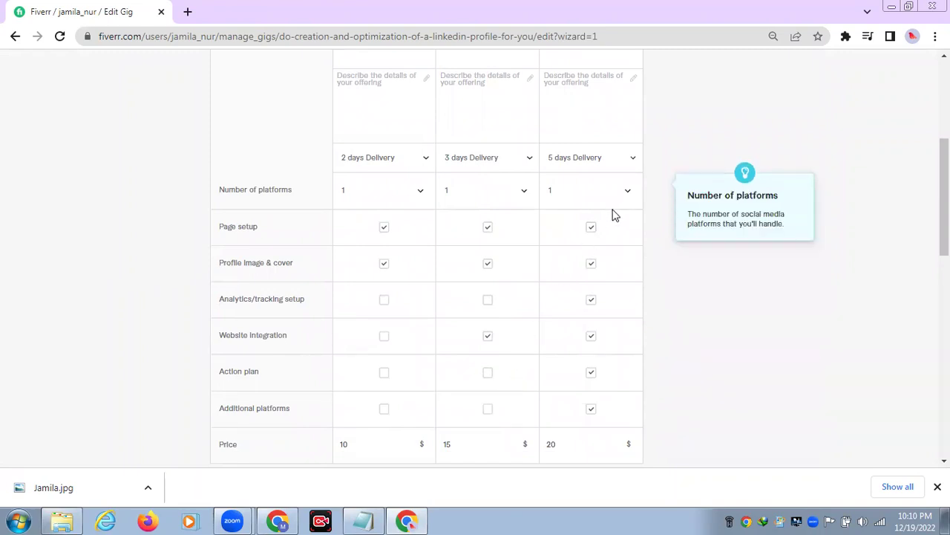
scroll(480, 250, "up", 2)
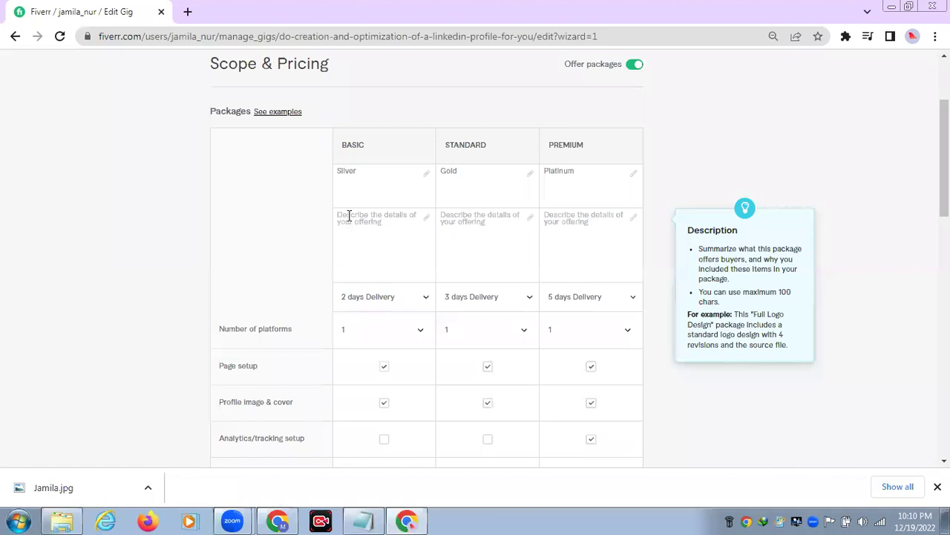
Step: Copy the Basic package line from the gig notes into the Basic description
left_click(363, 520)
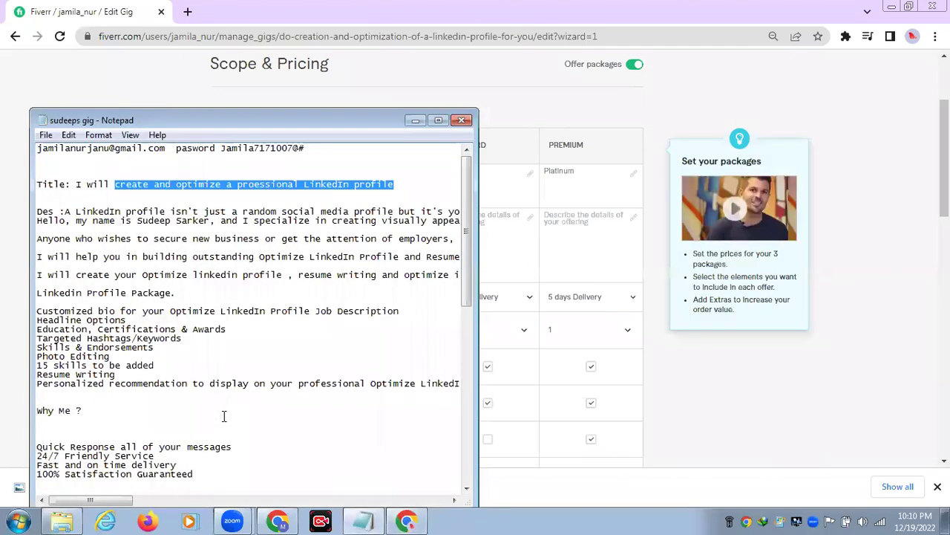
scroll(212, 321, "down", 7)
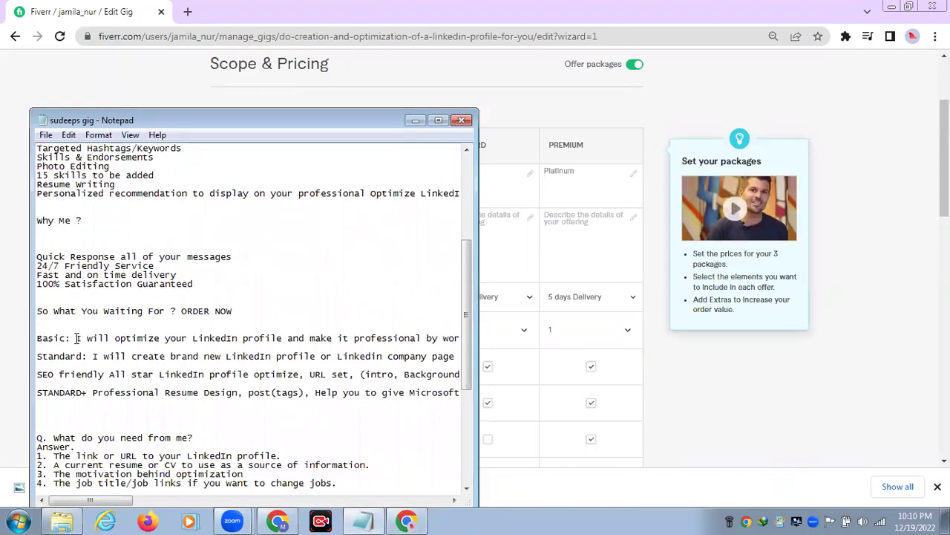
left_click(78, 337)
key("ctrl+shift+Right")
key("ctrl+shift+Right")
key("ctrl+shift+Right")
key("ctrl+shift+Right")
key("ctrl+shift+Right")
key("ctrl+shift+Right")
key("ctrl+shift+Right")
key("ctrl+shift+Right")
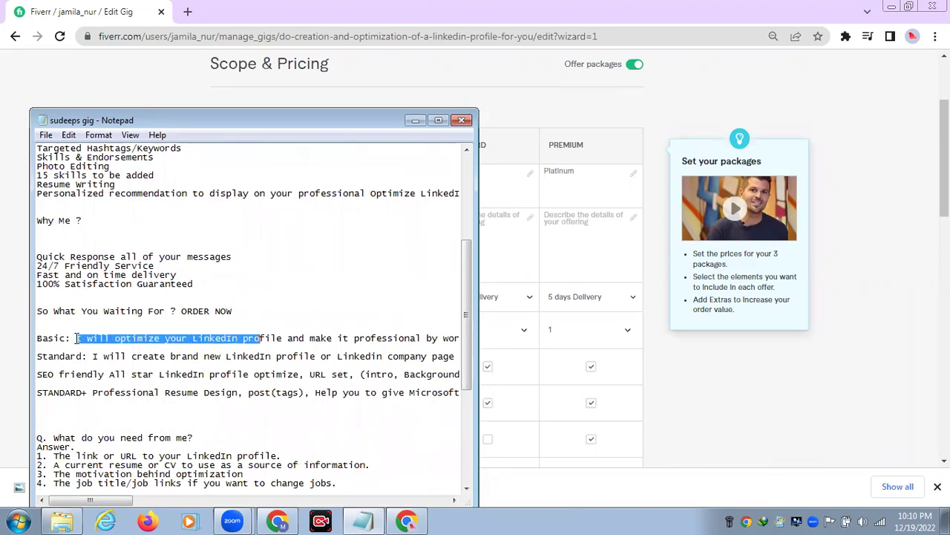
key("ctrl+shift+Right")
key("ctrl+shift+Right")
key("ctrl+shift+Right")
key("ctrl+shift+Right")
key("ctrl+shift+Right")
key("ctrl+shift+Right")
key("ctrl+shift+Right")
key("shift+Right")
key("shift+Right")
key("shift+Right")
key("shift+Right")
key("shift+Right")
key("shift+Right")
key("shift+Right")
key("shift+Right")
key("shift+Right")
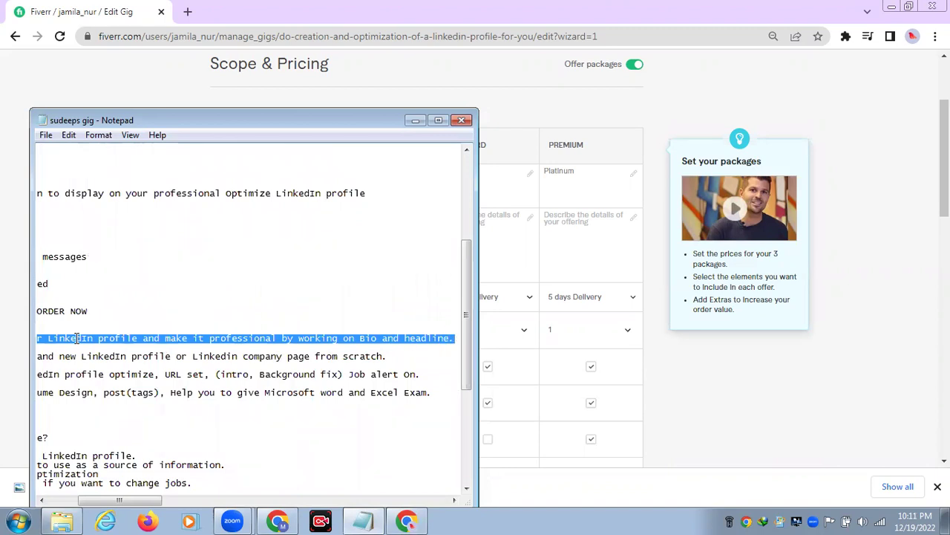
left_click(416, 125)
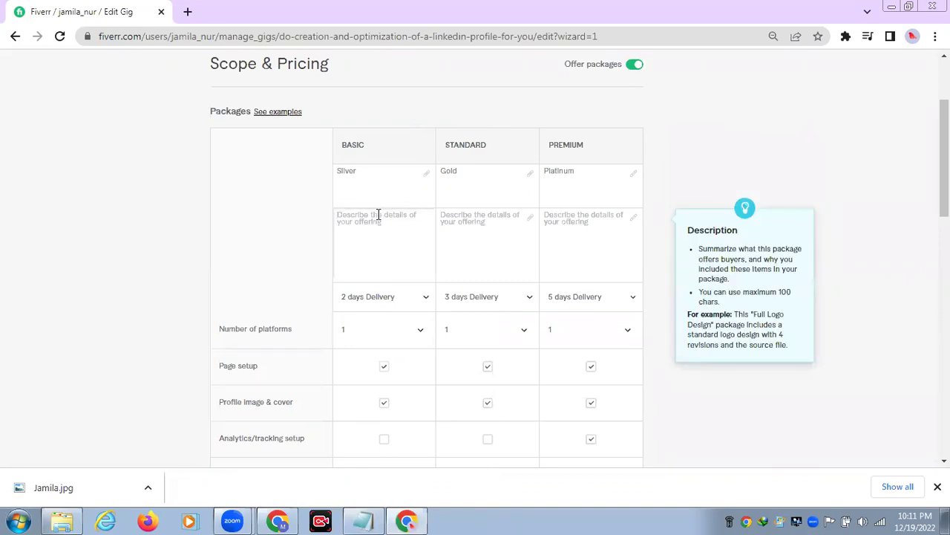
type("I will optimize your LinkedIn profile and make it professional by working on Bio and headline.")
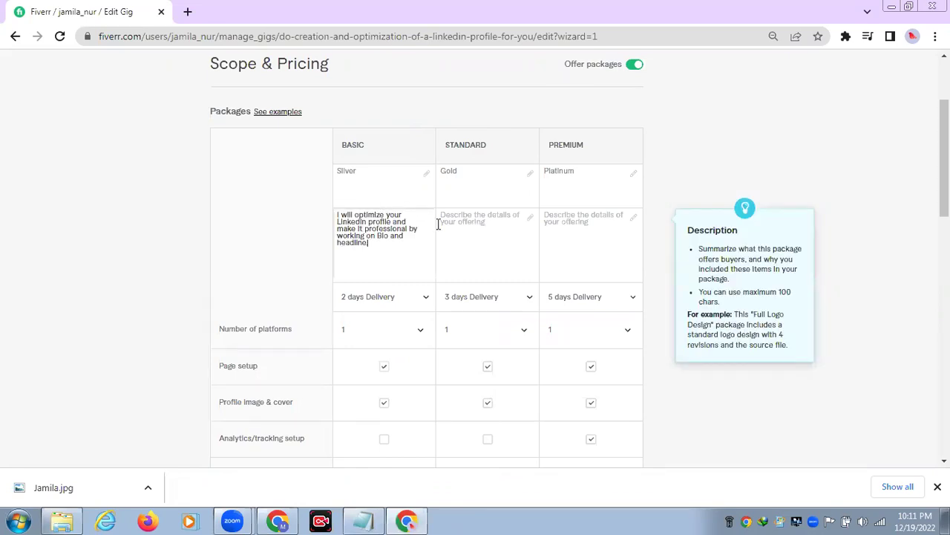
Step: Copy the Standard package line from the notes into the Standard description
left_click(479, 221)
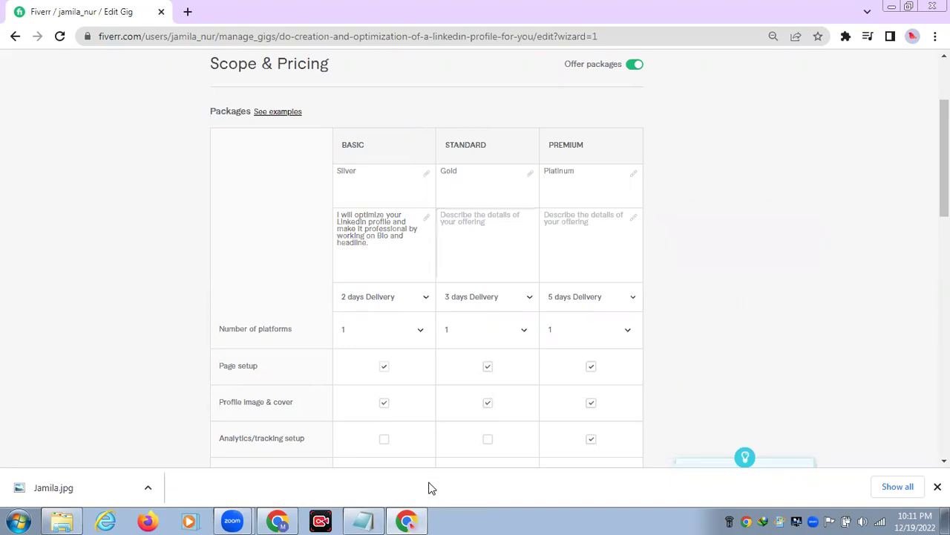
left_click(364, 520)
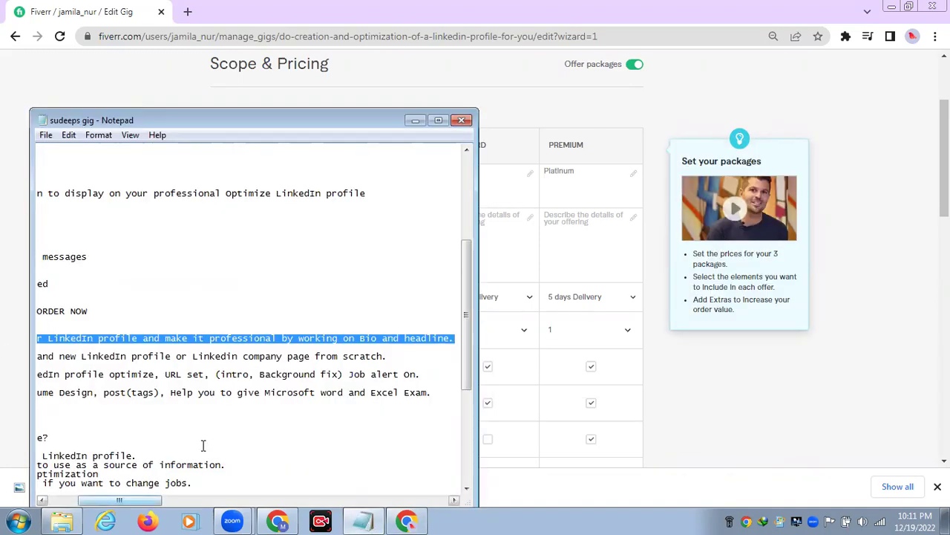
left_click_drag(121, 499, 90, 499)
left_click(92, 357)
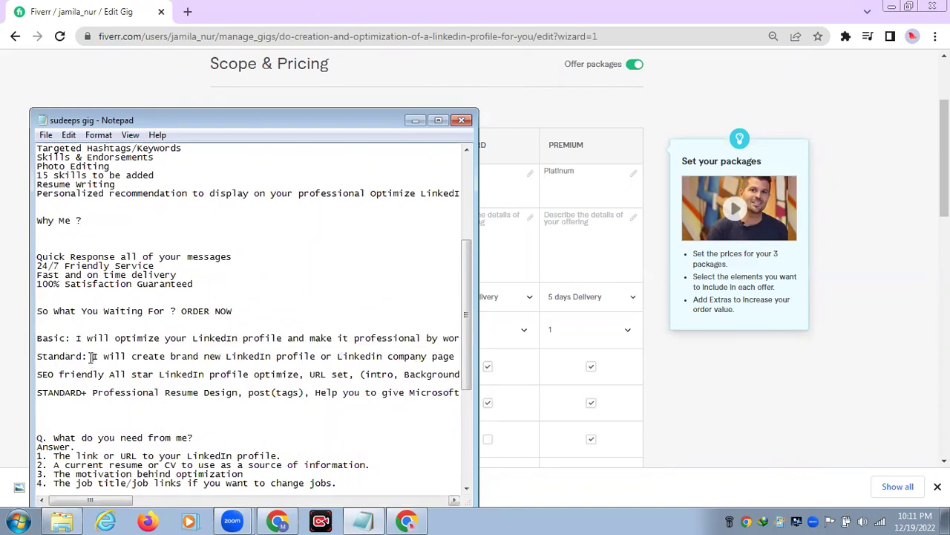
key("shift+Right")
key("shift+Right")
key("shift+Right")
key("shift+Right")
key("shift+Right")
key("shift+Right")
key("shift+Right")
key("shift+Right")
key("shift+Right")
key("shift+Right")
key("shift+Right")
key("shift+Right")
key("shift+Right")
key("shift+Right")
key("shift+Right")
key("shift+Right")
key("shift+Right")
key("shift+Right")
key("shift+Right")
key("shift+Right")
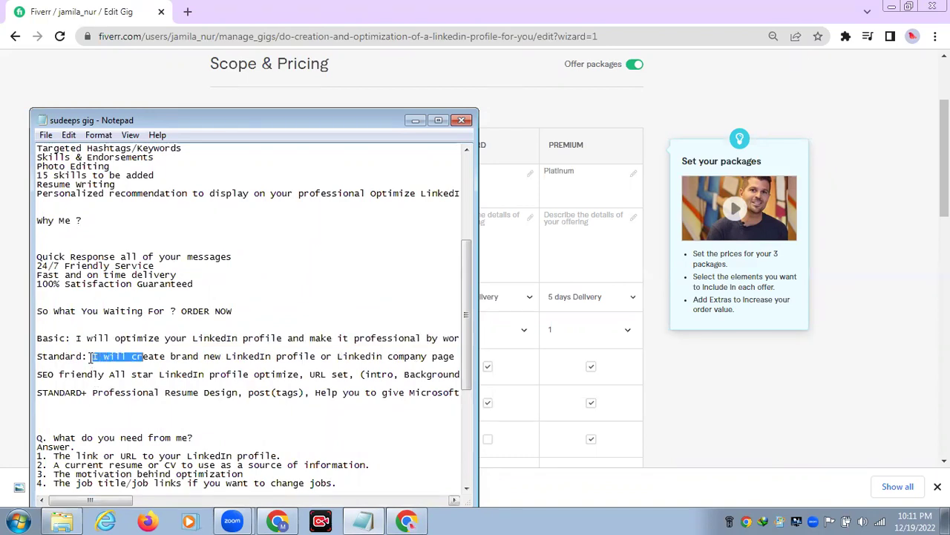
key("shift+Right")
key("shift+Right")
key("shift+Right")
key("shift+Right")
key("shift+Right")
key("shift+Right")
key("shift+Right")
key("shift+Right")
key("shift+Right")
key("shift+Right")
key("shift+Right")
key("shift+Right")
key("shift+Right")
key("shift+Right")
key("shift+Right")
key("shift+Right")
key("shift+Right")
key("shift+Right")
key("shift+Right")
key("shift+Right")
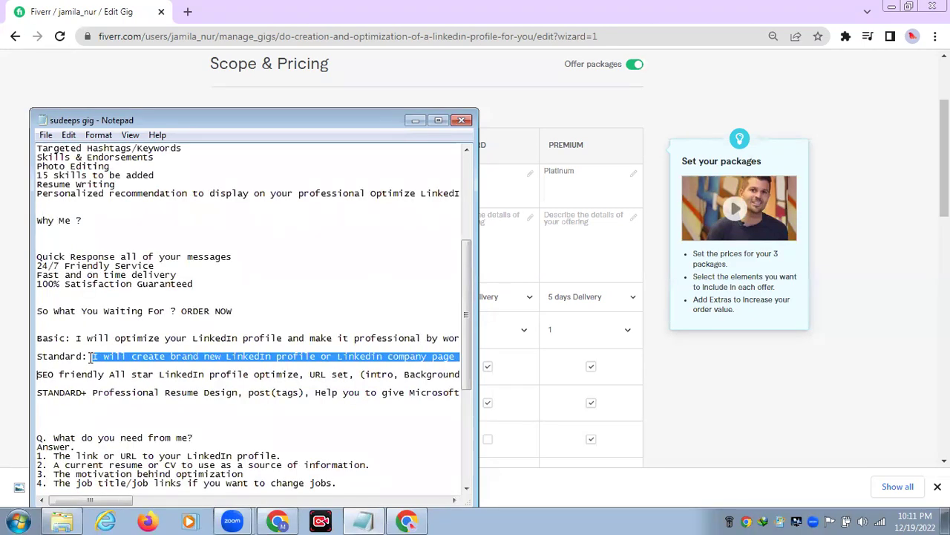
double_click(90, 357)
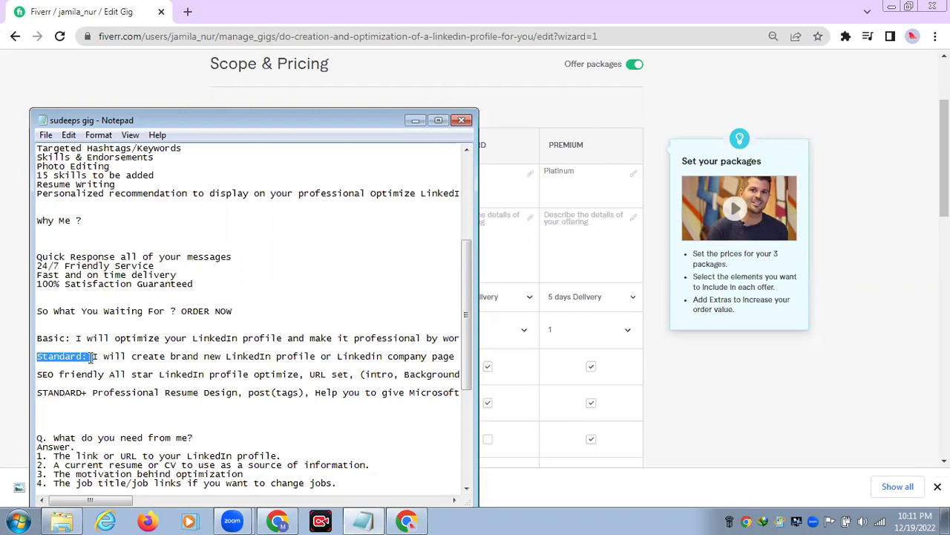
key("Left")
key("Right")
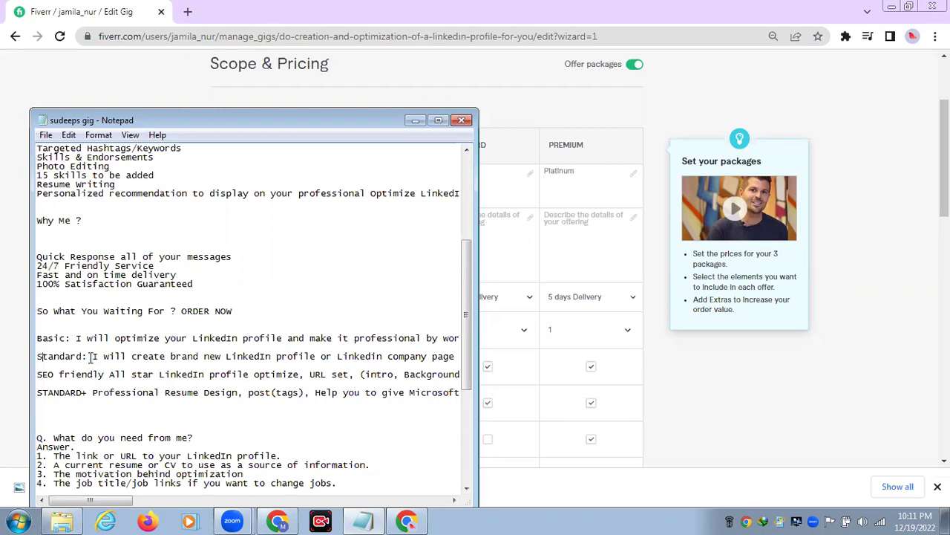
key("shift+Right")
key("shift+Right")
key("shift+Right")
key("shift+Right")
key("shift+Right")
key("shift+Right")
key("shift+Right")
key("shift+Right")
key("shift+Right")
key("shift+Right")
key("shift+Right")
key("shift+Right")
key("shift+Right")
key("shift+Right")
key("shift+Right")
key("shift+Right")
key("shift+Right")
key("shift+Right")
key("shift+Right")
key("shift+Right")
key("shift+Right")
key("shift+Right")
key("shift+Right")
key("shift+Right")
key("shift+Right")
key("shift+Right")
key("shift+Right")
key("shift+Right")
key("shift+Right")
key("shift+Right")
key("shift+Right")
key("shift+Right")
key("shift+Right")
key("shift+Right")
key("shift+Right")
key("shift+Right")
key("shift+Right")
key("shift+Right")
key("shift+Right")
key("shift+Right")
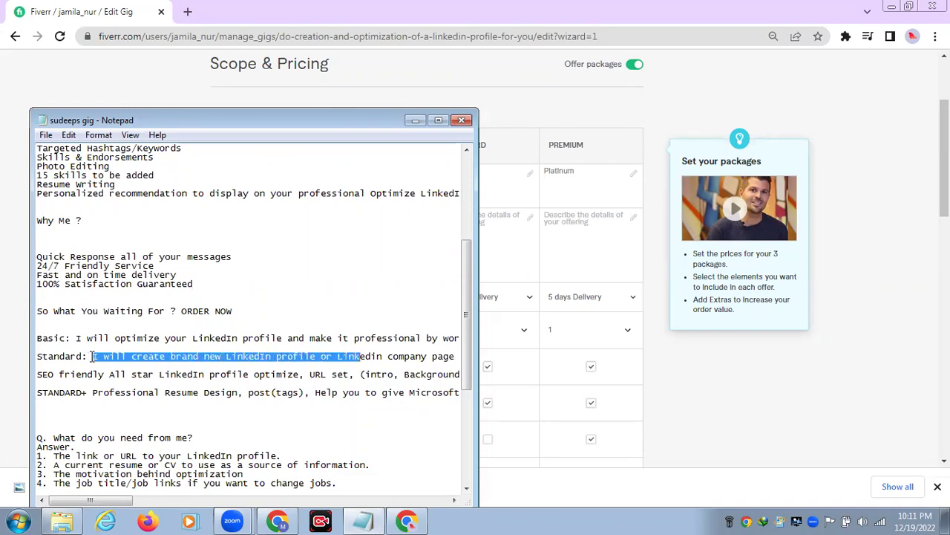
key("shift+Right")
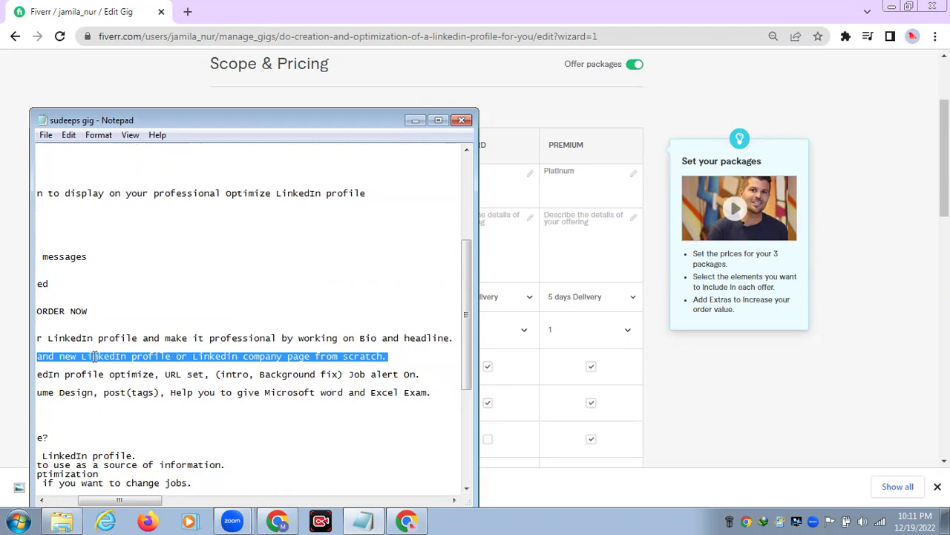
left_click(415, 123)
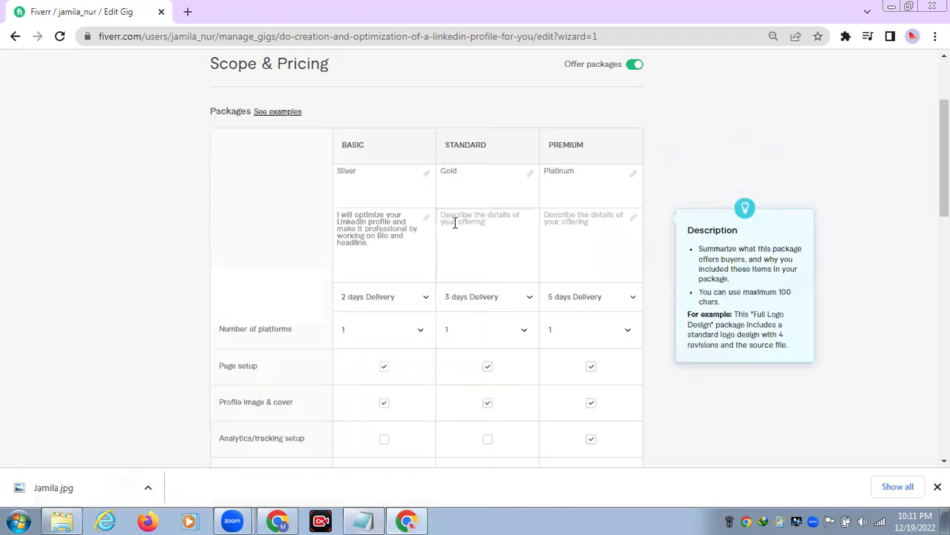
left_click(455, 222)
type("I will create brand new LinkedIn profile or LinkedIn company page from scratch.")
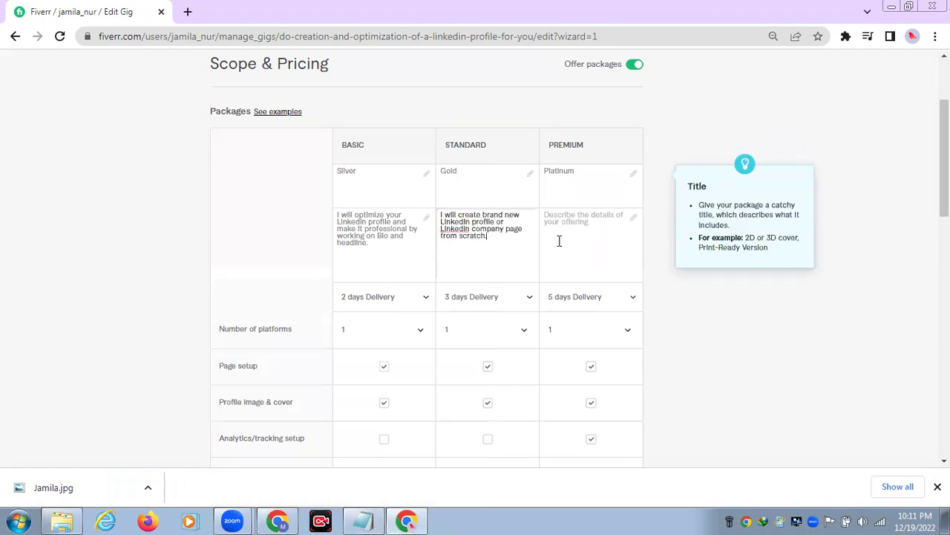
Step: Copy the SEO friendly package line into the Premium package description
left_click(363, 520)
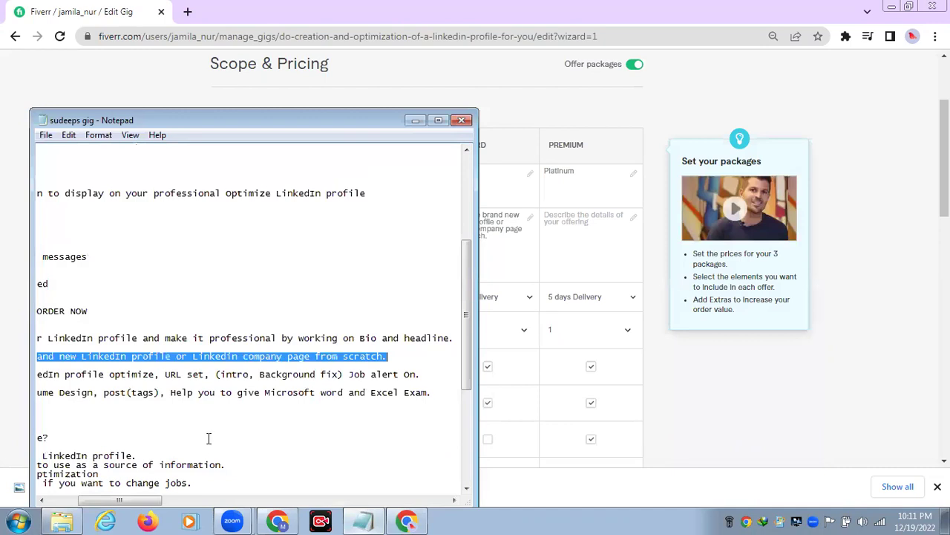
scroll(209, 438, "left", 5)
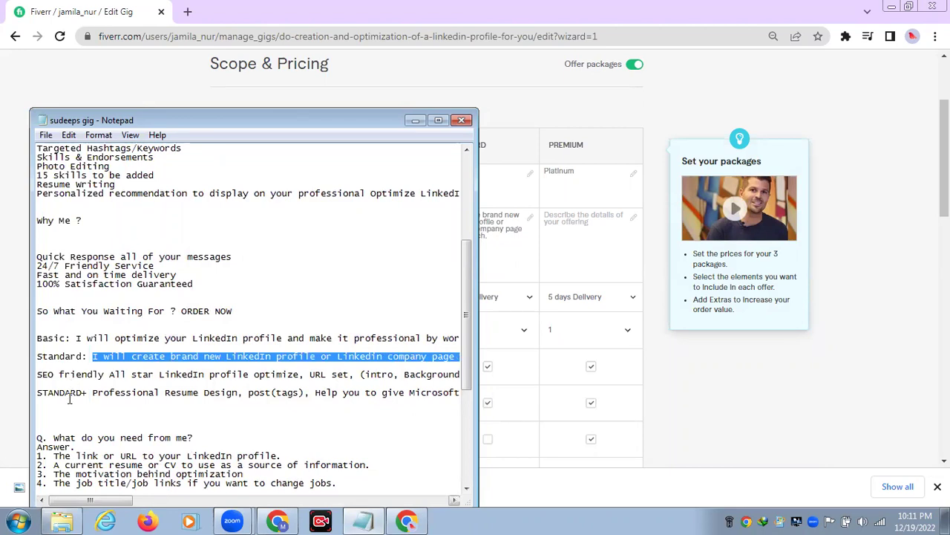
scroll(166, 387, "down", 1)
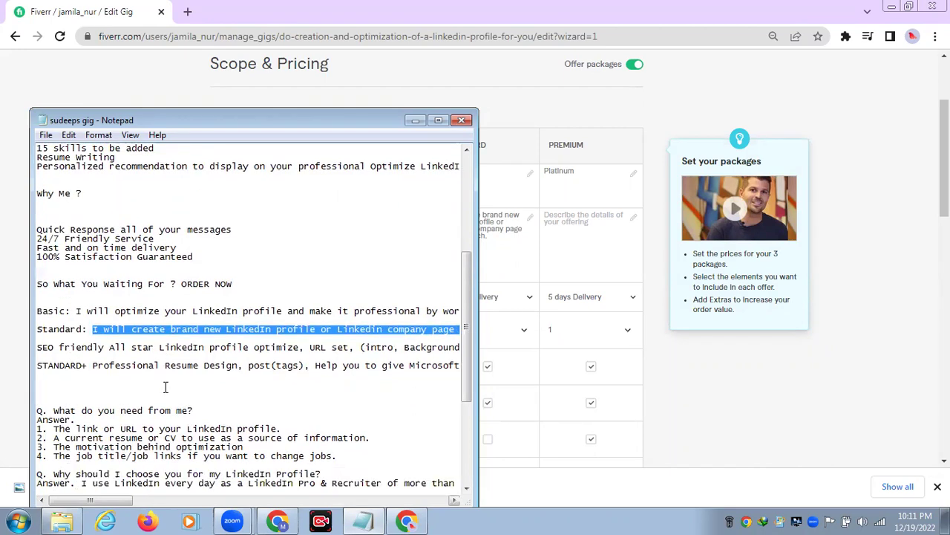
left_click(38, 349)
key("shift+Right")
key("shift+Right")
key("shift+Right")
key("shift+Right")
key("shift+Right")
key("shift+Right")
key("shift+Right")
key("shift+Right")
key("shift+Right")
key("shift+Right")
key("shift+Right")
key("shift+Right")
key("shift+Right")
key("shift+Right")
key("shift+Right")
key("shift+Right")
key("shift+Right")
key("shift+Right")
key("shift+Right")
key("shift+Right")
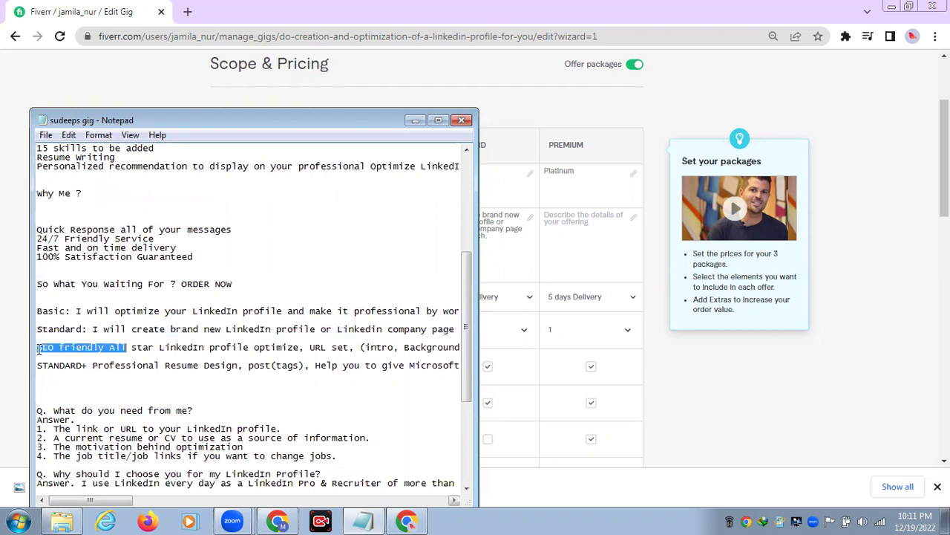
key("shift+Right")
key("shift+Right")
key("shift+Right")
key("shift+Right")
key("shift+Right")
key("shift+Right")
key("shift+Right")
key("shift+Right")
key("shift+Right")
key("shift+Right")
key("shift+Right")
key("shift+Right")
key("shift+Right")
key("shift+Right")
key("shift+Right")
key("shift+Right")
key("shift+Right")
key("shift+Right")
key("shift+Right")
key("shift+Right")
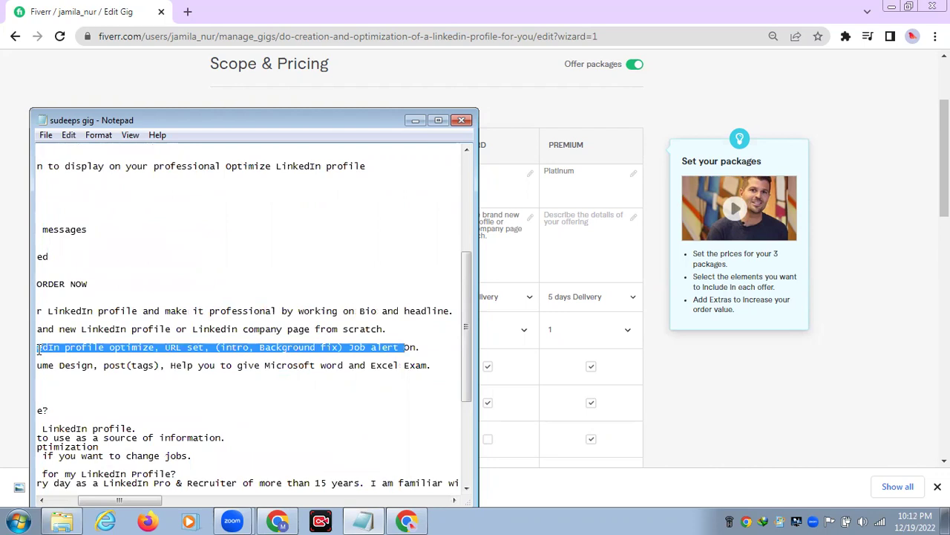
key("shift+Right")
left_click(414, 120)
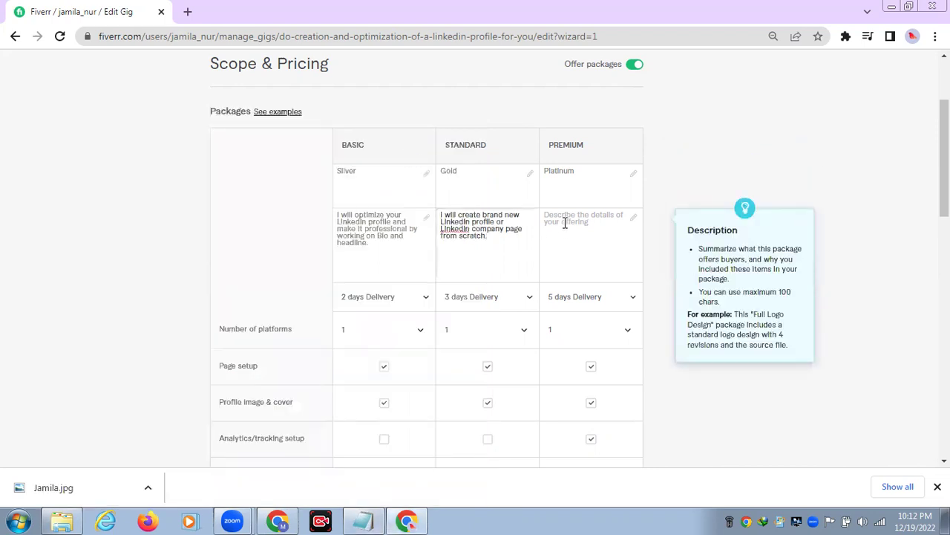
type("SEO friendly All star LinkedIn profile optimize, URL set, (Intro, Background fix) Job alert On.")
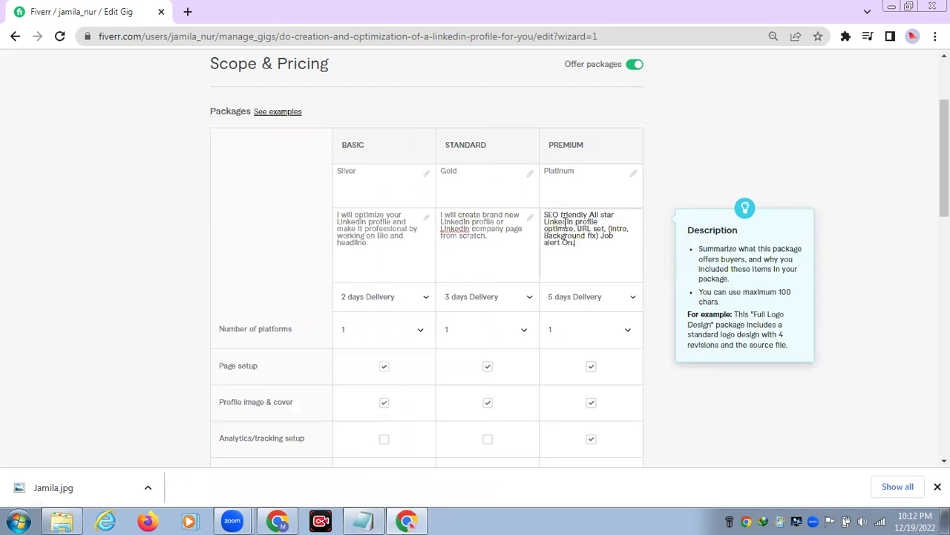
scroll(643, 245, "down", 6)
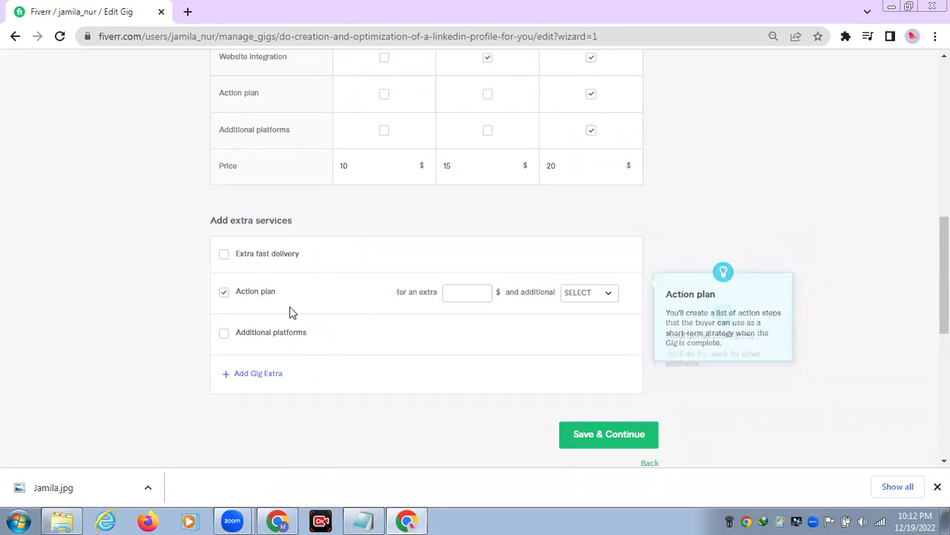
Step: Enable Extra fast delivery: Basic 1 day for $5, Standard 1 day, Premium 2 days for $5
left_click(224, 259)
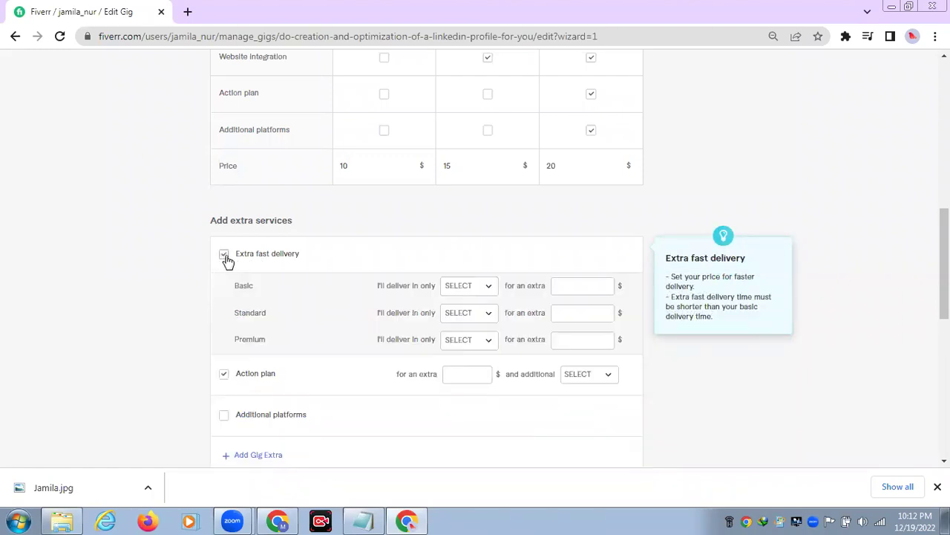
left_click(490, 290)
left_click(472, 349)
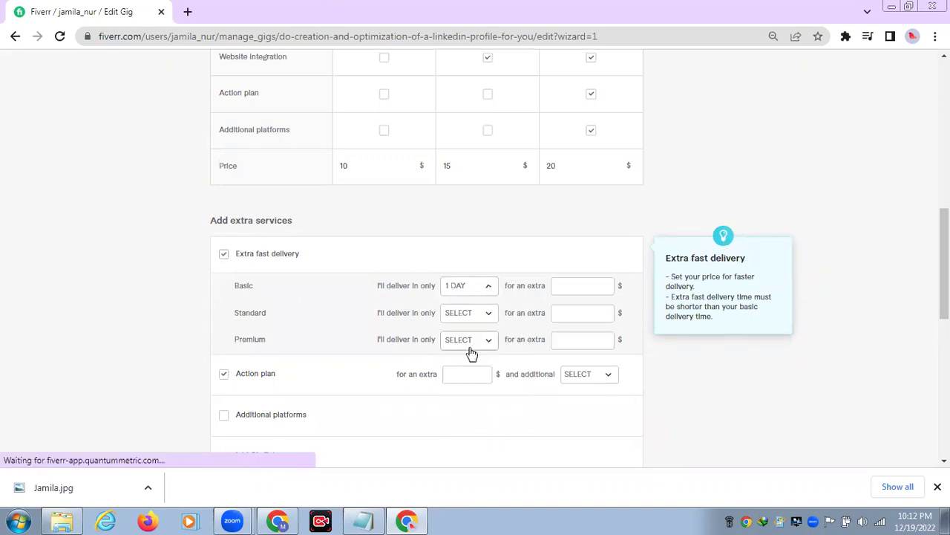
left_click(603, 285)
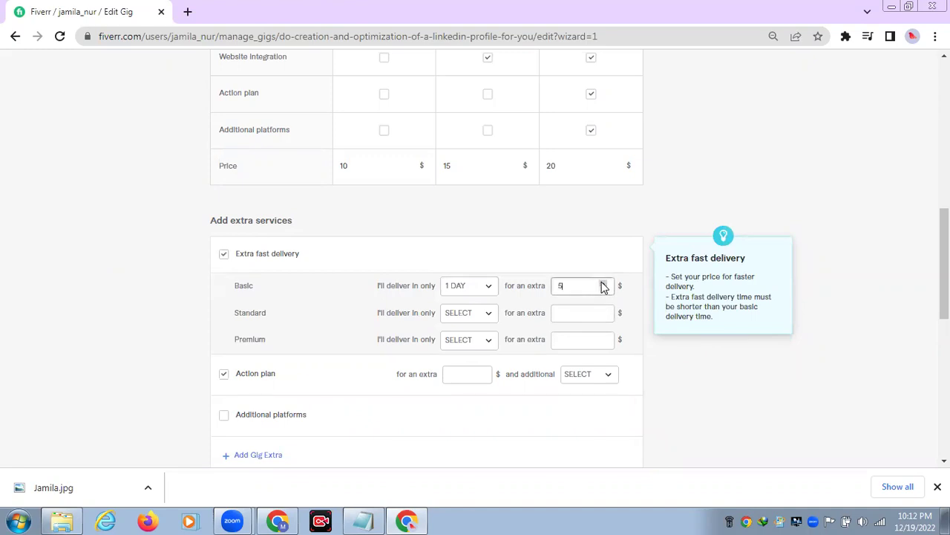
left_click(490, 318)
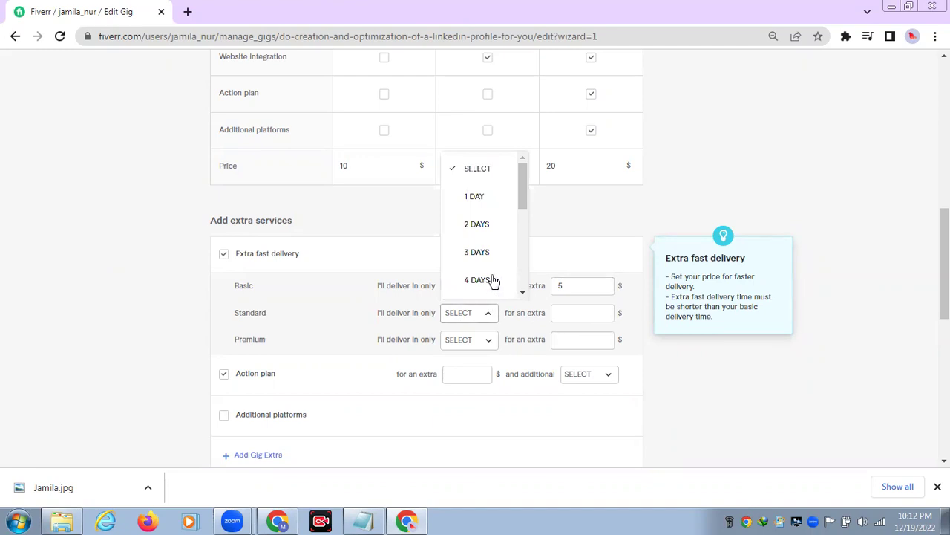
left_click(481, 198)
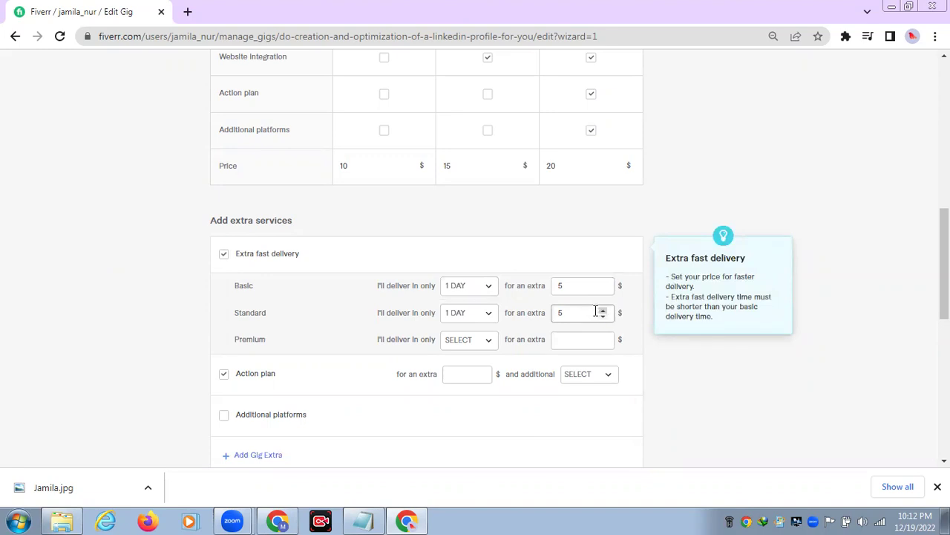
left_click(490, 345)
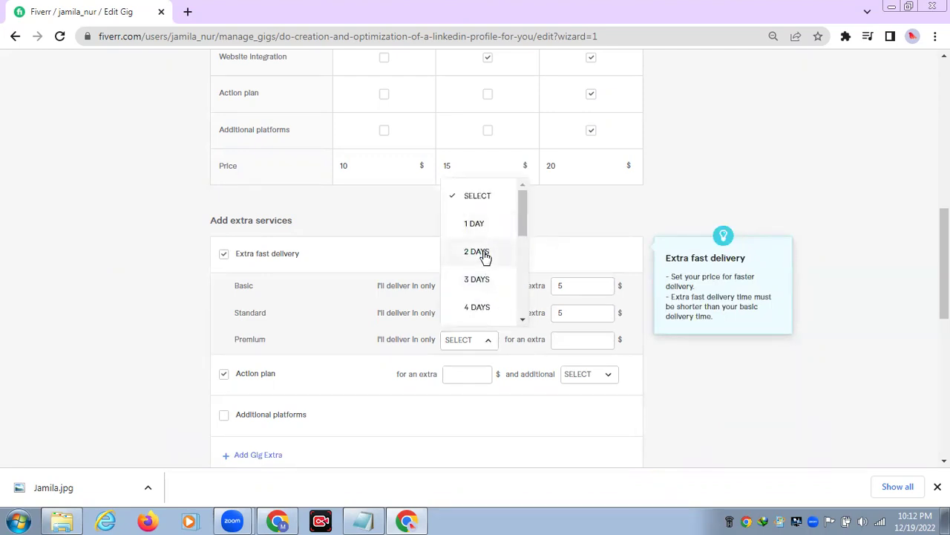
left_click(482, 253)
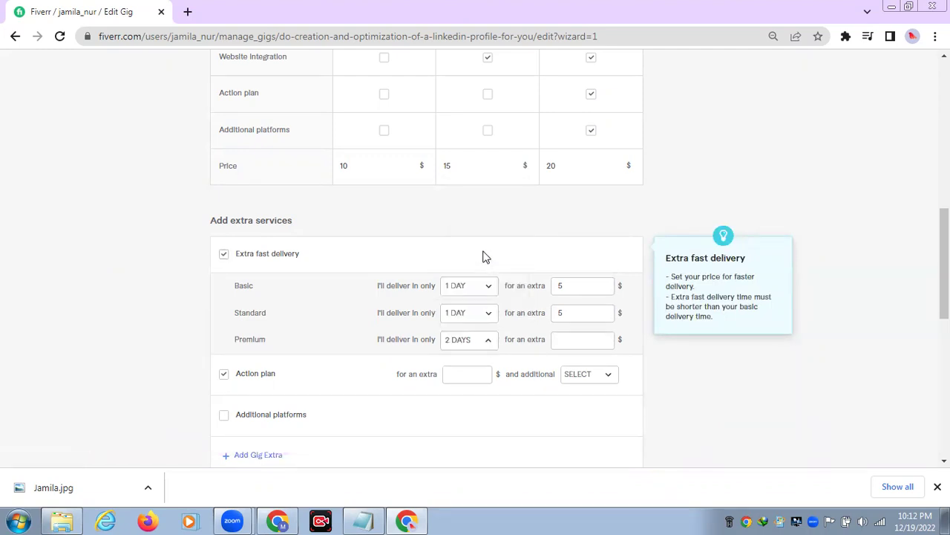
left_click(603, 337)
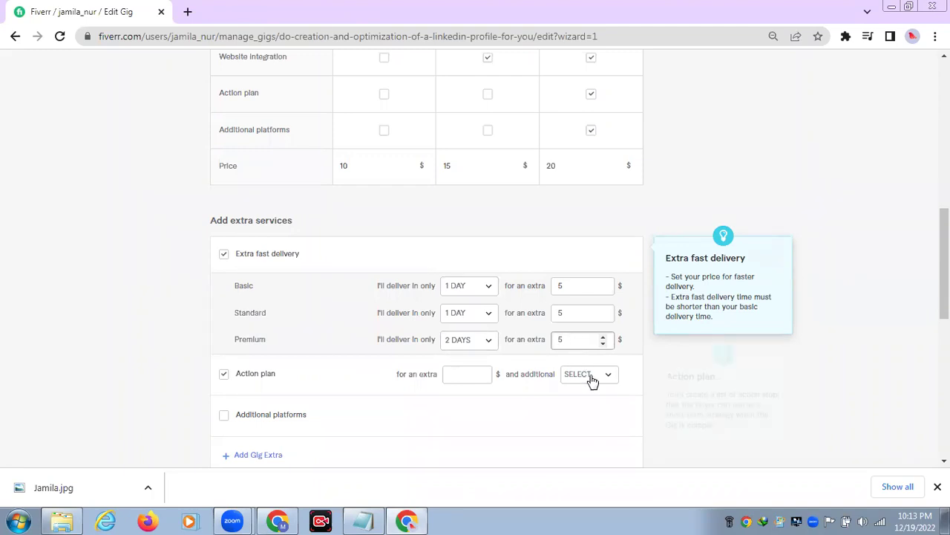
scroll(613, 399, "down", 1)
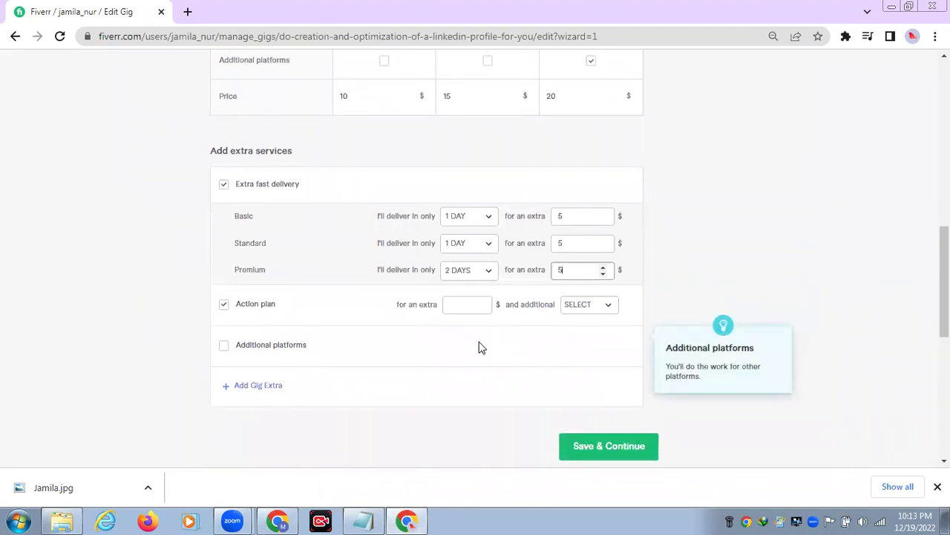
scroll(491, 173, "up", 3)
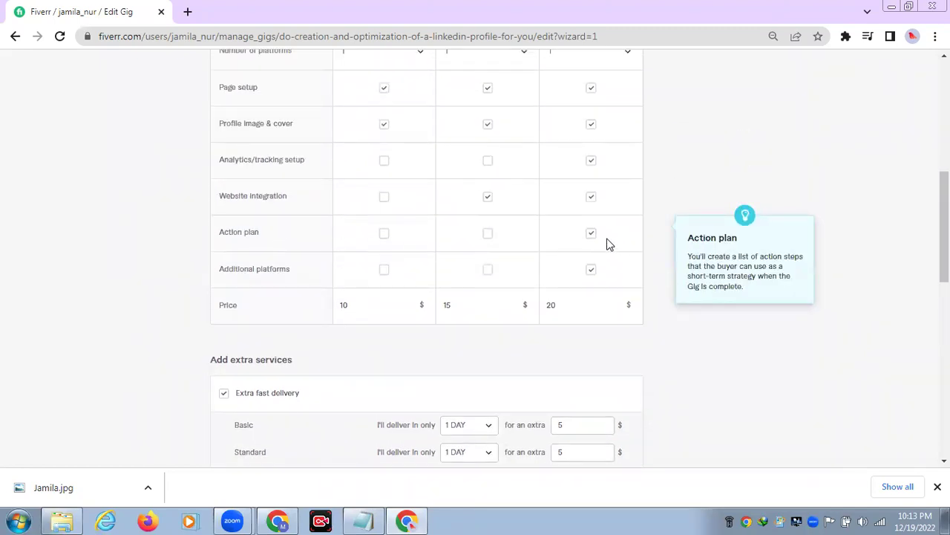
scroll(594, 308, "down", 1)
scroll(594, 308, "down", 3)
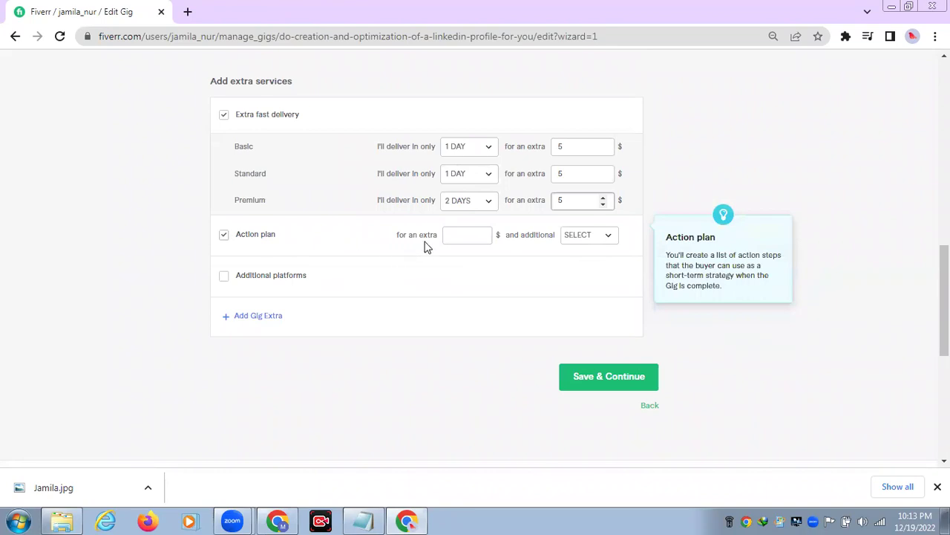
Step: Price the Action plan extra at $5 with 1 additional day, and save the pricing
left_click(483, 235)
type("5")
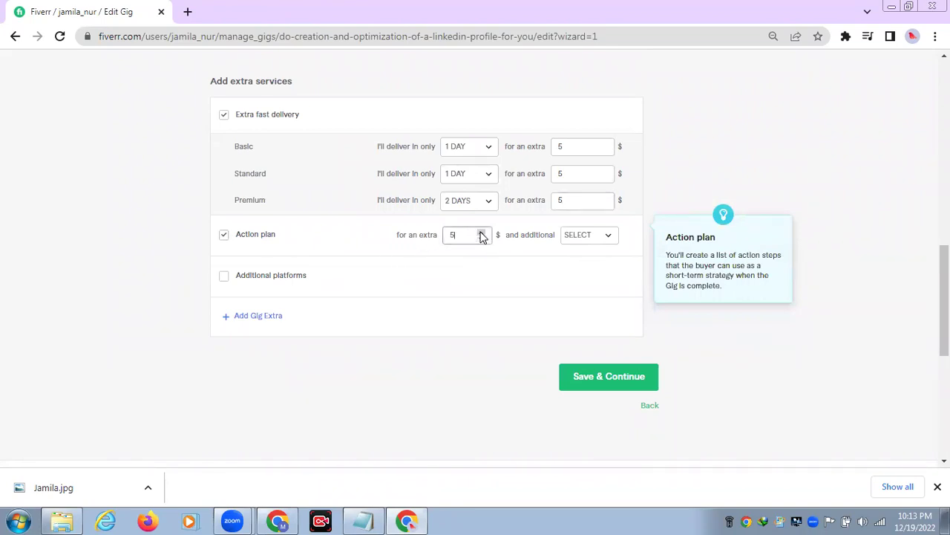
left_click(607, 237)
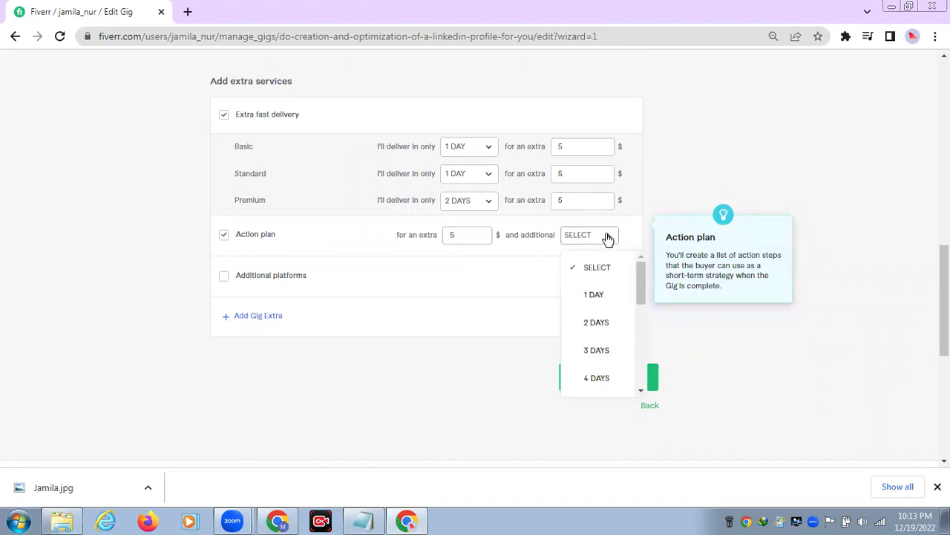
left_click(596, 297)
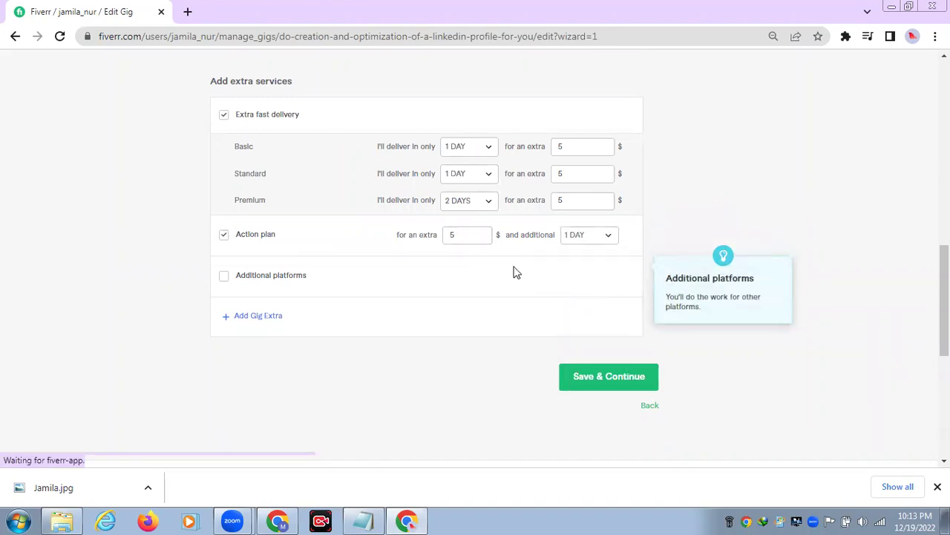
mouse_move(183, 107)
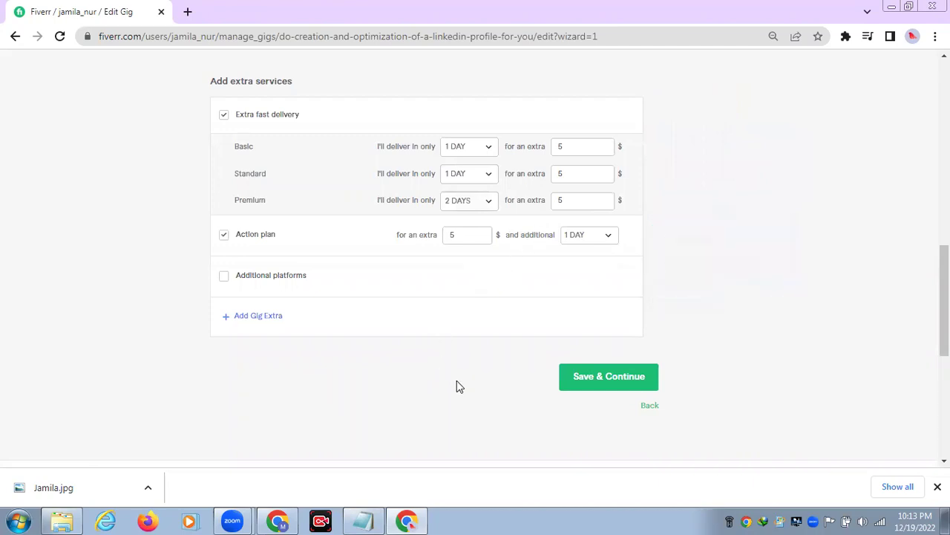
left_click(616, 380)
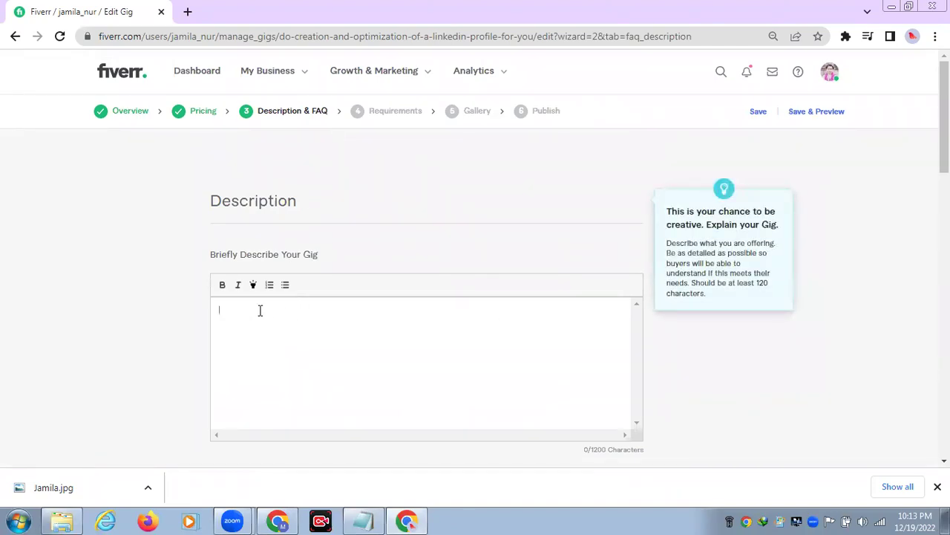
Step: Bring the gig notes back and scroll to the drafted description text
scroll(341, 252, "down", 2)
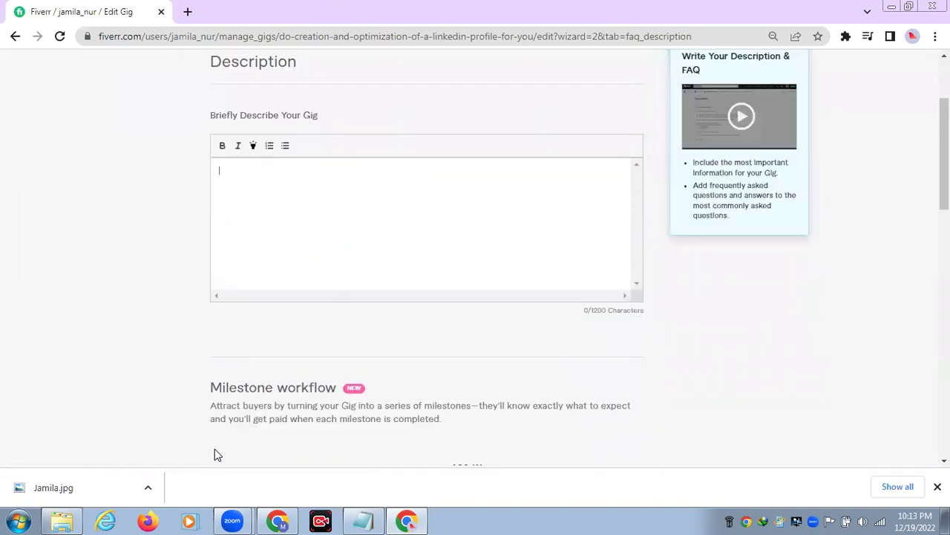
left_click(363, 520)
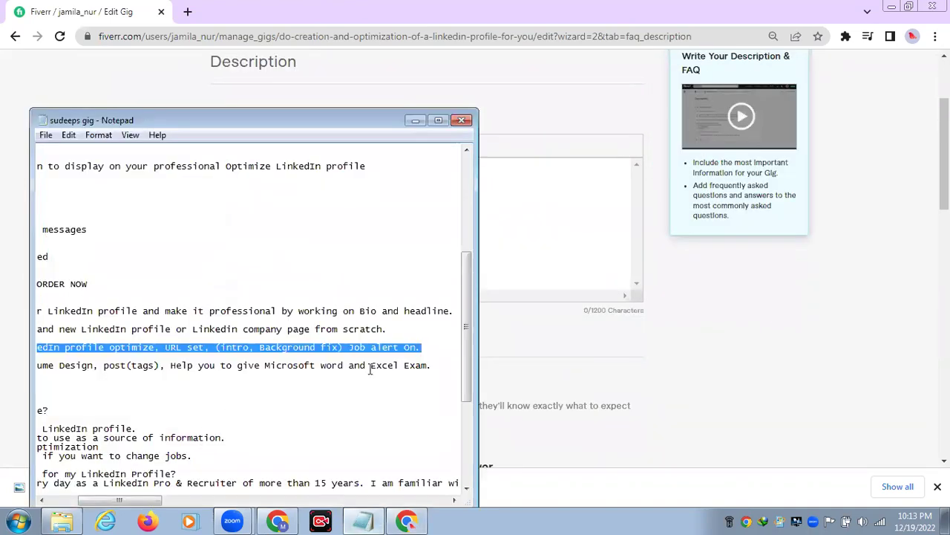
scroll(463, 349, "down", 3)
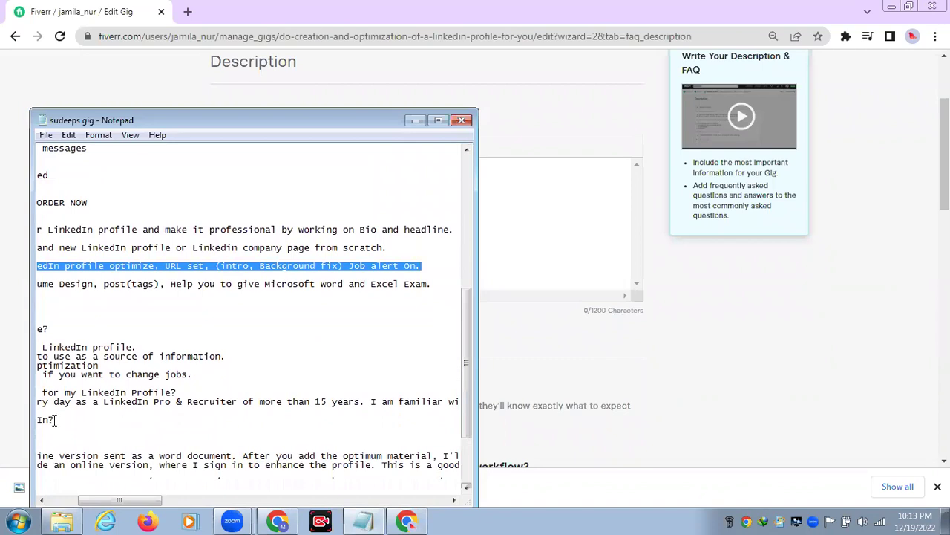
left_click_drag(78, 502, 46, 503)
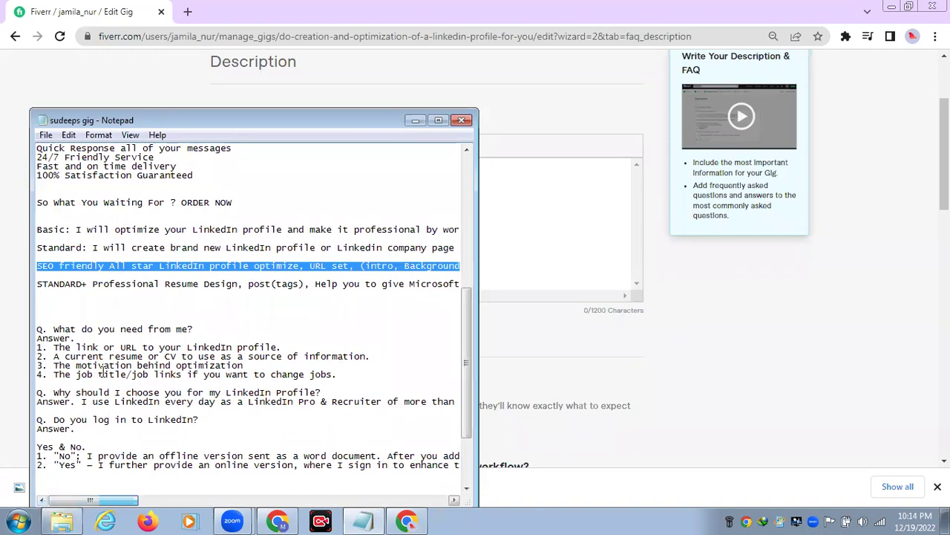
scroll(107, 365, "down", 3)
scroll(109, 363, "down", 1)
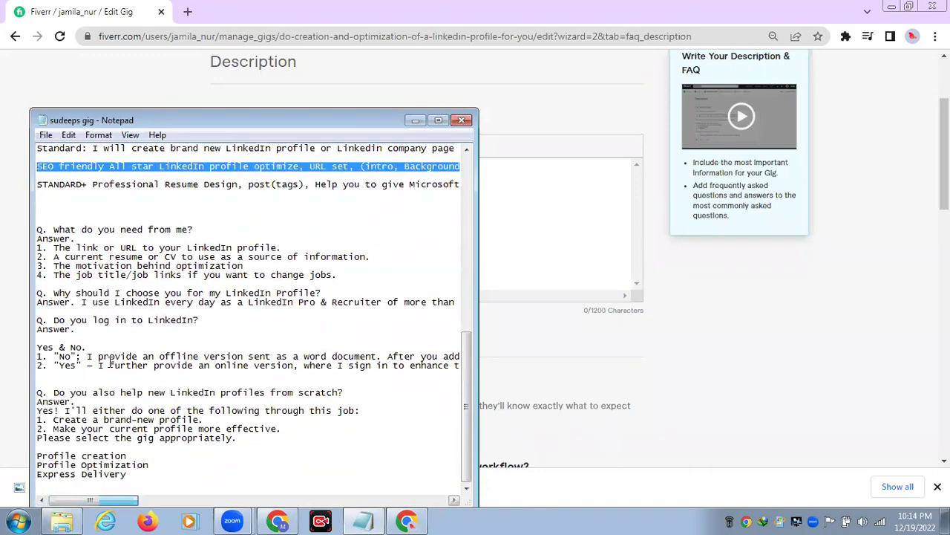
scroll(110, 362, "up", 3)
scroll(110, 362, "up", 11)
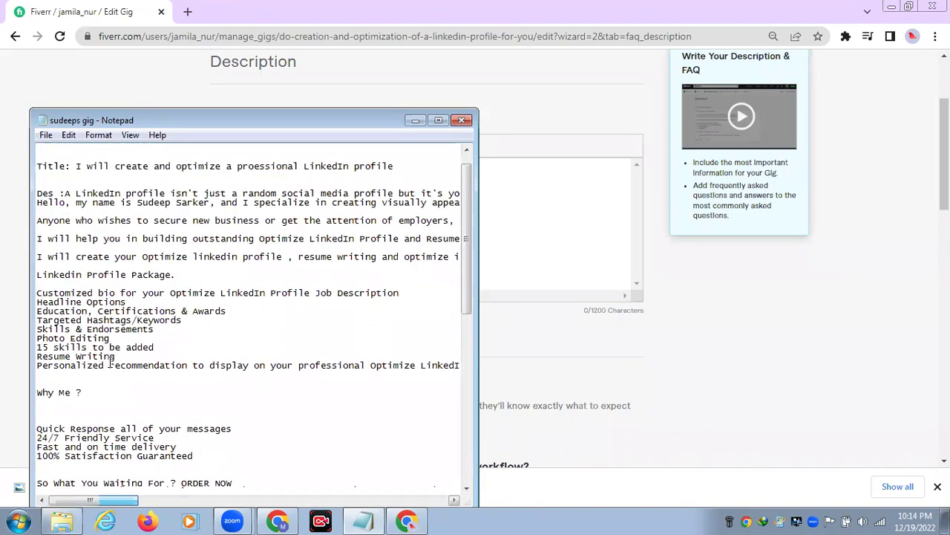
scroll(110, 361, "up", 1)
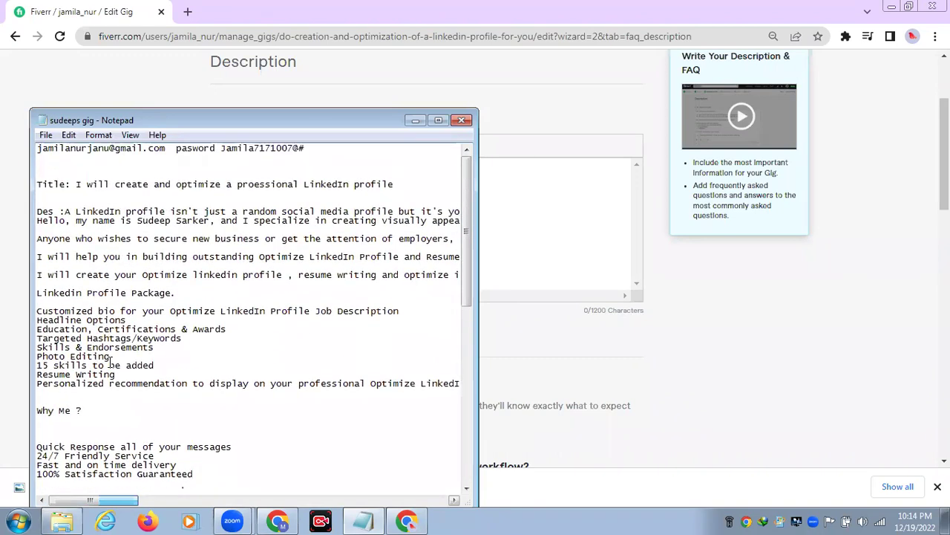
Step: Select the description text from LinkedIn down through the ORDER NOW line
double_click(67, 213)
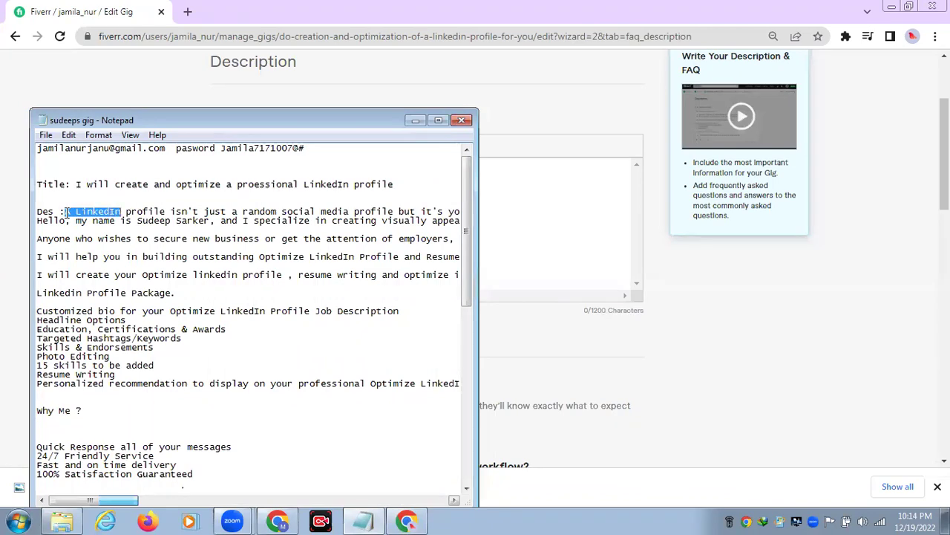
key("shift+Down")
key("shift+Down")
key("shift+Down")
key("shift+Down")
key("shift+Down")
key("shift+Down")
key("shift+Down")
key("shift+Down")
key("shift+Down")
key("shift+Down")
key("shift+Down")
key("shift+Down")
key("shift+Down")
key("shift+Down")
key("shift+Down")
key("shift+Down")
key("shift+Down")
key("shift+Down")
key("shift+Down")
key("shift+Down")
key("shift+Down")
key("shift+Down")
key("shift+Down")
key("shift+Down")
key("shift+Down")
key("shift+Down")
key("shift+Down")
key("shift+Down")
key("shift+Down")
key("shift+Down")
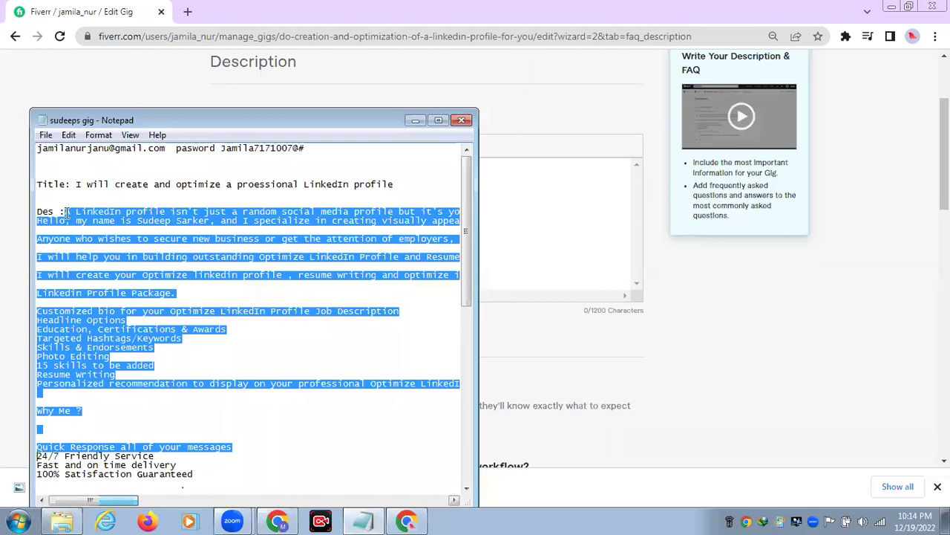
key("shift+Down")
key("shift+Down")
key("shift+Down")
key("shift+Down")
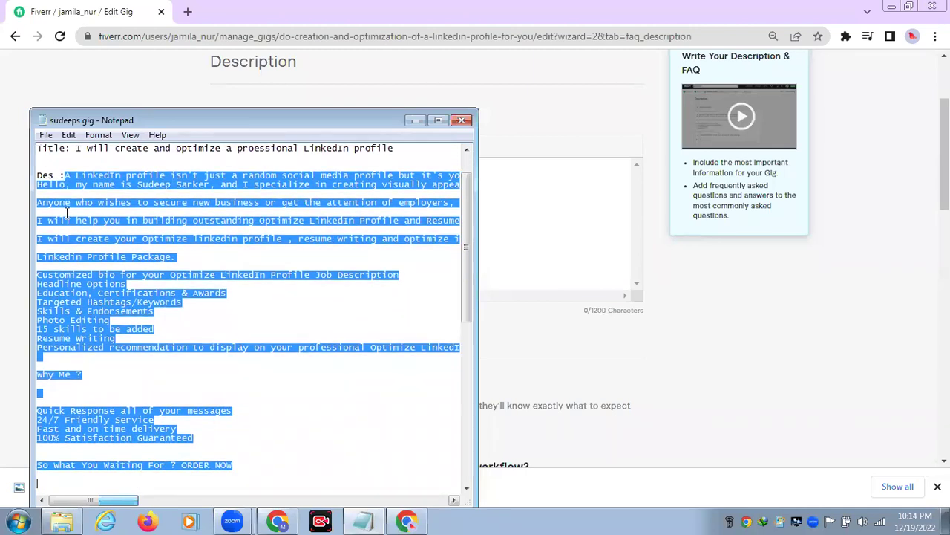
key("shift+Up")
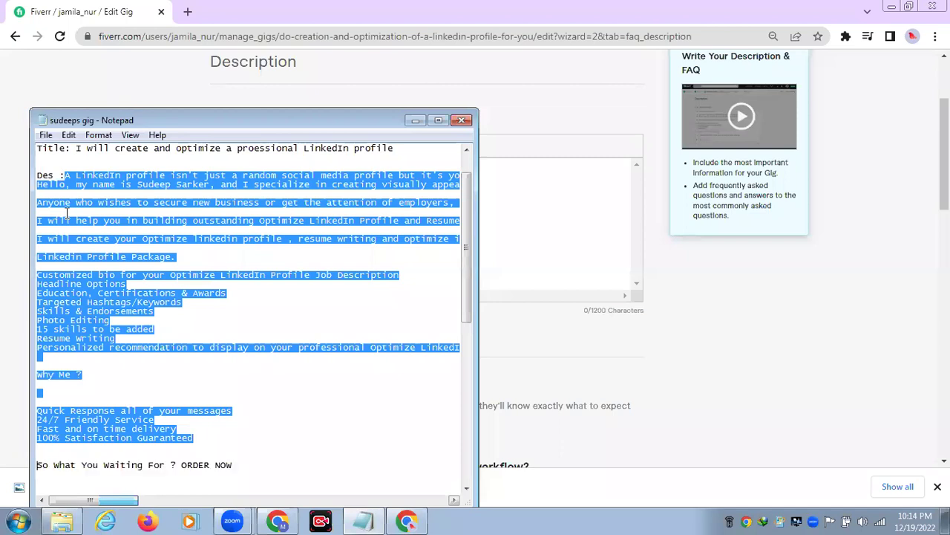
key("shift+Down")
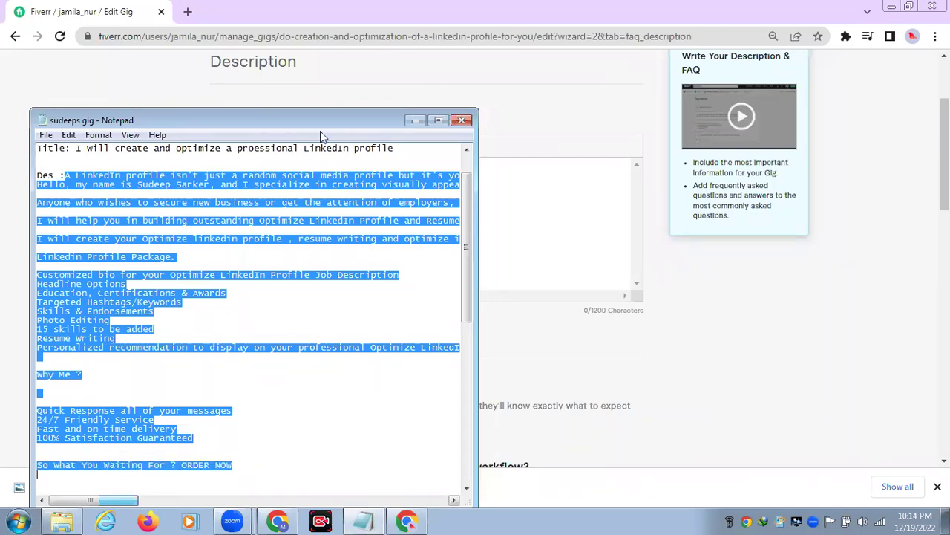
Step: Paste the description and replace the original author's name with the seller's own name
left_click(416, 120)
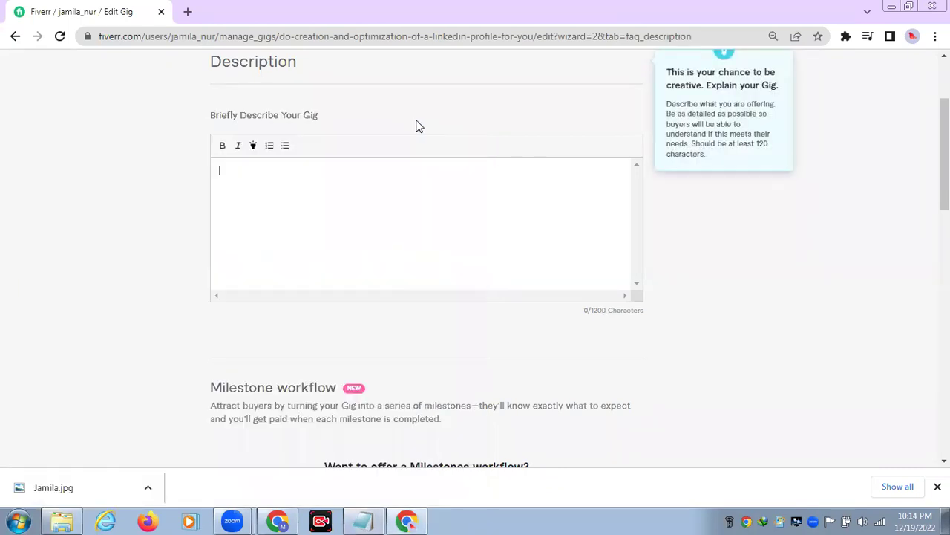
left_click(282, 178)
key("ctrl+v")
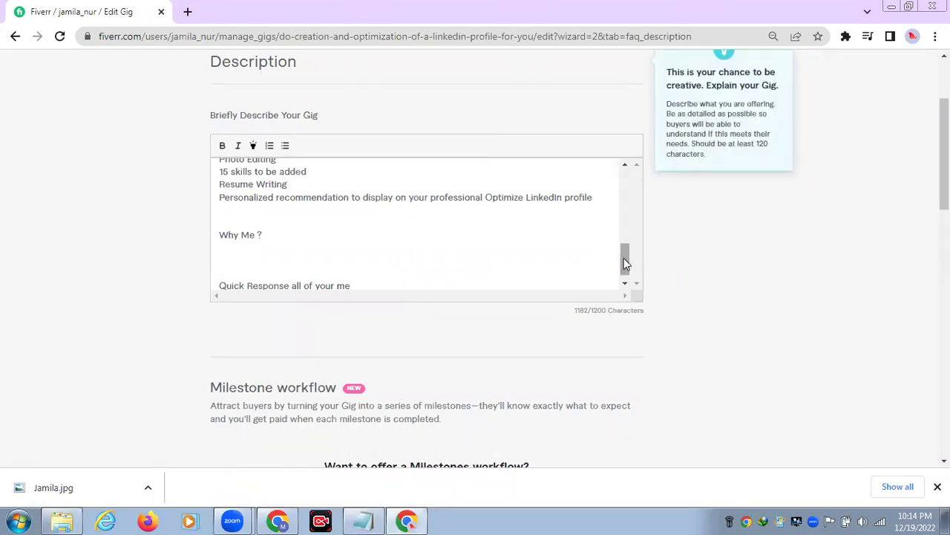
scroll(624, 264, "up", 10)
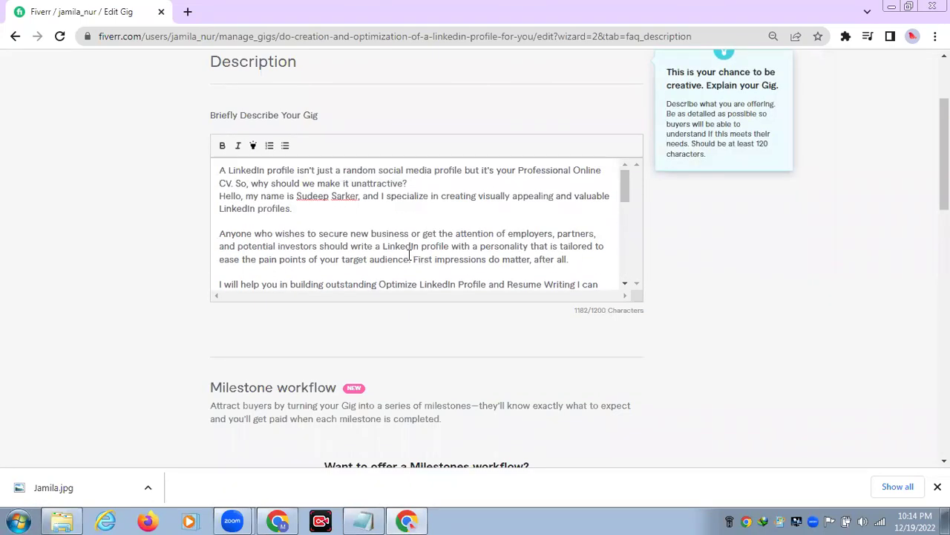
left_click(360, 196)
key("BackSpace")
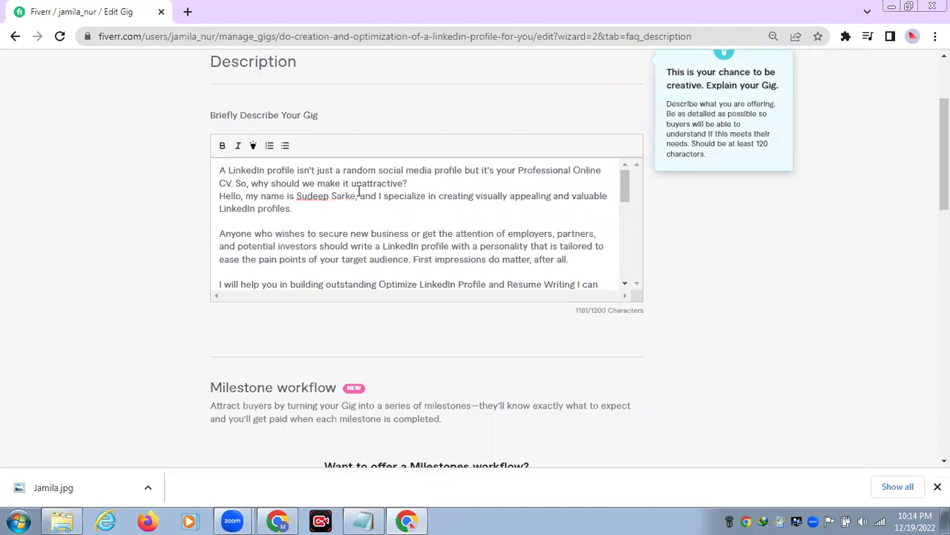
key("BackSpace")
key("BackSpace")
key("BackSpace")
key("BackSpace")
key("BackSpace")
key("BackSpace")
key("BackSpace")
key("BackSpace")
key("BackSpace")
key("BackSpace")
key("BackSpace")
key("BackSpace")
key("BackSpace")
key("BackSpace")
type("s ")
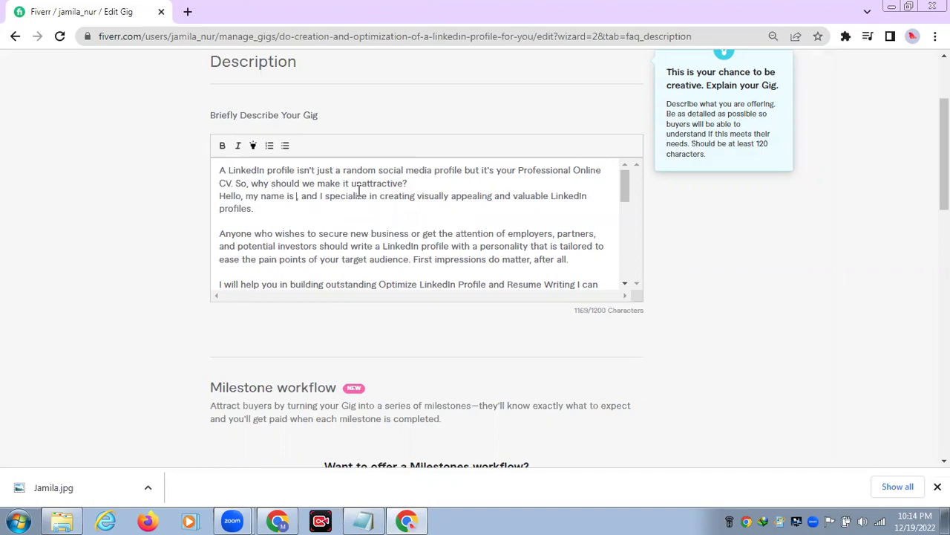
type("Jamila")
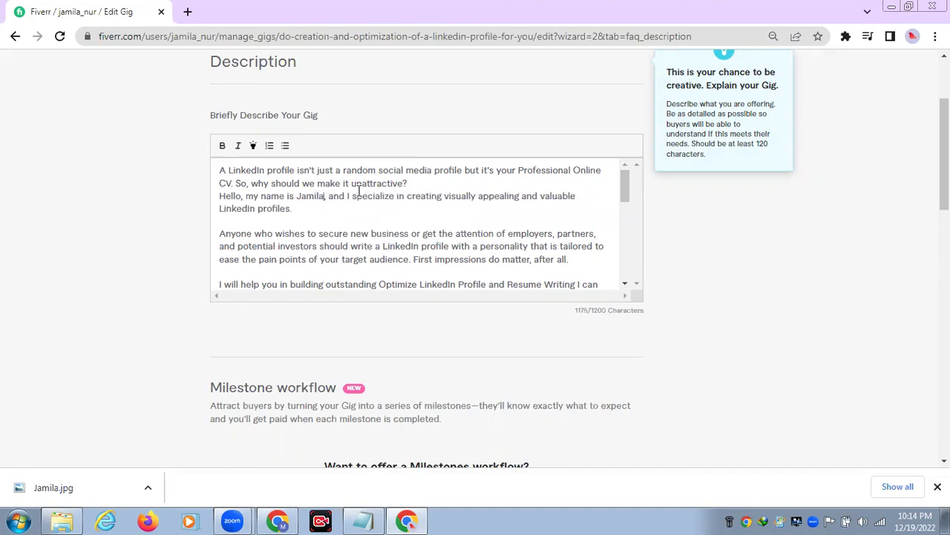
type(" Nur")
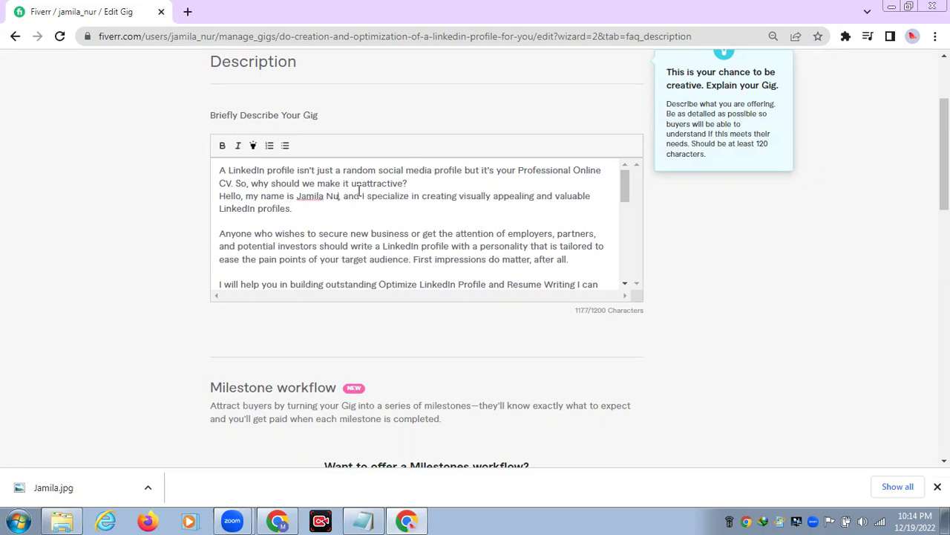
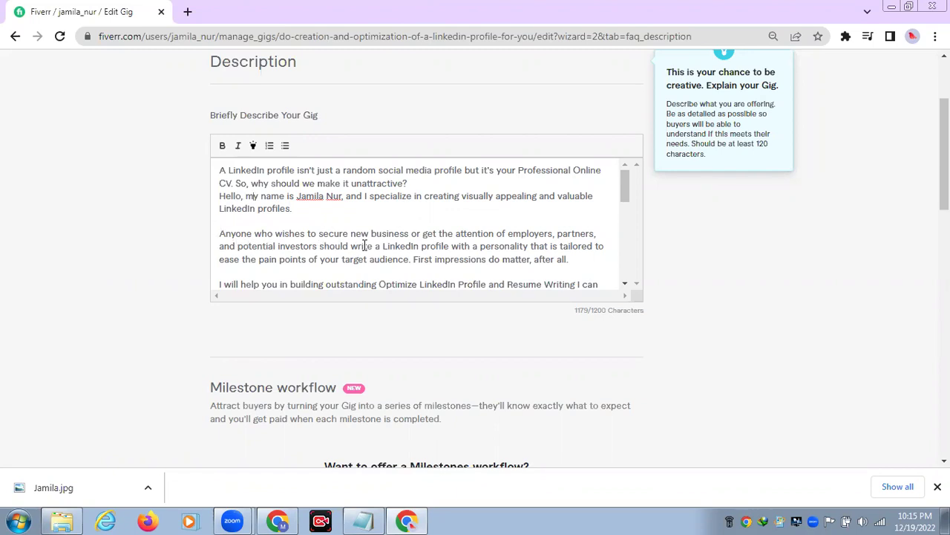
Step: Correct the first two 'Linkedin' words in the opening paragraph to 'LinkedIn'
left_click_drag(626, 187, 625, 224)
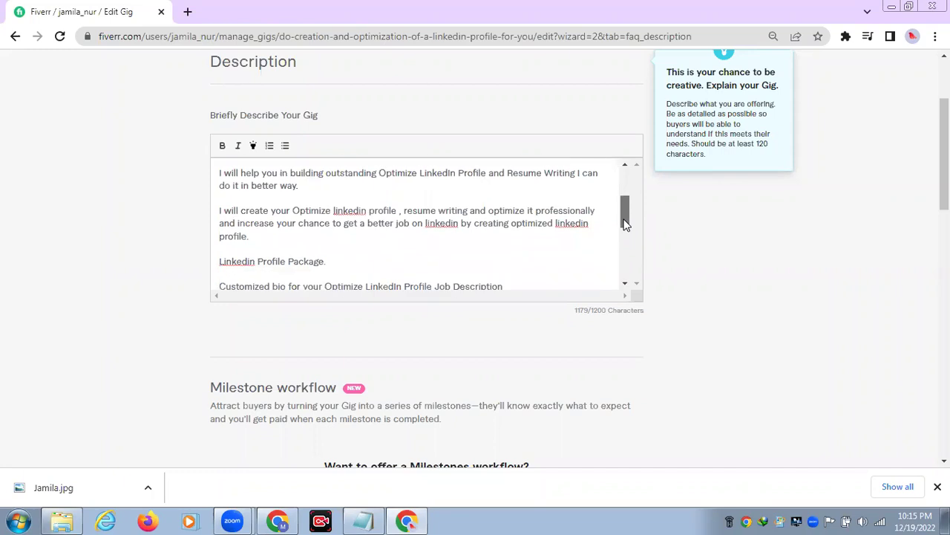
left_click(336, 212)
key("BackSpace")
type("l")
key("BackSpace")
type("L")
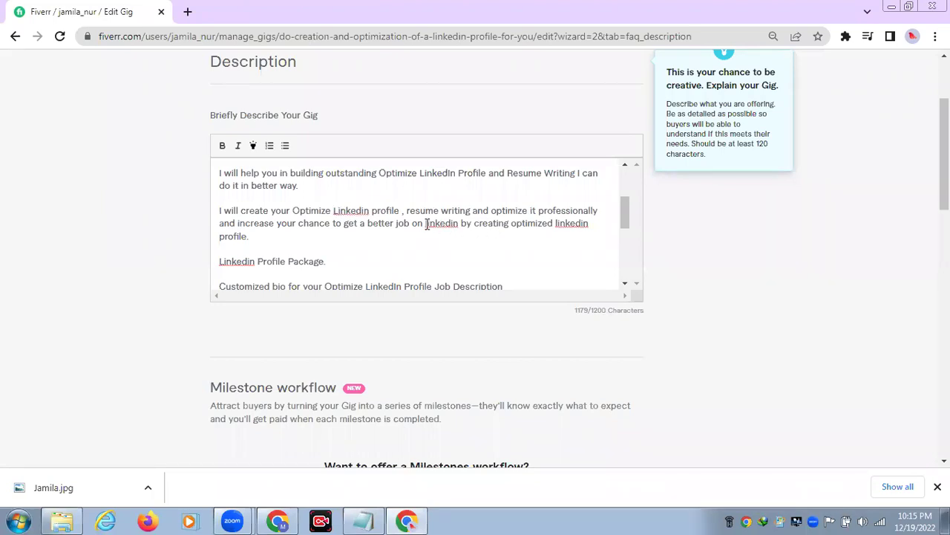
left_click(427, 224)
key("BackSpace")
type("l")
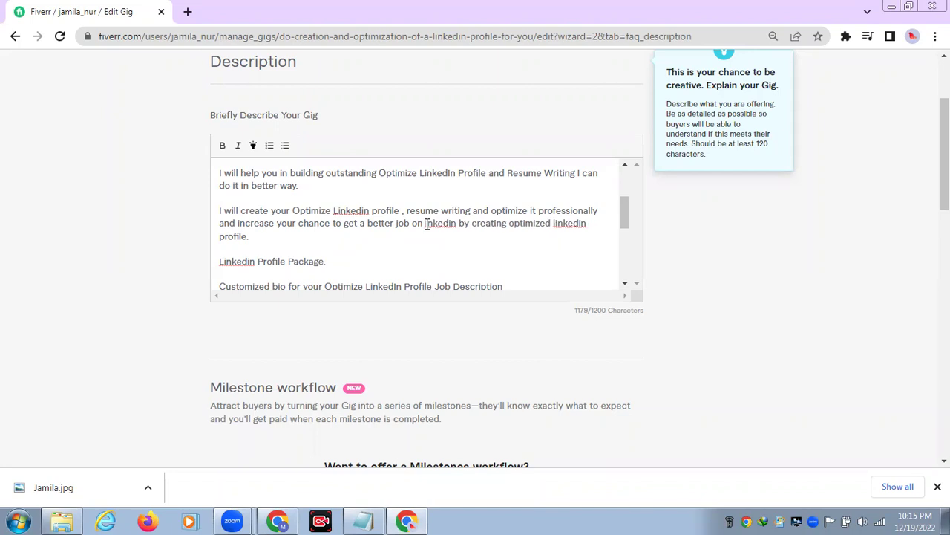
key("BackSpace")
type("L")
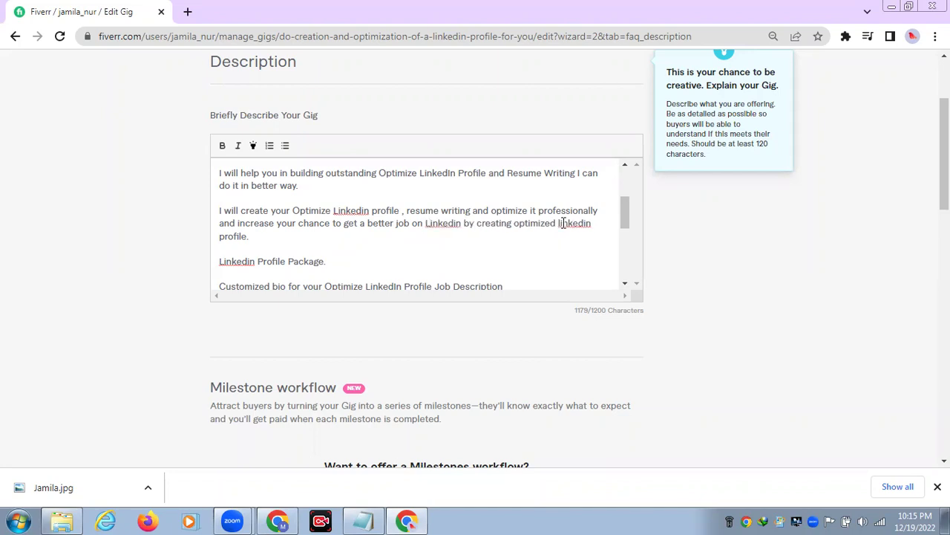
Step: Fix the next 'Linkedin' and the 'linkedin' after 'optimized' to read 'LinkedIn'
left_click(456, 226)
key("BackSpace")
type("I")
left_click(562, 225)
key("BackSpace")
type("L")
key("BackSpace")
type("In")
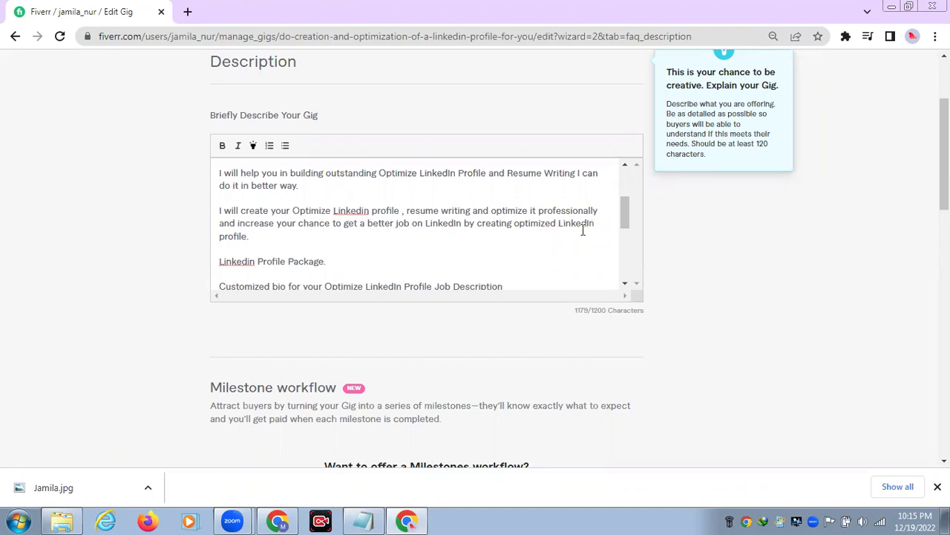
Step: Correct 'Linkedin' in 'Linkedin Profile Package' and the second paragraph to 'LinkedIn'
left_click(251, 262)
key("BackSpace")
type("I")
left_click(366, 211)
key("BackSpace")
type("I")
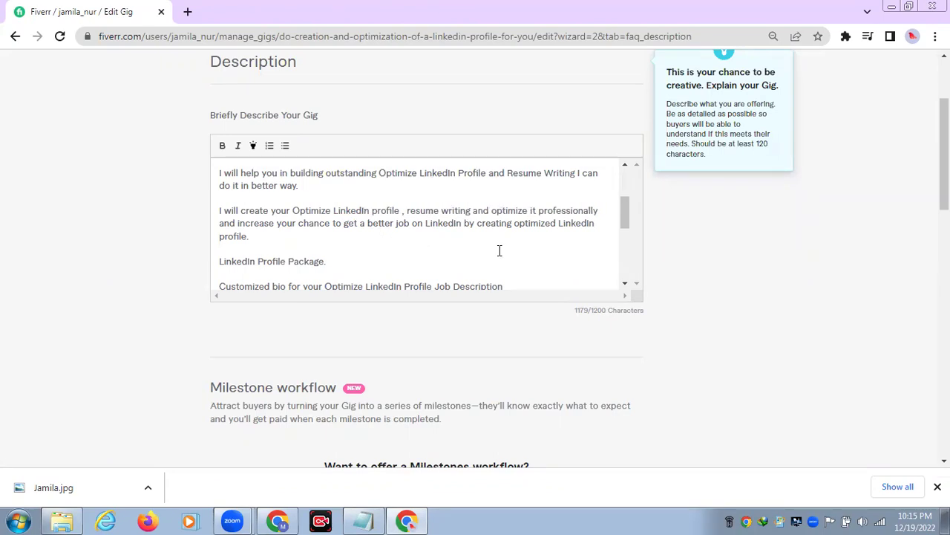
left_click(626, 244)
Step: Bold the seller's name in the 'Hello, my name is…' opening line
scroll(623, 238, "down", 1)
scroll(624, 239, "up", 3)
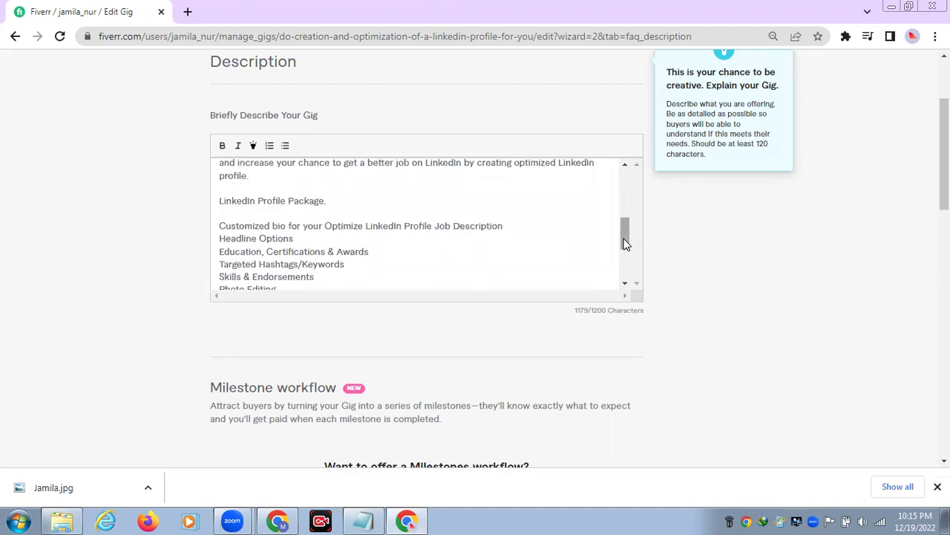
scroll(624, 239, "up", 4)
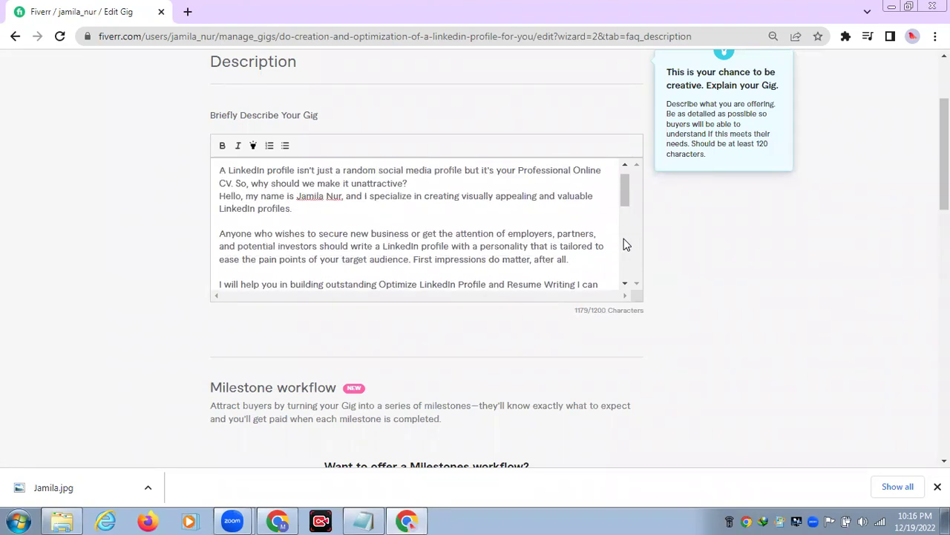
scroll(623, 242, "down", 5)
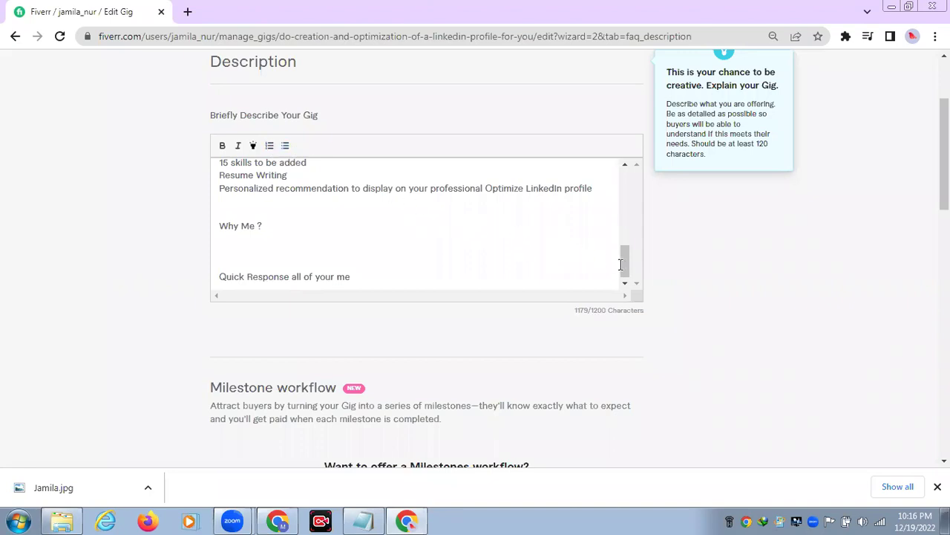
scroll(624, 271, "up", 3)
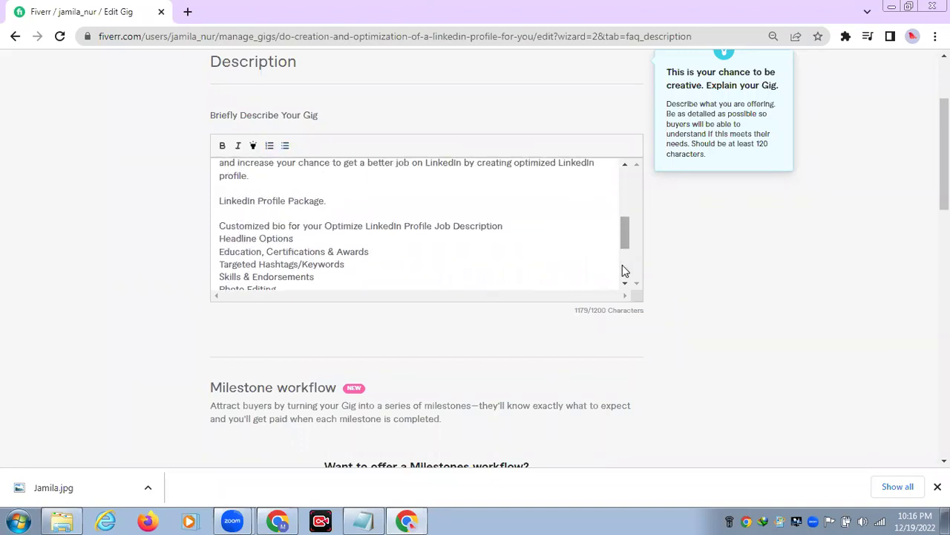
scroll(624, 271, "up", 5)
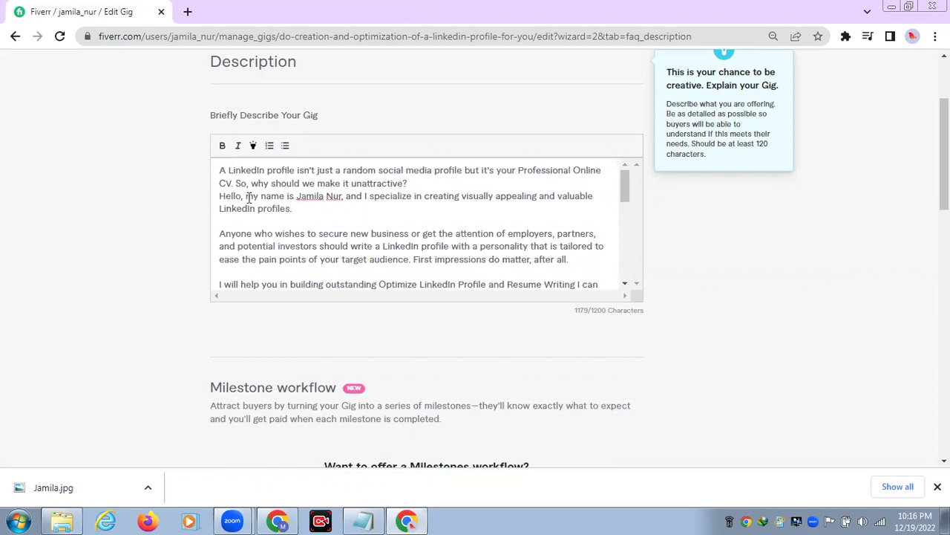
left_click_drag(296, 197, 342, 196)
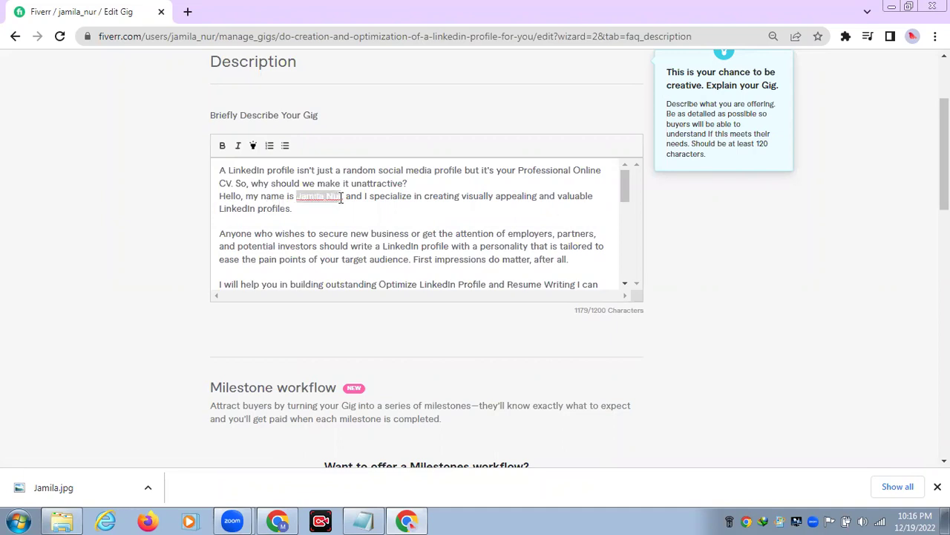
left_click(221, 146)
left_click(292, 209)
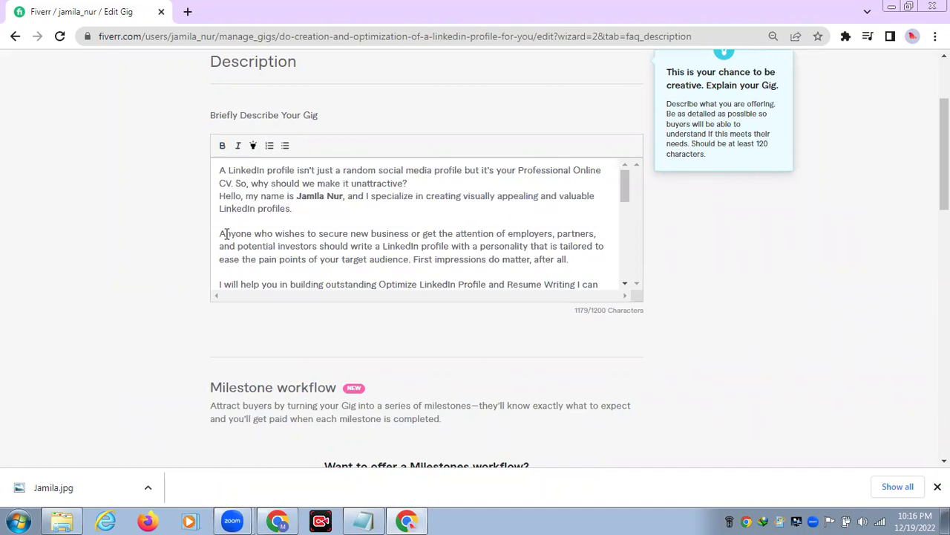
Step: Scroll down to the description's closing 'Why Me ?' section
scroll(226, 235, "down", 2)
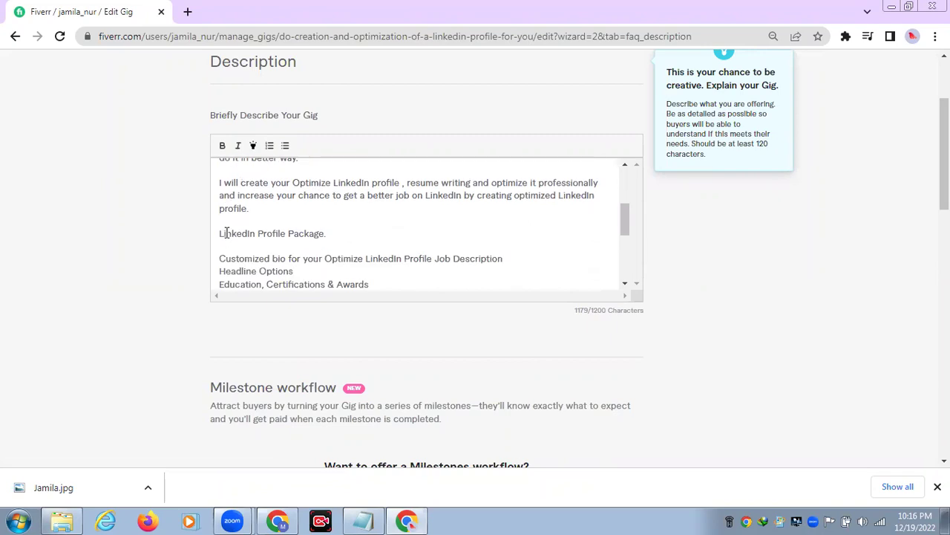
scroll(226, 235, "down", 1)
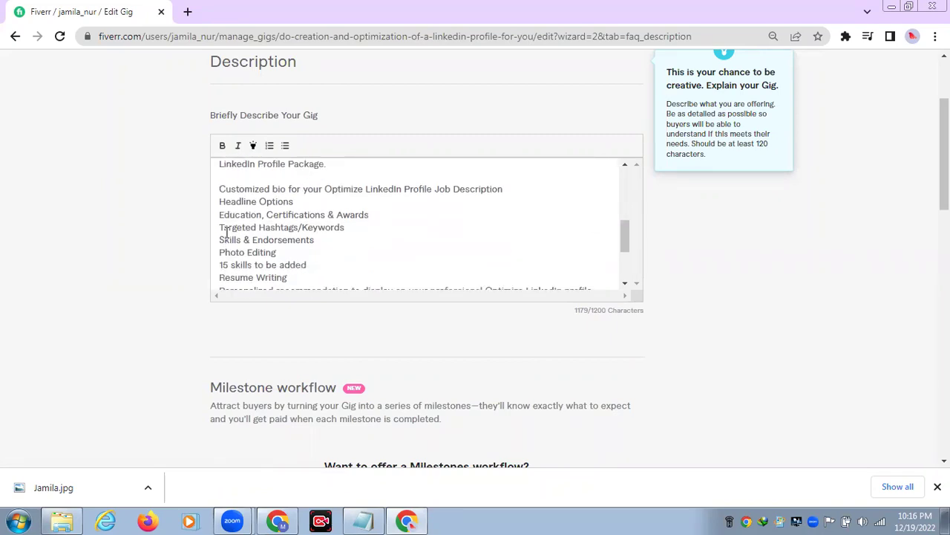
scroll(226, 233, "down", 1)
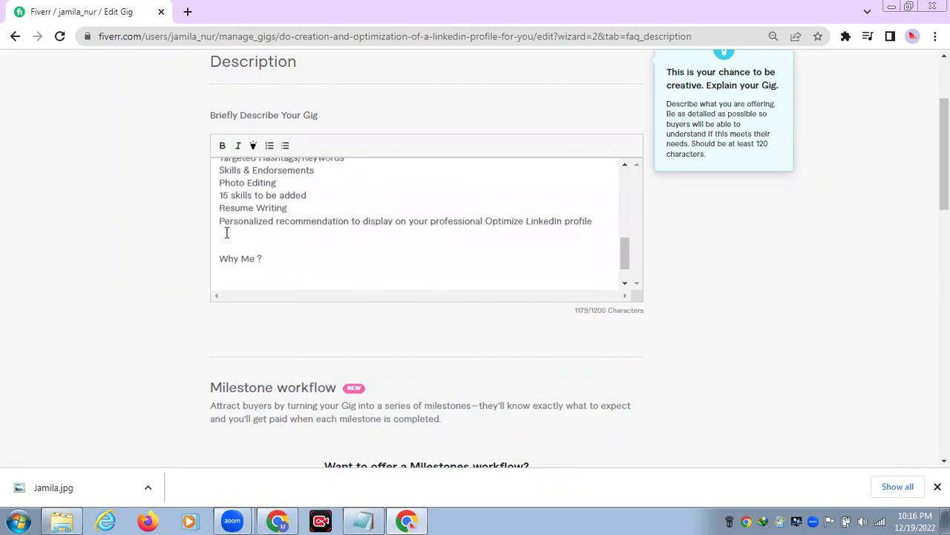
scroll(226, 234, "down", 1)
scroll(226, 234, "down", 1)
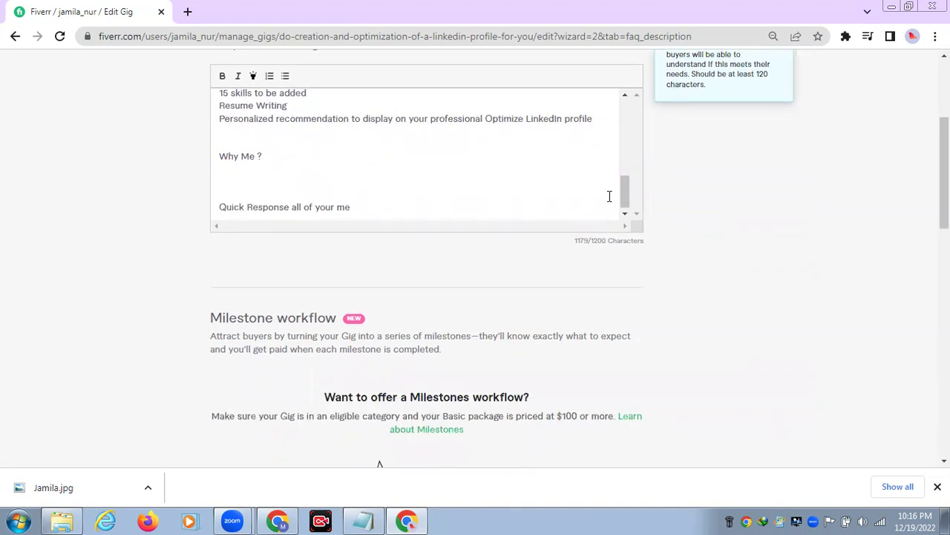
scroll(623, 182, "down", 1)
scroll(623, 185, "down", 1)
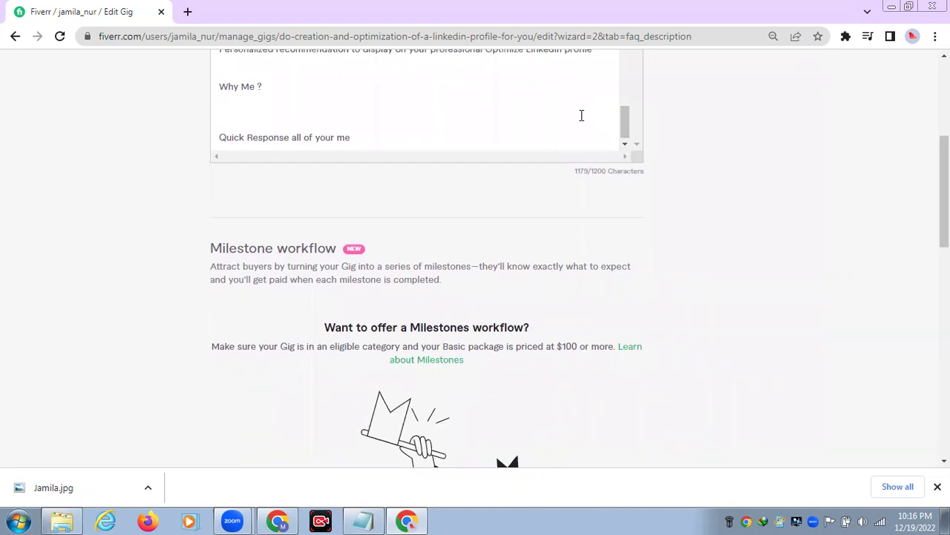
scroll(395, 126, "up", 2)
scroll(395, 126, "down", 2)
Step: Replace the 'Why Me ?' and 'Quick Response' lines with 'Thanks for viewing my gig'
key("BackSpace")
key("BackSpace")
key("BackSpace")
key("BackSpace")
key("BackSpace")
key("BackSpace")
key("BackSpace")
key("BackSpace")
key("BackSpace")
key("BackSpace")
key("BackSpace")
key("BackSpace")
key("BackSpace")
key("BackSpace")
key("BackSpace")
key("BackSpace")
key("BackSpace")
key("BackSpace")
key("BackSpace")
key("BackSpace")
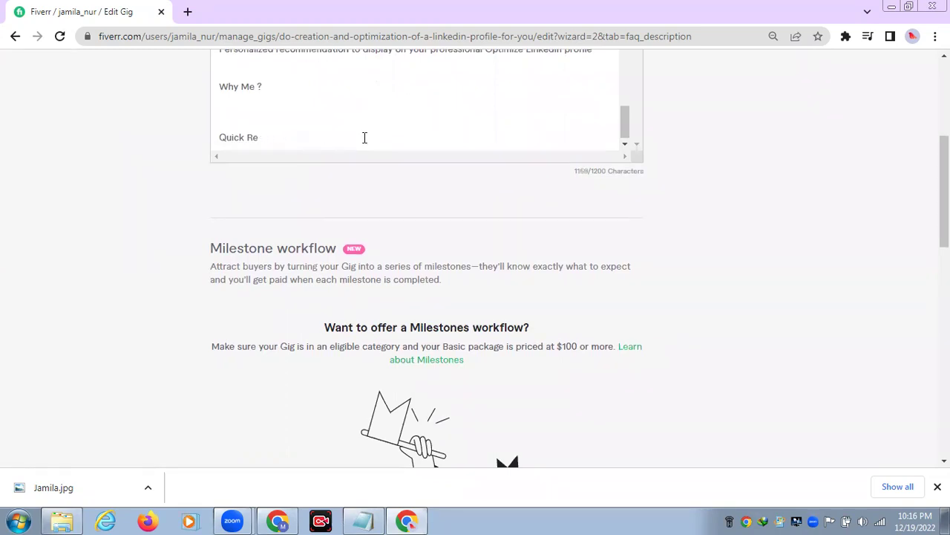
key("BackSpace")
key("BackSpace")
key("BackSpace")
key("BackSpace")
key("BackSpace")
key("BackSpace")
key("BackSpace")
key("BackSpace")
key("BackSpace")
key("BackSpace")
key("BackSpace")
key("BackSpace")
key("BackSpace")
key("BackSpace")
key("BackSpace")
key("BackSpace")
key("BackSpace")
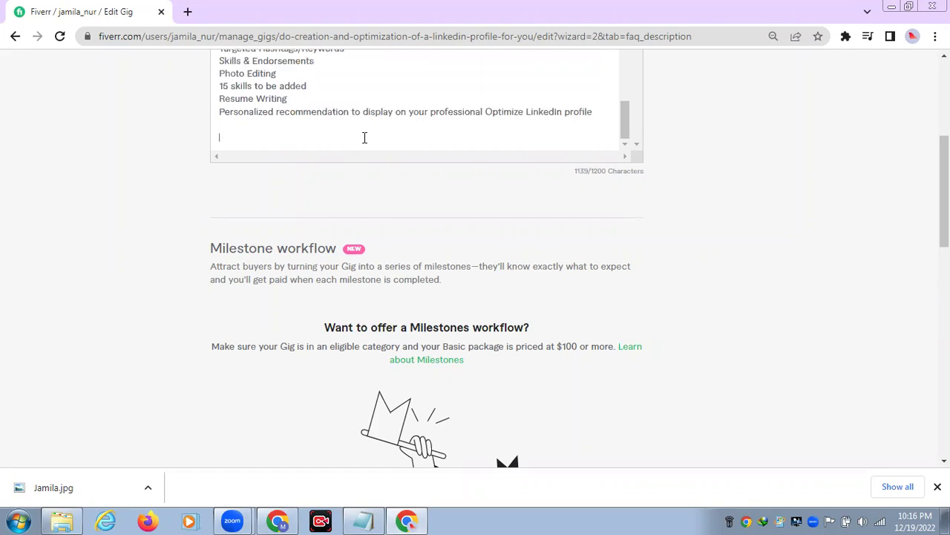
key("BackSpace")
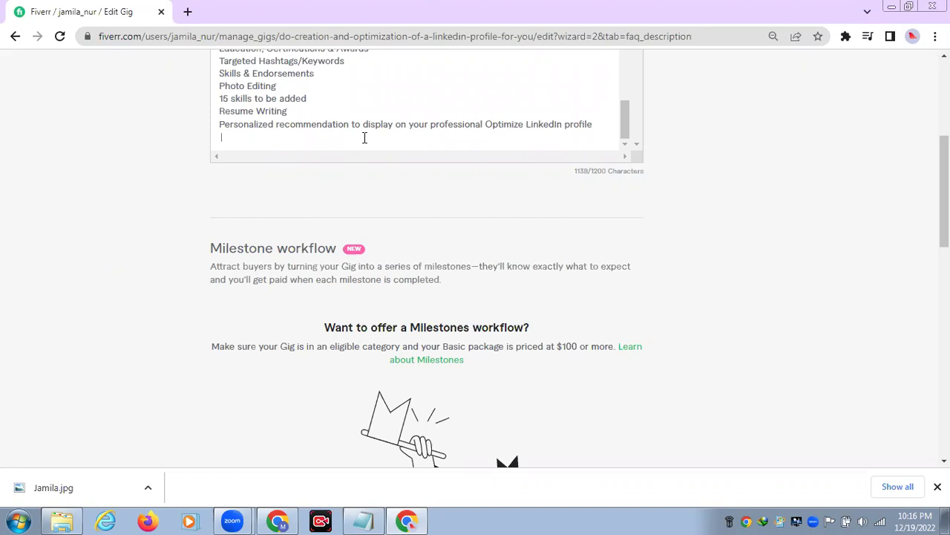
type("Thanks for viewing")
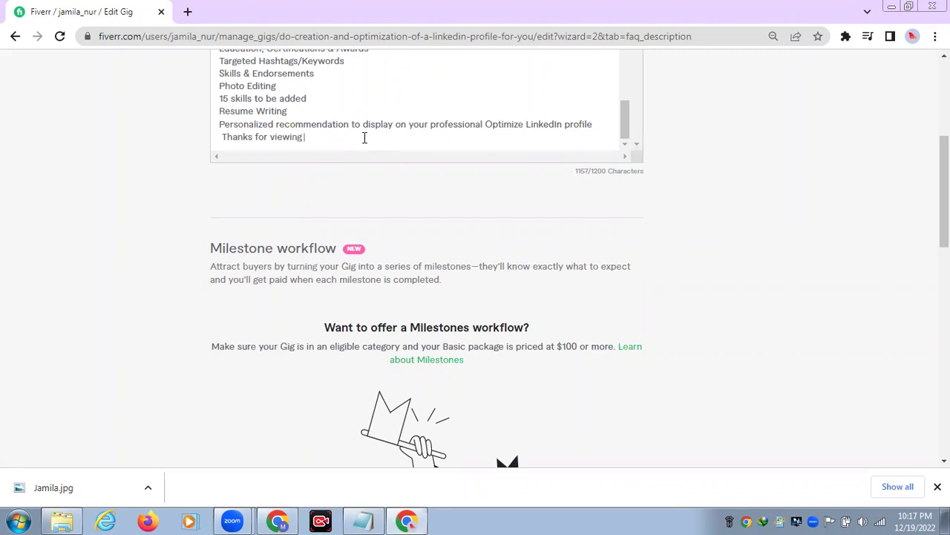
type(" my gig")
Step: Turn the 'Customized bio' package line into a bullet item
scroll(364, 138, "up", 2)
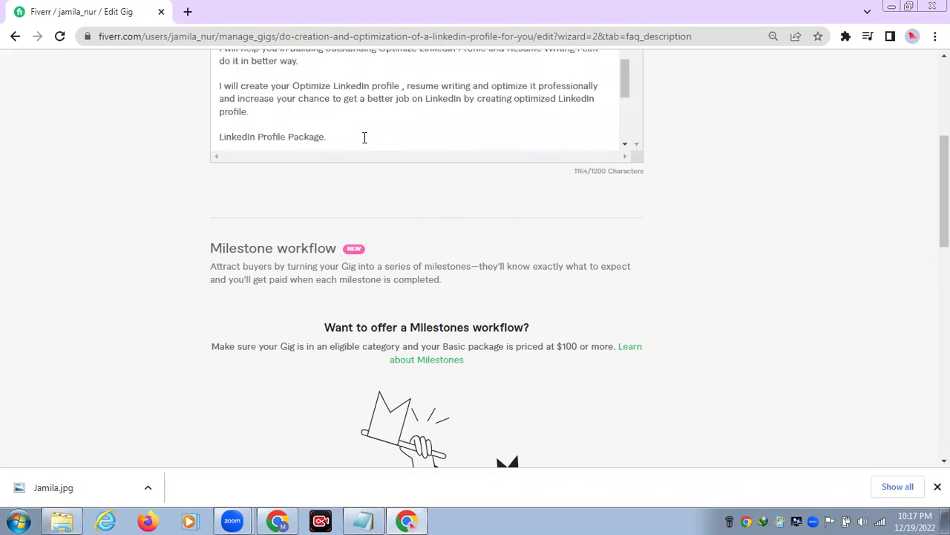
scroll(364, 137, "down", 1)
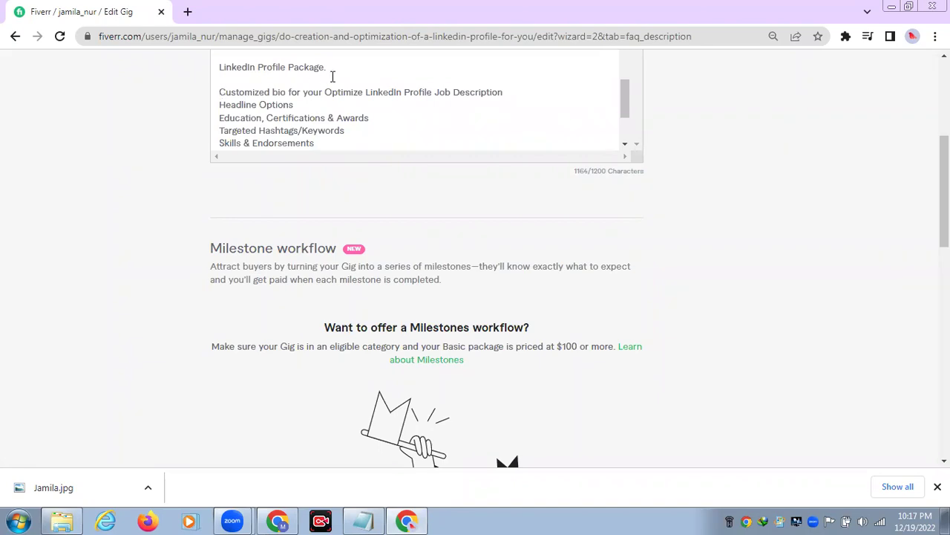
scroll(329, 77, "up", 5)
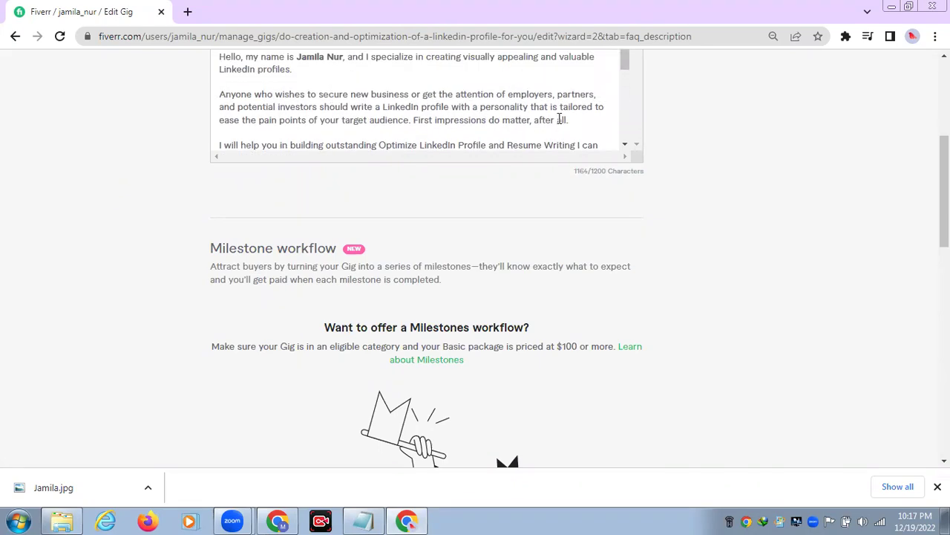
scroll(758, 357, "up", 4)
scroll(694, 349, "down", 1)
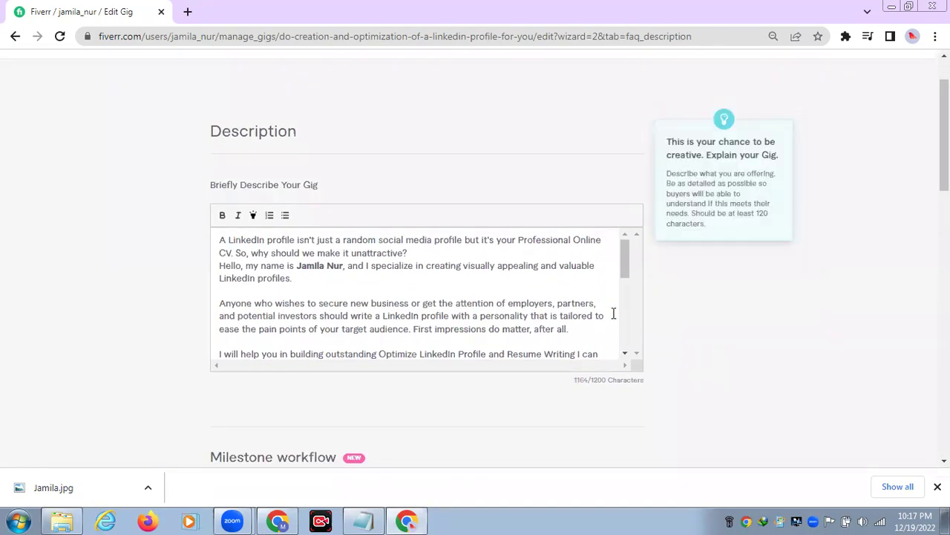
scroll(443, 293, "down", 3)
scroll(444, 292, "down", 3)
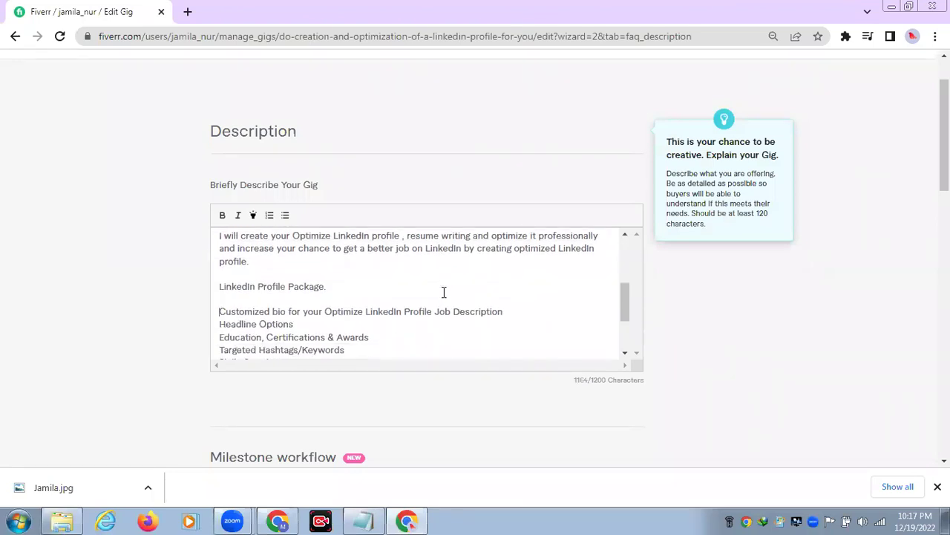
left_click(284, 217)
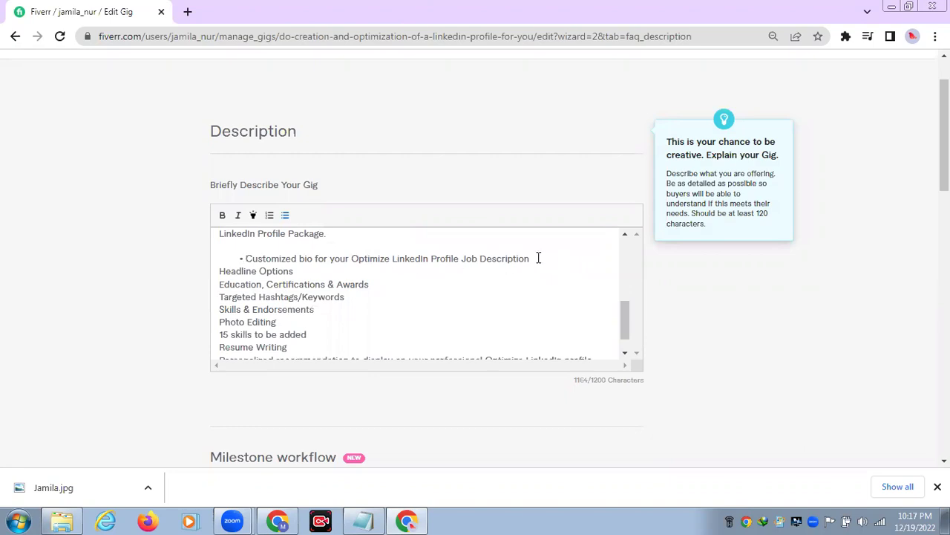
key("Return")
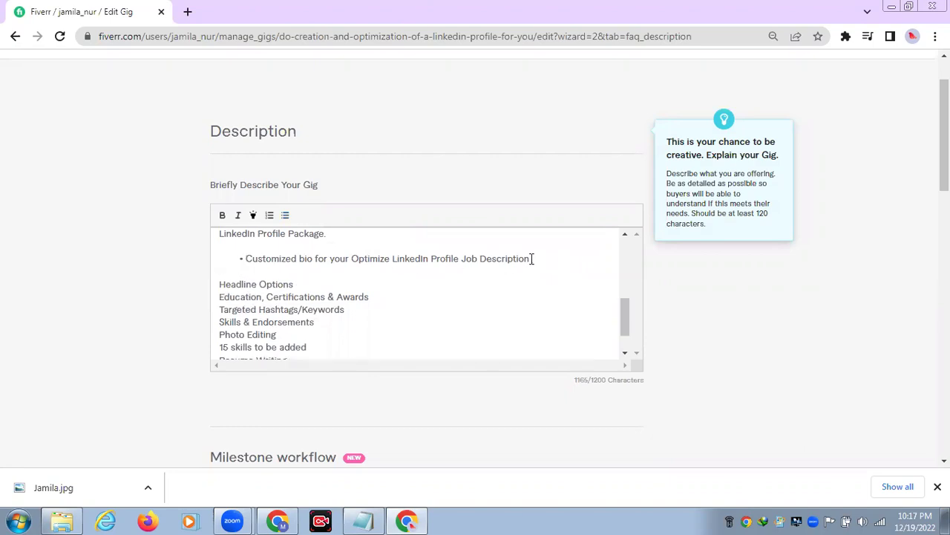
key("BackSpace")
Step: Bullet the Headline Options, Education, Certifications & Awards, and Targeted Hashtags/Keywords lines
left_click(215, 272)
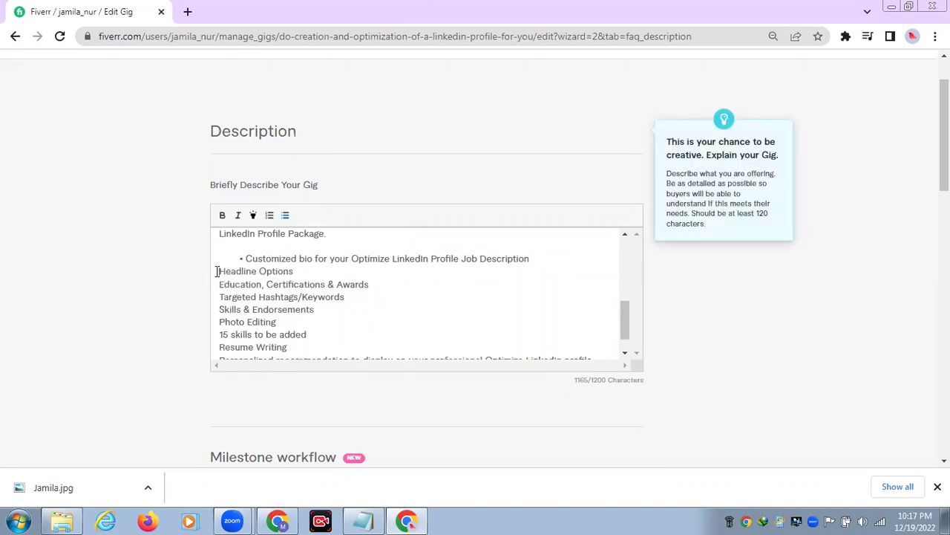
left_click(285, 216)
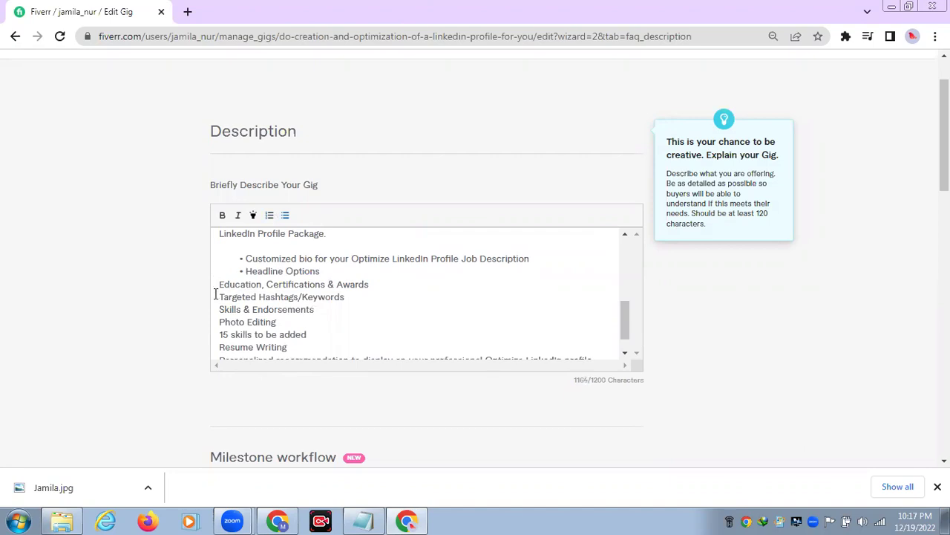
left_click(221, 286)
left_click(285, 216)
left_click(208, 298)
left_click(221, 297)
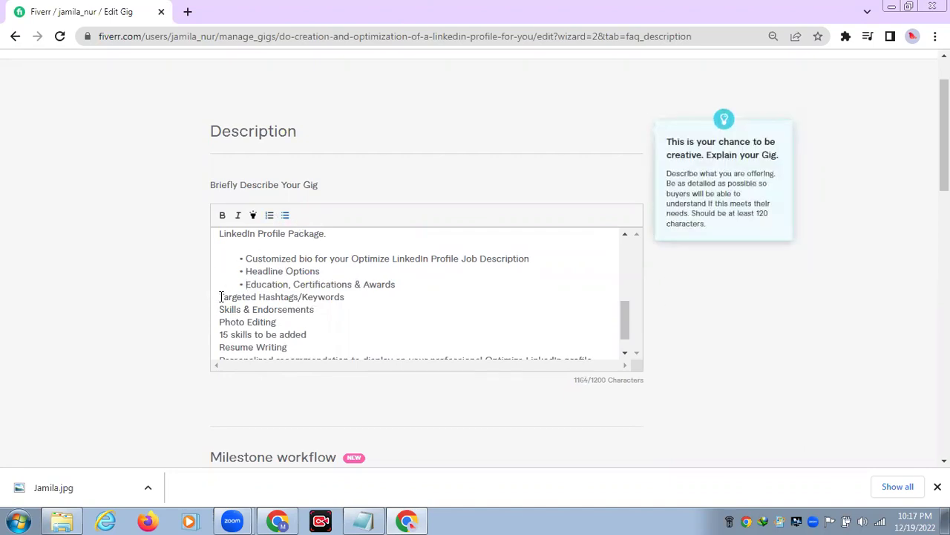
left_click(285, 215)
Step: Bullet the Skills & Endorsements, Photo Editing, 15 skills, and Resume Writing lines
left_click(220, 309)
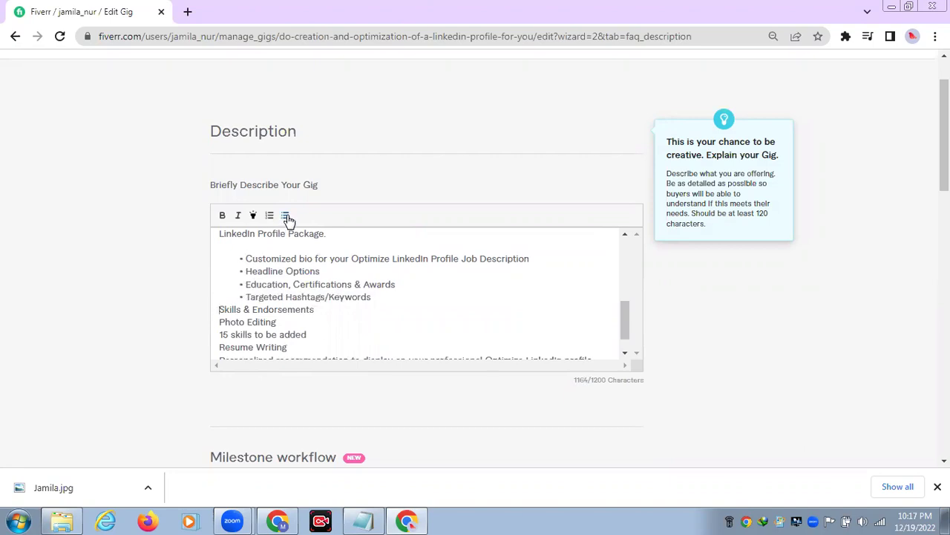
left_click(286, 215)
left_click(221, 321)
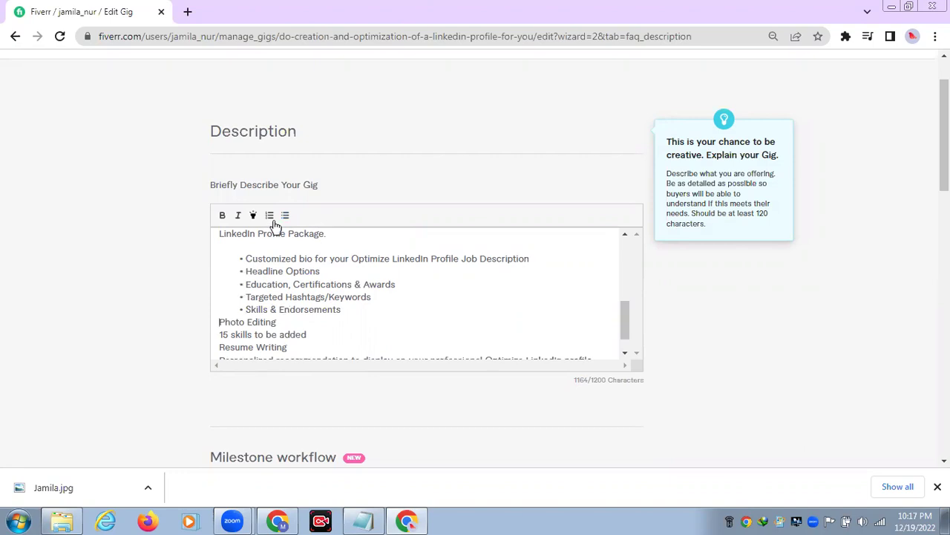
left_click(219, 334)
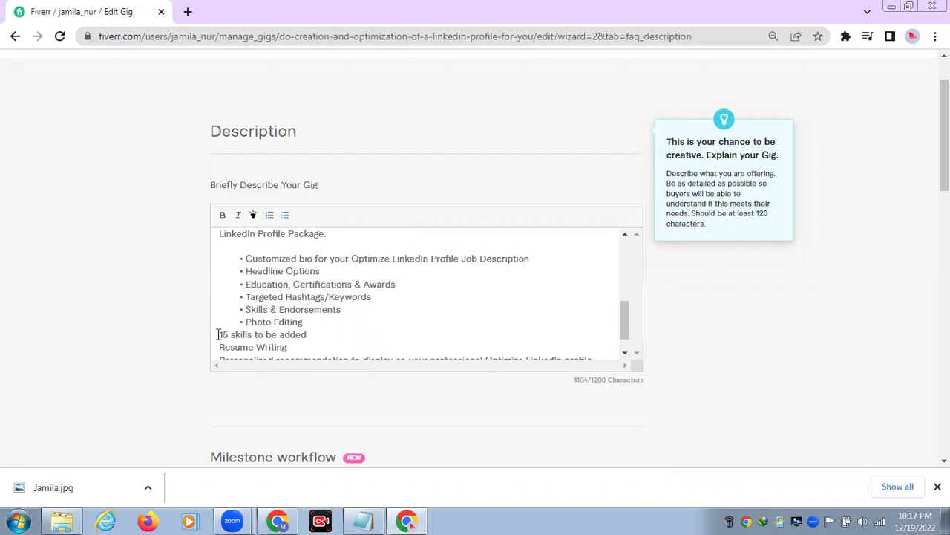
left_click(286, 216)
left_click(220, 346)
left_click(285, 215)
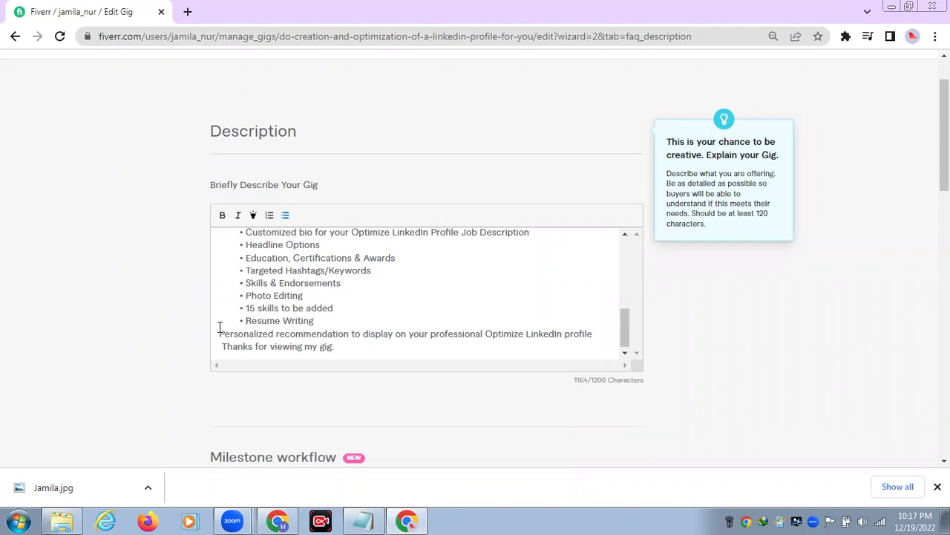
Step: Add blank lines before the Personalized recommendation sentence and 'Thanks for viewing my gig.'
key("Return")
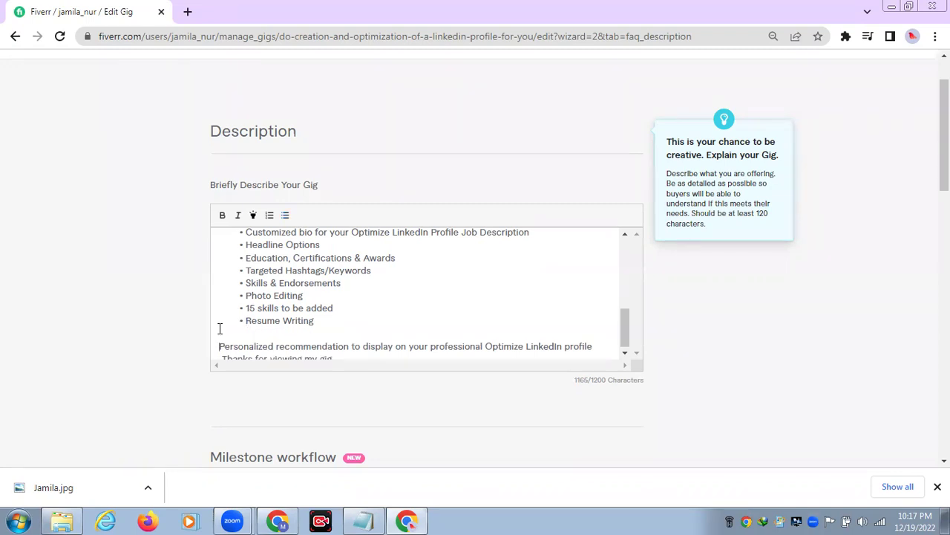
scroll(303, 308, "down", 1)
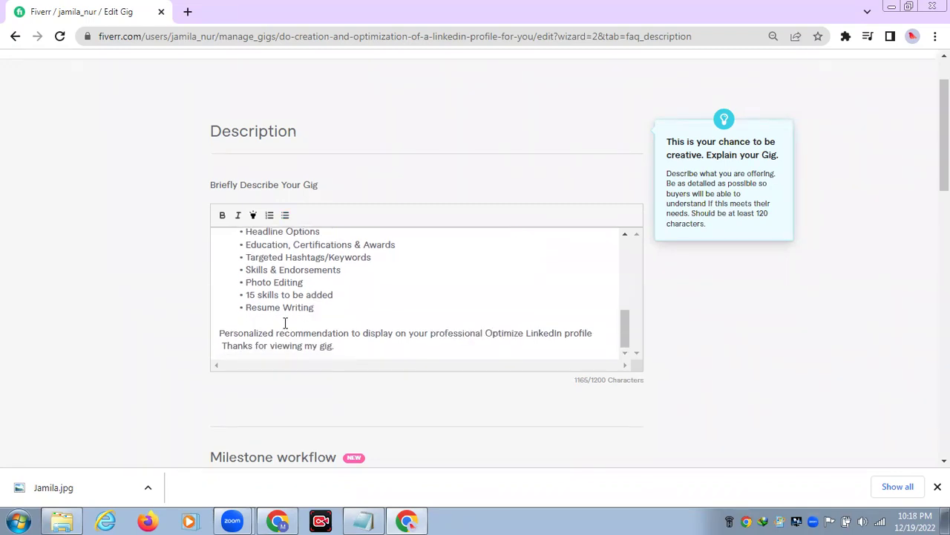
left_click(220, 346)
key("BackSpace")
key("Return")
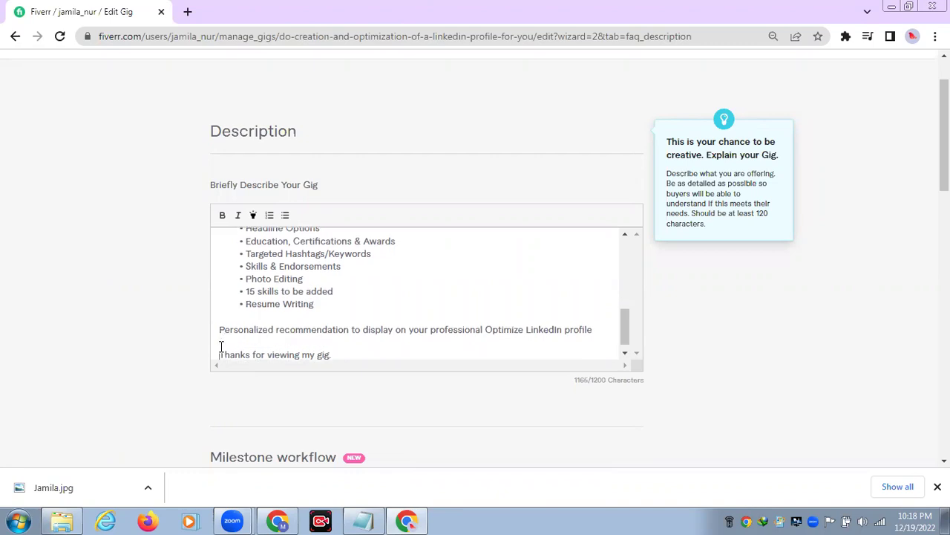
scroll(250, 324, "up", 10)
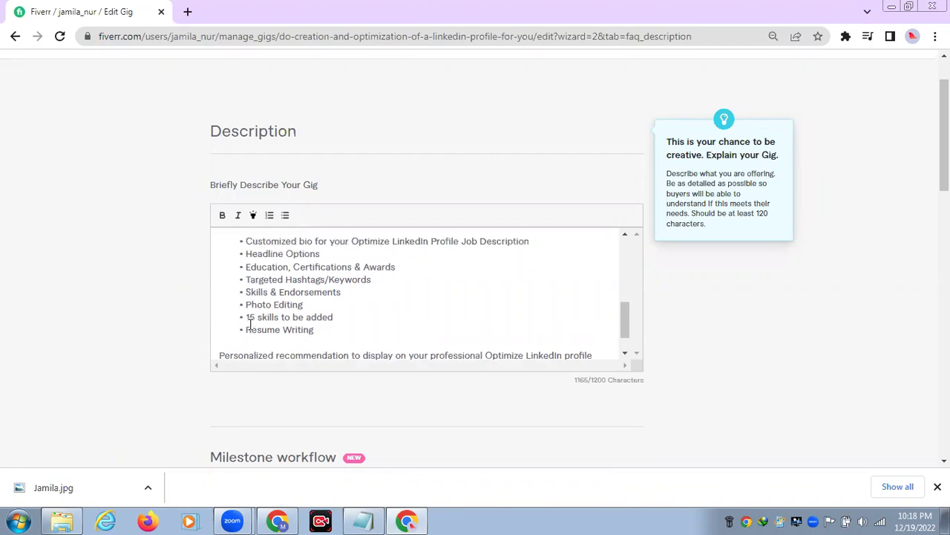
scroll(251, 325, "up", 1)
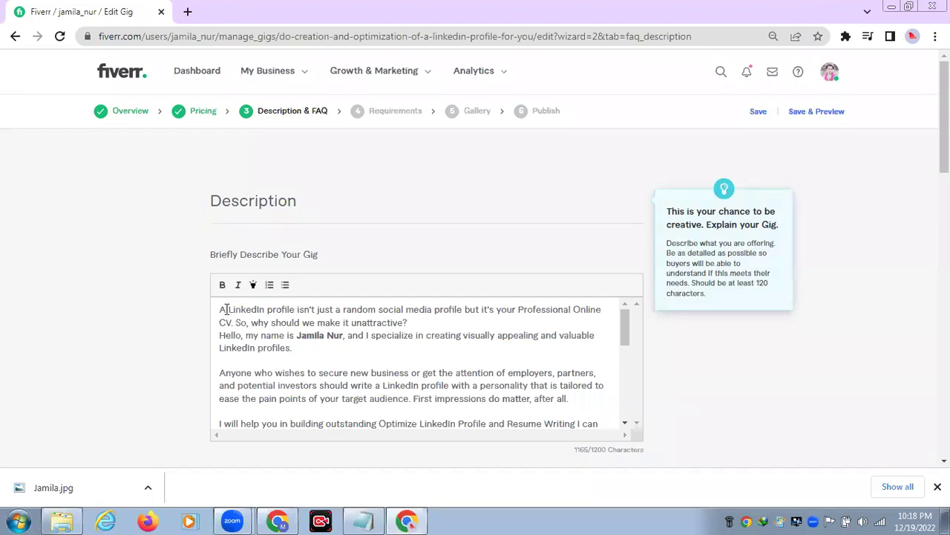
Step: Highlight 'LinkedIn profile' in the opening sentence and 'LinkedIn profiles' ending the intro
left_click_drag(226, 309, 294, 313)
left_click(294, 311)
left_click_drag(229, 309, 293, 311)
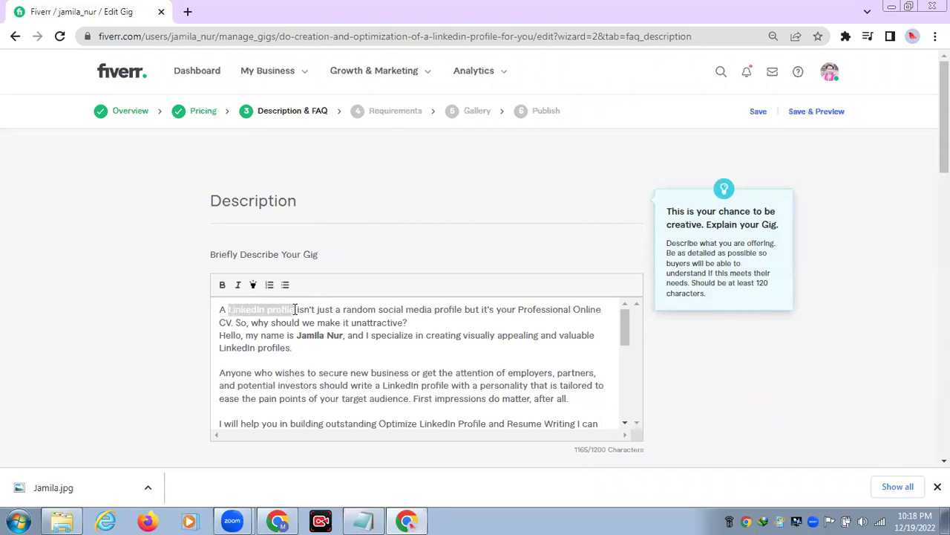
left_click(291, 310)
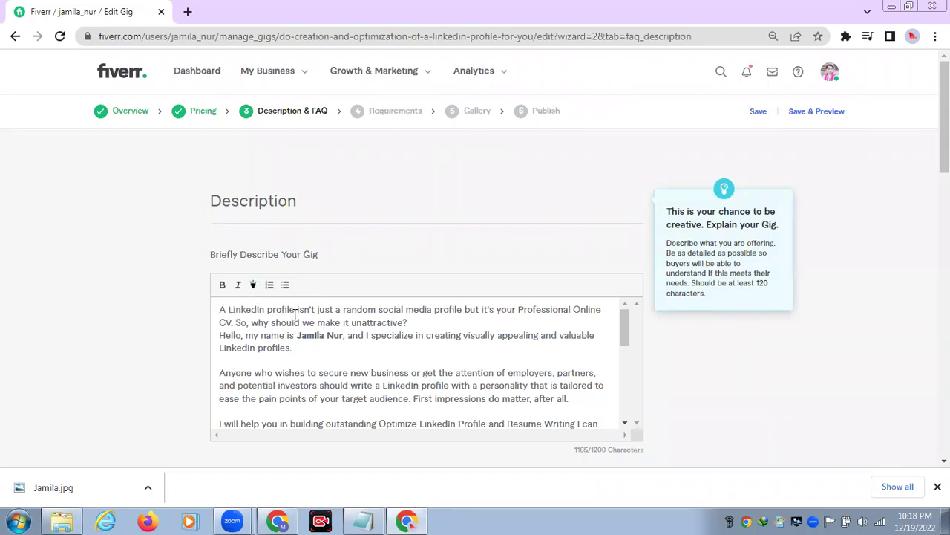
left_click_drag(294, 311, 228, 312)
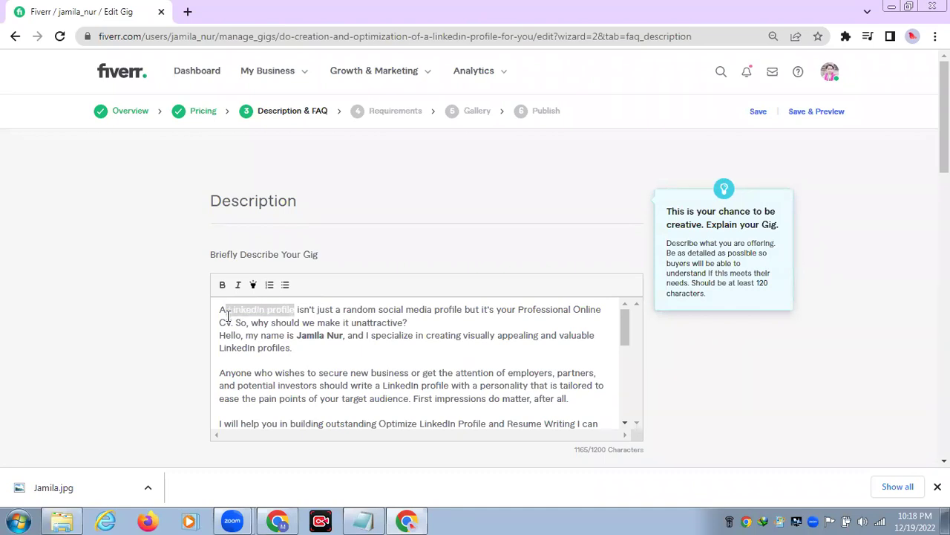
left_click(253, 286)
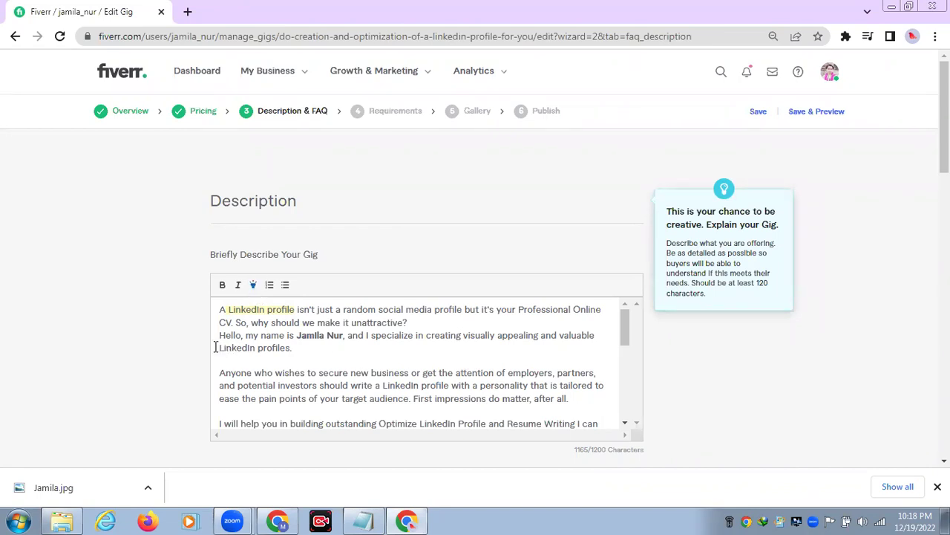
left_click_drag(219, 346, 295, 349)
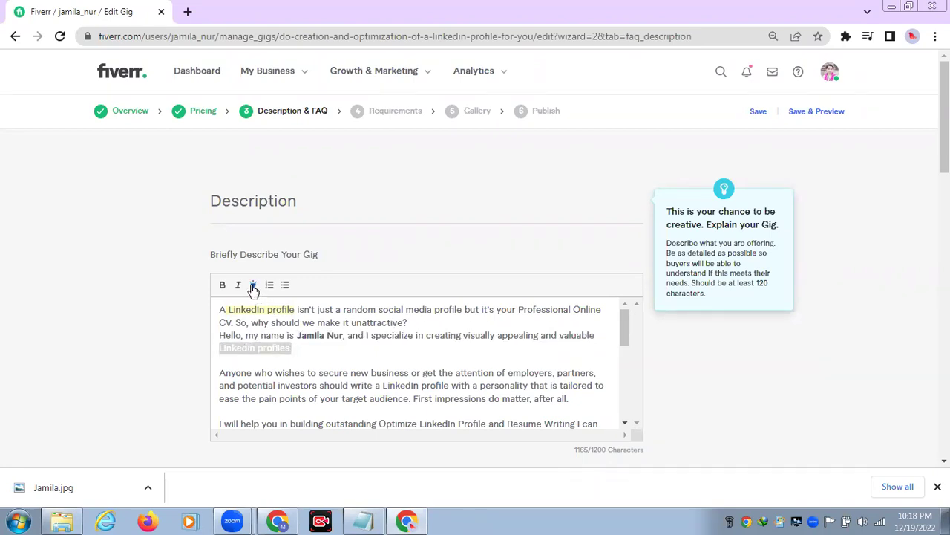
left_click(253, 288)
left_click(305, 350)
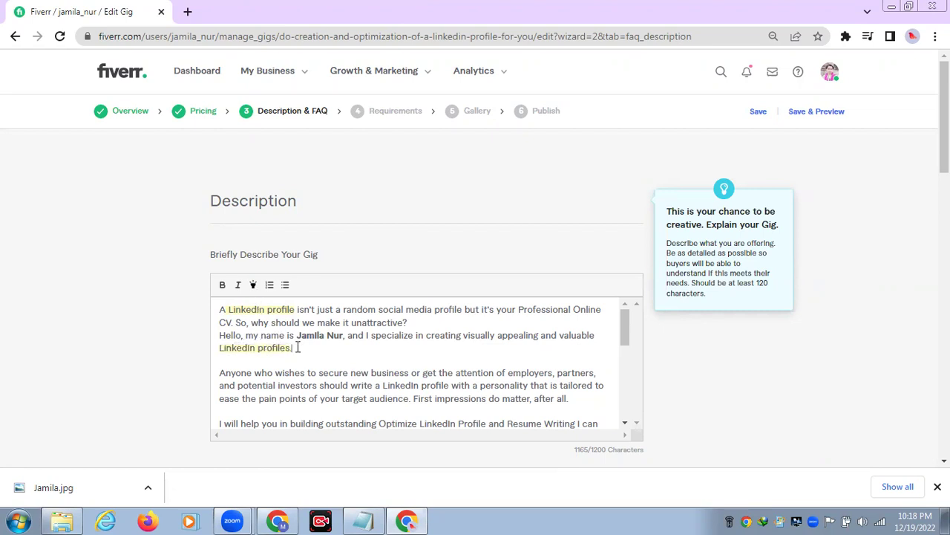
Step: Highlight 'LinkedIn profile' in the Anyone paragraph and 'Optimize LinkedIn Profile'
scroll(359, 353, "down", 1)
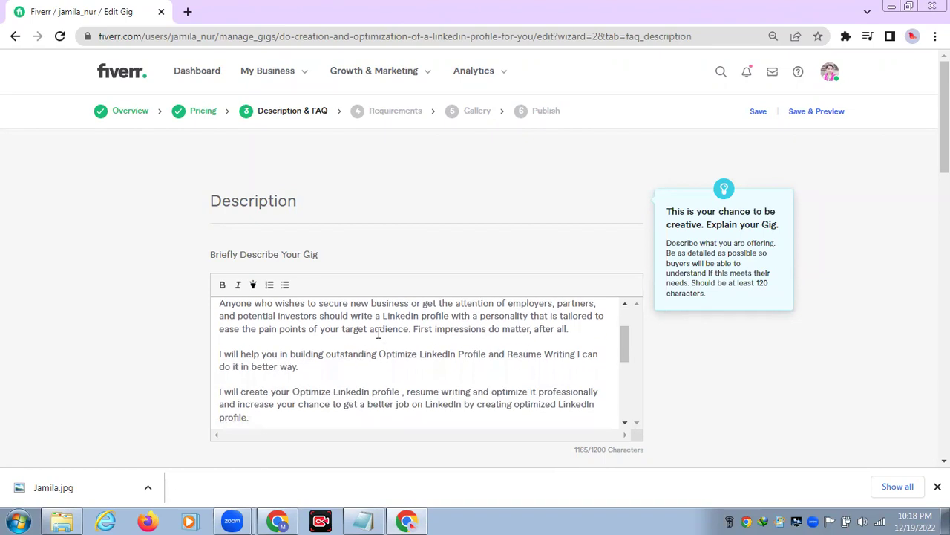
left_click_drag(385, 316, 447, 321)
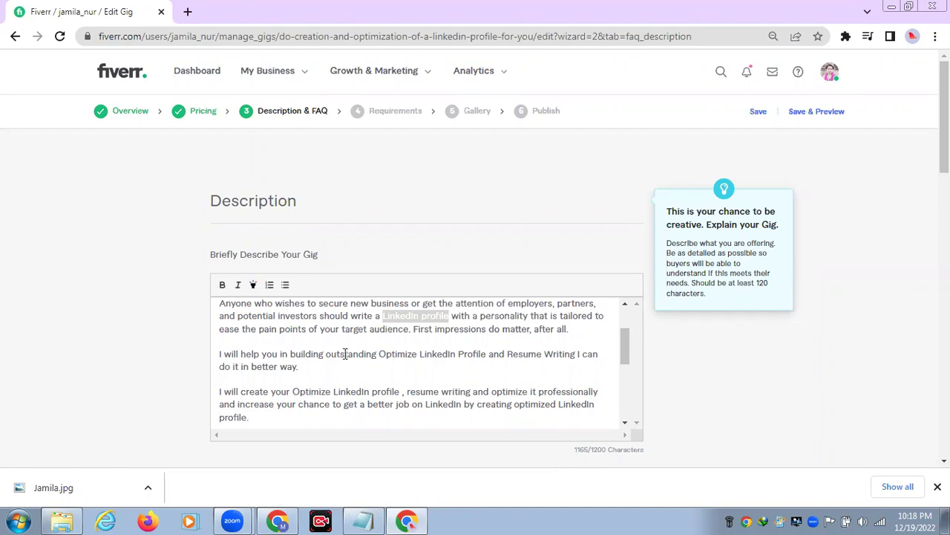
left_click(379, 351)
left_click_drag(379, 353, 484, 355)
left_click(381, 356)
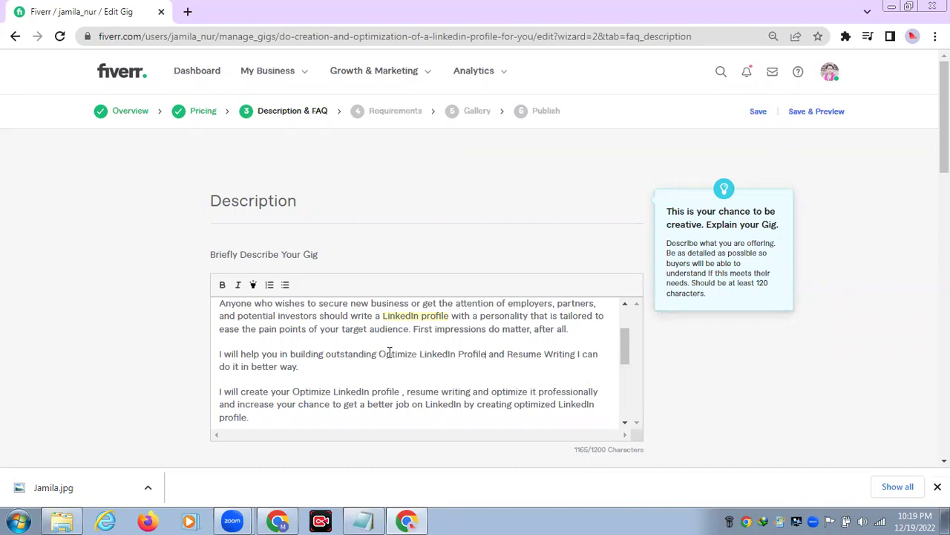
mouse_move(380, 354)
left_mouse_down()
mouse_move(491, 358)
mouse_move(381, 355)
left_mouse_up()
left_click(490, 357)
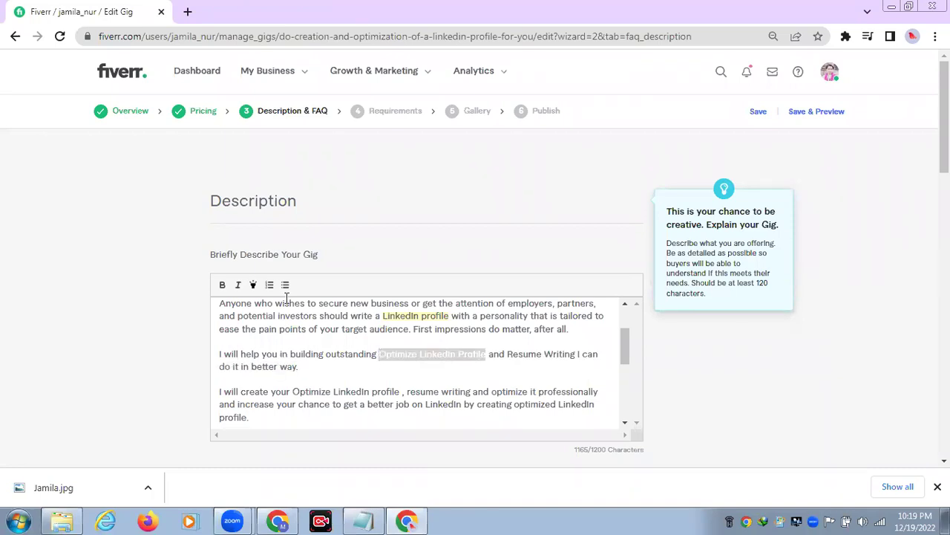
left_click(253, 288)
left_click(595, 372)
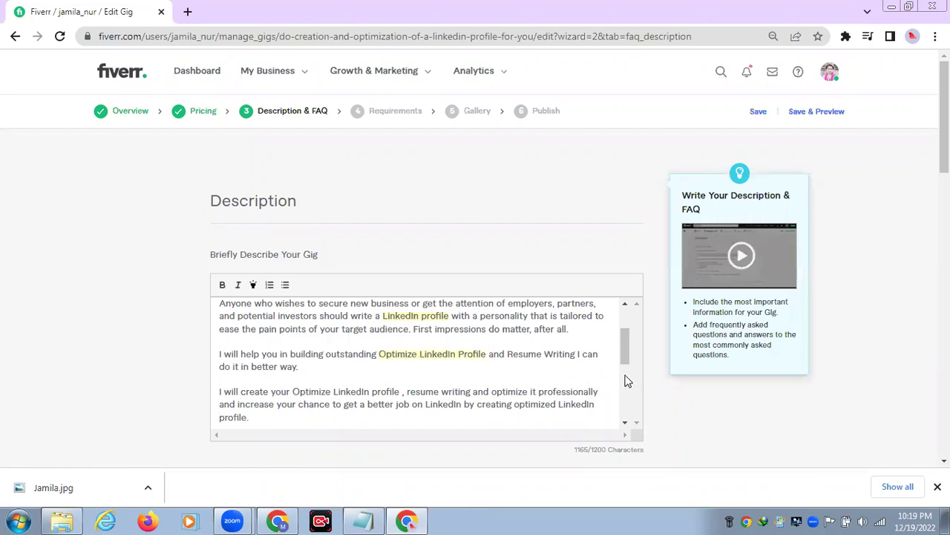
Step: Scroll to the FAQ section and bring the gig notes Notepad window forward
scroll(625, 380, "down", 5)
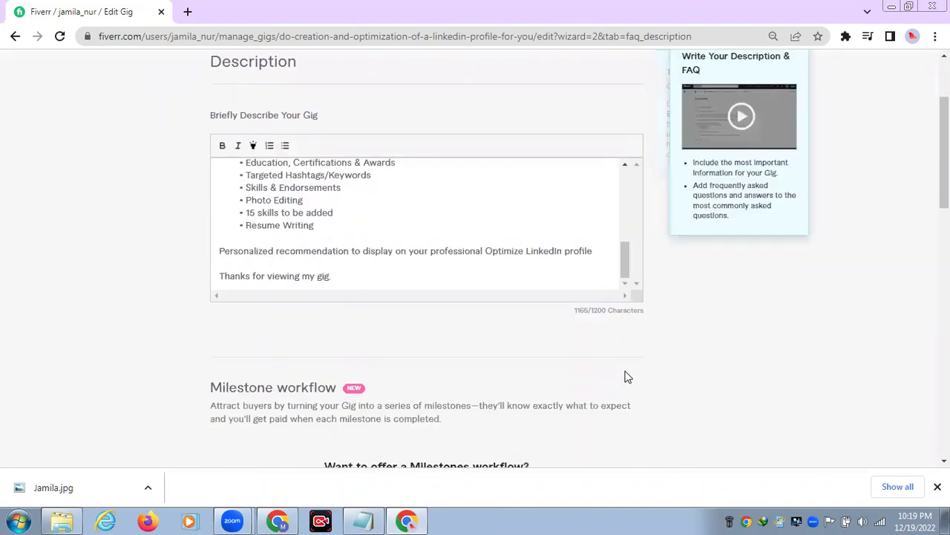
scroll(605, 342, "down", 3)
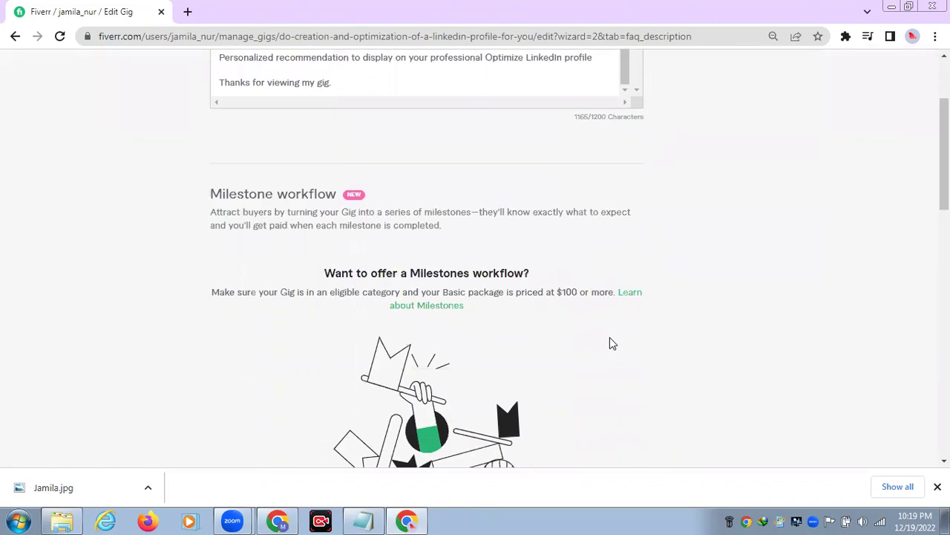
scroll(610, 343, "down", 5)
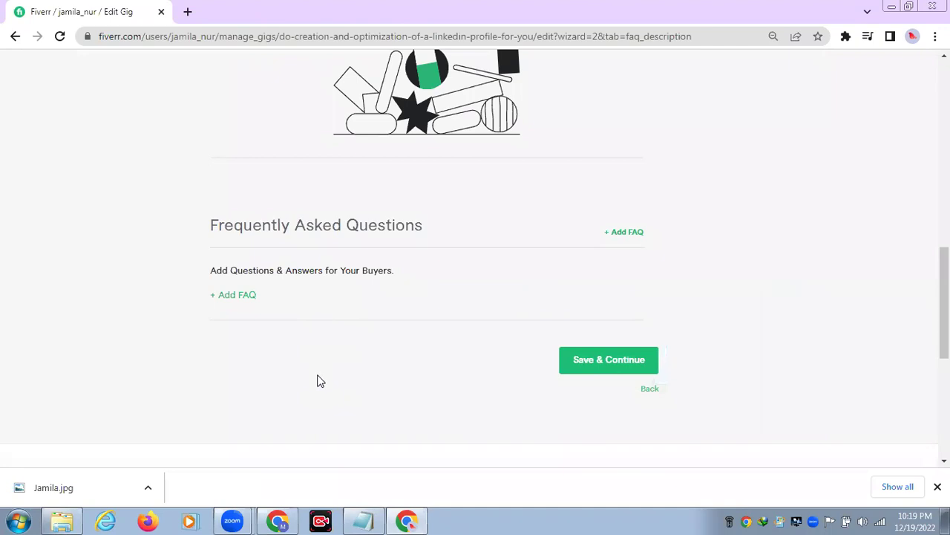
left_click(361, 520)
left_click(308, 490)
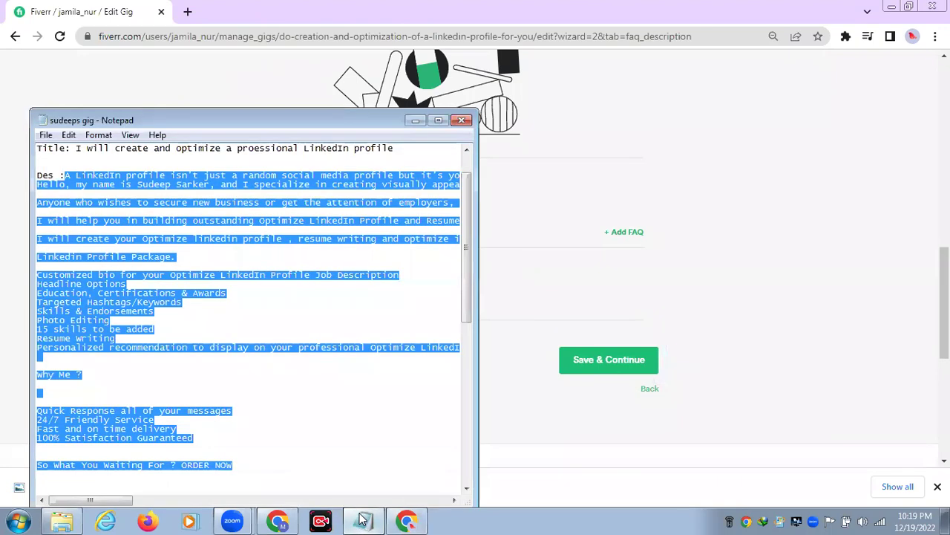
Step: Select 'What do you need from me?' in the Notepad notes, then minimize Notepad
left_click(309, 393)
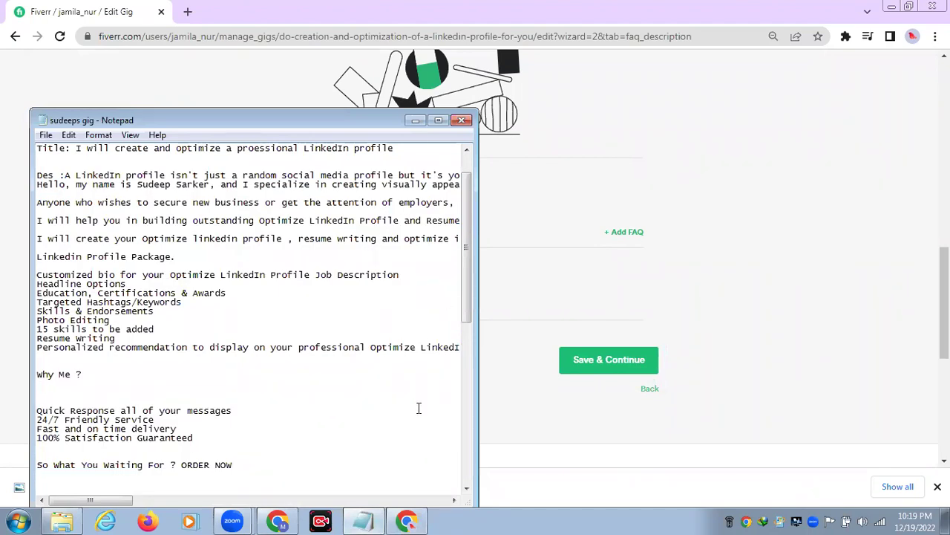
scroll(418, 407, "down", 8)
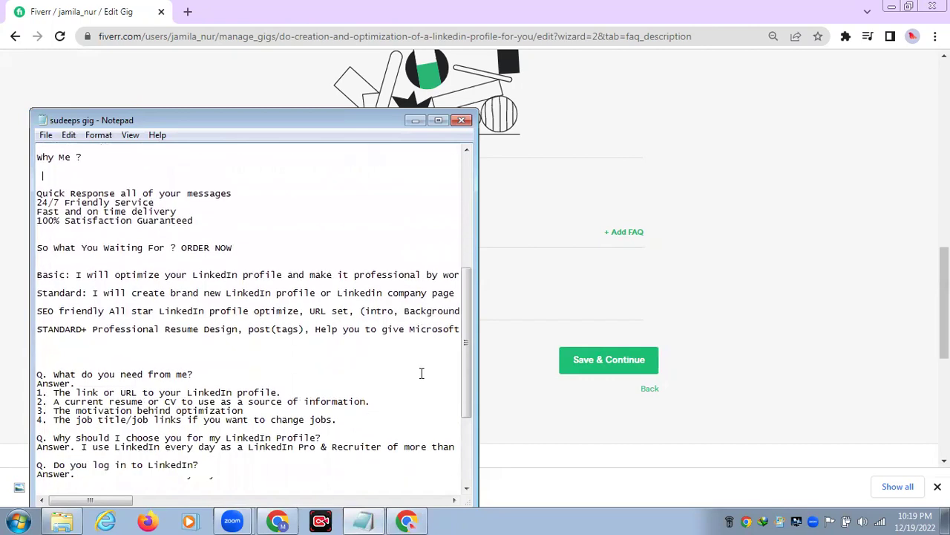
scroll(421, 372, "down", 1)
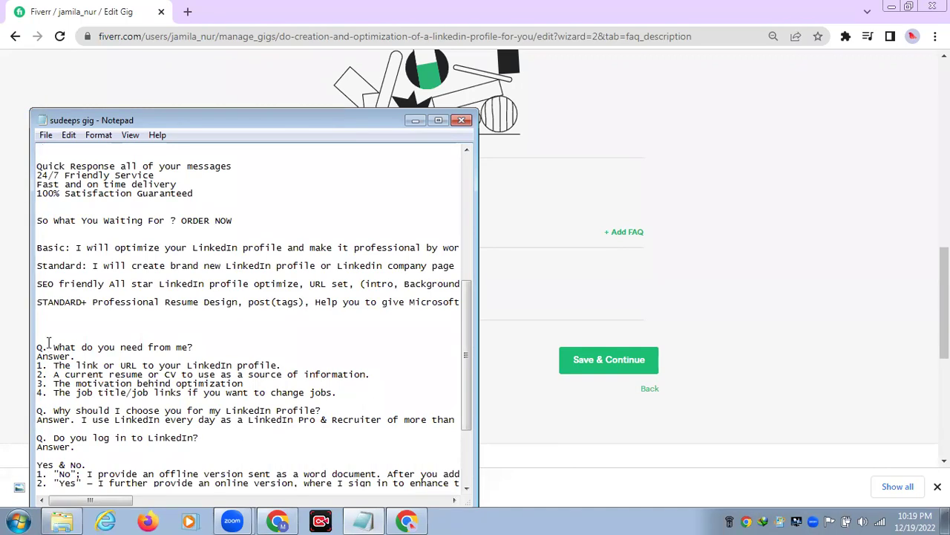
left_click_drag(53, 347, 193, 346)
key("ctrl+c")
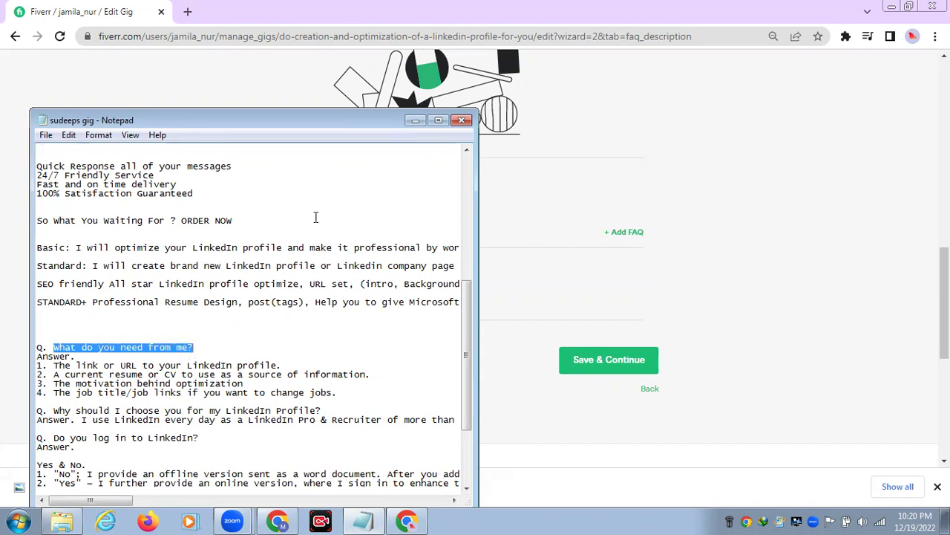
left_click(416, 120)
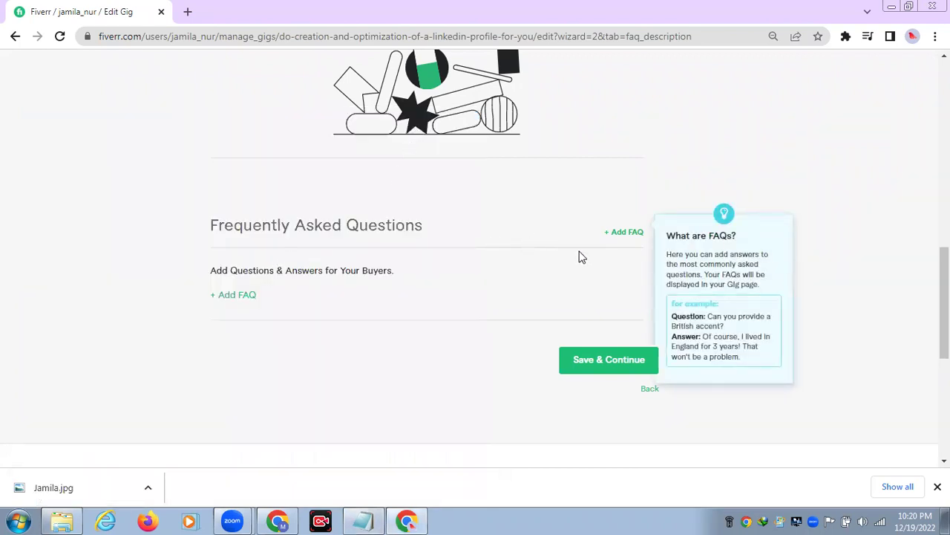
Step: Start a new FAQ entry with the question 'What do you need from me?'
left_click(239, 295)
left_click(246, 304)
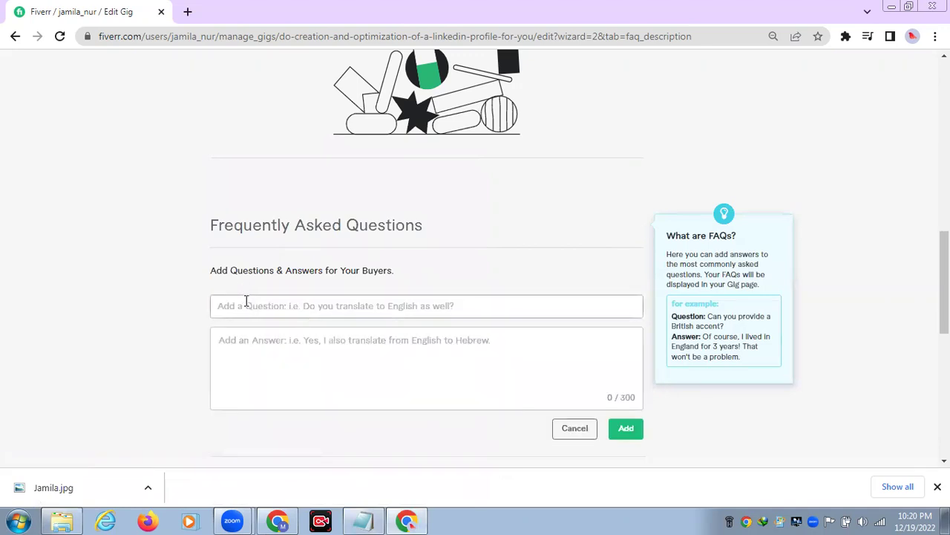
key("ctrl+v")
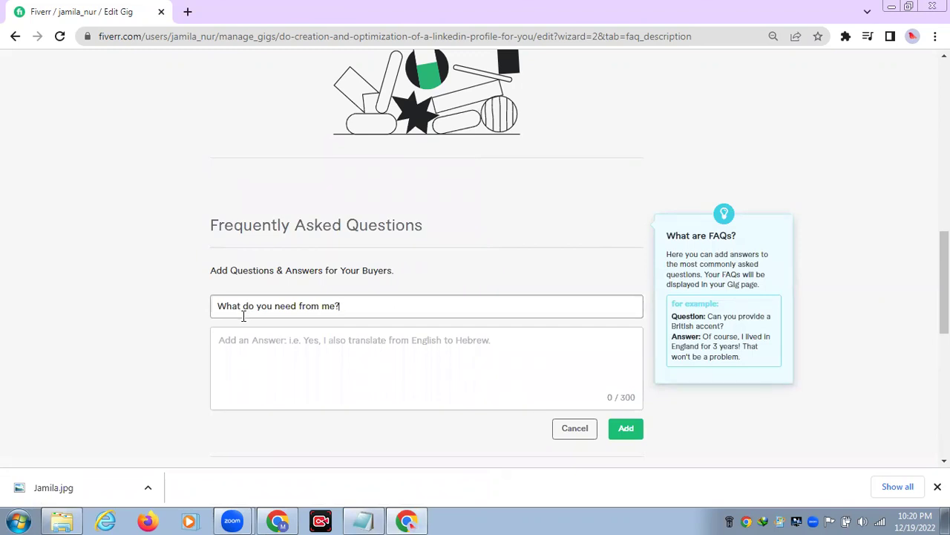
Step: Paste the four-point buyer requirements answer from Notepad and save the FAQ entry
left_click(362, 520)
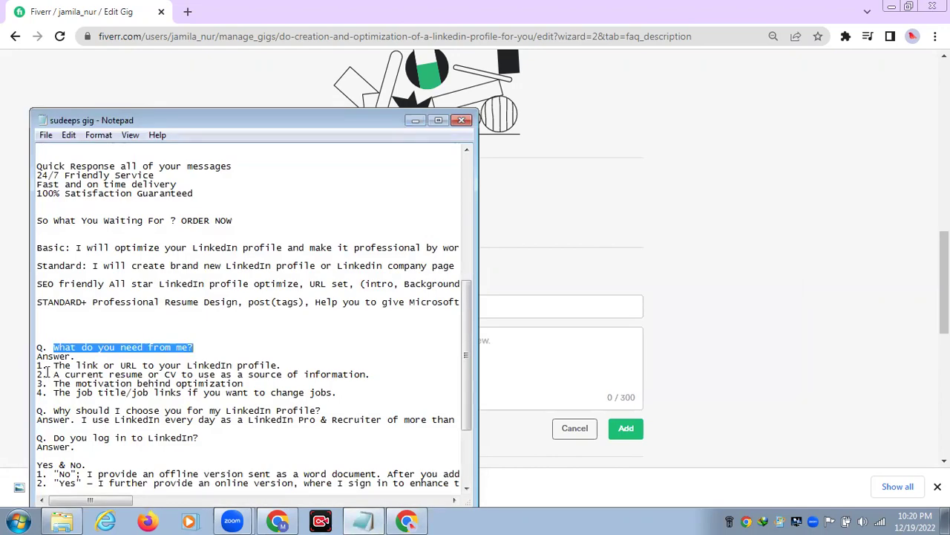
mouse_move(37, 359)
left_mouse_down()
mouse_move(91, 384)
mouse_move(339, 391)
mouse_move(54, 349)
mouse_move(36, 360)
left_mouse_up()
key("ctrl+c")
left_click(343, 394)
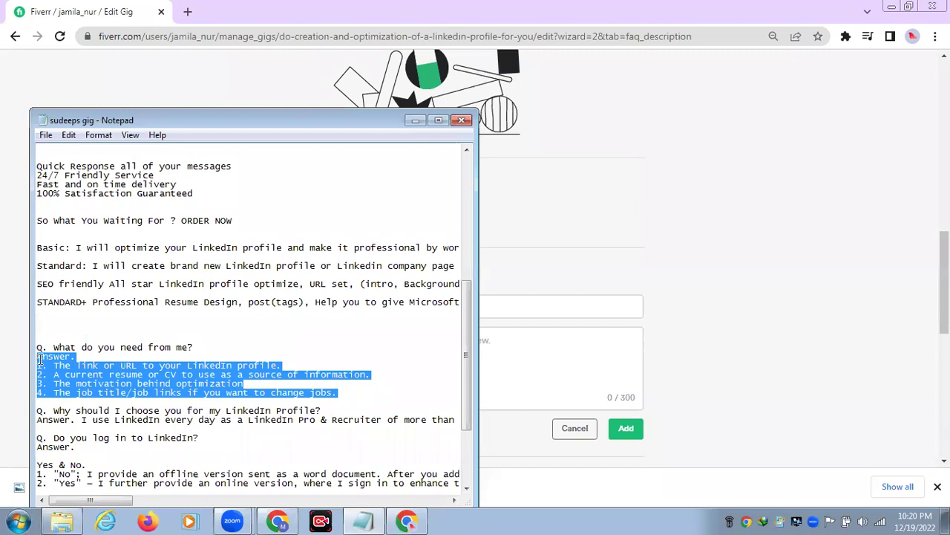
left_click(415, 122)
left_click(255, 344)
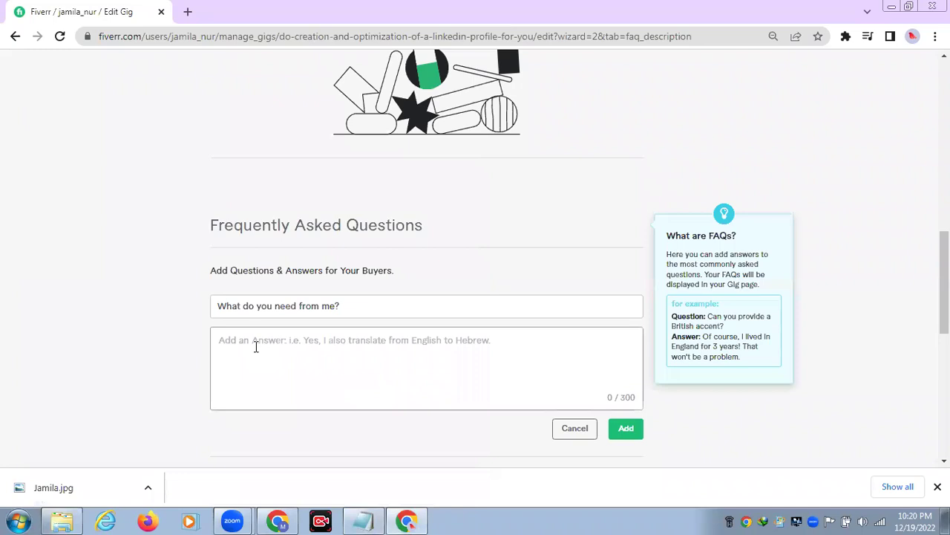
key("ctrl+v")
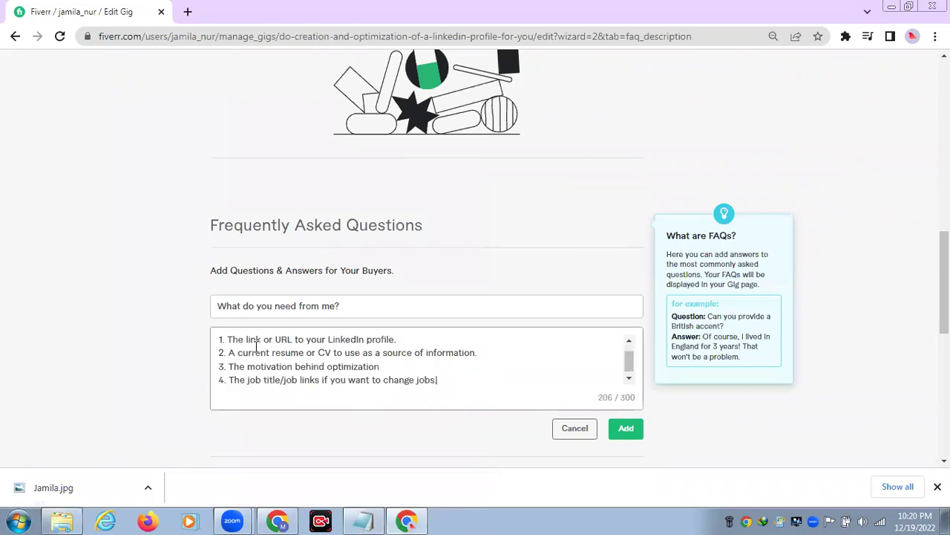
left_click(626, 429)
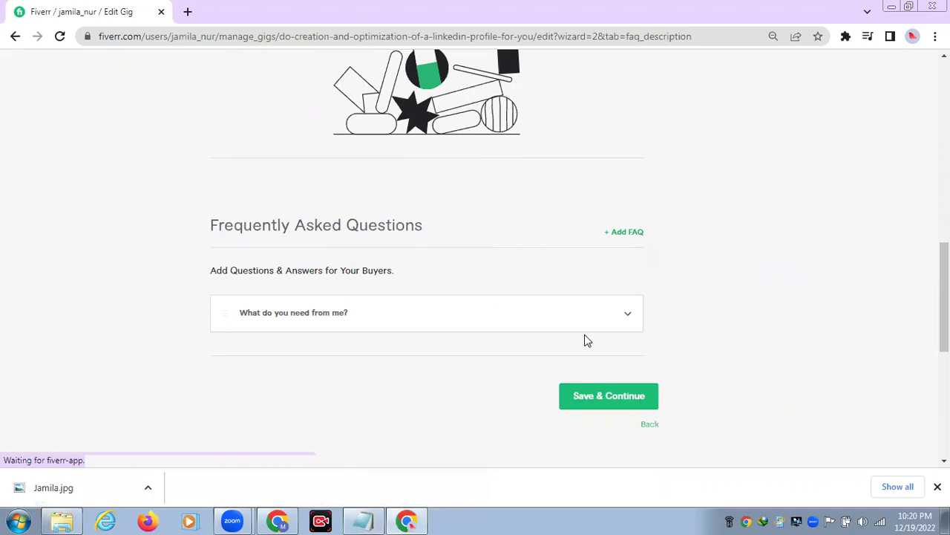
Step: Start a new FAQ with the question 'Why should I choose you for my LinkedIn Profile?' from the notes
mouse_move(628, 239)
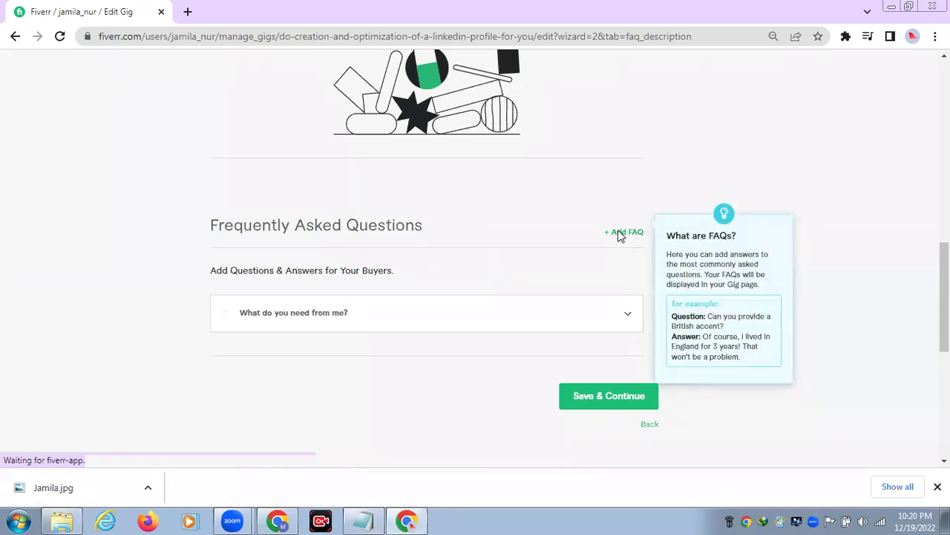
left_click(620, 235)
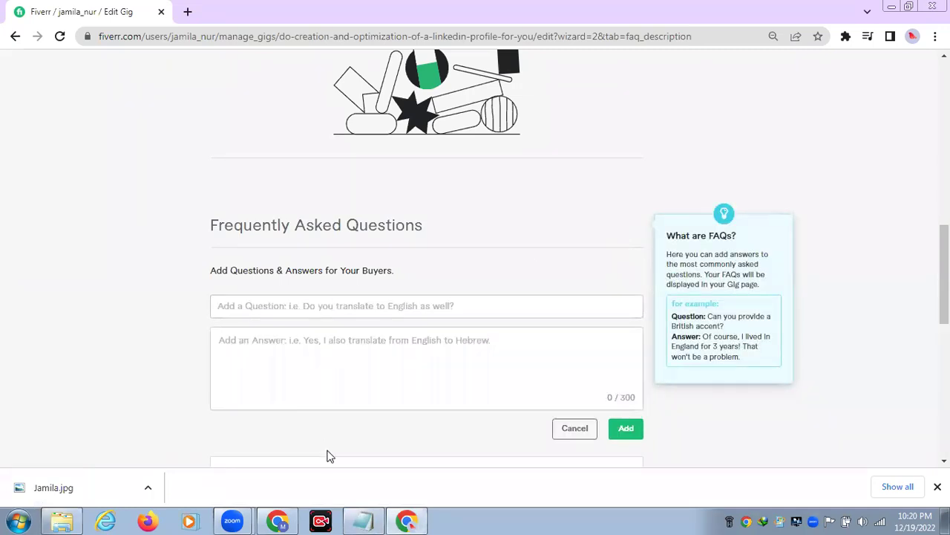
left_click(363, 520)
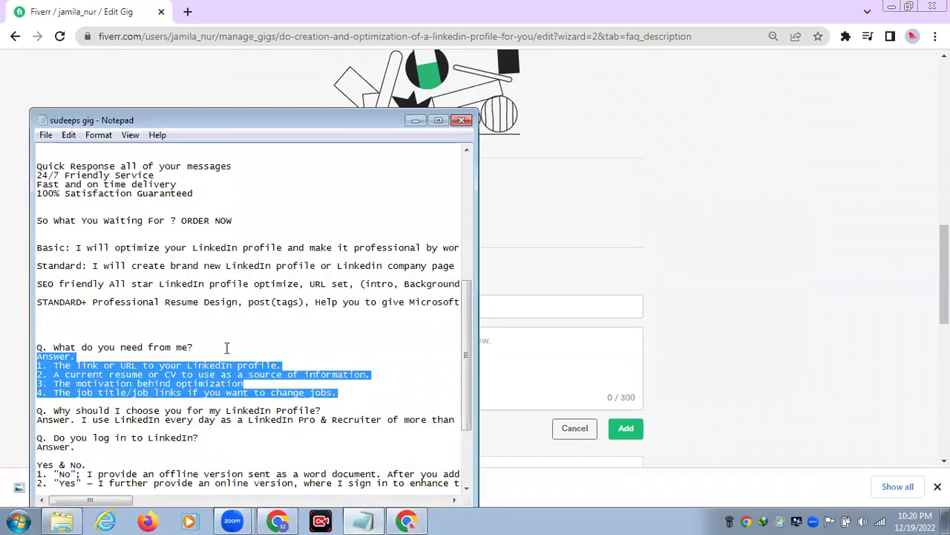
scroll(228, 348, "down", 2)
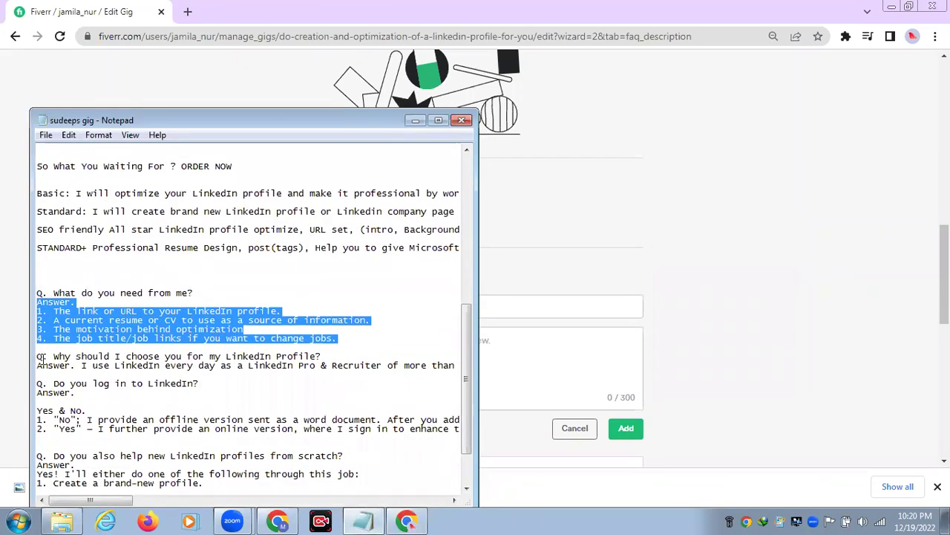
mouse_move(52, 356)
left_mouse_down()
mouse_move(321, 356)
mouse_move(52, 356)
left_mouse_up()
key("ctrl+c")
left_click(320, 356)
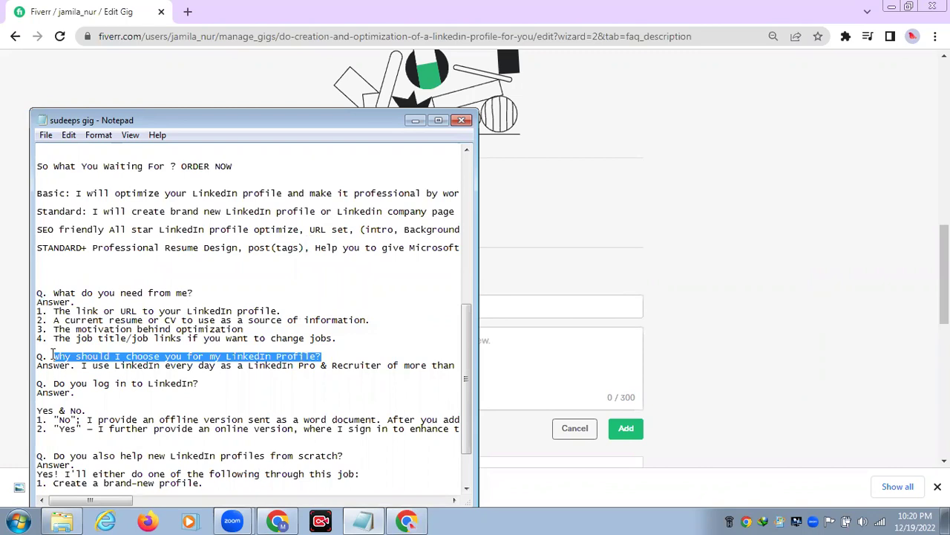
left_click(415, 120)
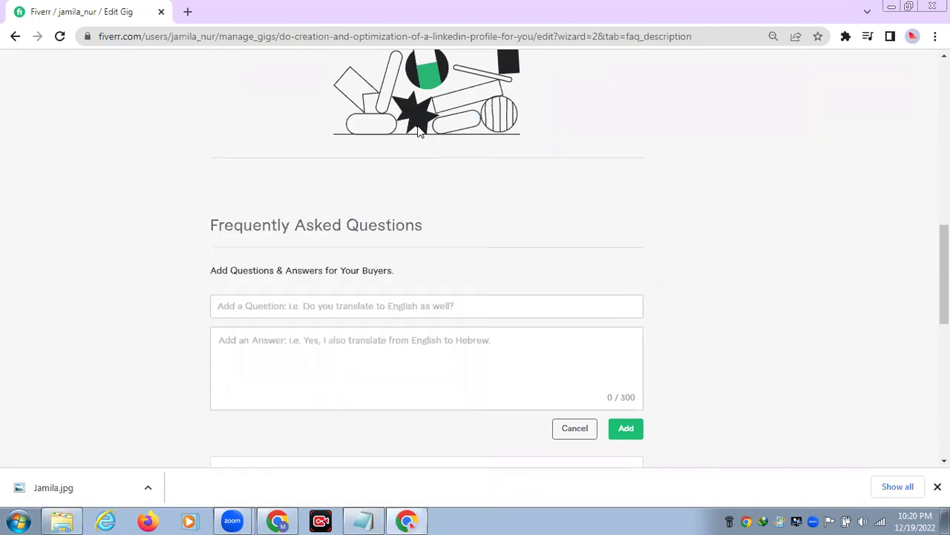
mouse_move(322, 333)
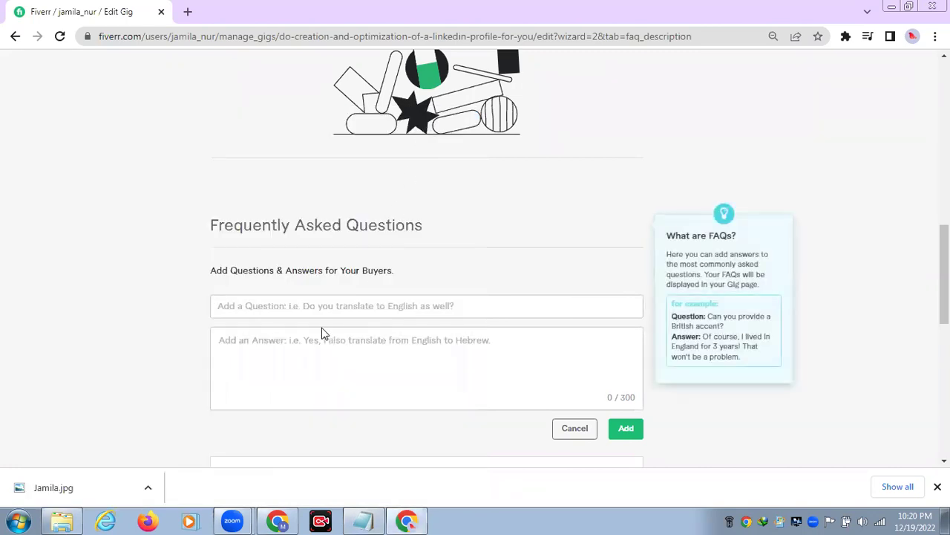
left_click(279, 299)
key("ctrl+v")
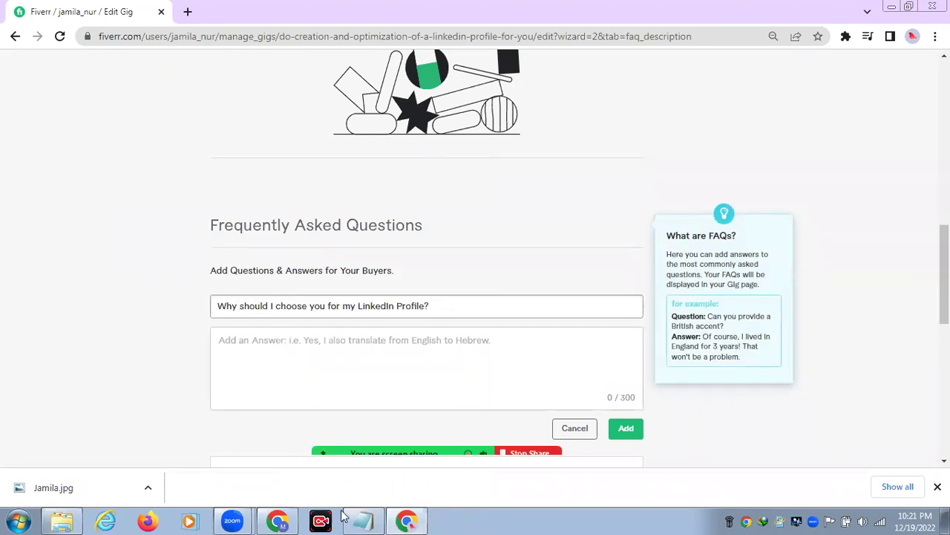
Step: Copy the answer paragraph about LinkedIn experience from the notes
left_click(362, 520)
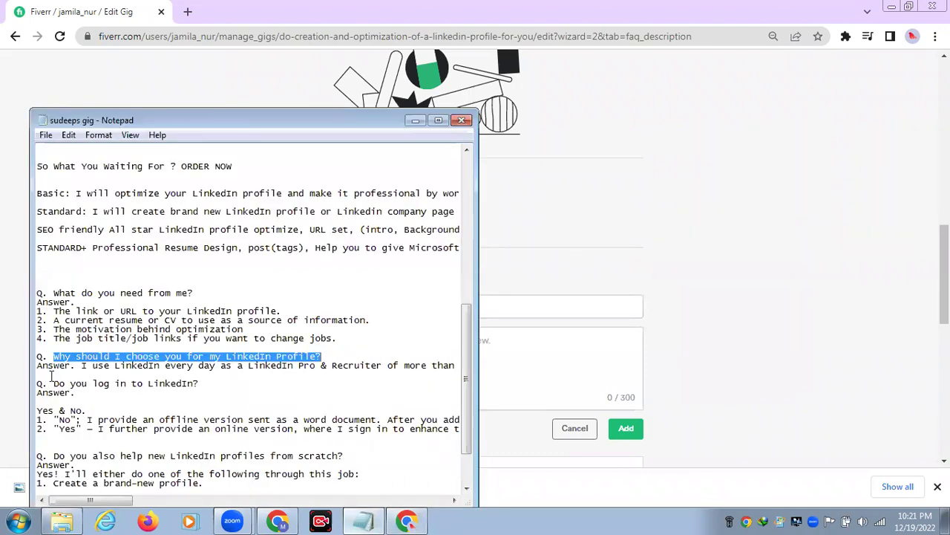
left_click_drag(37, 365, 461, 364)
left_click(460, 360)
key("shift+Down")
key("shift+End")
left_click(460, 361)
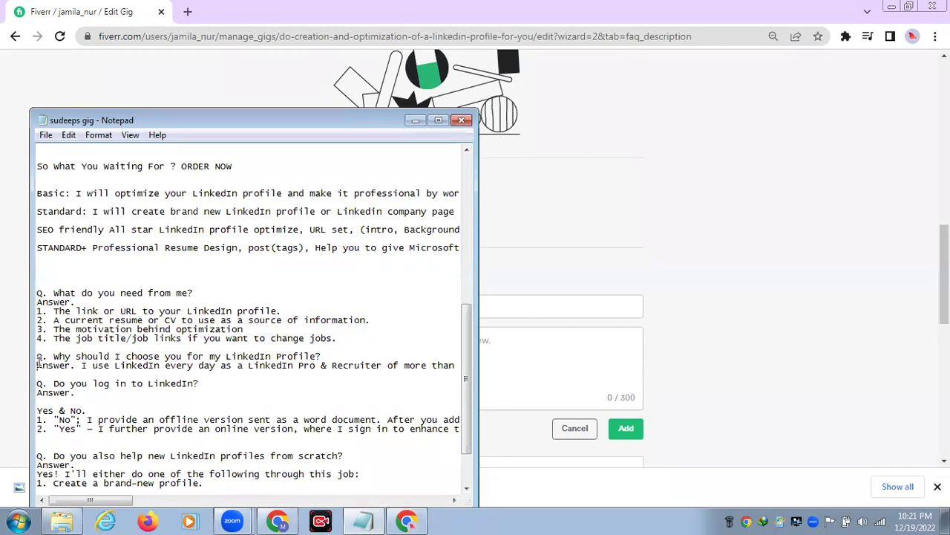
key("shift+Right")
key("shift+Right")
key("shift+Right")
key("shift+Right")
key("shift+Right")
key("shift+Right")
key("shift+Right")
key("shift+Right")
key("shift+Right")
key("shift+Right")
key("shift+Right")
key("shift+Right")
key("shift+Right")
key("shift+Right")
key("shift+Right")
key("shift+Right")
key("shift+Right")
key("shift+Right")
key("shift+Right")
key("shift+Right")
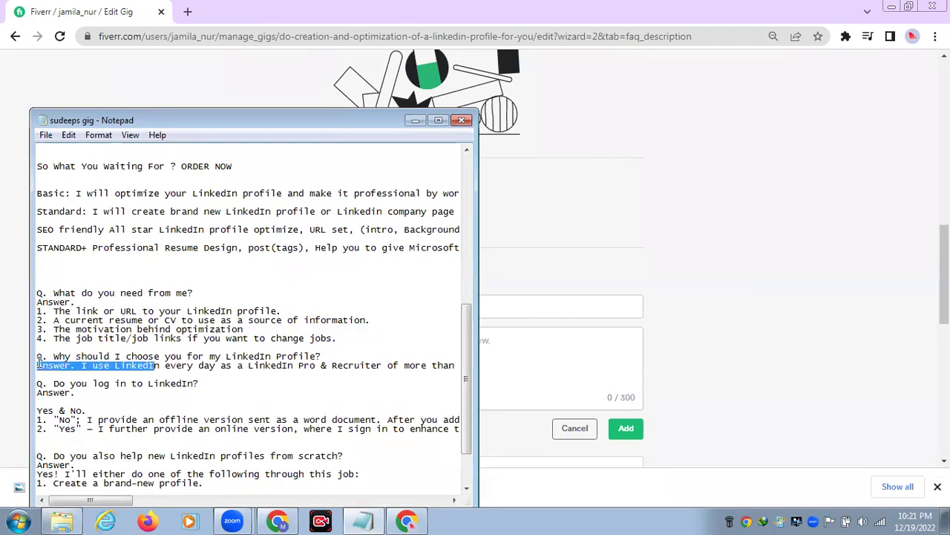
key("shift+Right")
key("shift+Right")
key("shift+Right")
key("shift+Right")
key("shift+Right")
key("shift+Right")
key("shift+Right")
key("shift+Right")
key("shift+Right")
key("shift+Right")
key("shift+Right")
key("shift+Right")
key("shift+Right")
key("shift+Right")
key("shift+Right")
key("shift+Right")
key("shift+Right")
key("shift+Right")
key("shift+Right")
key("shift+Right")
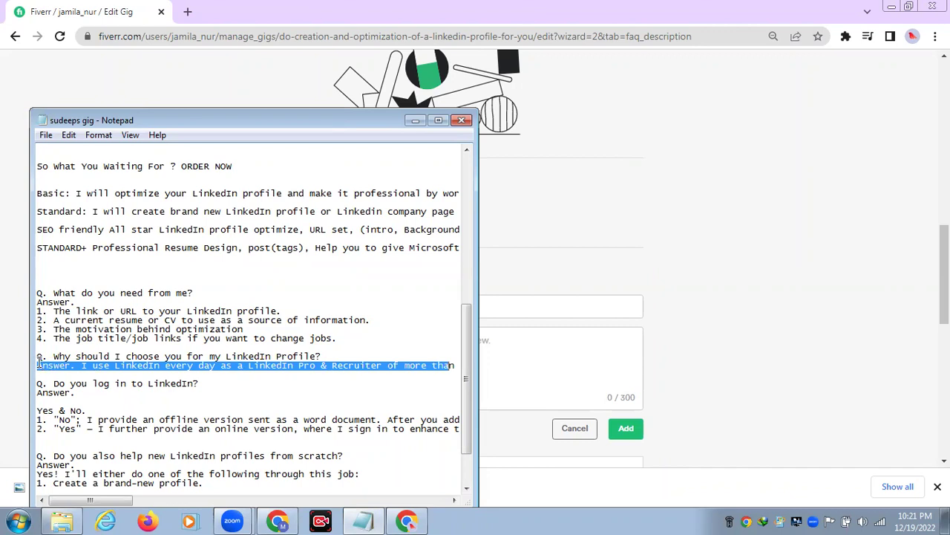
key("shift+Right")
key("shift+Right")
key("shift+Right")
key("shift+Right")
key("shift+Right")
key("shift+Right")
key("shift+Right")
key("shift+Right")
key("shift+Right")
key("shift+Right")
key("shift+Right")
key("shift+Right")
key("shift+Right")
key("shift+Right")
key("shift+Right")
key("shift+Right")
key("shift+Right")
key("shift+Right")
key("shift+Right")
key("shift+Right")
key("shift+Right")
key("shift+Right")
key("shift+Right")
key("shift+Right")
key("shift+Right")
key("shift+Right")
key("shift+Right")
key("shift+Right")
key("shift+Right")
key("shift+Right")
key("shift+Right")
key("shift+Right")
key("shift+Right")
key("shift+Right")
key("shift+Right")
key("shift+Right")
key("shift+Right")
key("shift+Right")
key("shift+Right")
key("shift+Right")
key("shift+Right")
key("shift+Right")
key("shift+Right")
key("shift+Right")
key("shift+Right")
key("shift+Right")
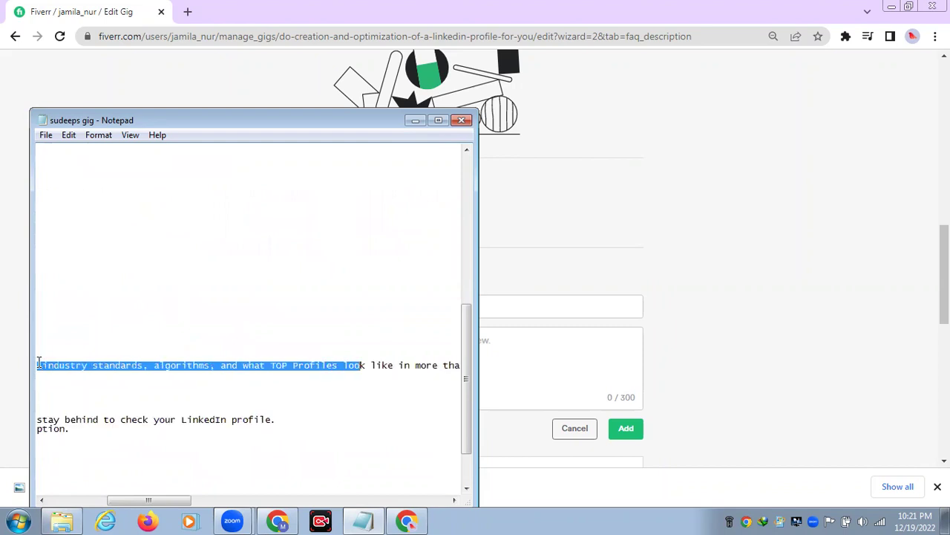
key("shift+Right")
key("shift+Right")
key("shift+Right")
key("shift+Right")
key("shift+Right")
key("shift+Right")
key("shift+Right")
key("shift+Right")
key("shift+Right")
key("shift+Right")
key("shift+Right")
key("shift+Right")
key("shift+Right")
key("shift+Right")
key("shift+Right")
key("shift+Right")
key("shift+Right")
key("shift+Right")
key("shift+Right")
key("shift+Right")
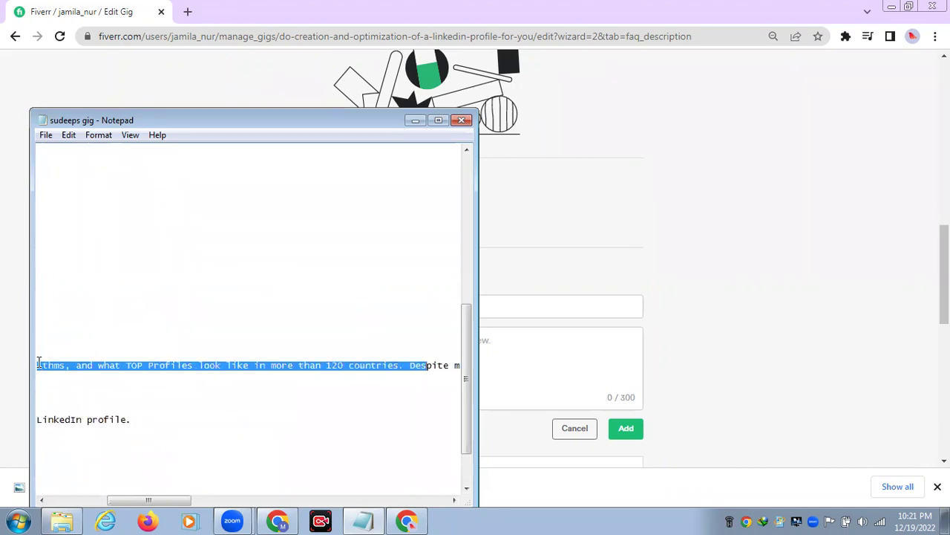
key("shift+Right")
key("shift+Right")
key("shift+Right")
key("shift+Right")
key("shift+Right")
key("shift+Right")
key("shift+Right")
key("shift+Right")
key("shift+Right")
key("shift+Right")
key("shift+Right")
key("shift+Right")
key("shift+Right")
key("shift+Right")
key("shift+Right")
key("shift+Right")
key("shift+Right")
key("shift+Right")
key("shift+Right")
key("shift+Right")
key("shift+Right")
key("shift+Right")
key("shift+Right")
key("shift+Right")
key("shift+Right")
key("shift+Right")
key("shift+Right")
key("shift+Right")
key("shift+Right")
key("shift+Right")
key("shift+Right")
key("shift+Right")
key("shift+Right")
key("shift+Right")
key("shift+Right")
key("shift+Right")
key("shift+Right")
key("shift+Right")
key("shift+Right")
key("shift+Right")
key("shift+Right")
key("shift+Right")
key("shift+Right")
key("shift+Right")
key("shift+Right")
key("shift+Right")
key("shift+Right")
key("shift+Right")
key("shift+Right")
key("shift+Right")
key("shift+Right")
key("shift+Right")
key("shift+Right")
key("shift+Right")
key("shift+Right")
key("shift+Right")
key("shift+Right")
key("shift+Right")
key("shift+Right")
key("shift+Right")
key("shift+Right")
key("shift+Right")
key("shift+Right")
key("shift+Right")
key("shift+Right")
key("shift+Right")
key("shift+Right")
key("shift+Right")
key("shift+Right")
key("shift+Right")
key("shift+Right")
key("shift+Right")
key("shift+Right")
key("shift+Right")
key("shift+Right")
key("shift+Right")
key("shift+Right")
key("shift+Right")
key("shift+Right")
key("shift+Right")
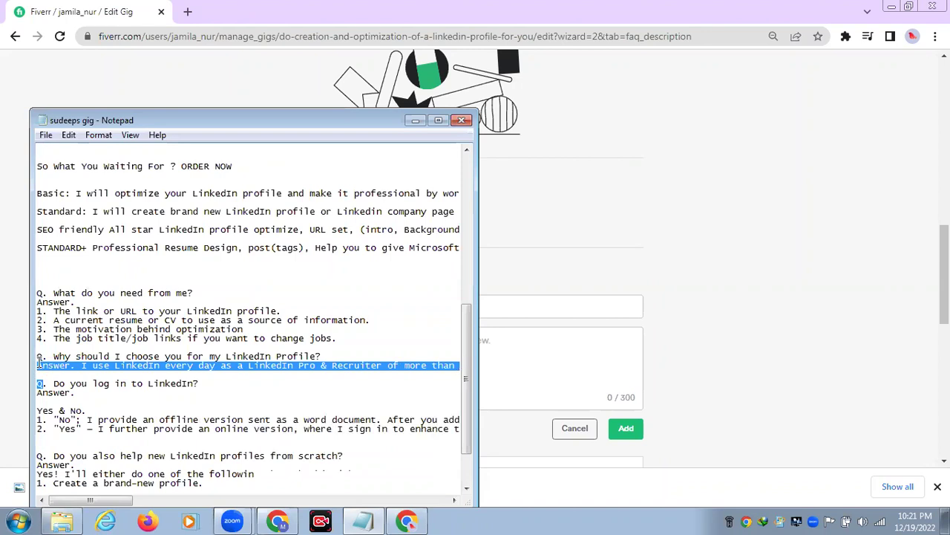
key("shift+Left")
Step: Paste the answer, cut the final 'Despite…' sentence to fit 300 characters, and add the FAQ
left_click(415, 120)
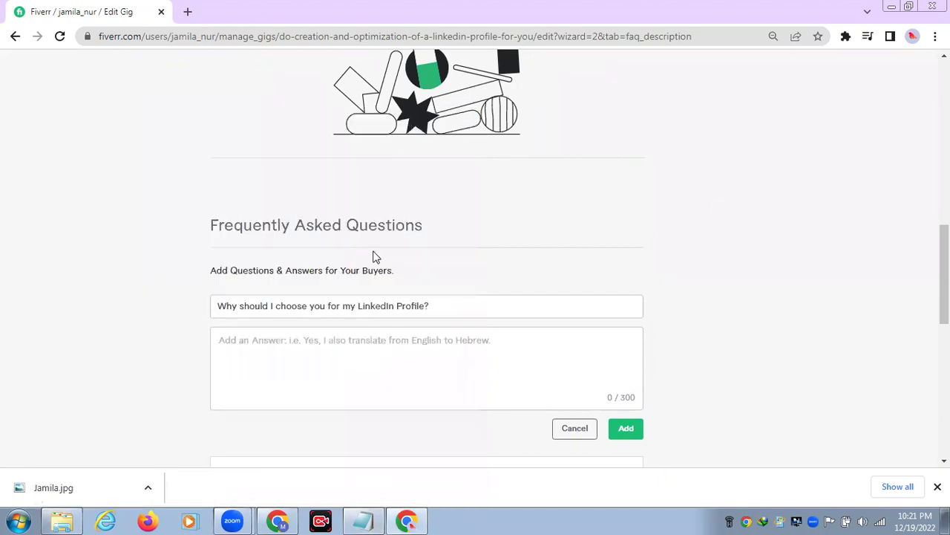
left_click(274, 337)
type("Answer. I use LinkedIn every day as a LinkedIn Pro & Recruiter of more than 15 years. I am familiar with industry standards, algorithms, and what TOP Profiles look like in more than 120 countries. Despite my 2-year employment on Fiverr, my results with my 10k+ clients have been mentioned in the news")
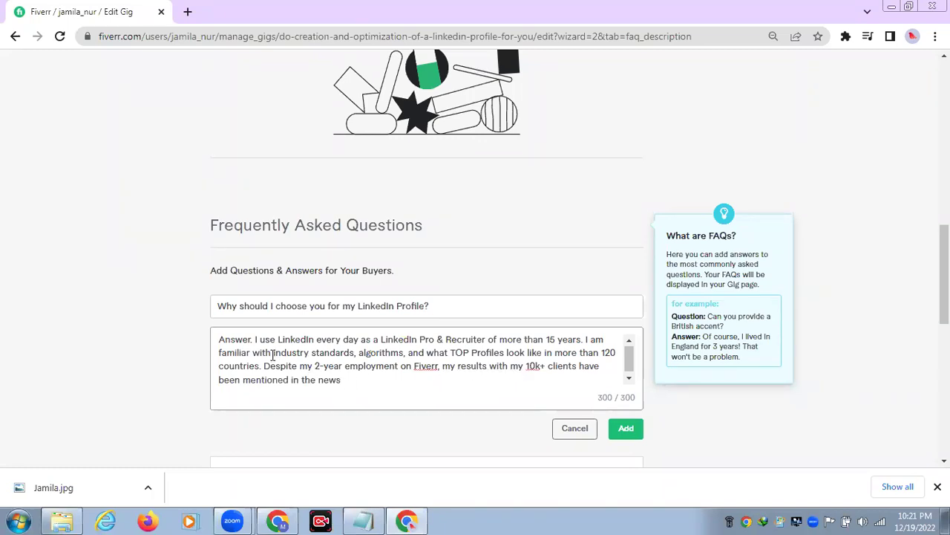
left_click_drag(263, 365, 341, 379)
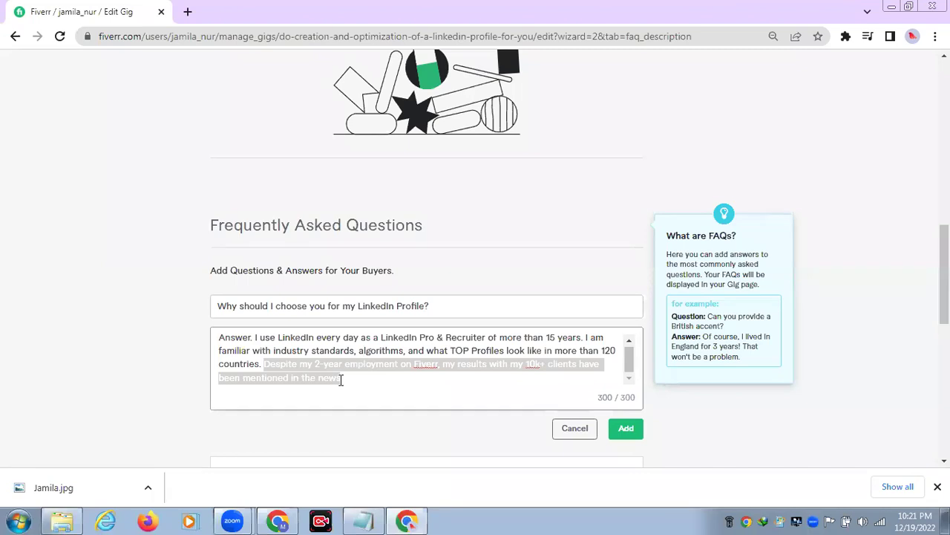
key("BackSpace")
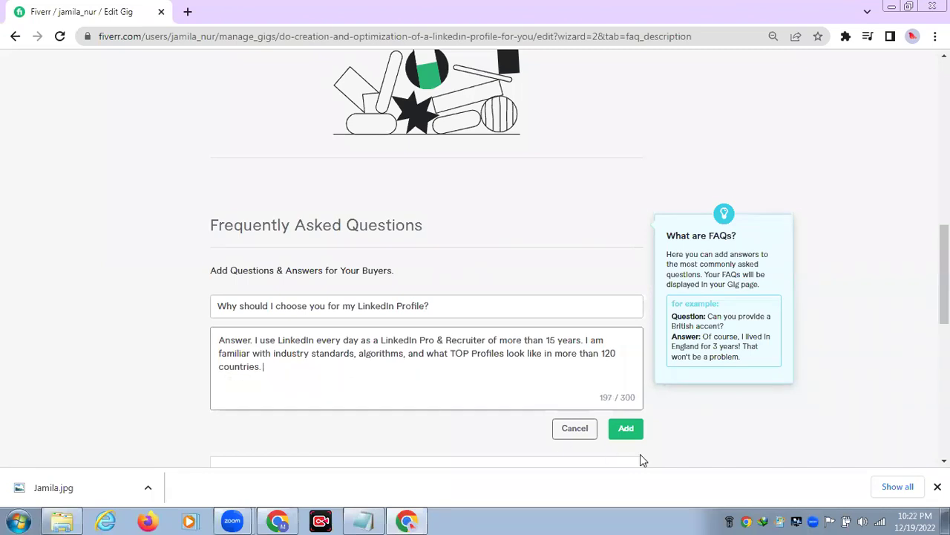
left_click(626, 429)
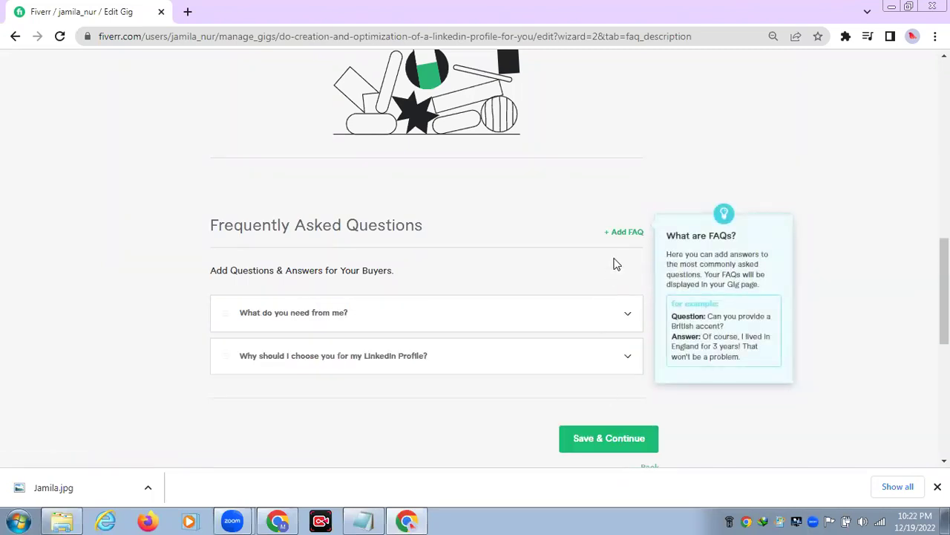
Step: Start a third FAQ with the question 'Do you log in to LinkedIn?' from the notes
left_click(637, 234)
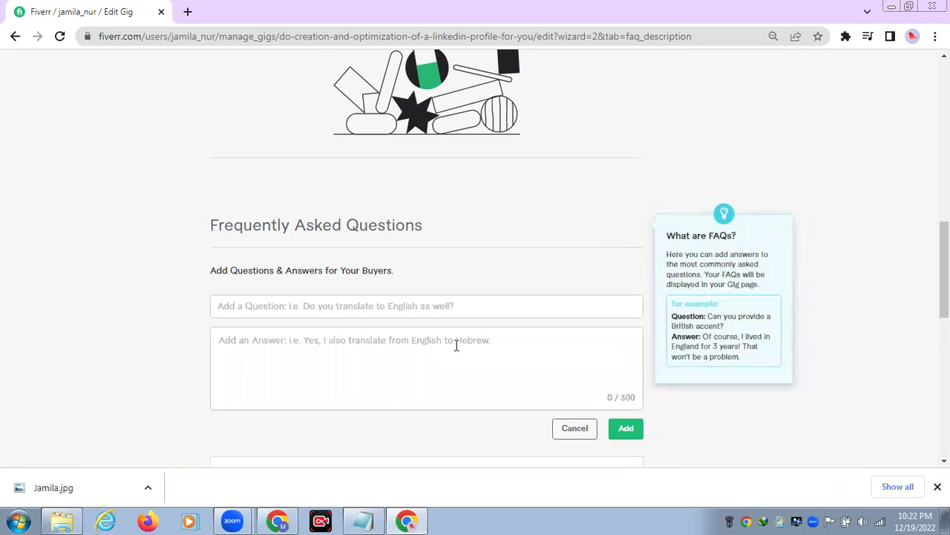
left_click(363, 520)
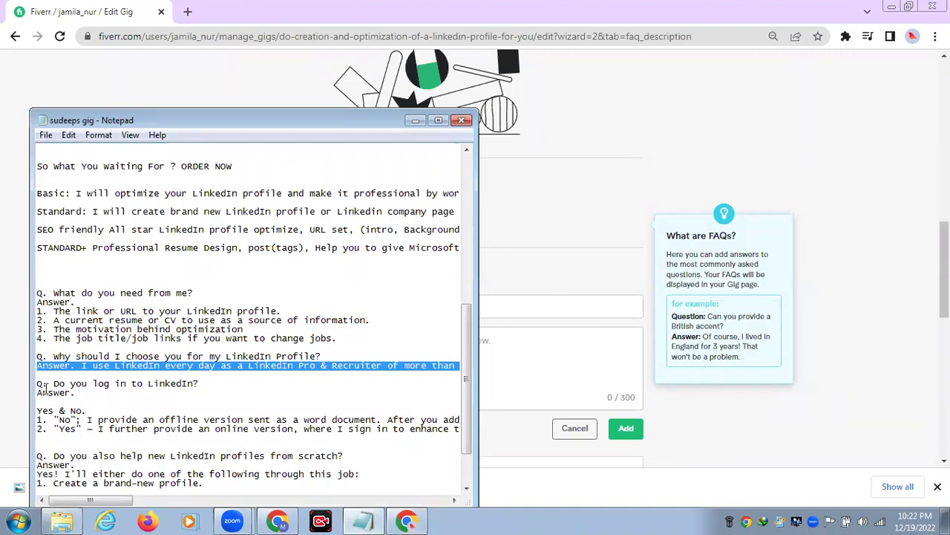
left_click_drag(53, 384, 199, 387)
key("ctrl+c")
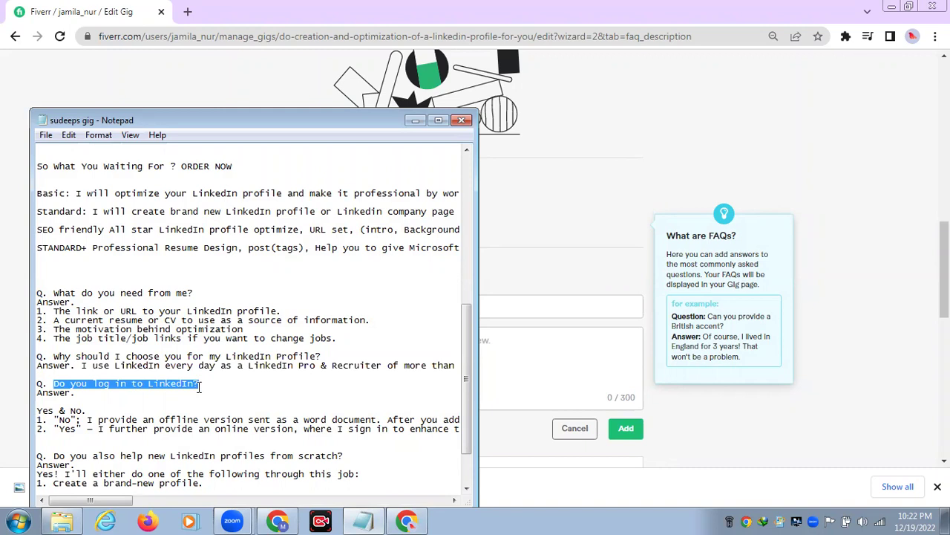
left_click(415, 120)
left_click(326, 310)
key("ctrl+v")
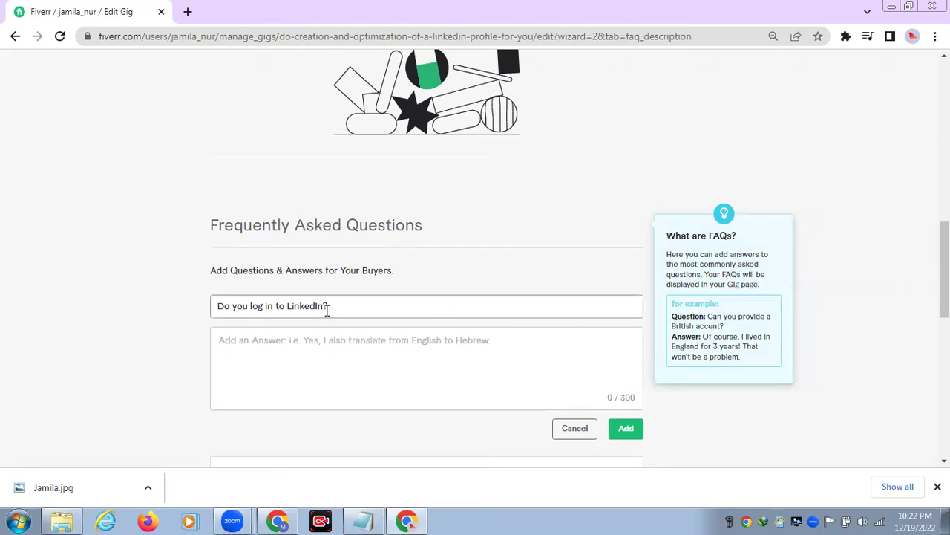
Step: Paste the two-point Yes/No answer on offline and online versions and add the FAQ
left_click(360, 519)
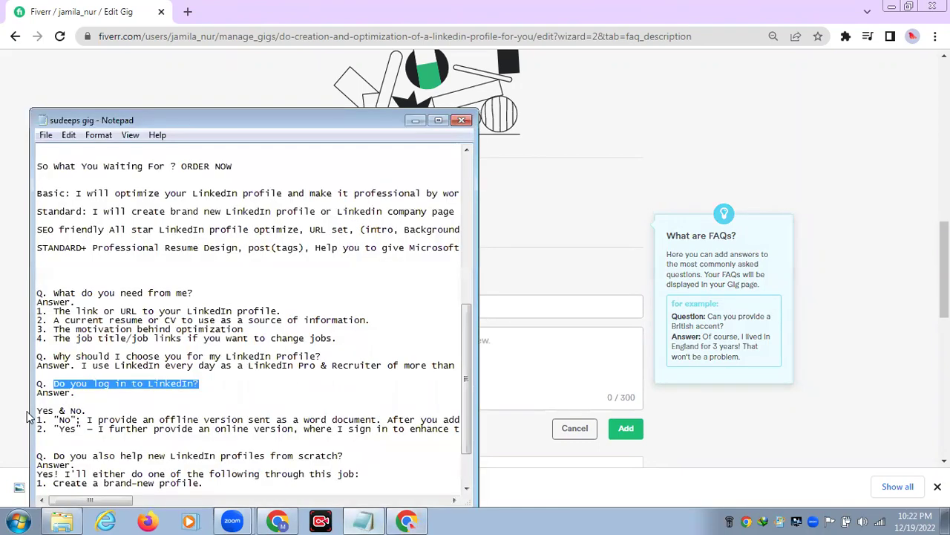
left_click_drag(37, 394, 467, 426)
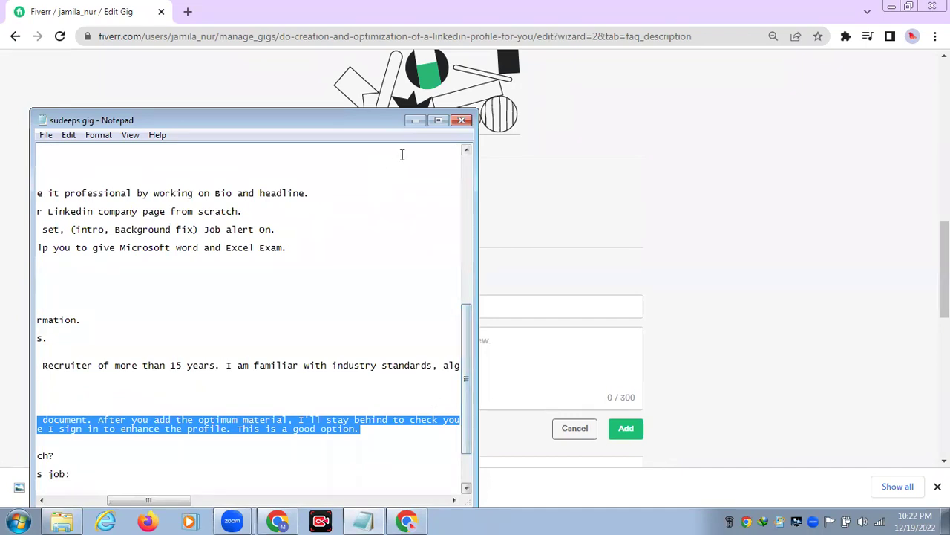
left_click(415, 123)
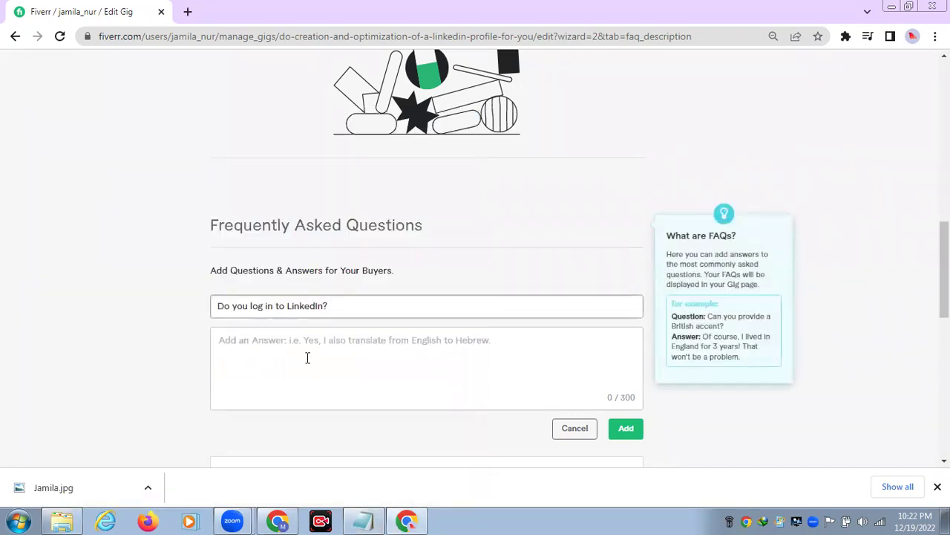
left_click(288, 339)
type("1. \"No\"; I provide an offline version sent as a word document. After you add the optimum material, I'll stay behind to check your LinkedIn profile. 2. \"Yes\" — I further provide an online version, where I sign in to enhance the profile. This is a good option.")
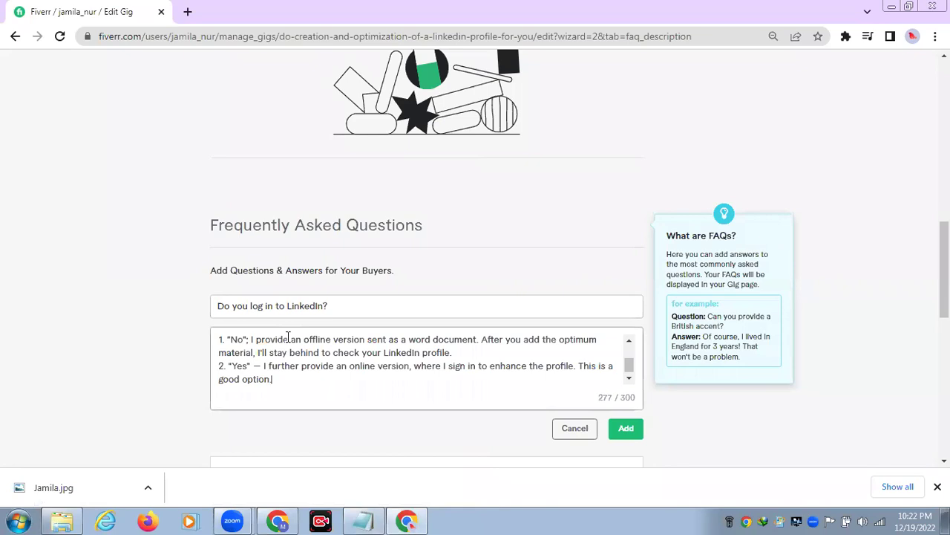
left_click(626, 429)
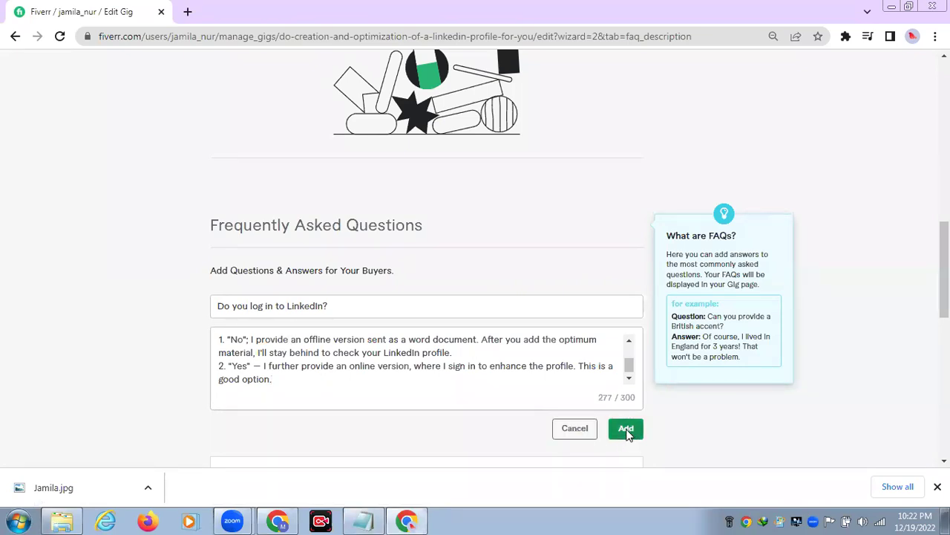
left_click(623, 232)
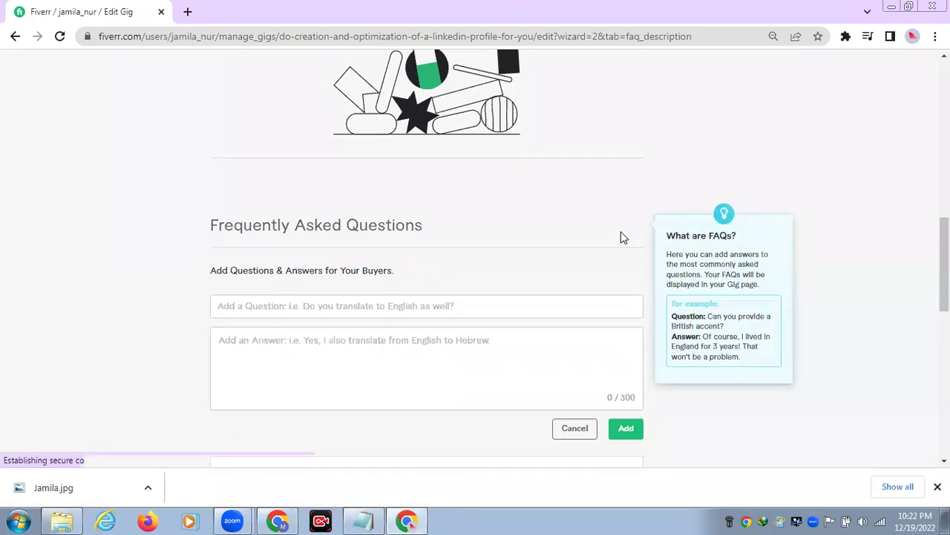
Step: Fill the fourth FAQ question with 'Do you also help new LinkedIn profiles from scratch?' from the notes
left_click(363, 521)
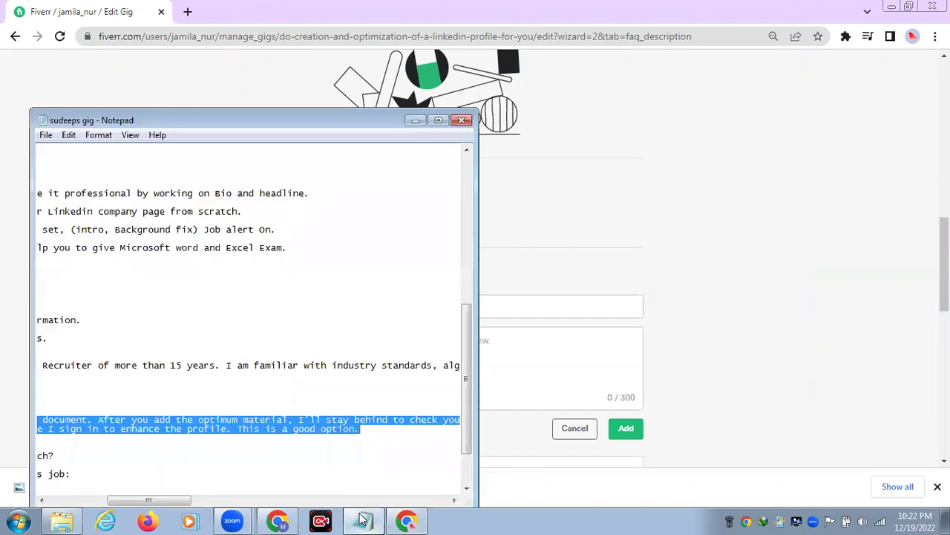
scroll(263, 338, "down", 1)
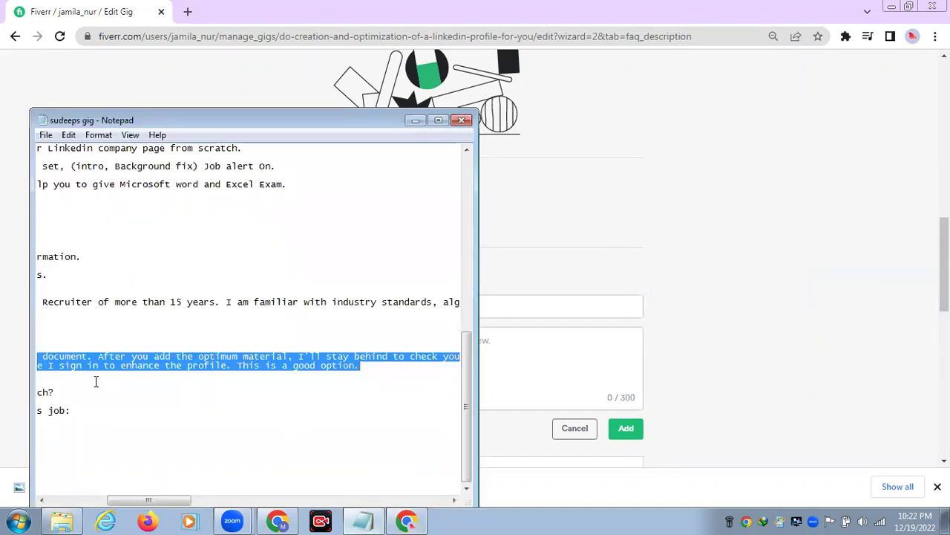
left_click_drag(42, 501, 43, 501)
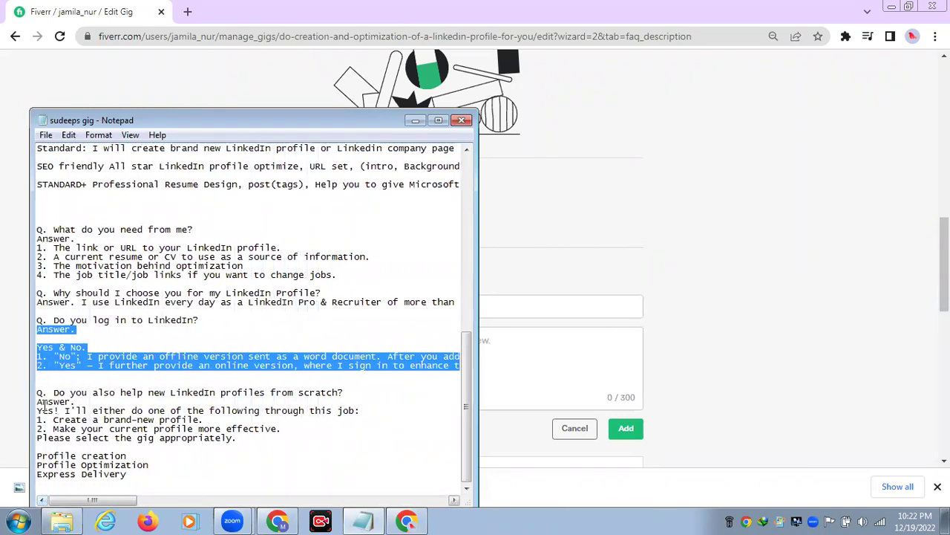
mouse_move(49, 391)
left_mouse_down()
mouse_move(344, 389)
mouse_move(77, 401)
mouse_move(38, 392)
mouse_move(51, 392)
left_mouse_up()
key("ctrl+c")
left_click(345, 390)
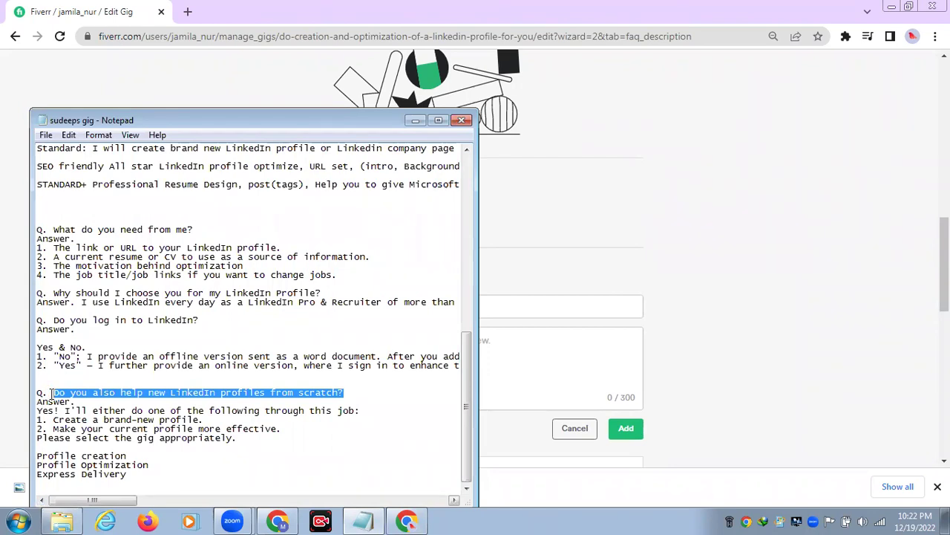
left_click(415, 120)
left_click(253, 306)
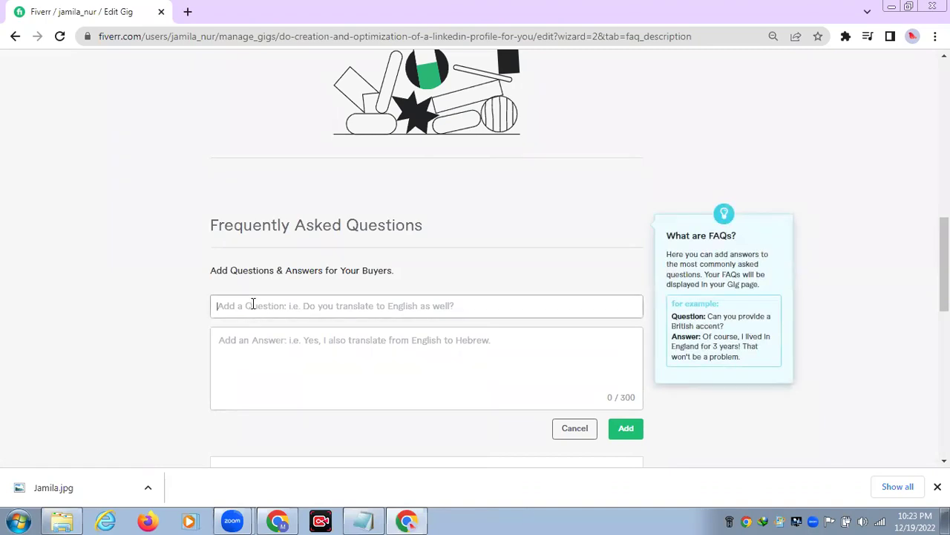
key("ctrl+v")
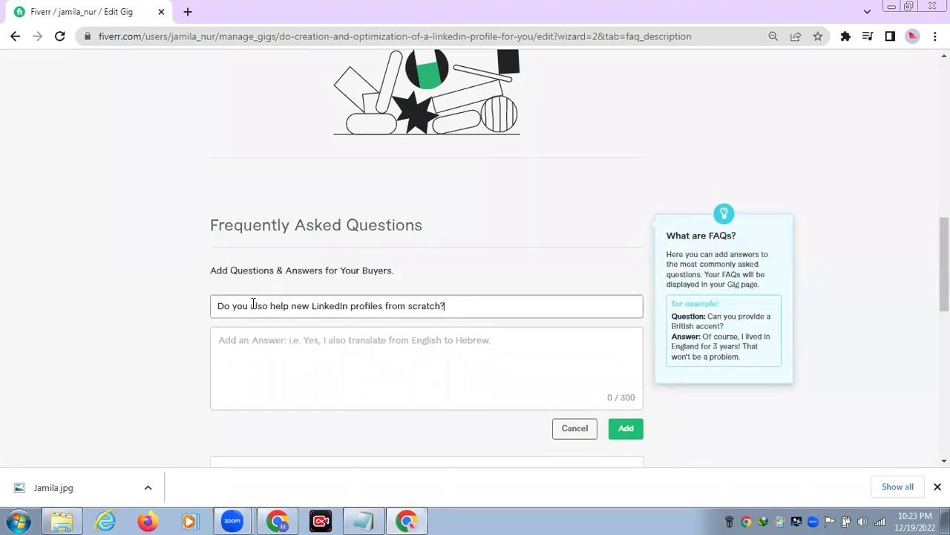
Step: Paste the create-or-improve profile answer from the notes and add the FAQ
left_click(244, 347)
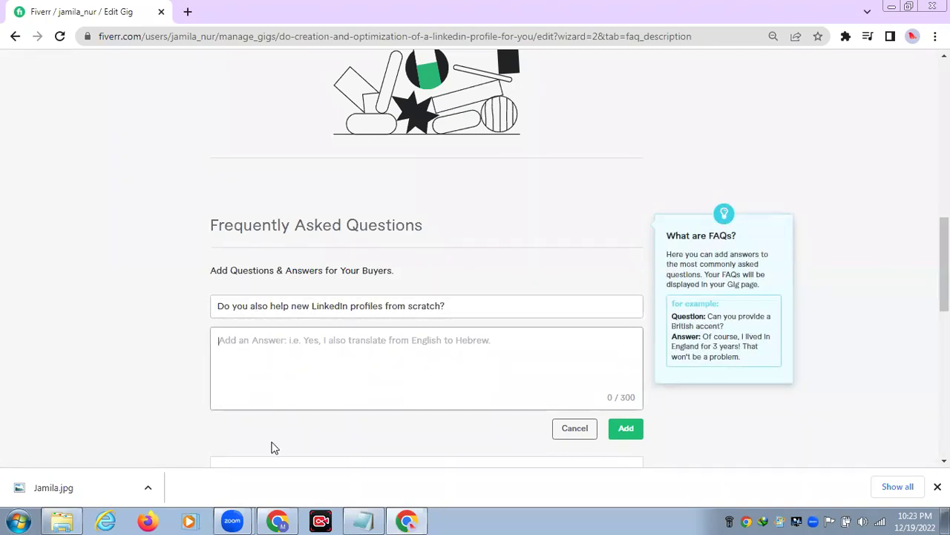
left_click(363, 520)
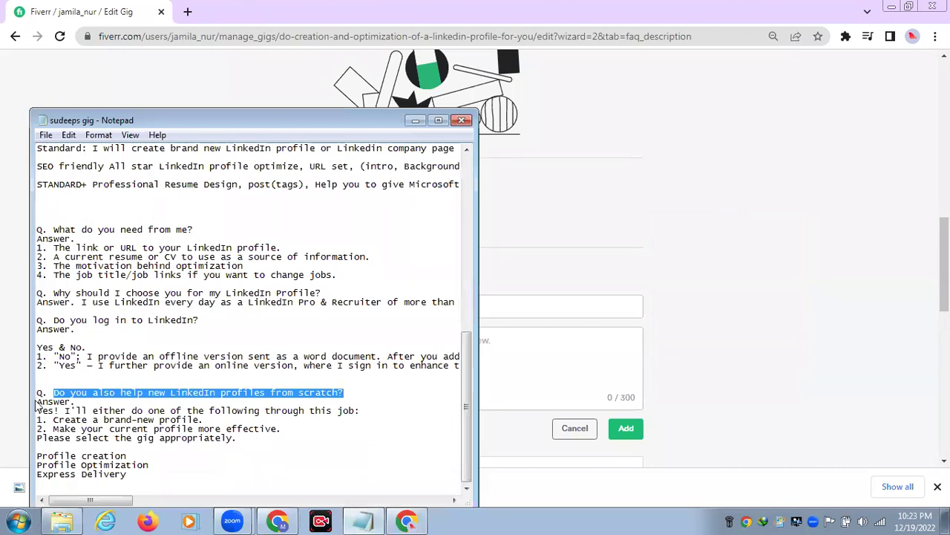
mouse_move(37, 402)
left_mouse_down()
mouse_move(111, 429)
mouse_move(178, 438)
mouse_move(254, 429)
mouse_move(256, 439)
mouse_move(75, 420)
mouse_move(39, 405)
left_mouse_up()
key("ctrl+c")
left_click(257, 441)
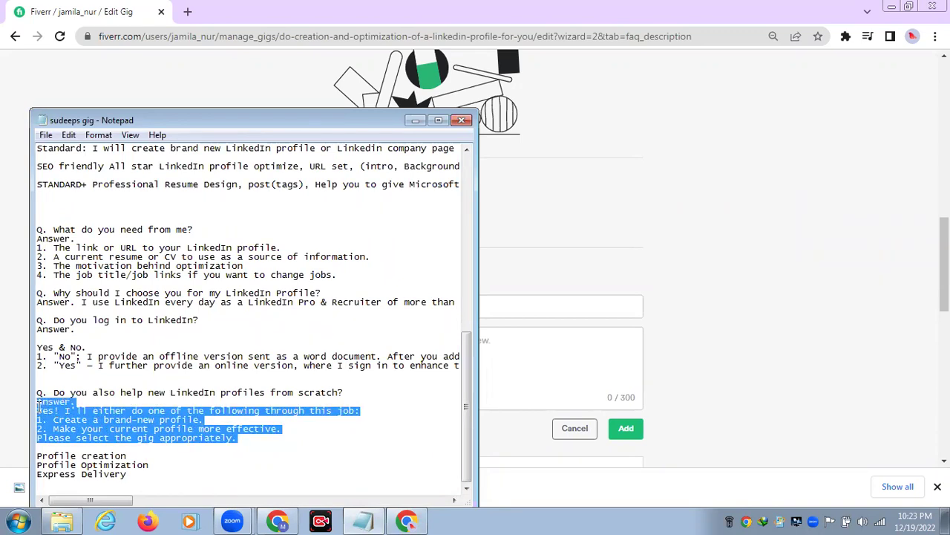
left_click(415, 120)
left_click(301, 343)
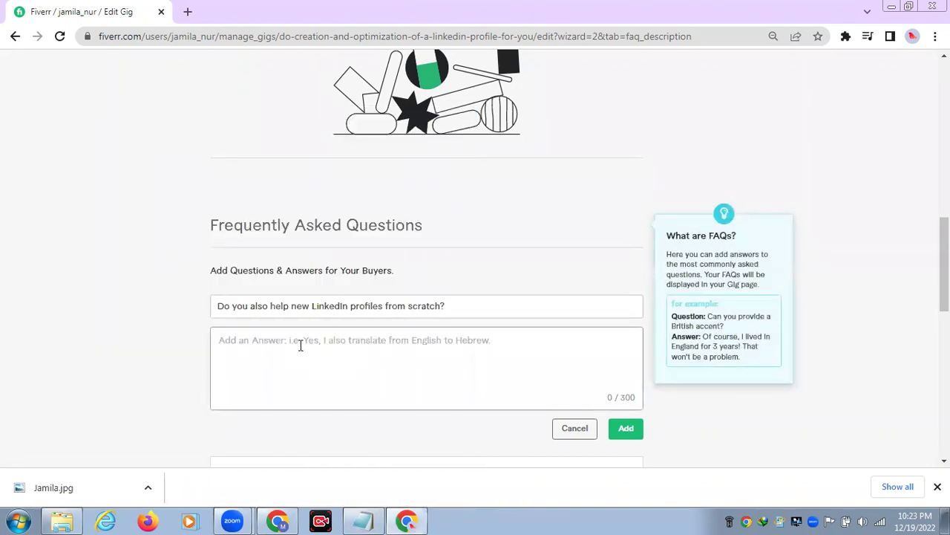
key("ctrl+v")
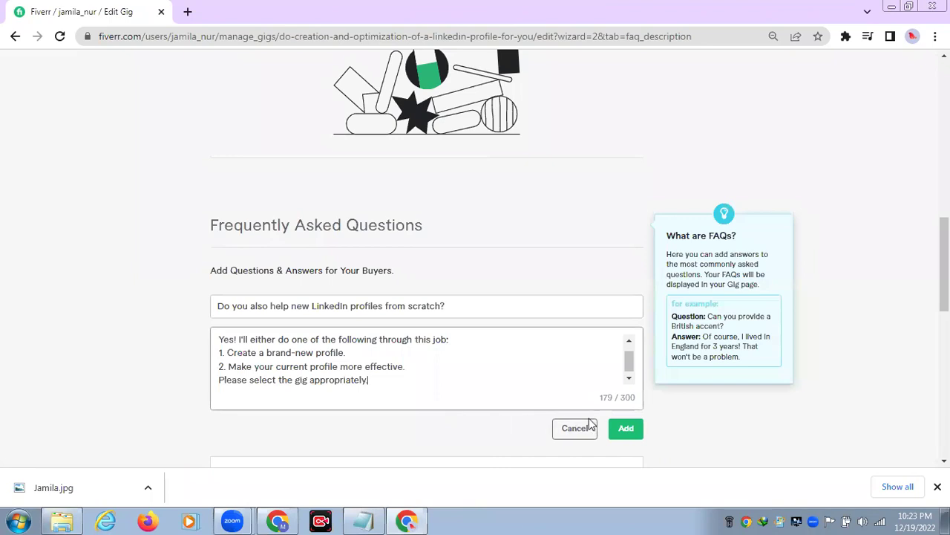
left_click(624, 429)
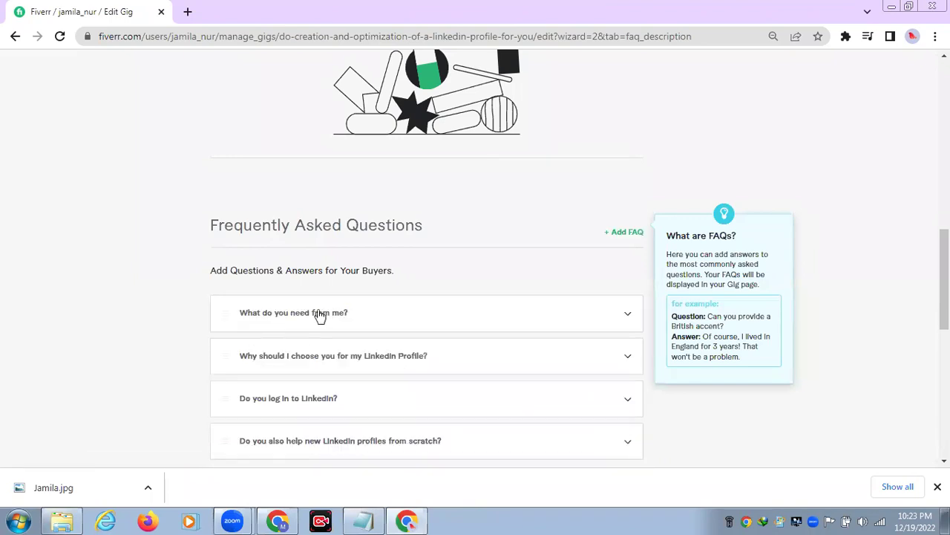
Step: Save the Description & FAQ step and start a new buyer question on Requirements
scroll(865, 297, "down", 4)
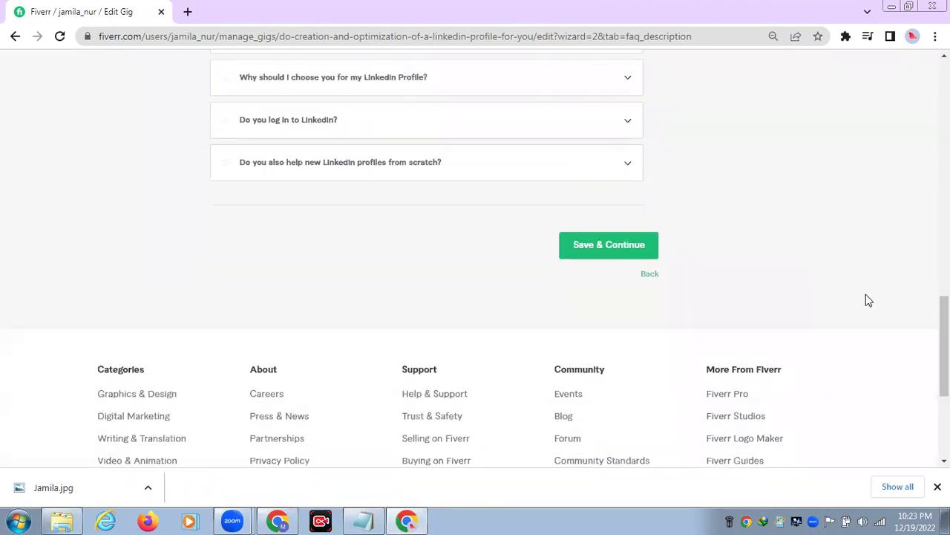
left_click(608, 246)
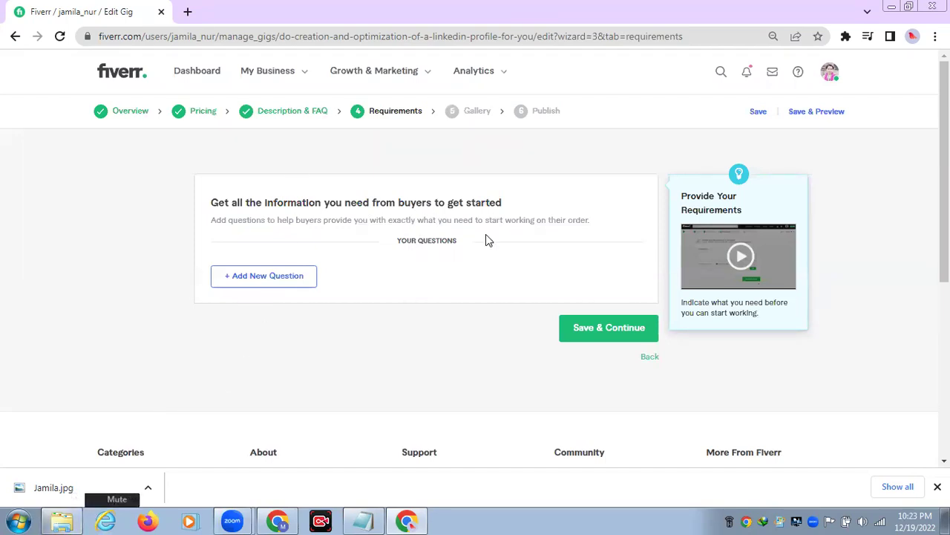
left_click(297, 279)
Step: Write the requirement 'What do you need to start the order?' asking for Mail and Website Link
left_click(268, 307)
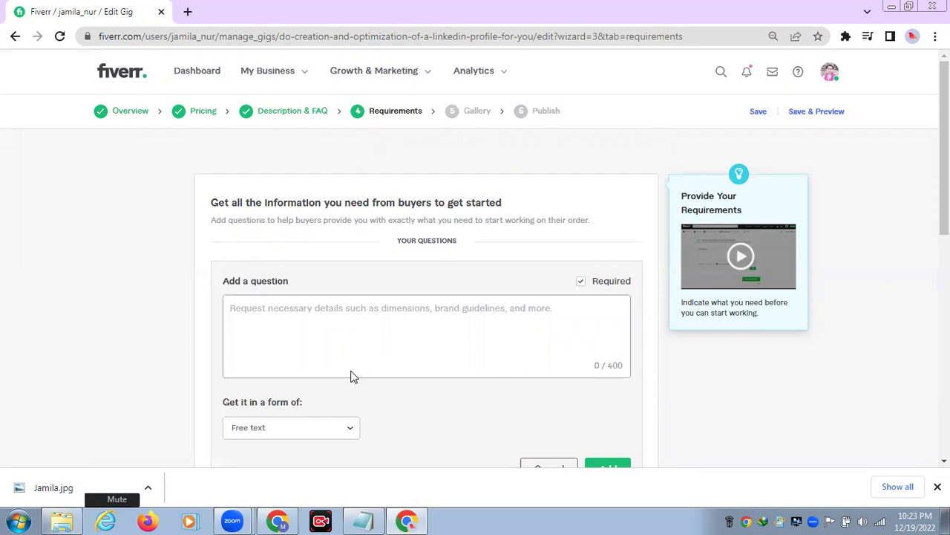
type("W")
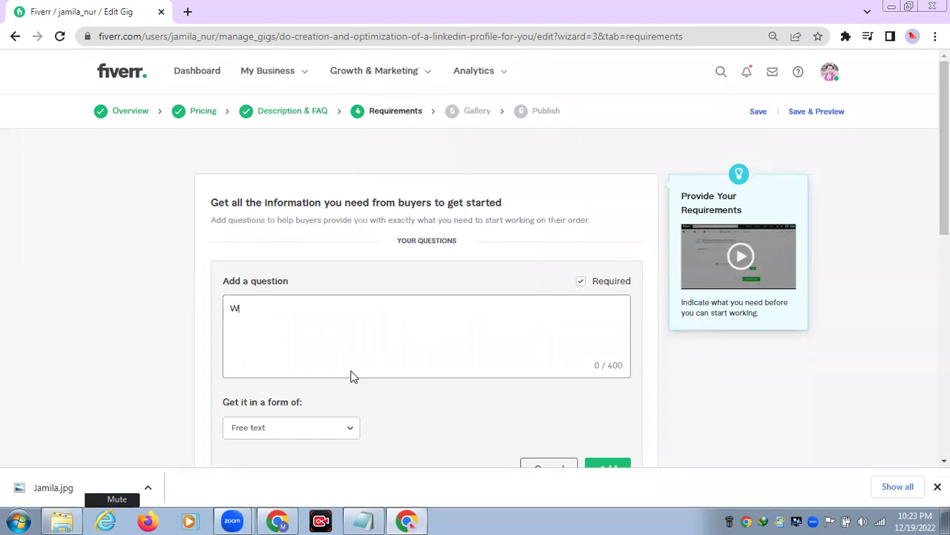
type("hat do you need to sta")
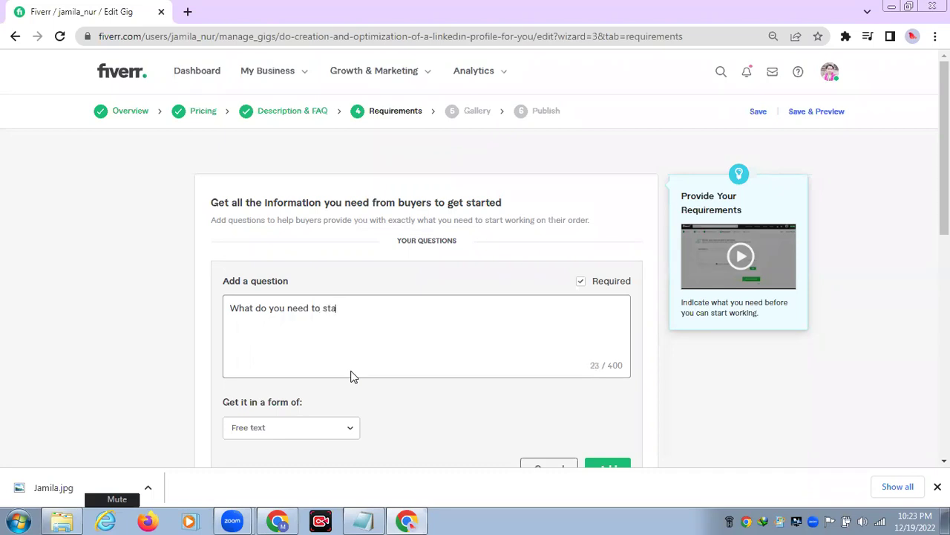
type("rt the order")
type("?")
key("Return")
type("I'll need ")
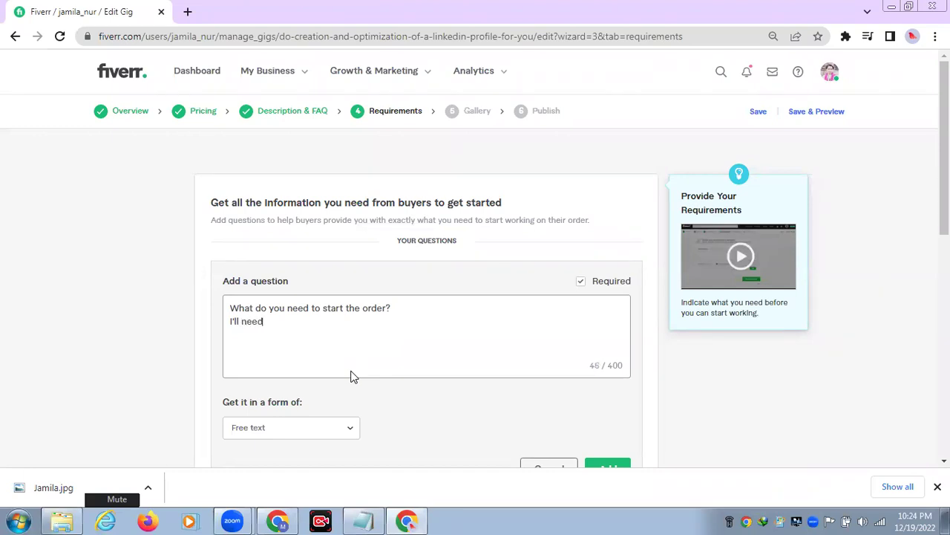
type("your ma")
left_click(294, 322)
key("BackSpace")
type("Mail Id")
type("and")
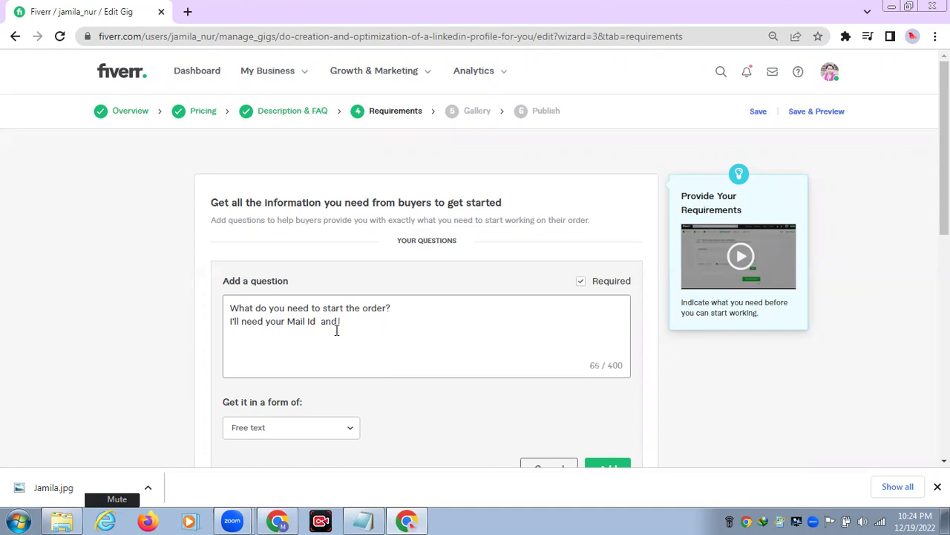
type("Website Link (")
type("o start the work")
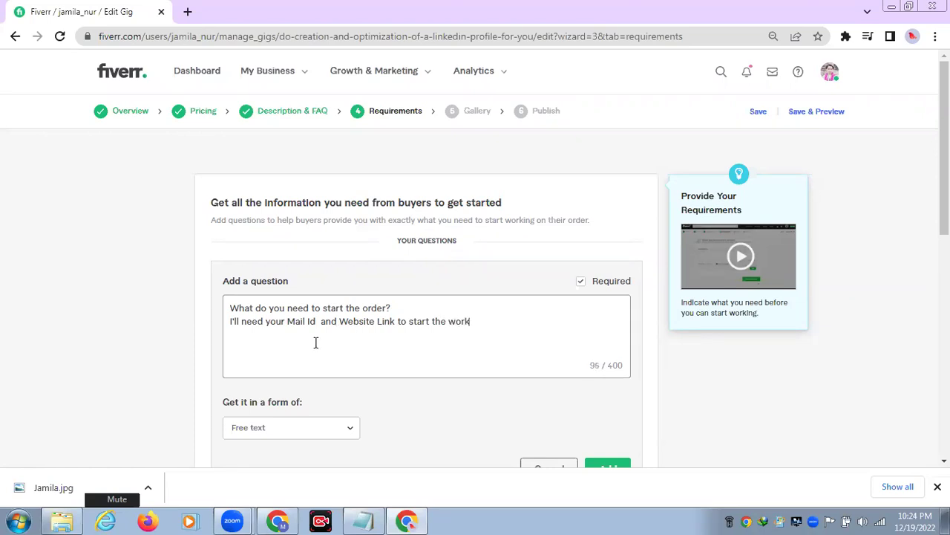
Step: Add the requirement question to the list and save the Requirements step
scroll(556, 340, "down", 1)
scroll(557, 339, "down", 1)
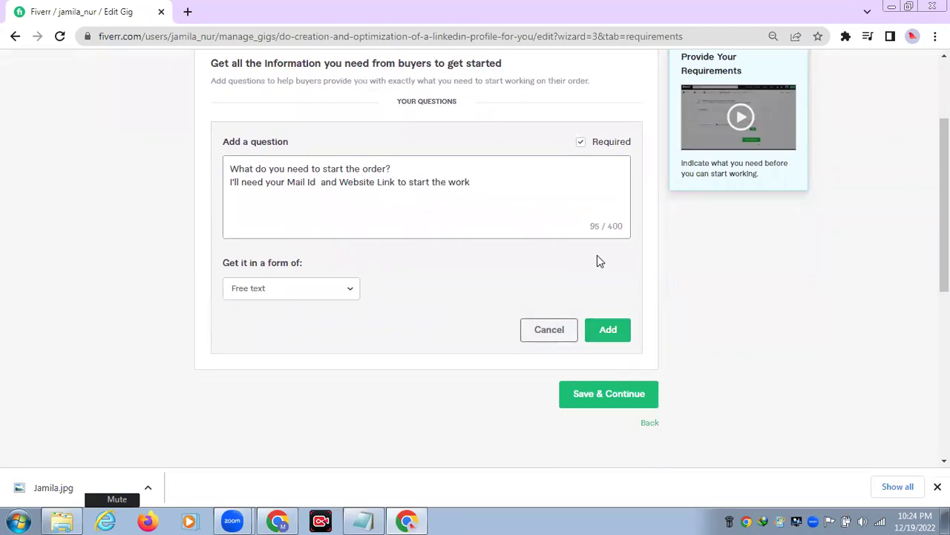
left_click(611, 327)
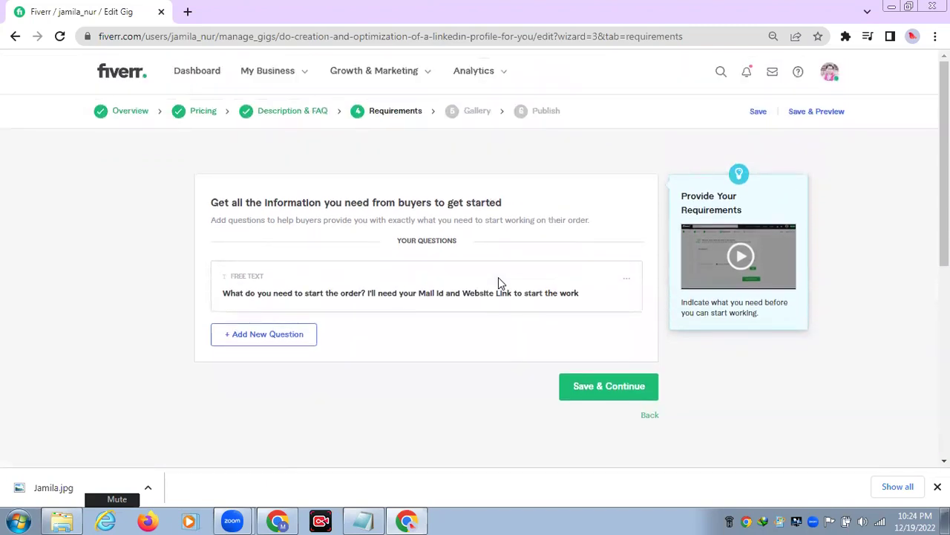
left_click(607, 386)
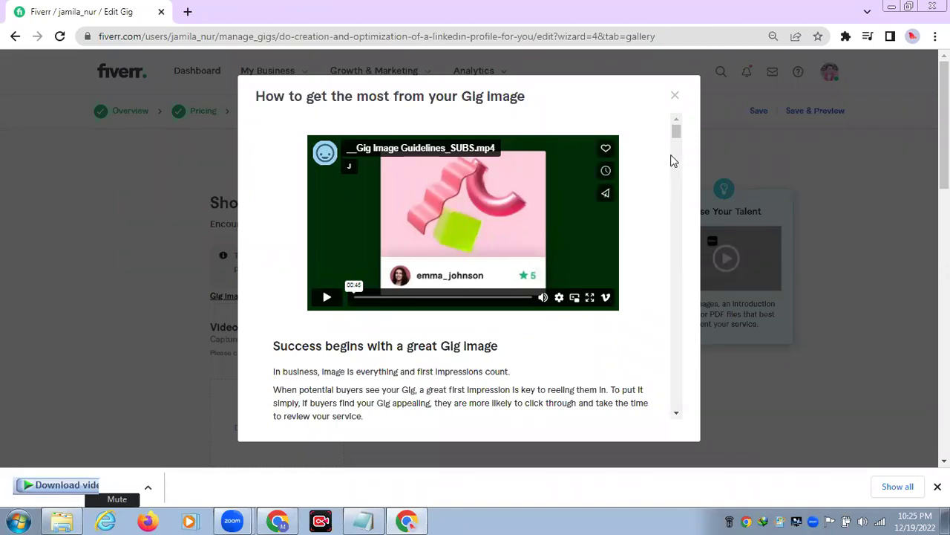
scroll(675, 161, "down", 5)
scroll(672, 161, "down", 3)
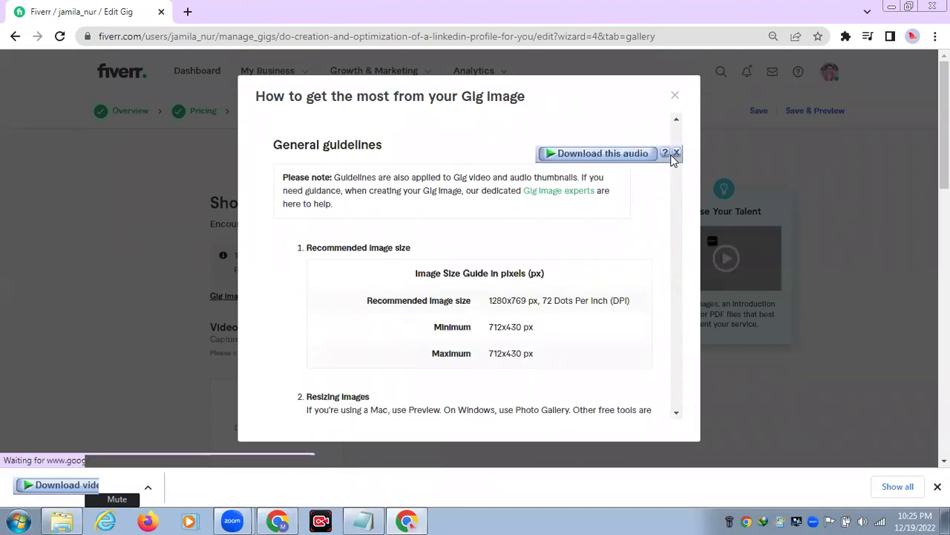
left_click(677, 153)
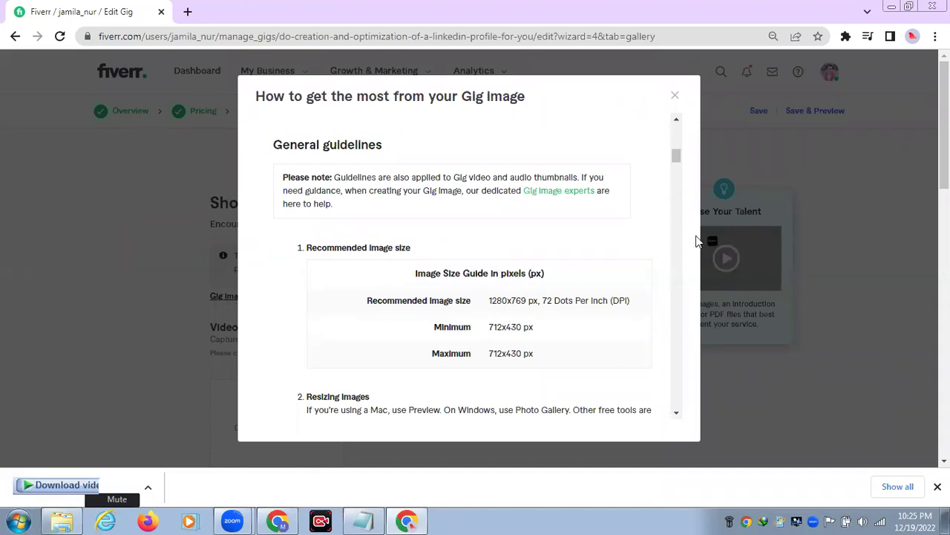
scroll(672, 237, "down", 2)
scroll(672, 237, "down", 5)
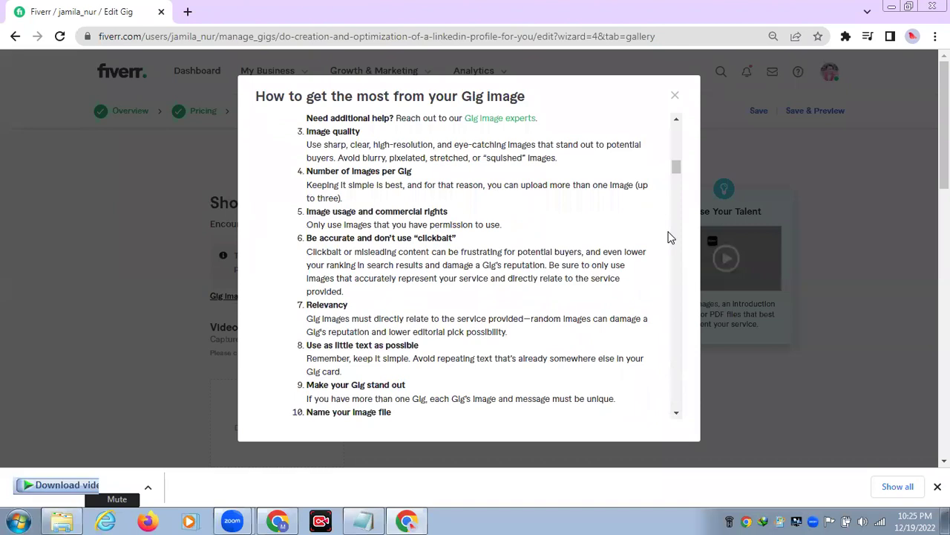
scroll(670, 237, "down", 4)
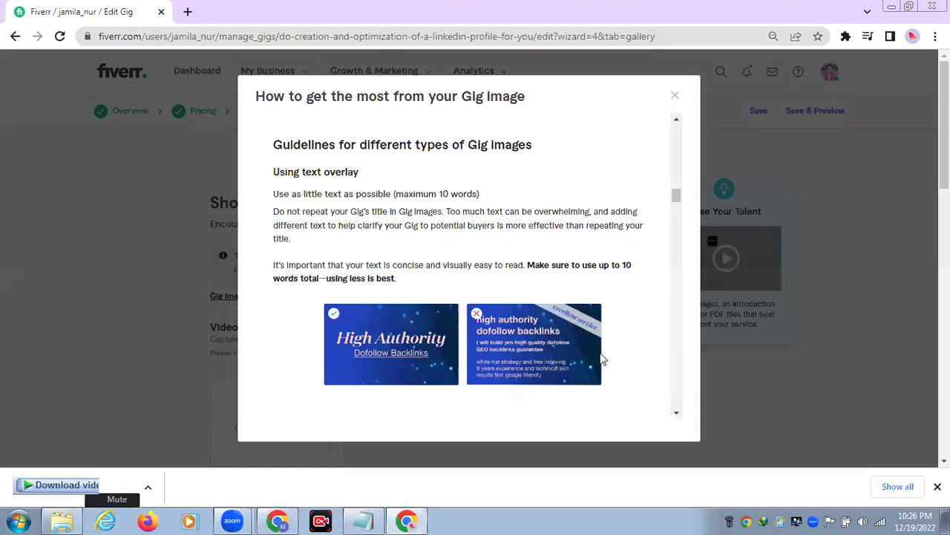
Step: Read through the remaining Gig Image guidelines and close the dialog
scroll(677, 291, "down", 2)
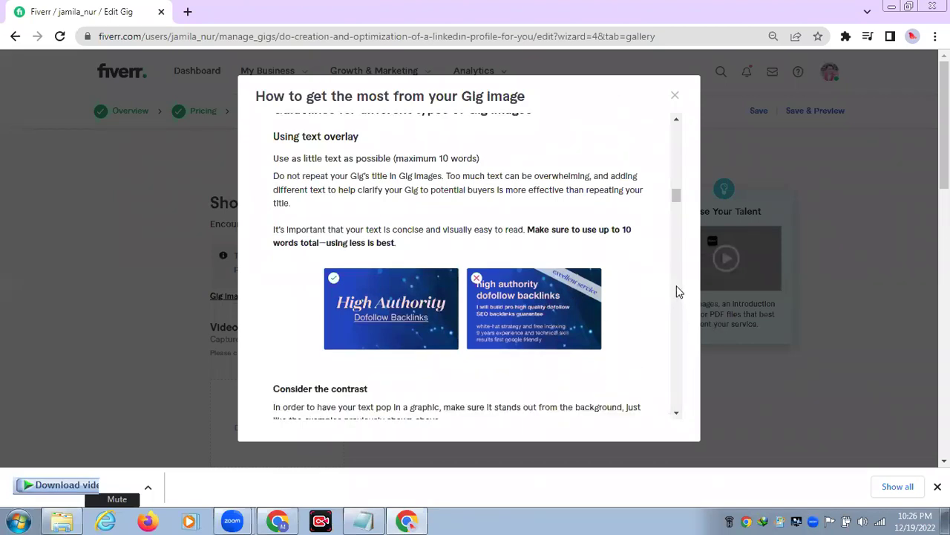
scroll(677, 291, "down", 2)
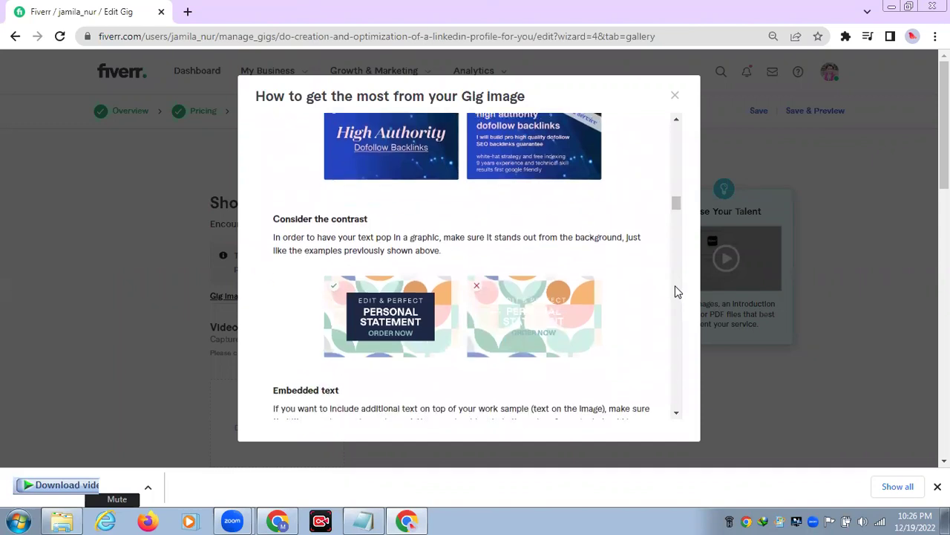
scroll(677, 291, "down", 2)
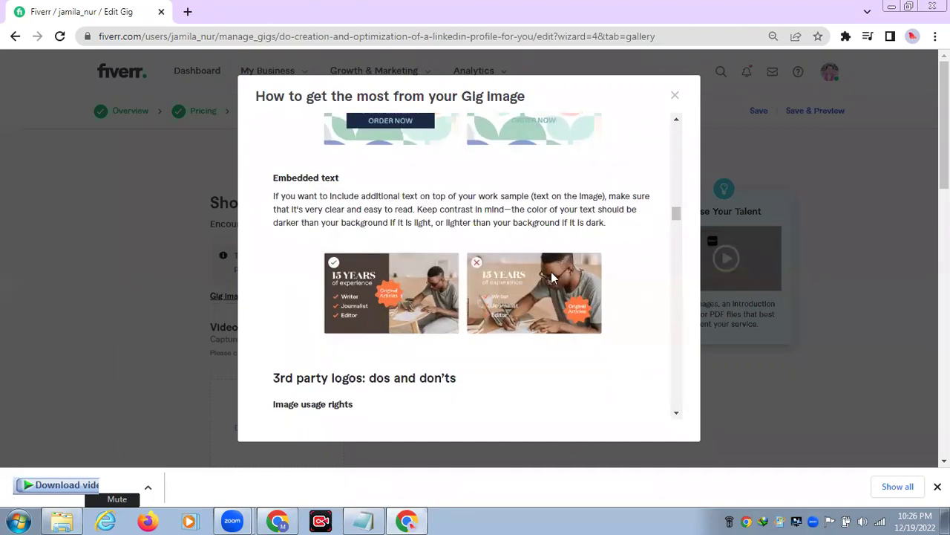
scroll(553, 279, "up", 2)
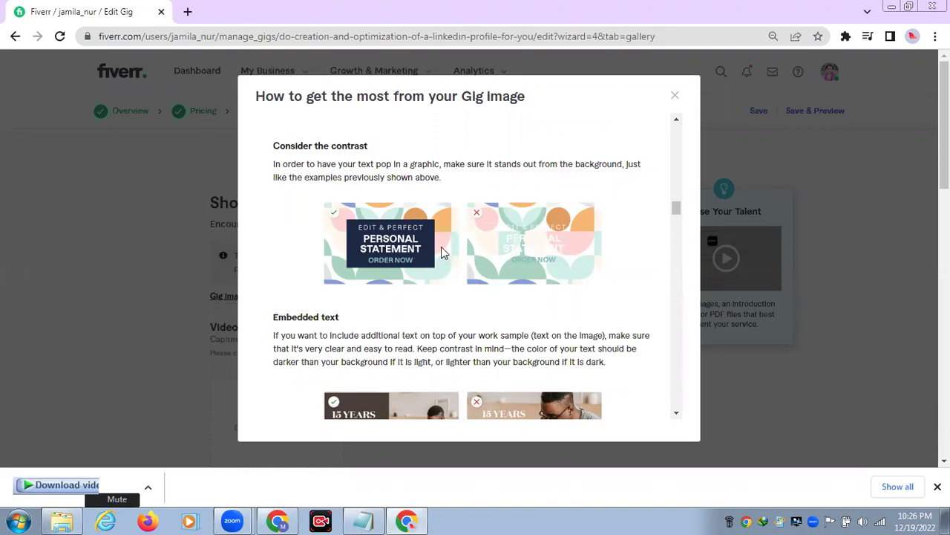
scroll(666, 239, "down", 2)
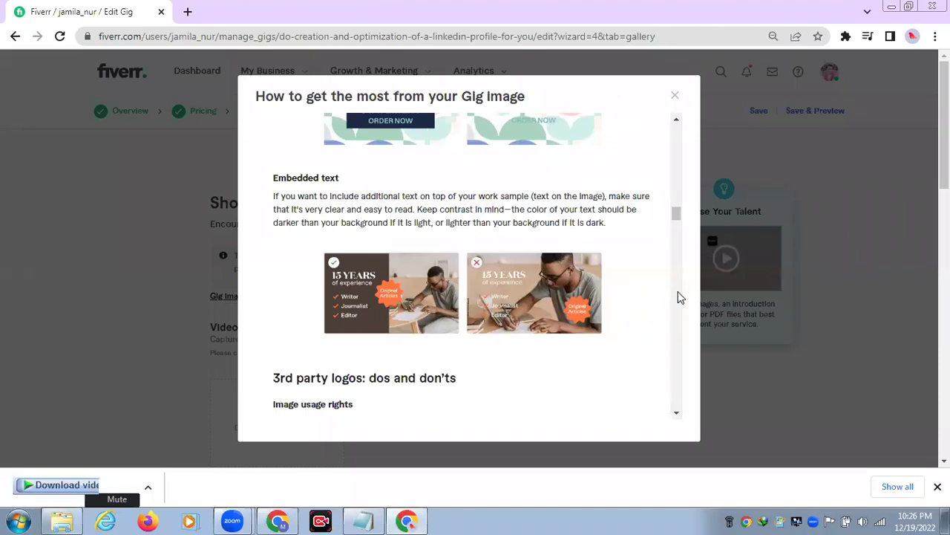
scroll(670, 294, "down", 3)
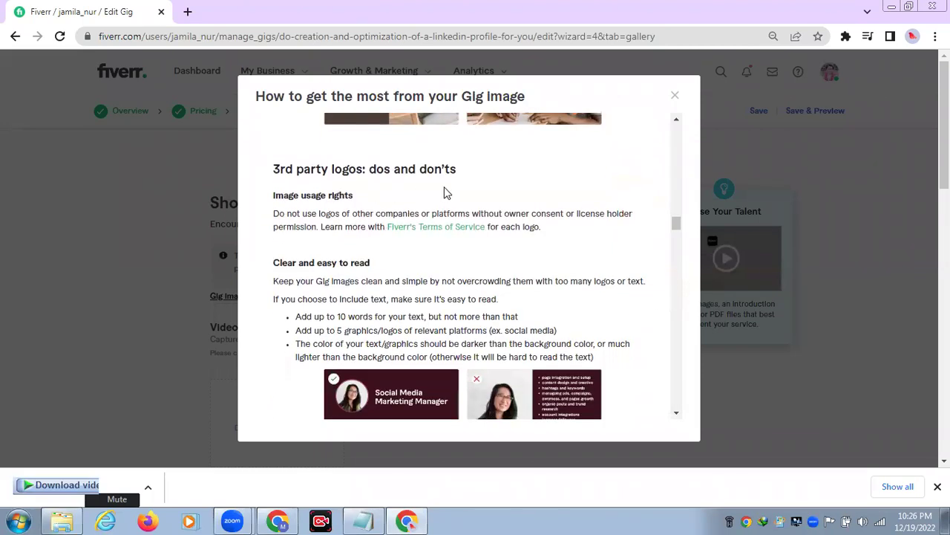
scroll(683, 289, "down", 1)
scroll(683, 289, "down", 1)
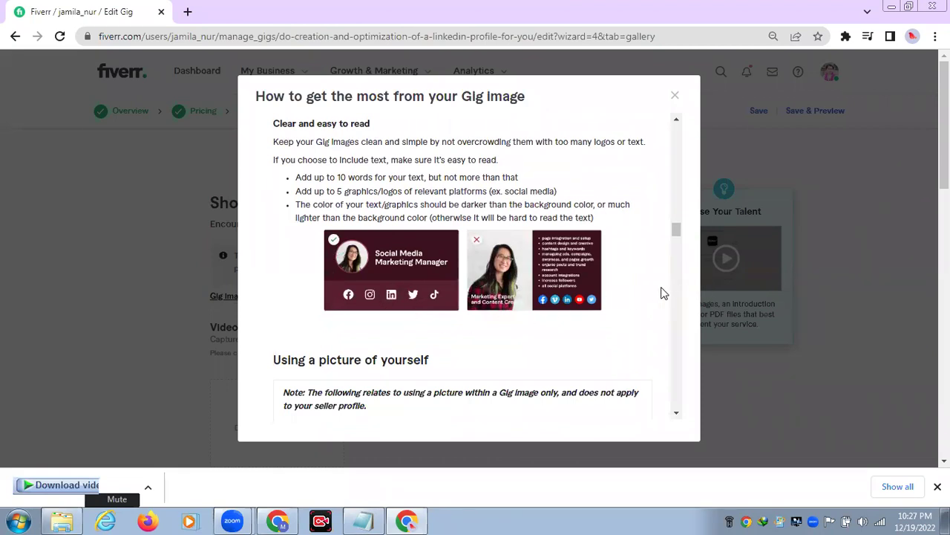
scroll(648, 297, "down", 4)
scroll(647, 297, "down", 12)
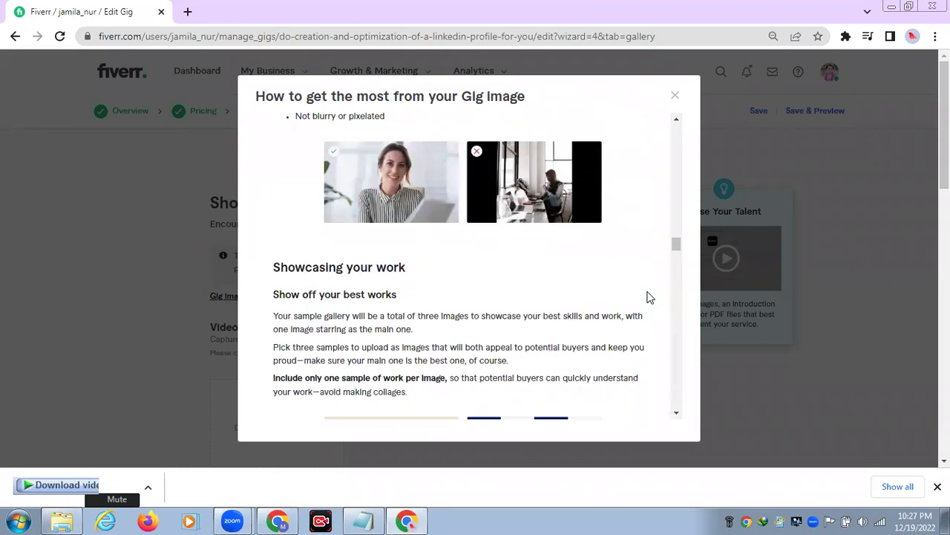
scroll(647, 297, "down", 10)
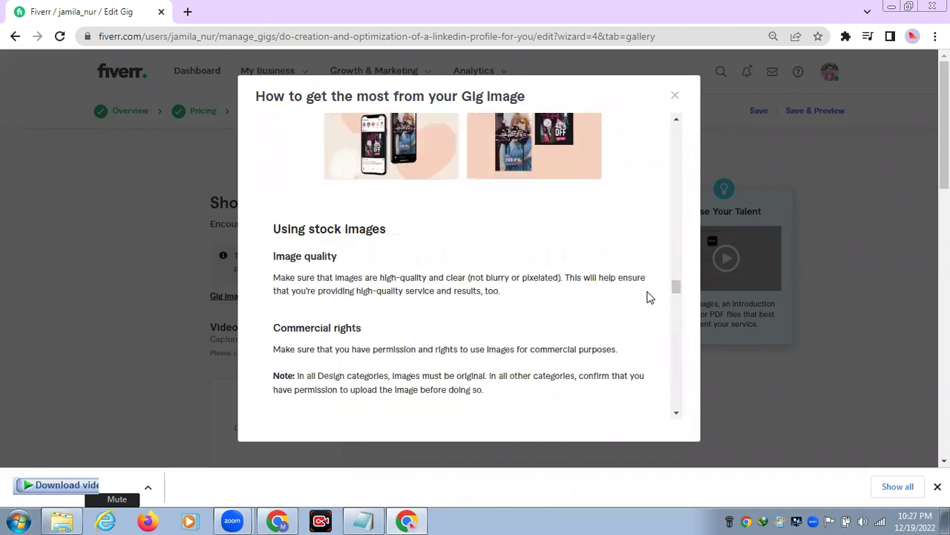
scroll(647, 297, "down", 5)
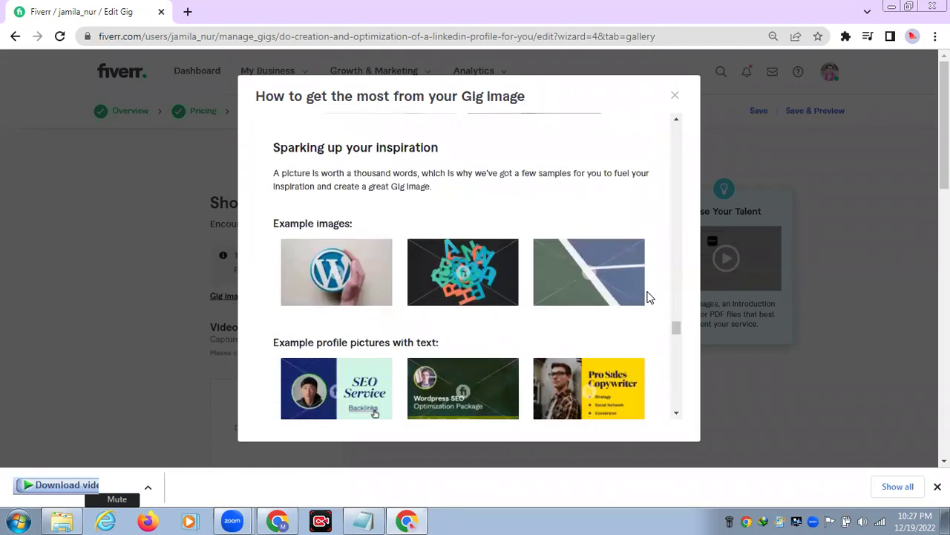
left_click(675, 98)
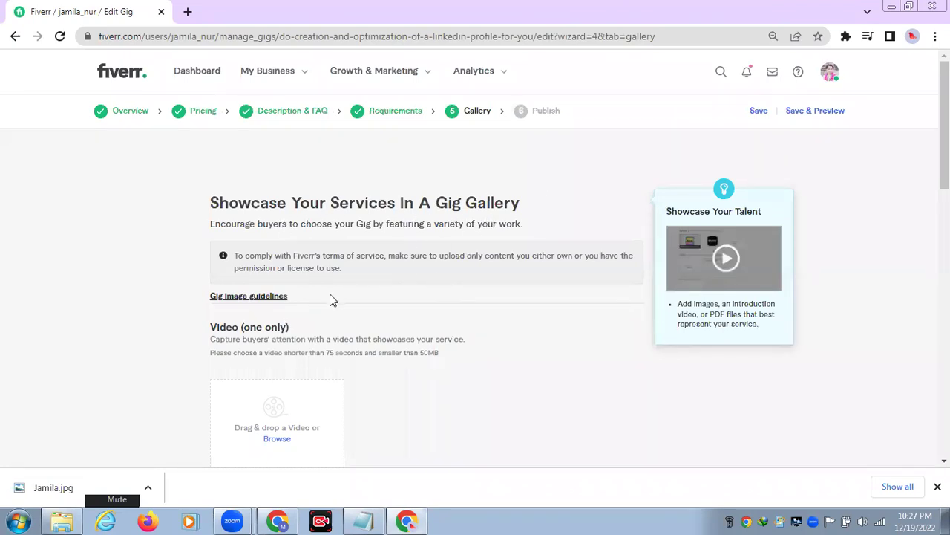
scroll(504, 312, "down", 3)
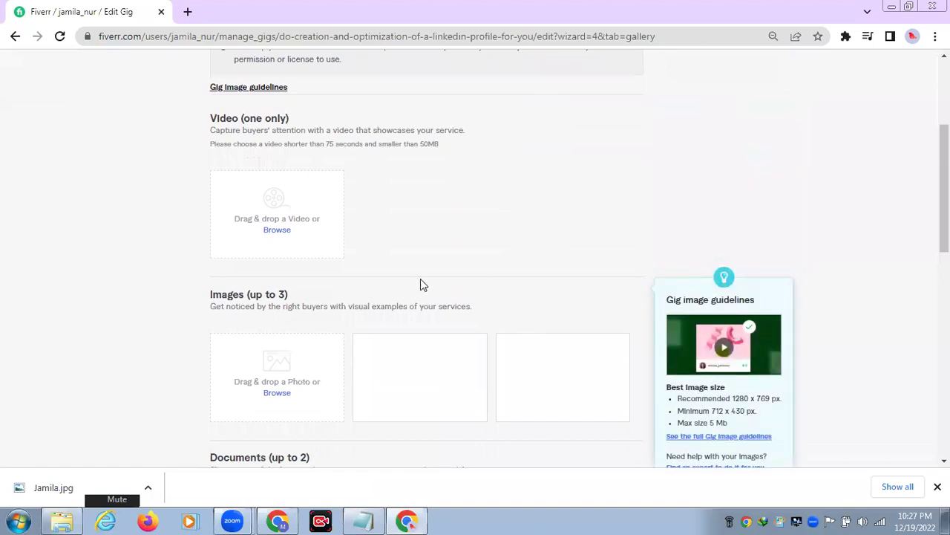
scroll(386, 285, "down", 1)
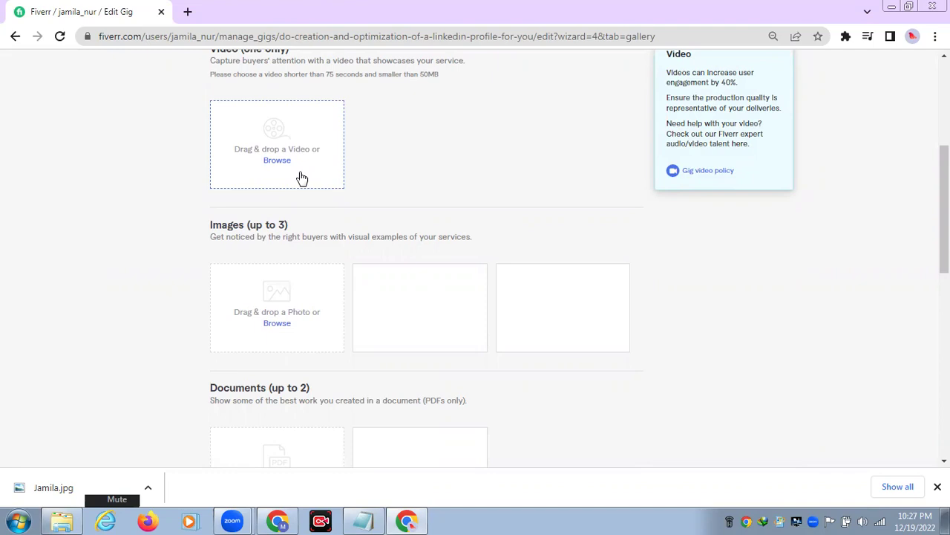
Step: Upload the LinkedIn gig image as the primary gallery image and save the Gallery step
mouse_move(335, 213)
left_click(275, 323)
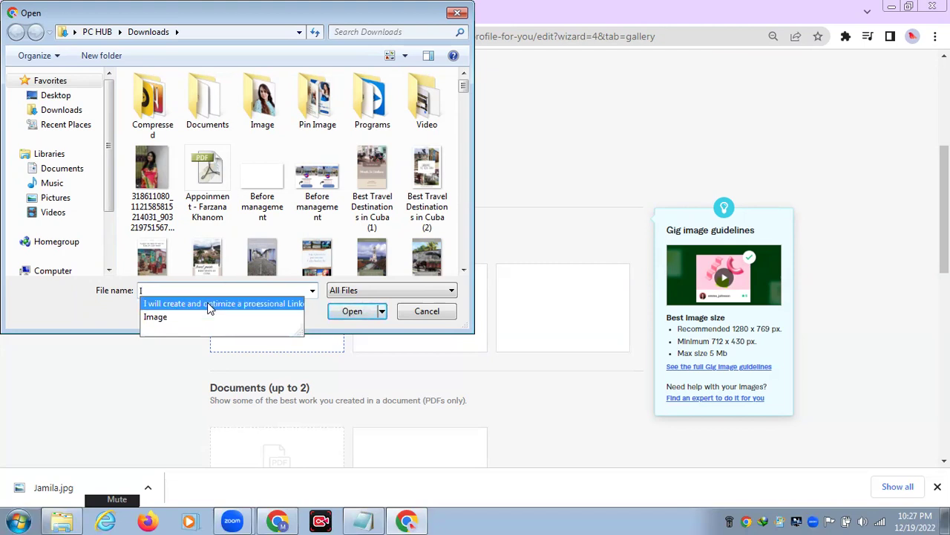
left_click(209, 304)
left_click(350, 312)
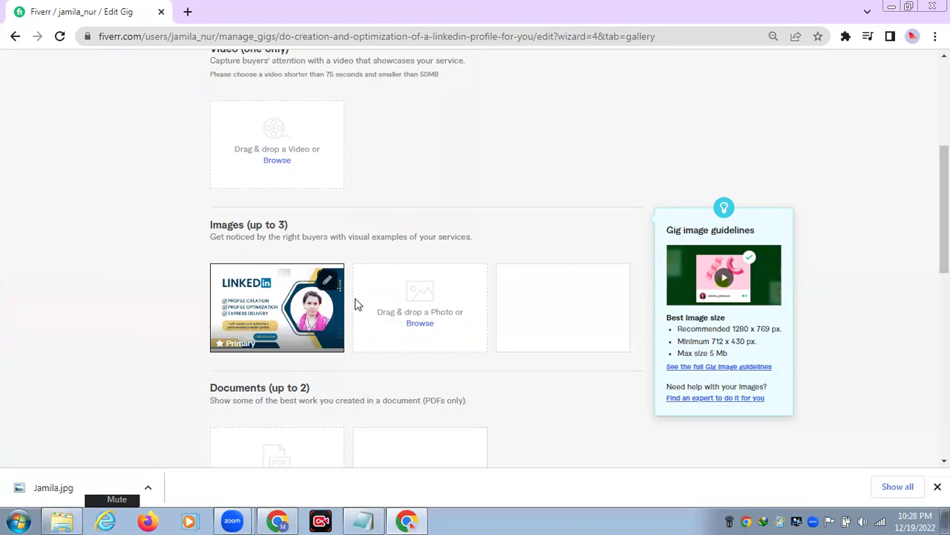
scroll(609, 249, "down", 2)
scroll(610, 250, "down", 2)
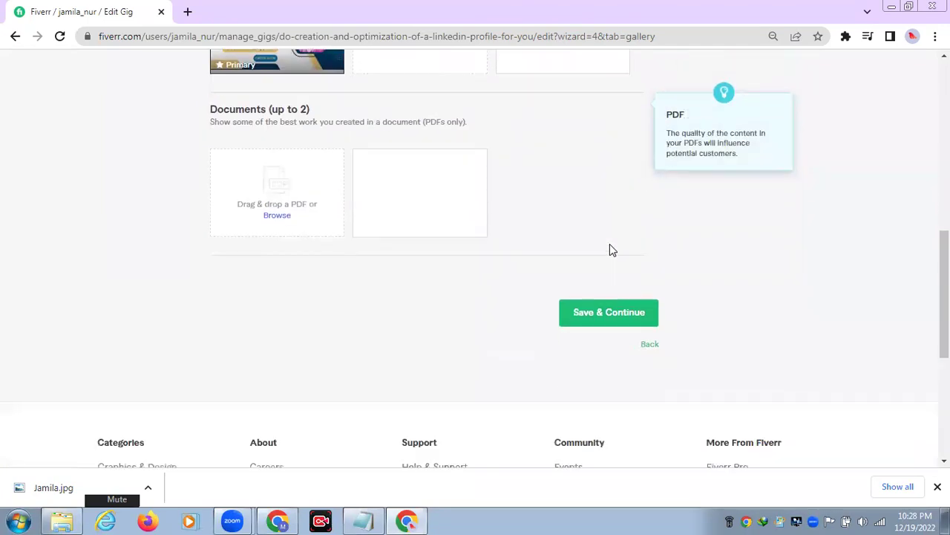
scroll(537, 308, "down", 1)
left_click(605, 249)
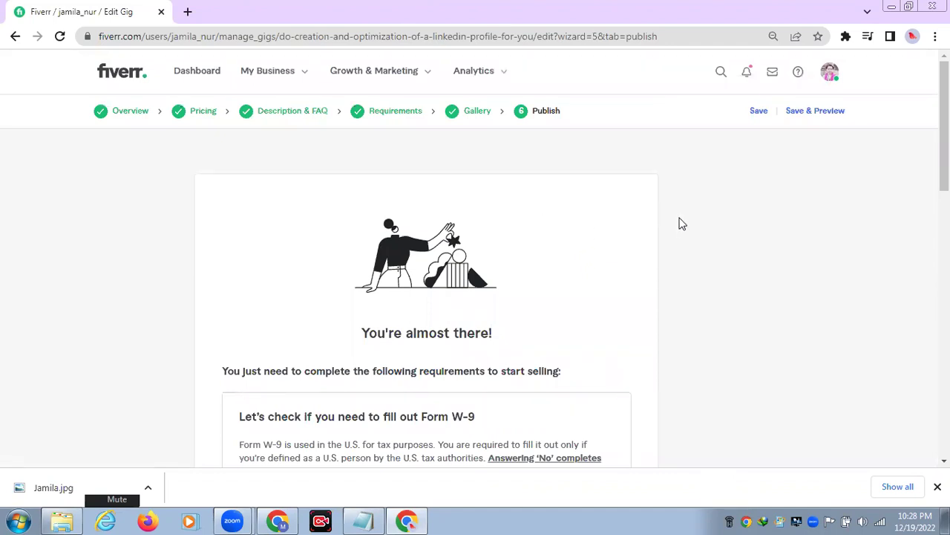
Step: Declare the seller not a U.S. person, dismiss the W-9 confirmation, and publish the gig
scroll(686, 224, "down", 4)
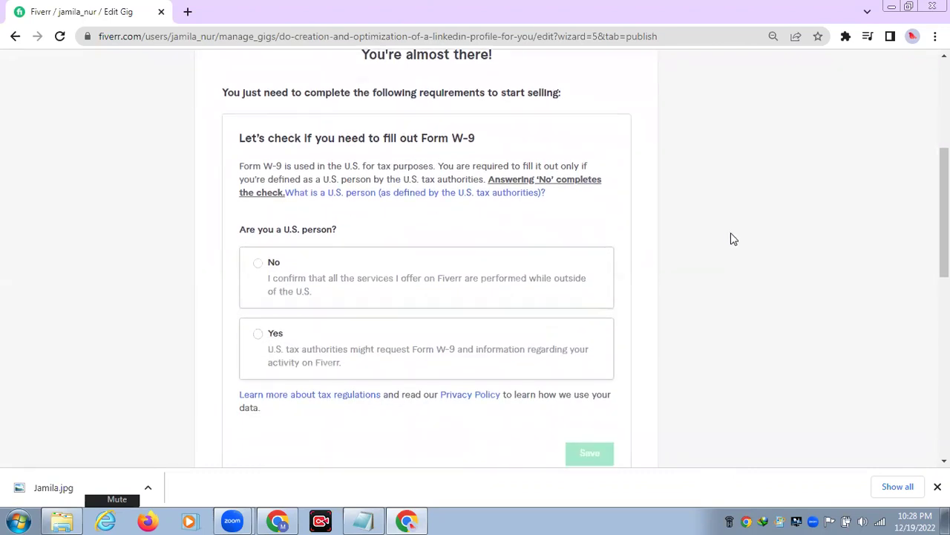
scroll(509, 286, "up", 2)
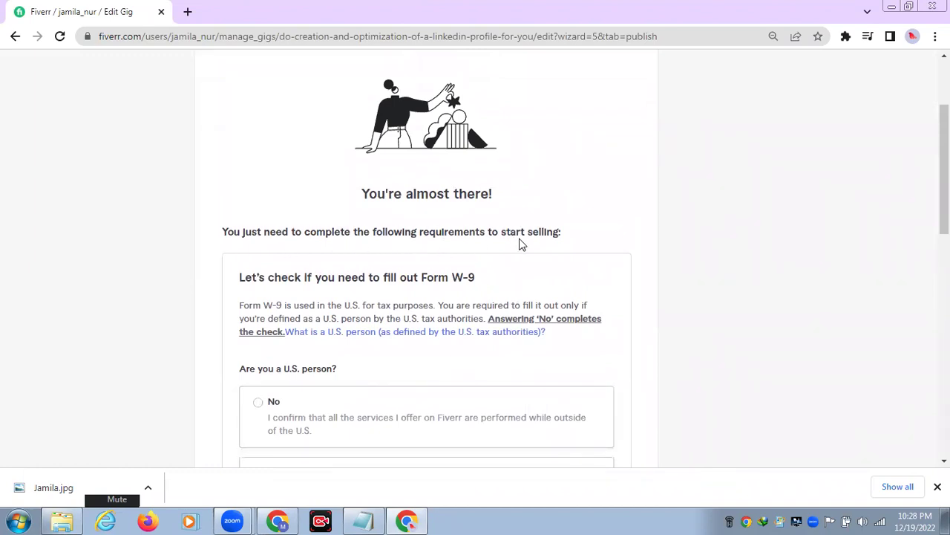
scroll(542, 256, "down", 2)
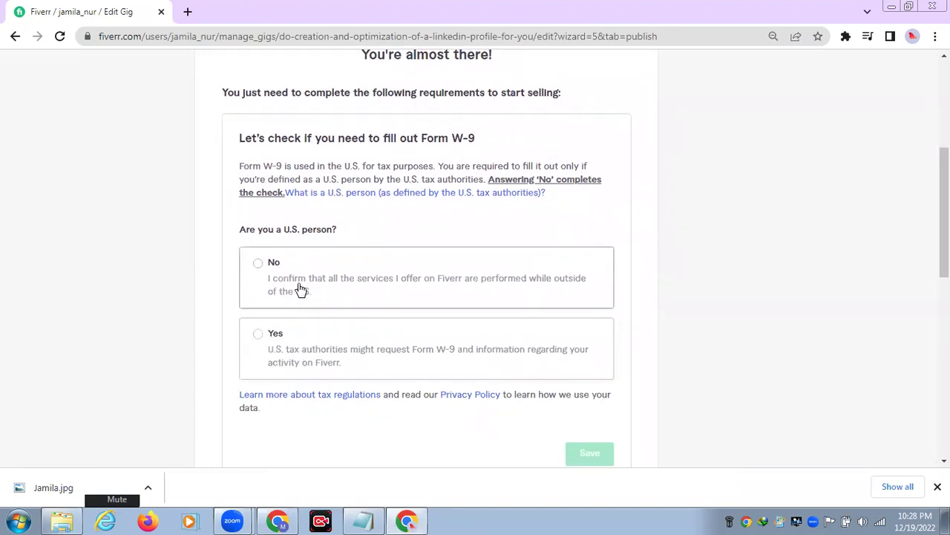
left_click(257, 268)
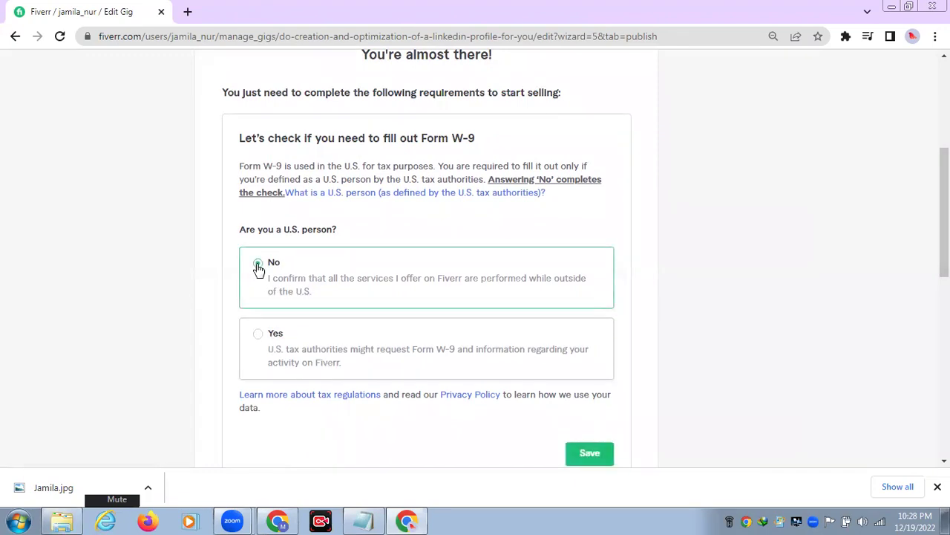
scroll(665, 269, "down", 2)
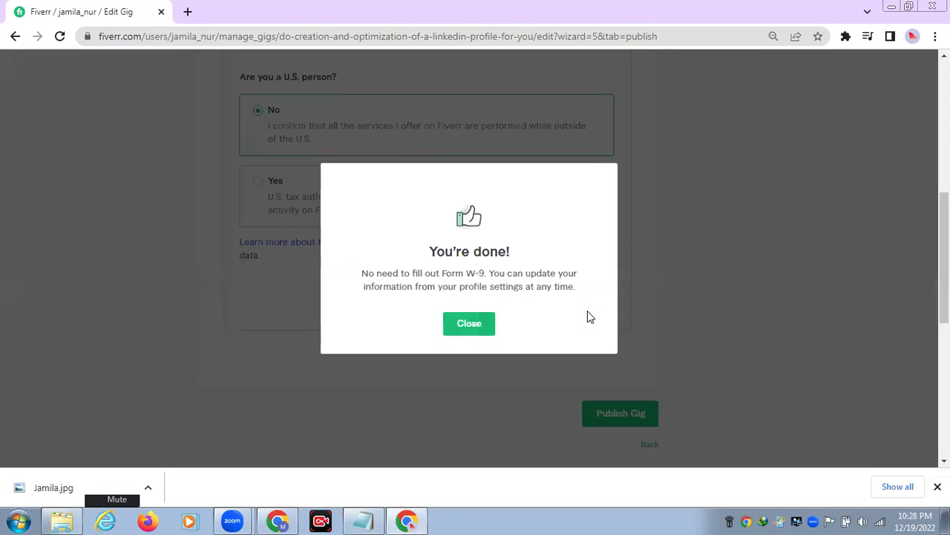
left_click(468, 327)
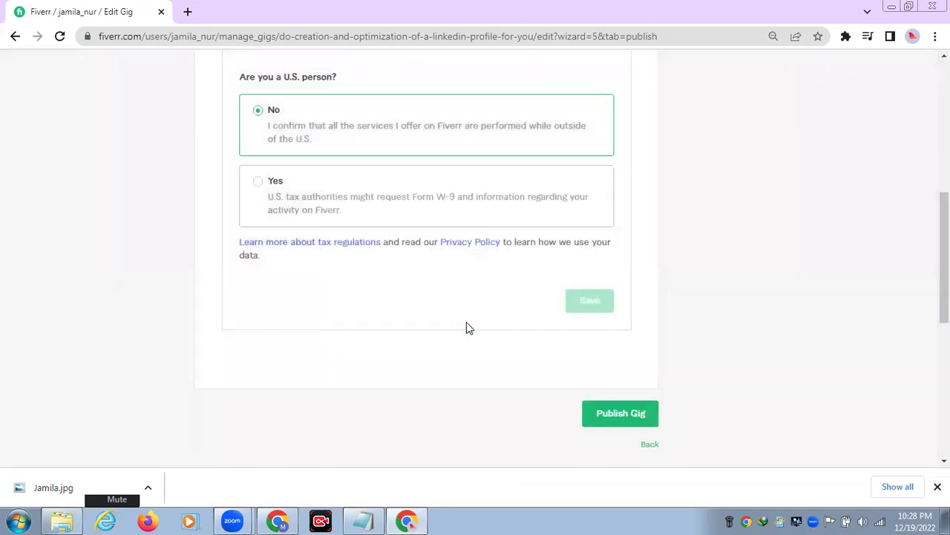
scroll(691, 379, "down", 1)
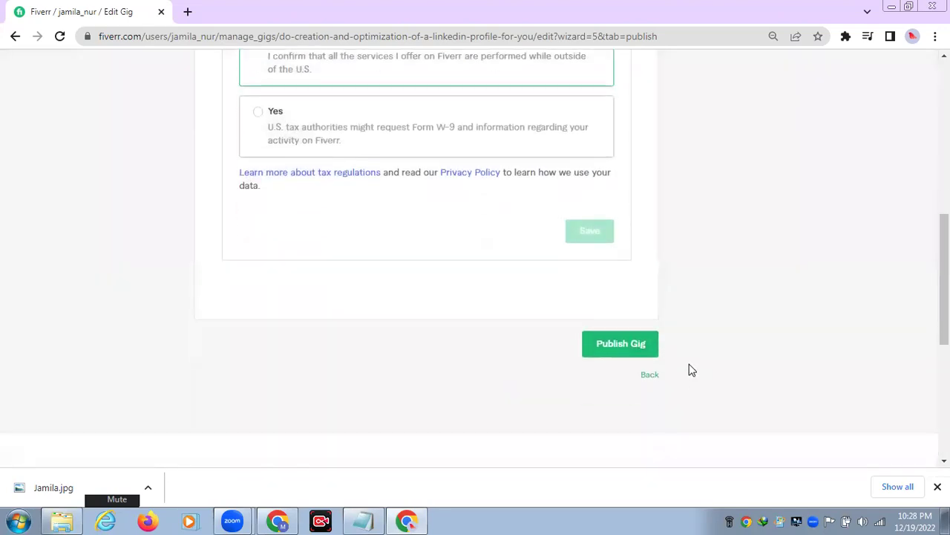
left_click(618, 346)
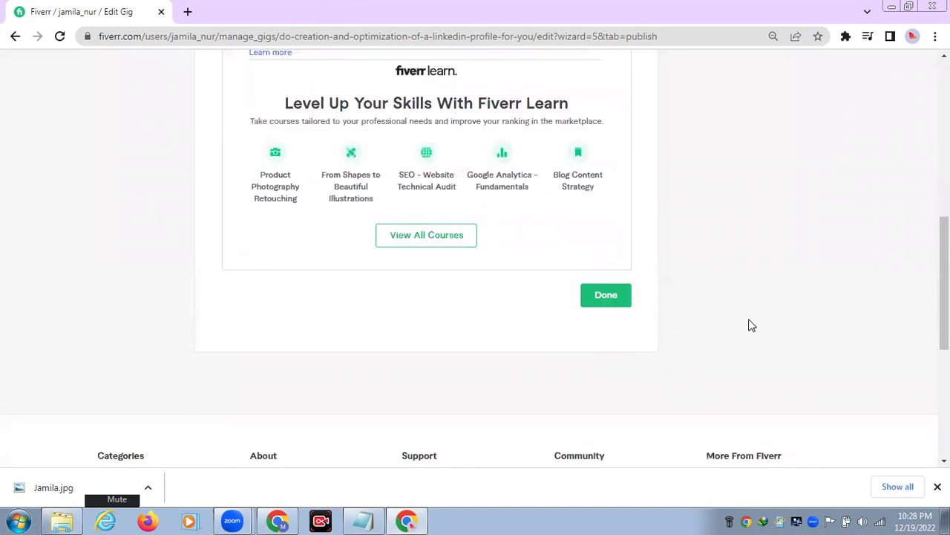
Step: Review the 'Your Gig is open for business!' page and finish with Done to reach Gigs
scroll(750, 325, "up", 2)
scroll(750, 325, "up", 3)
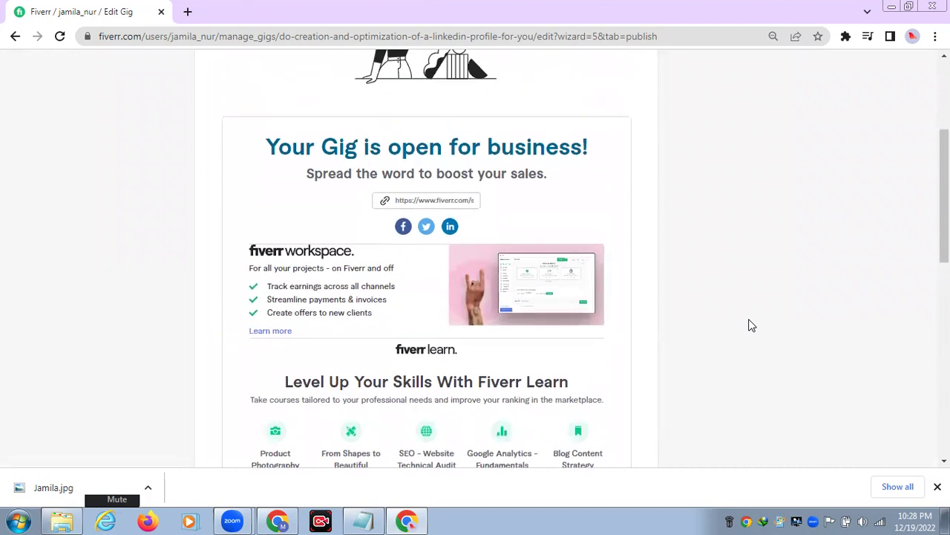
scroll(750, 326, "up", 2)
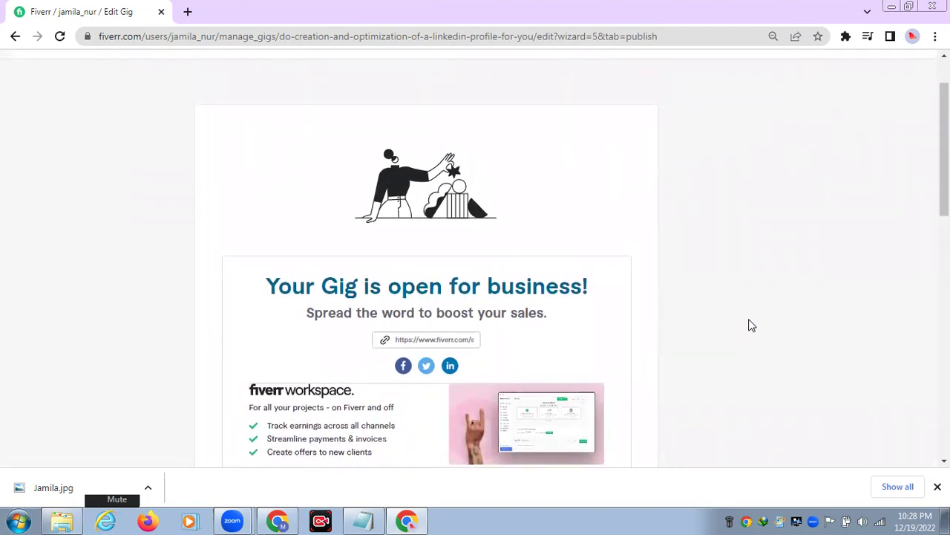
scroll(750, 325, "down", 4)
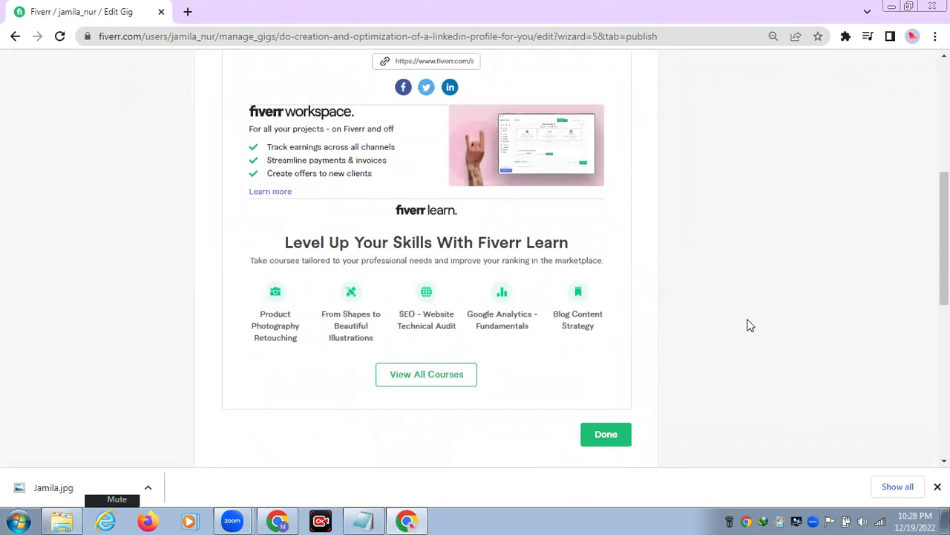
scroll(742, 327, "down", 2)
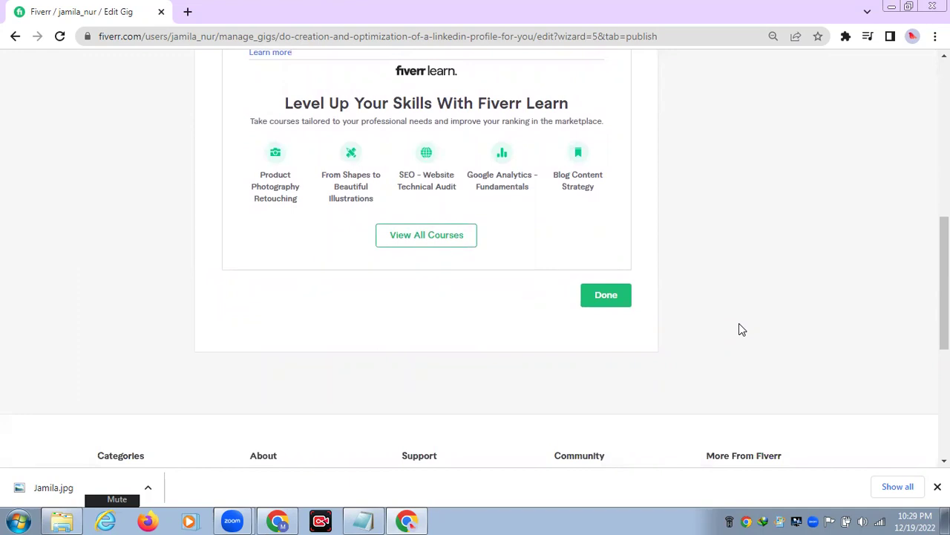
scroll(739, 330, "down", 2)
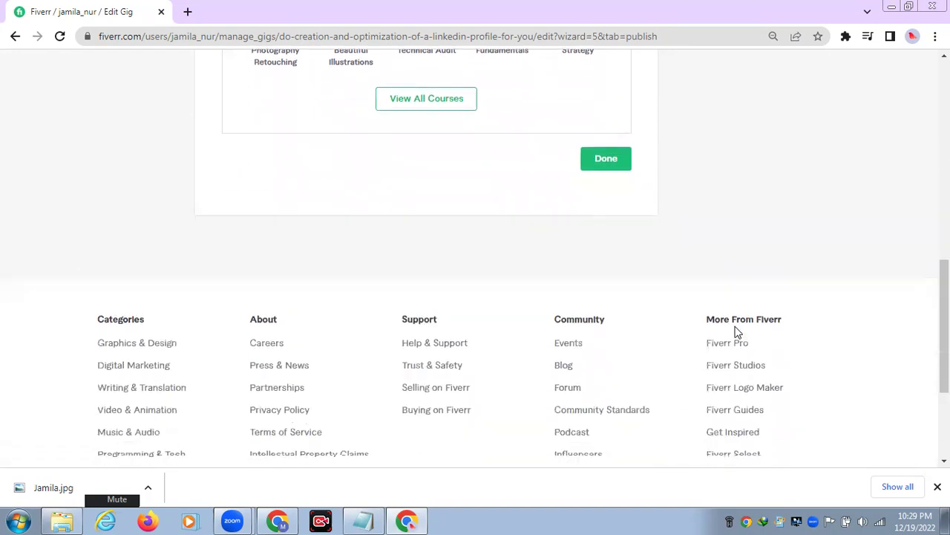
scroll(872, 210, "up", 2)
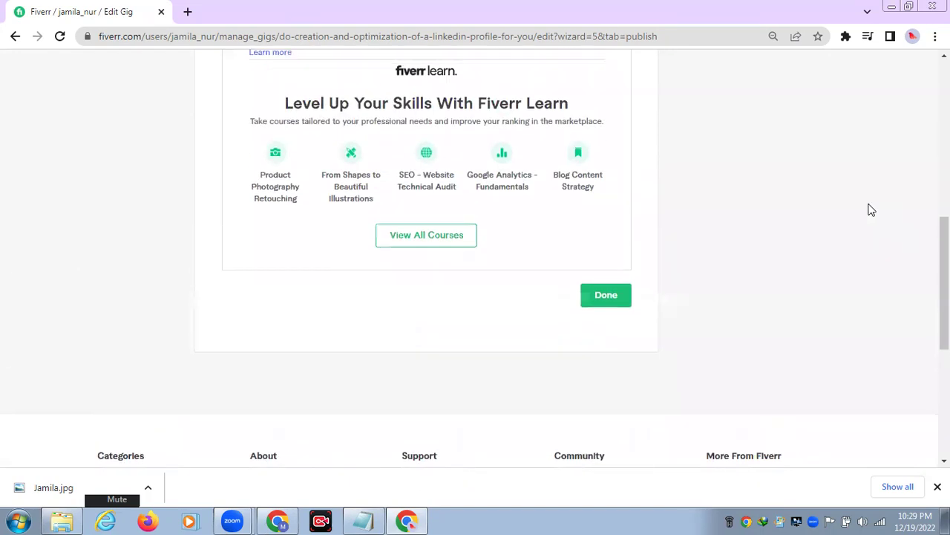
scroll(872, 210, "up", 3)
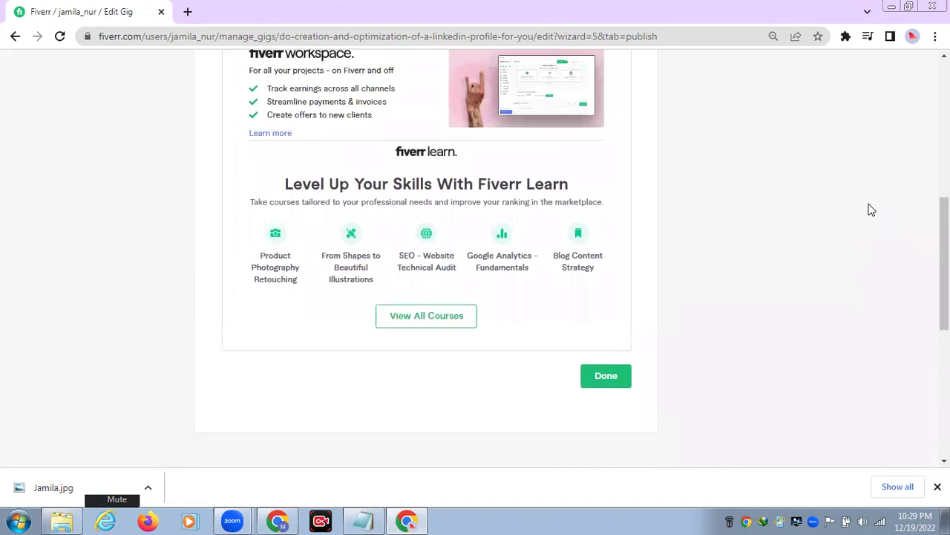
scroll(872, 210, "up", 3)
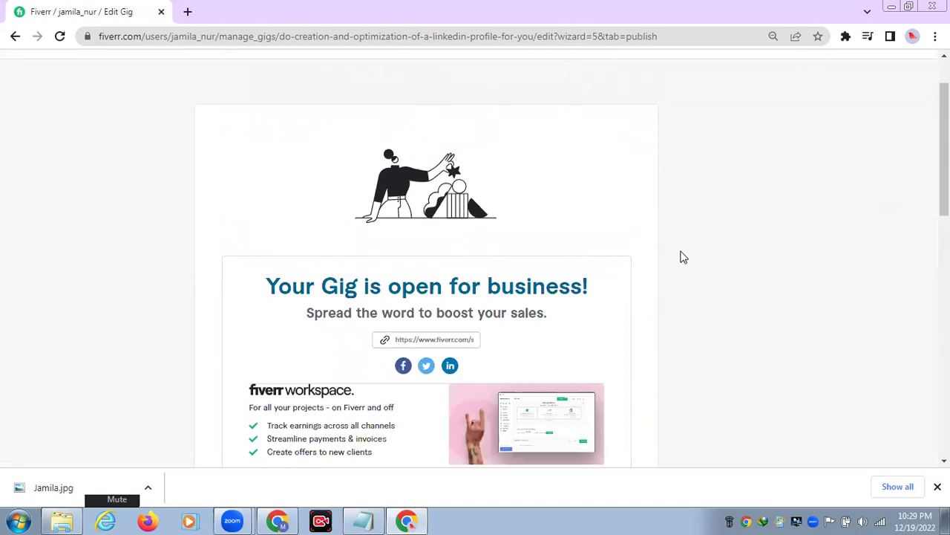
scroll(684, 259, "down", 5)
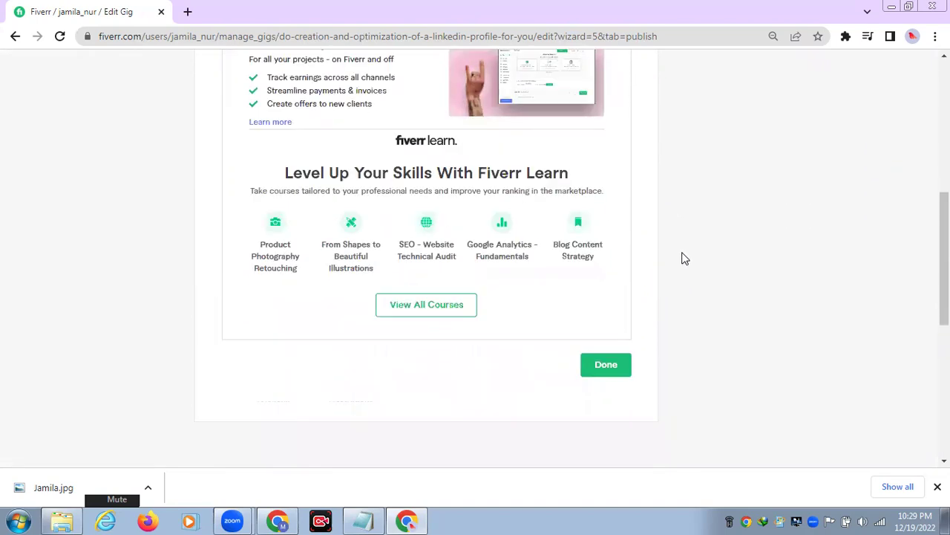
left_click(605, 367)
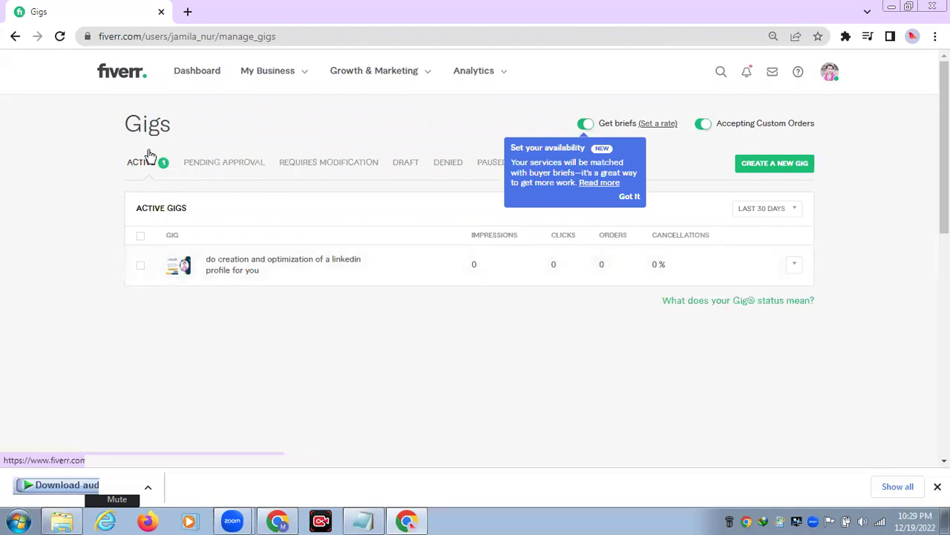
Step: Check the dashboard and Gigs list, then view the seller profile showing the $10 LinkedIn gig
left_click(195, 72)
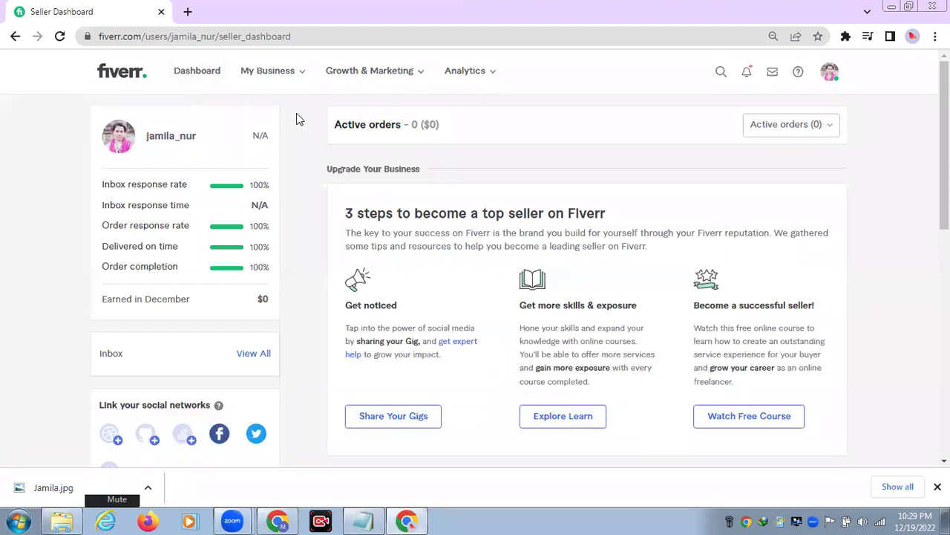
scroll(879, 154, "down", 4)
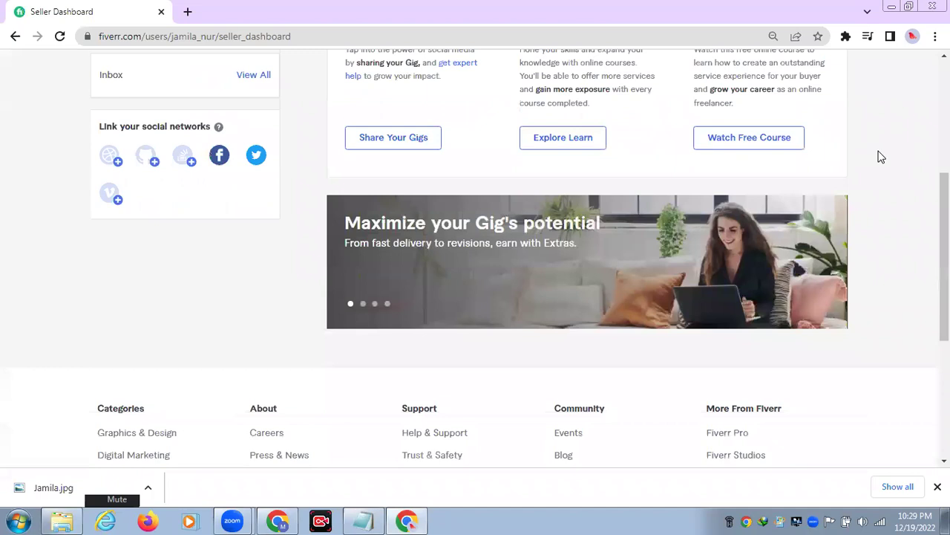
scroll(881, 156, "up", 4)
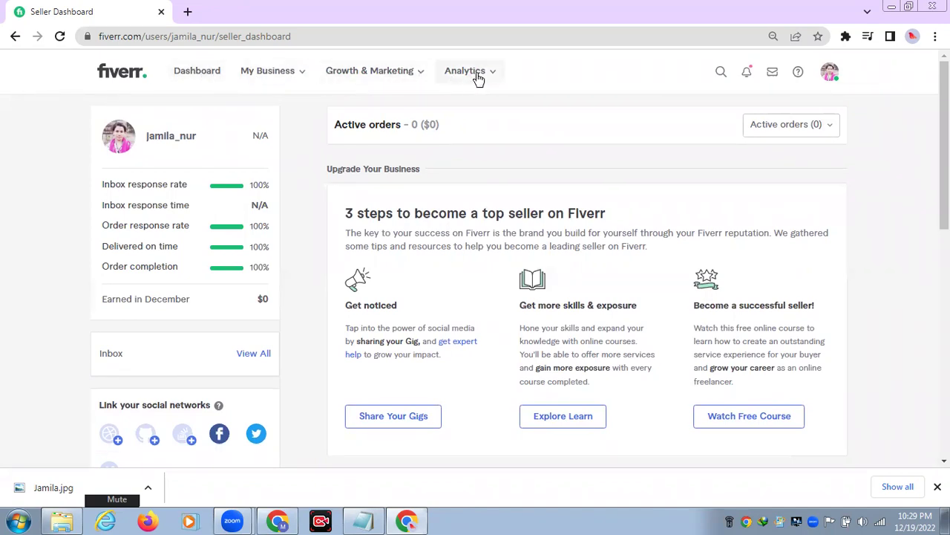
left_click(290, 75)
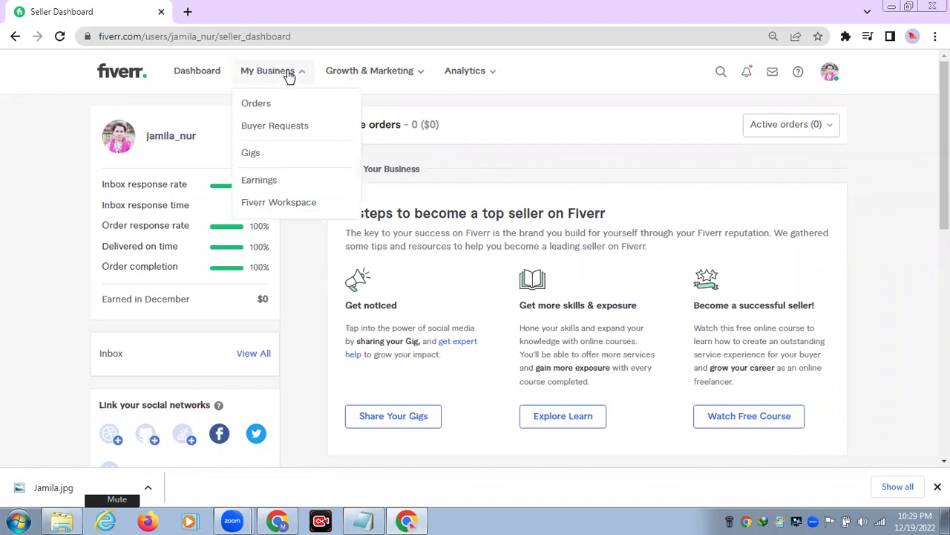
left_click(252, 153)
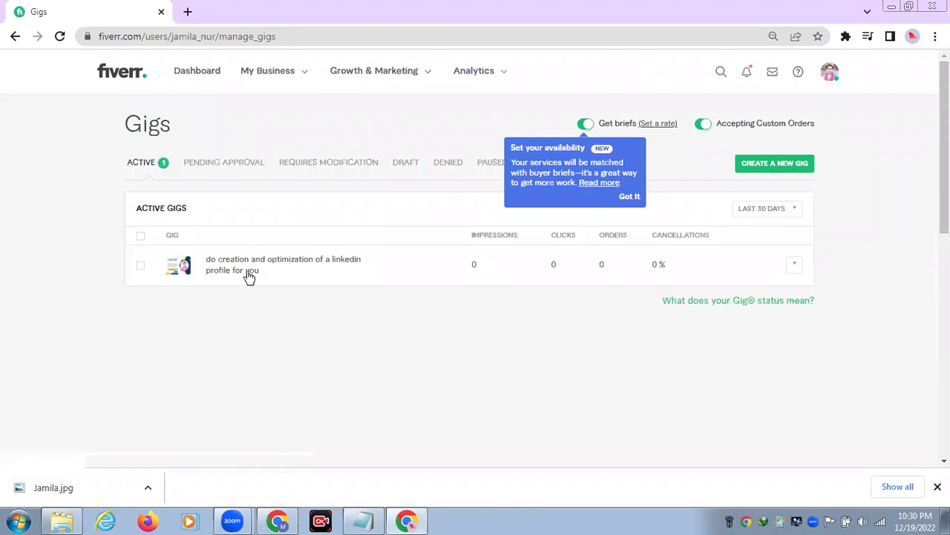
left_click(830, 75)
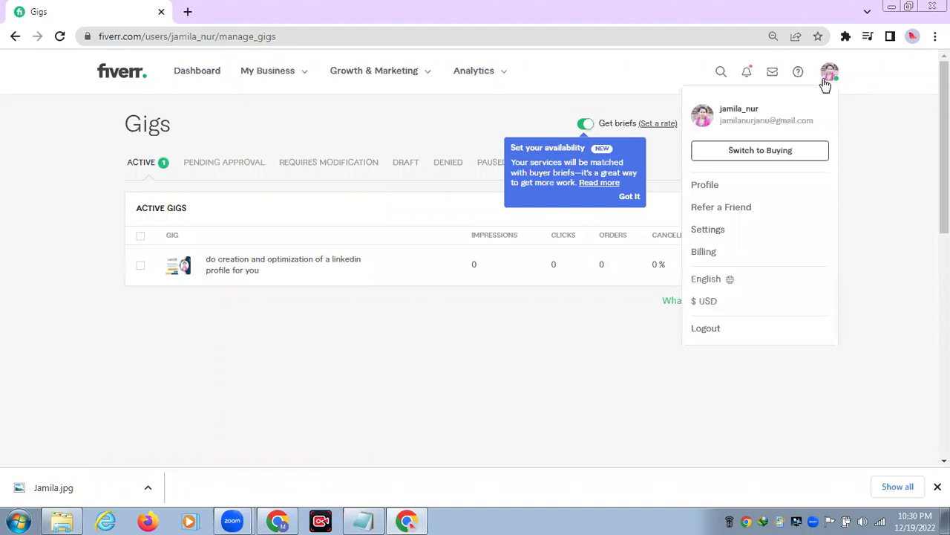
left_click(720, 187)
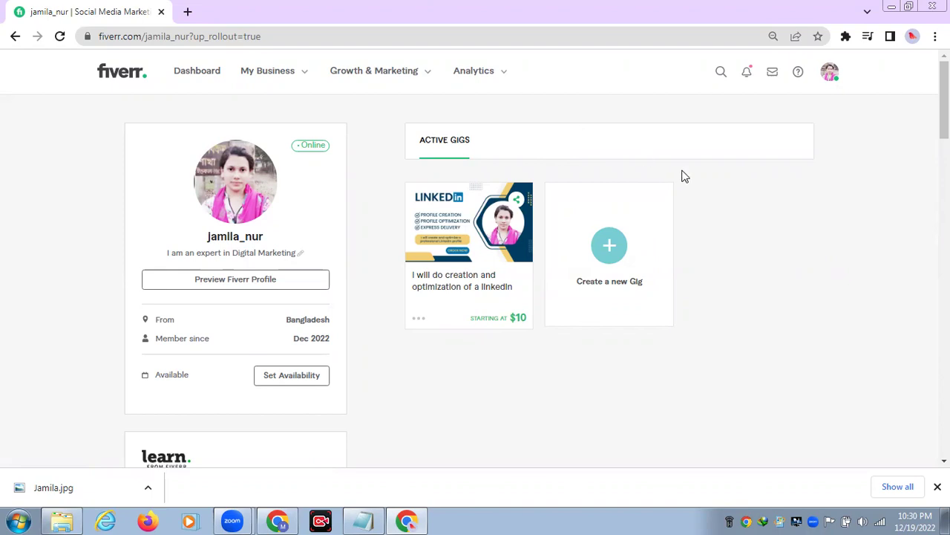
Step: Mark both bell notifications as read, then go back to the Seller Dashboard and review it
left_click(748, 72)
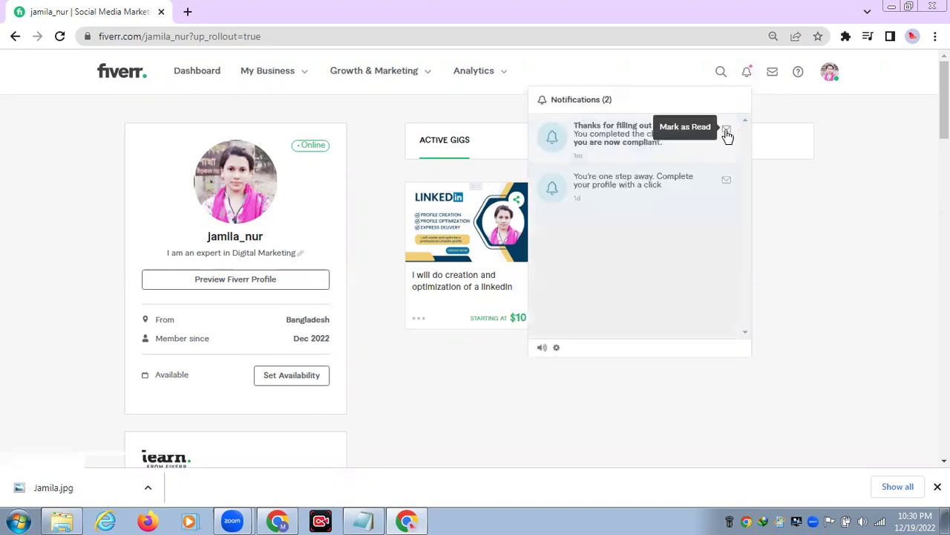
left_click(725, 130)
left_click(727, 179)
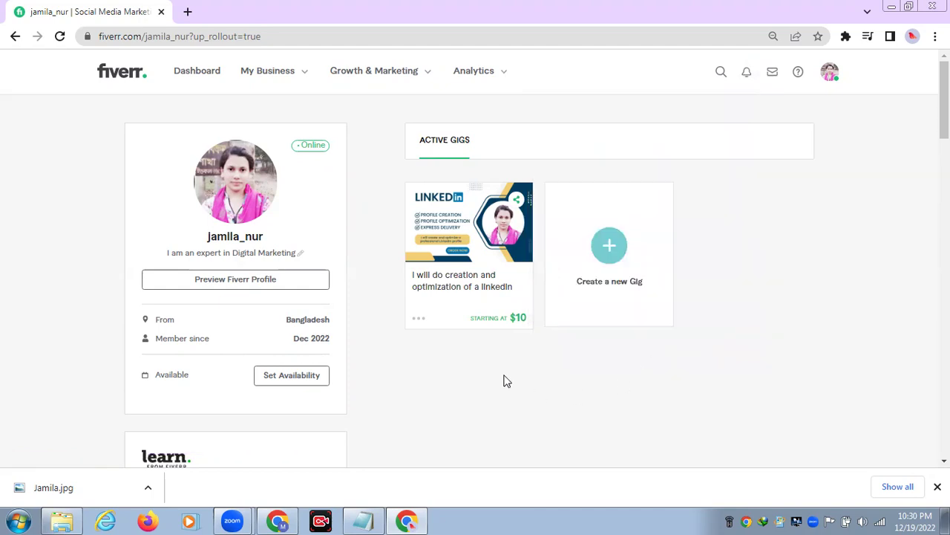
left_click(199, 74)
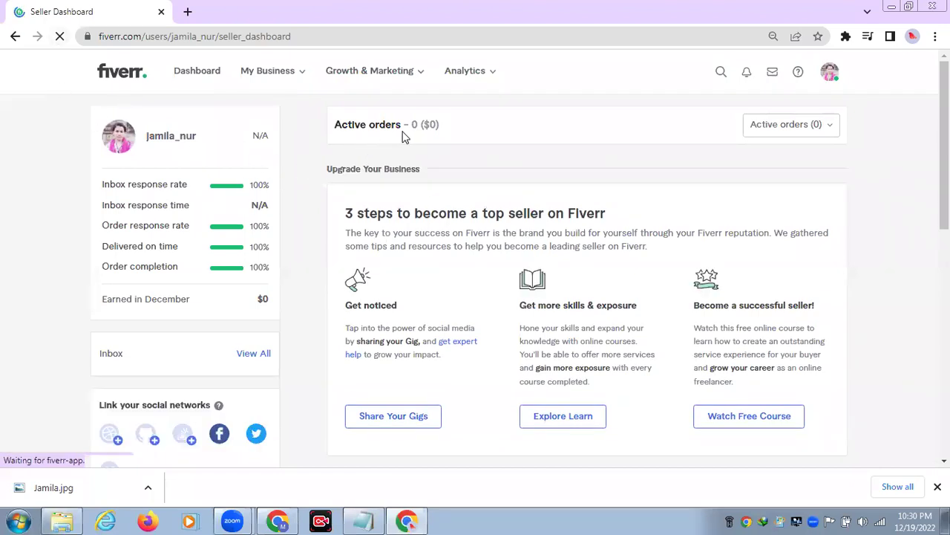
scroll(282, 230, "down", 4)
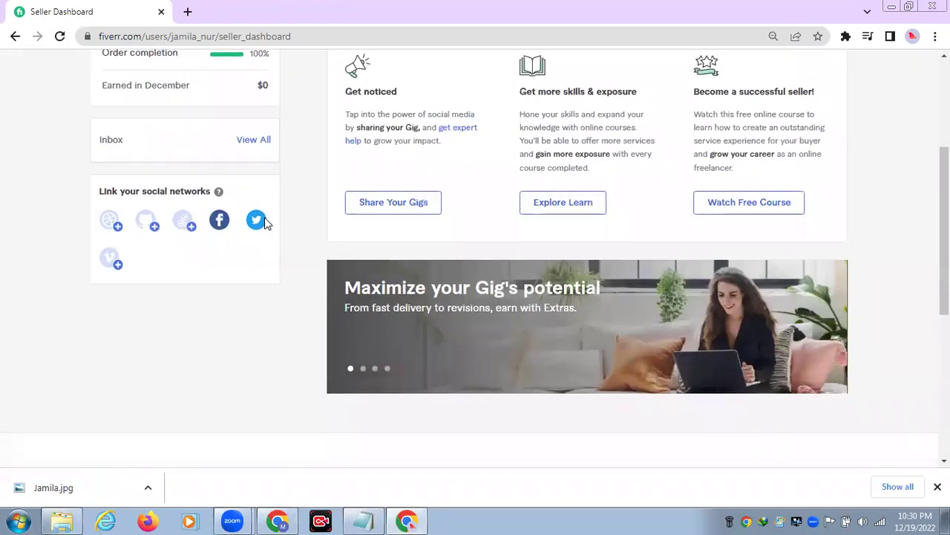
scroll(267, 223, "up", 3)
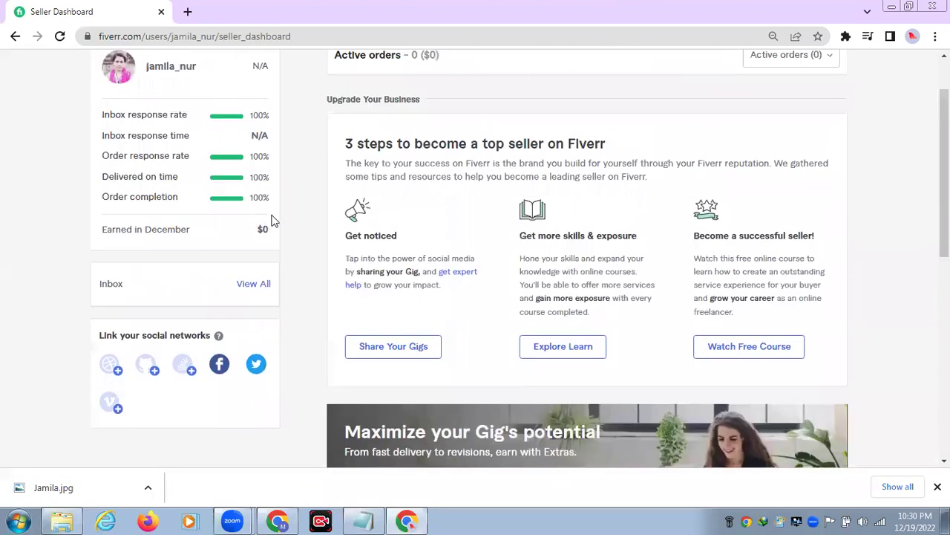
scroll(296, 219, "up", 2)
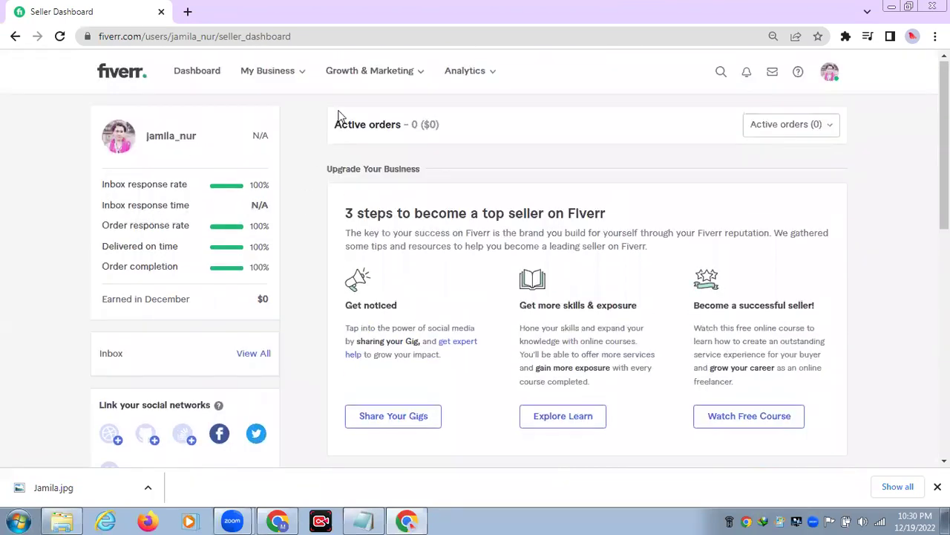
Step: View the seller's profile page, try switching to buyer mode, then return to the Dashboard
left_click(829, 76)
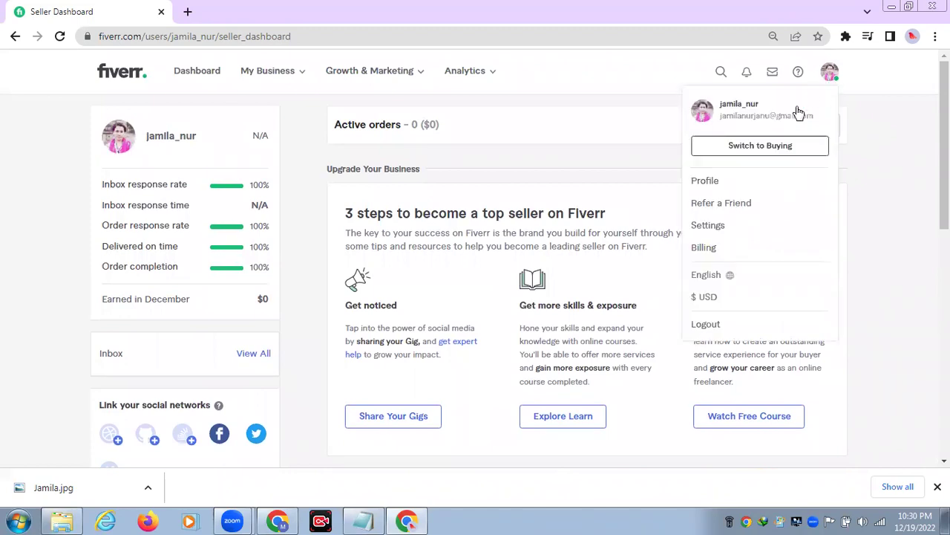
left_click(718, 180)
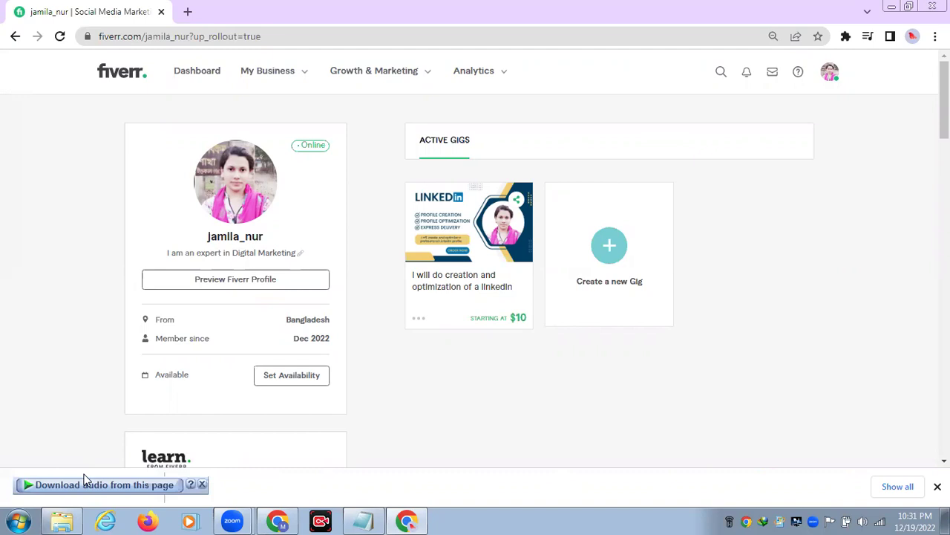
left_click(202, 485)
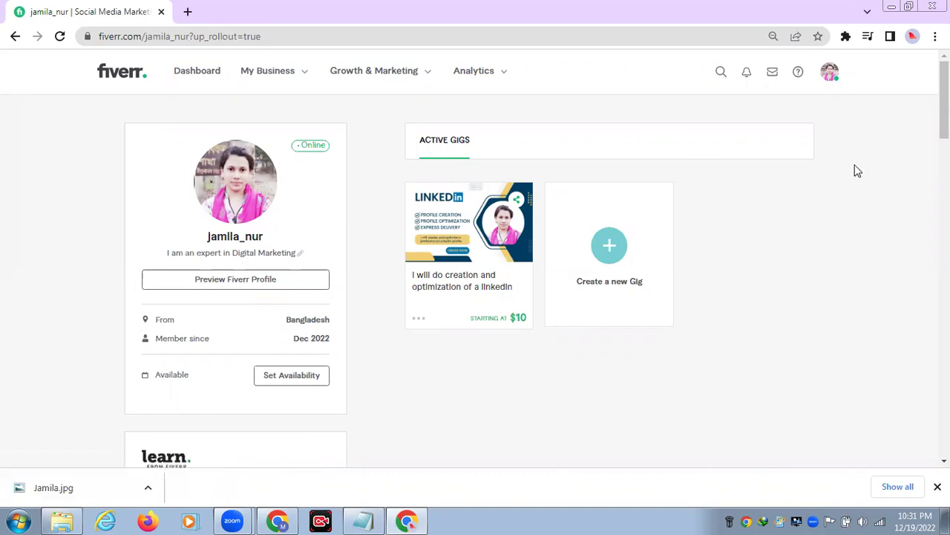
left_click(829, 73)
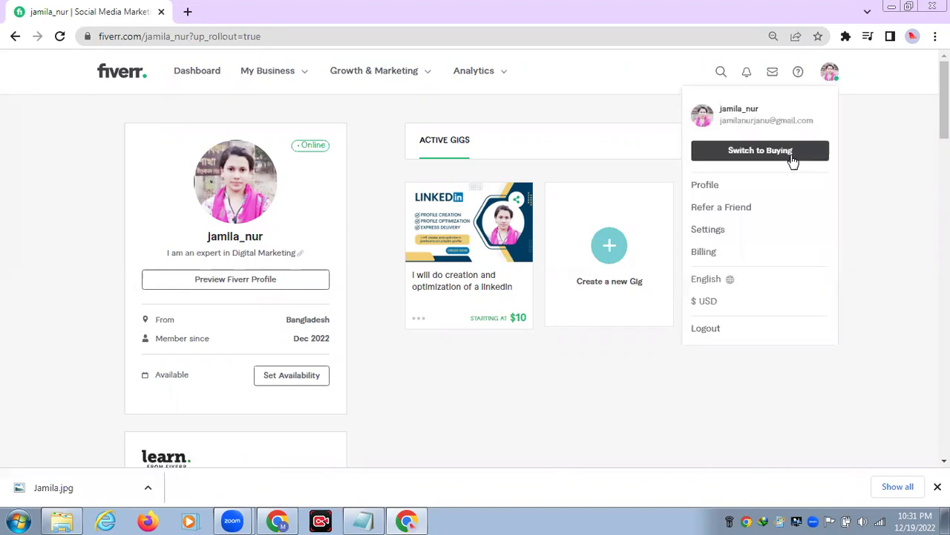
left_click(754, 155)
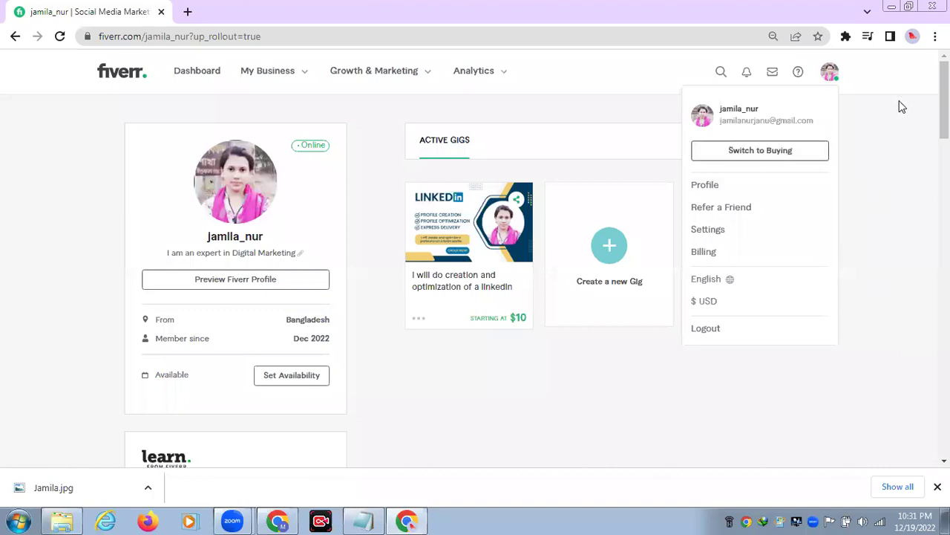
left_click(906, 184)
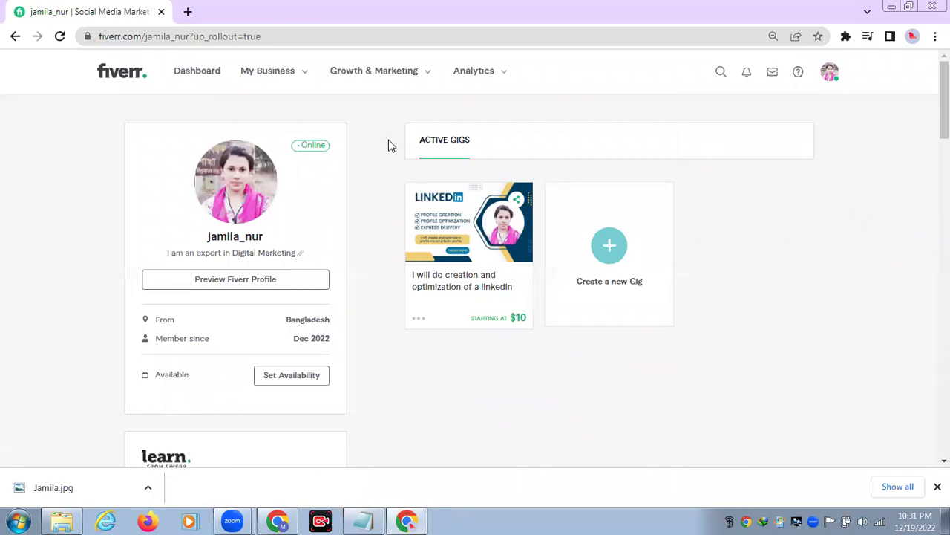
left_click(194, 75)
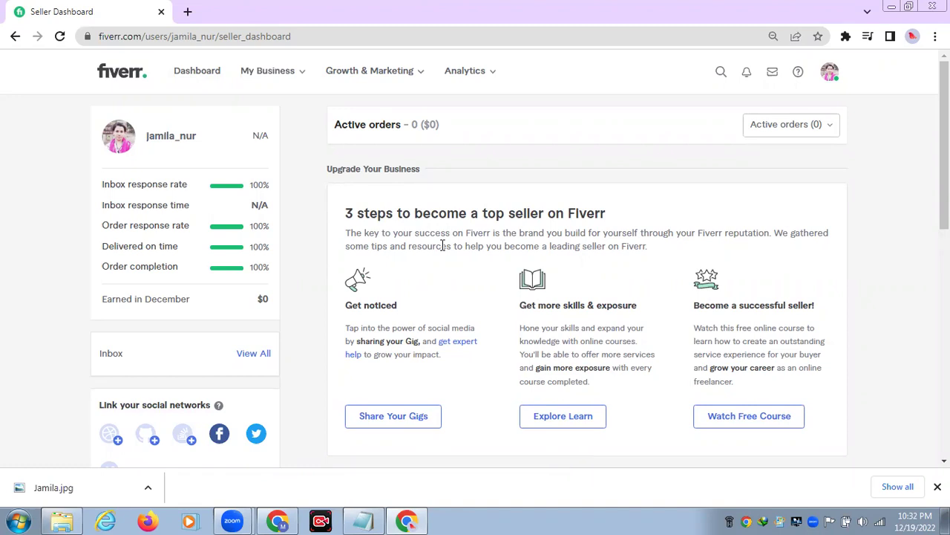
Step: Log out of Fiverr from the avatar menu, untick Remember Me, and close Chrome
left_click(831, 75)
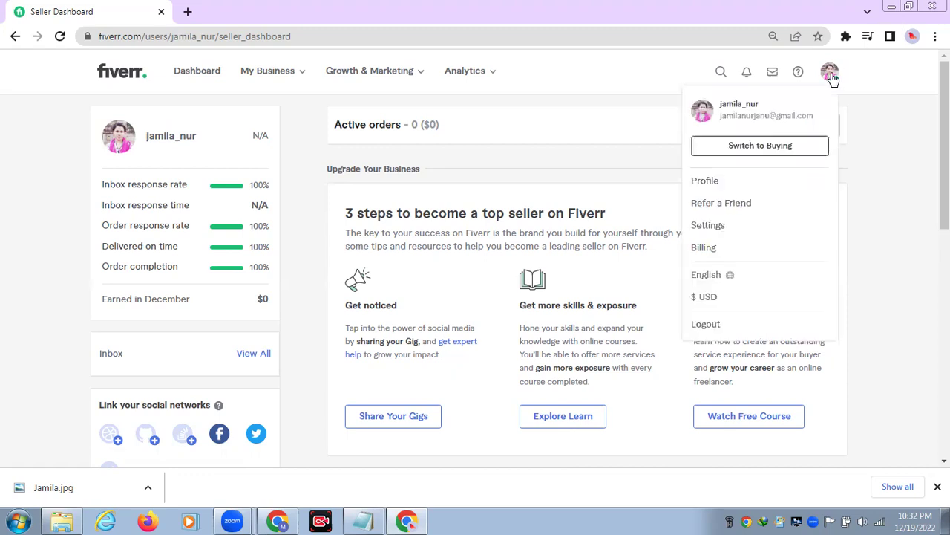
left_click(732, 324)
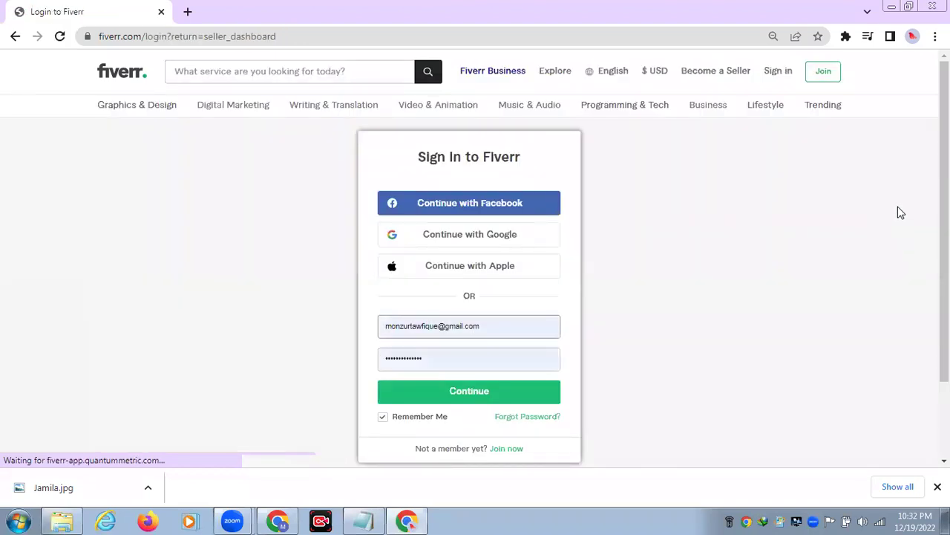
left_click(383, 418)
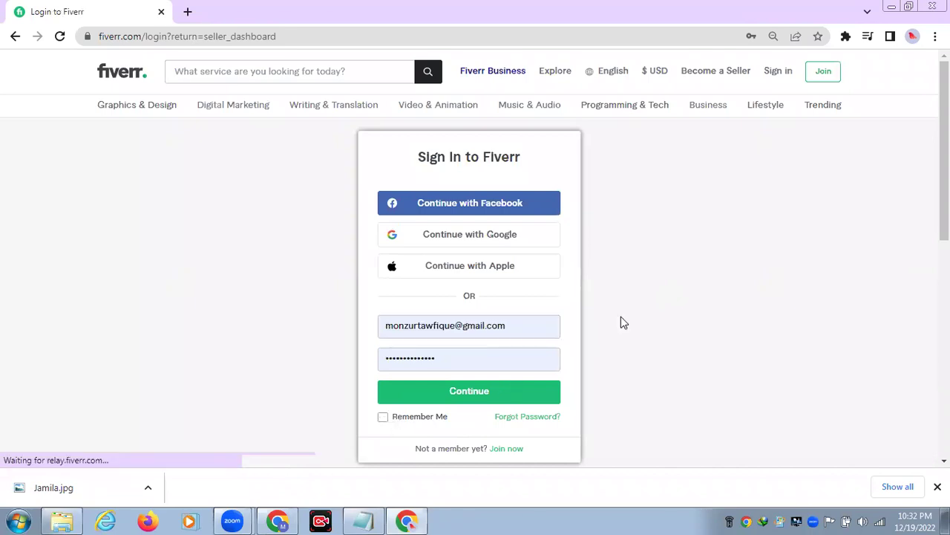
left_click(931, 7)
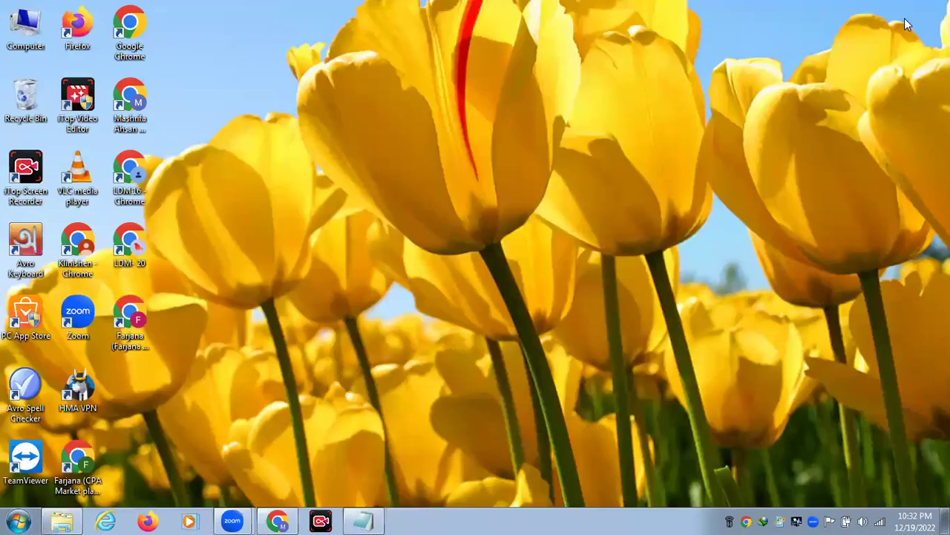